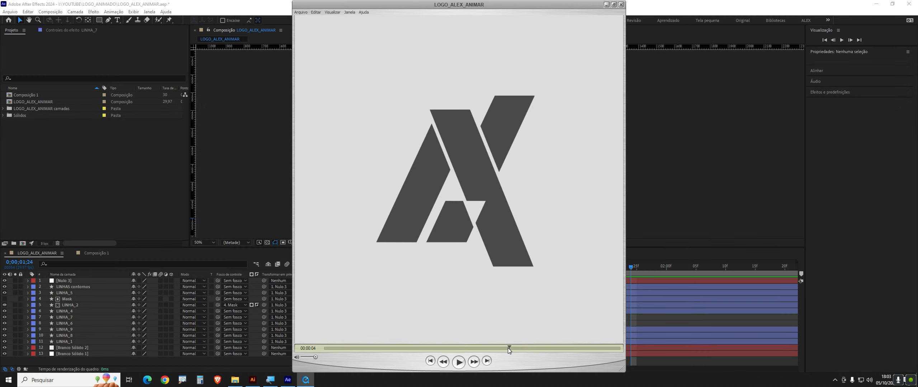
- Scrub through the finished logo animation preview and switch to the source logo in Illustrator
left_click_drag(506, 349, 329, 353)
key("alt+Tab")
left_click_drag(373, 133, 408, 148)
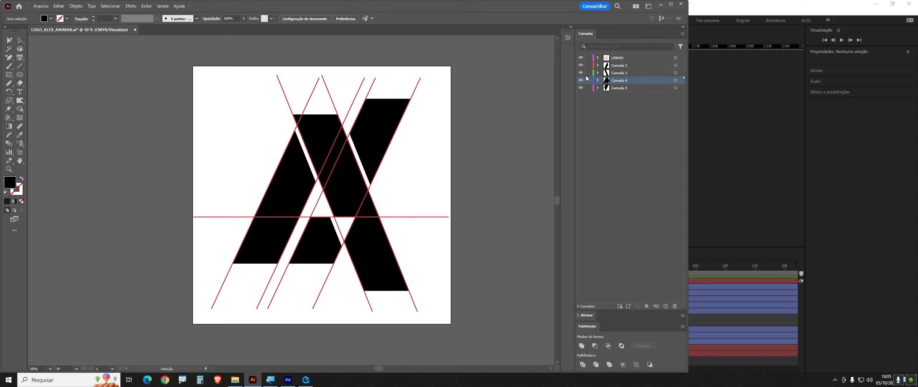
- Check the LINHAS layer and the numbered Camada layers by selecting them and toggling their visibility
left_click(616, 58)
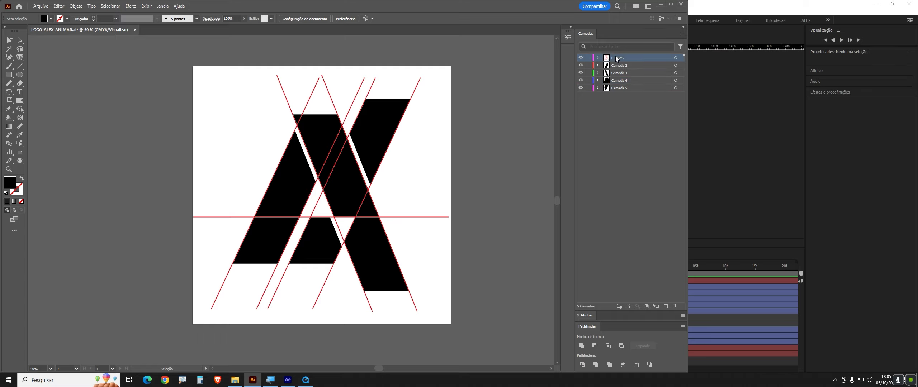
left_click(618, 67)
mouse_move(581, 58)
left_mouse_down()
mouse_move(581, 83)
mouse_move(581, 72)
left_mouse_up()
left_click(581, 65)
left_click(581, 58)
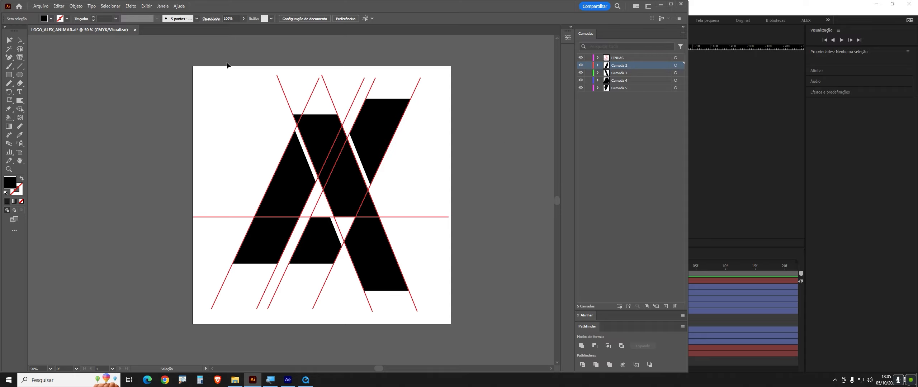
- Select the red guide lines on the artboard and toggle the LINHAS layer's visibility to compare the logo with and without them
left_click_drag(227, 68, 405, 82)
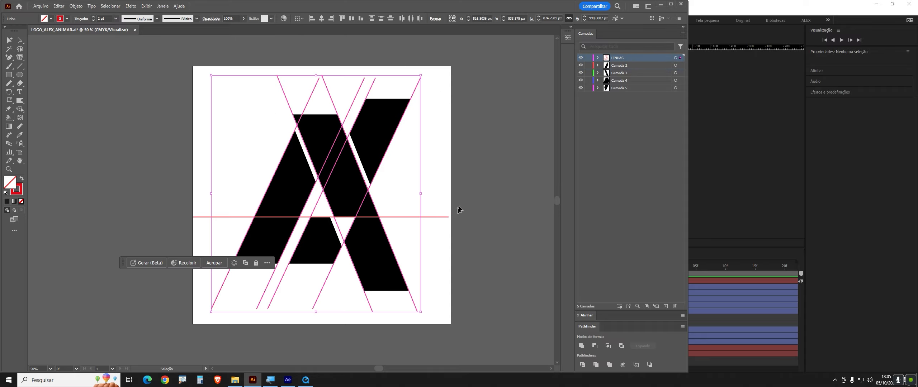
left_click_drag(453, 263, 437, 265)
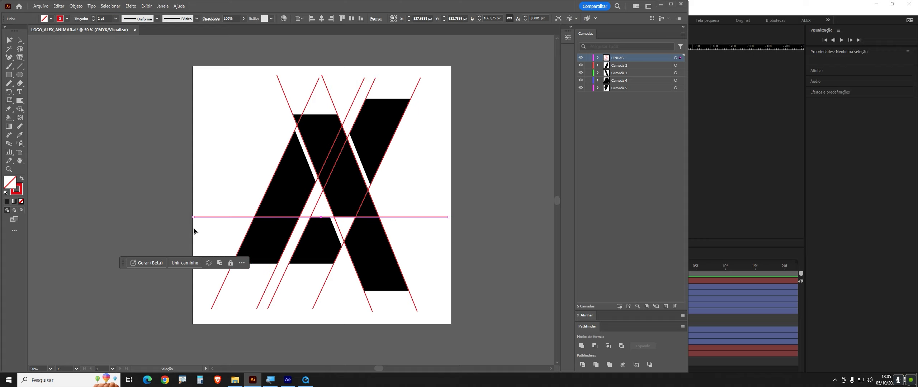
left_click(226, 209)
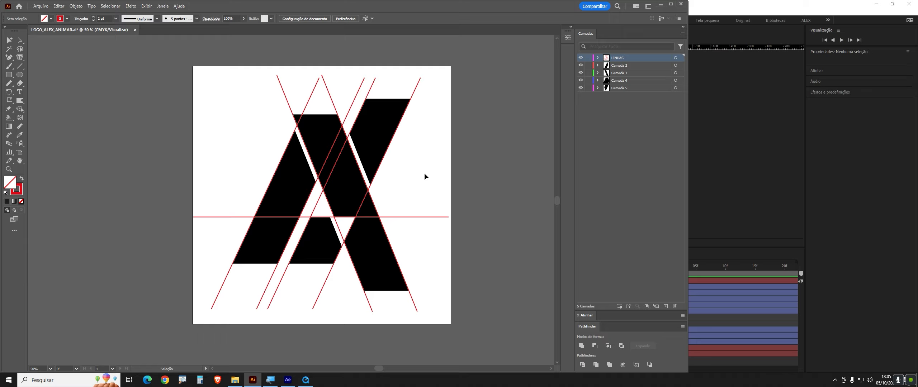
left_click(581, 58)
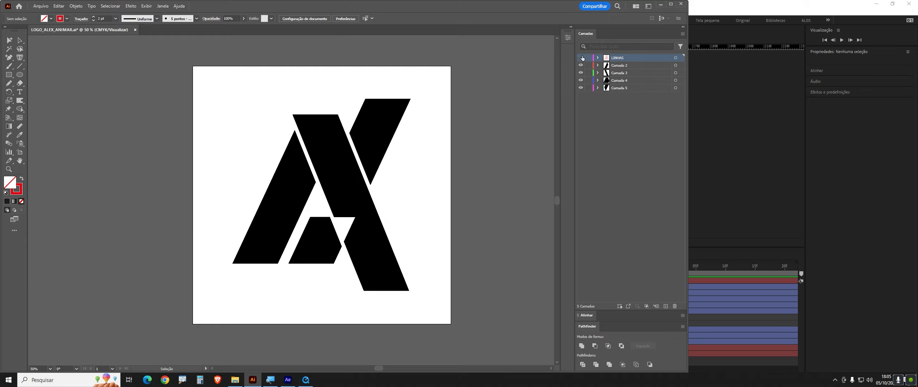
left_click(581, 58)
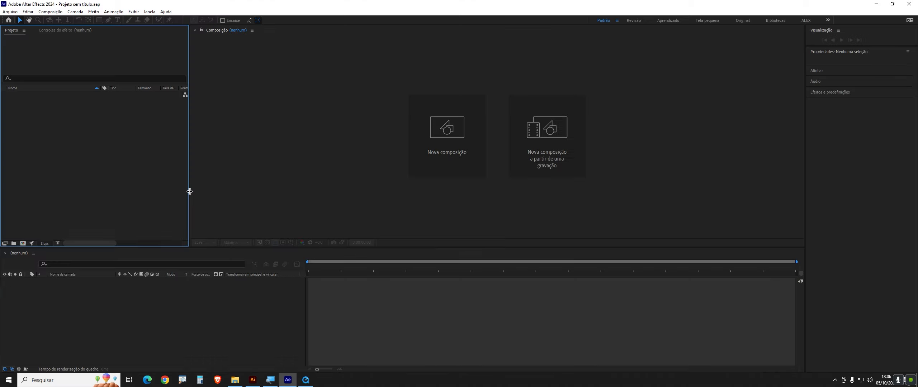
- Switch to After Effects and save the empty project as Logo_Animado in the LOGO_ANIMADO folder under Downloads
left_click_drag(189, 192, 210, 190)
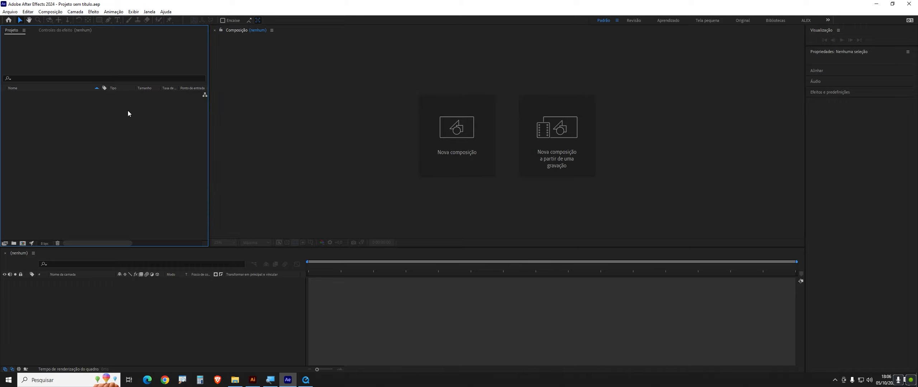
left_click(14, 13)
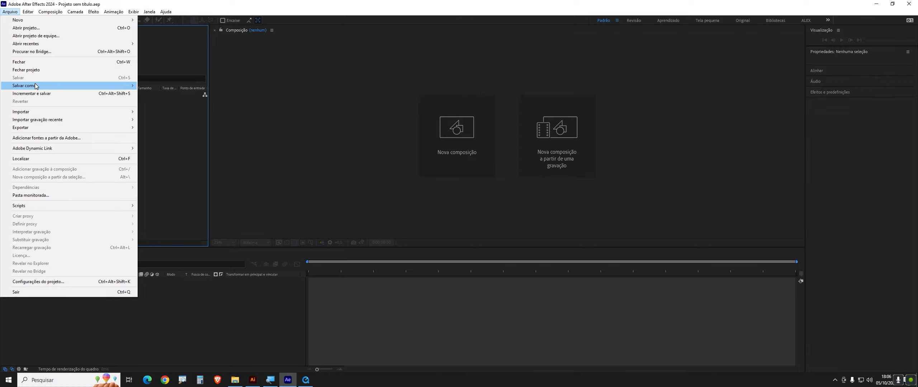
mouse_move(37, 87)
left_click(165, 87)
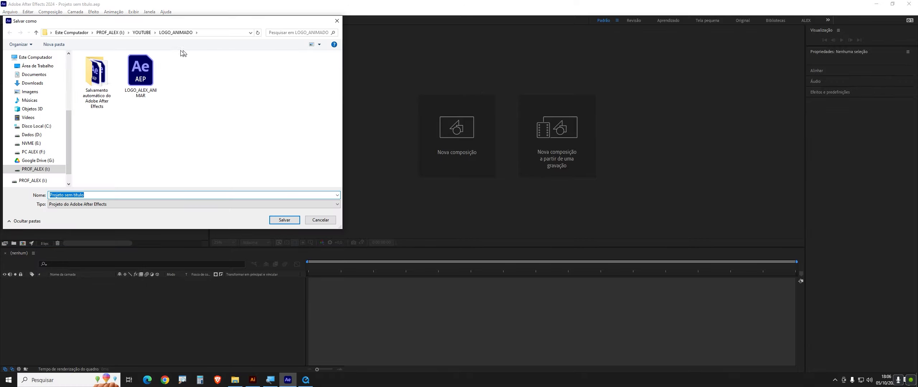
scroll(40, 107, "up", 4)
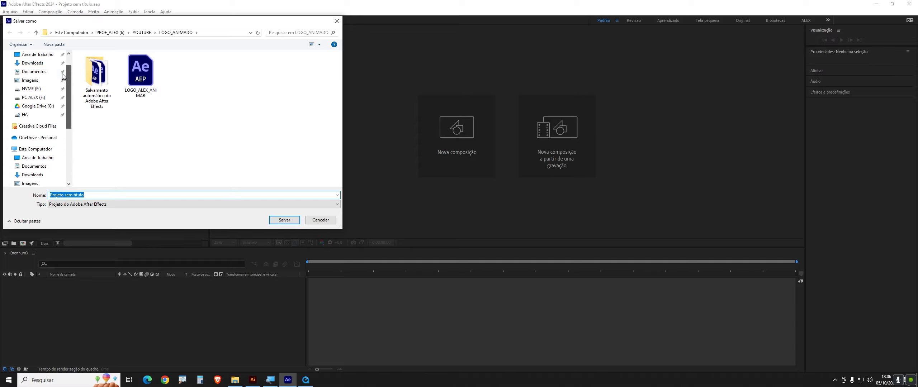
left_click(38, 63)
double_click(106, 76)
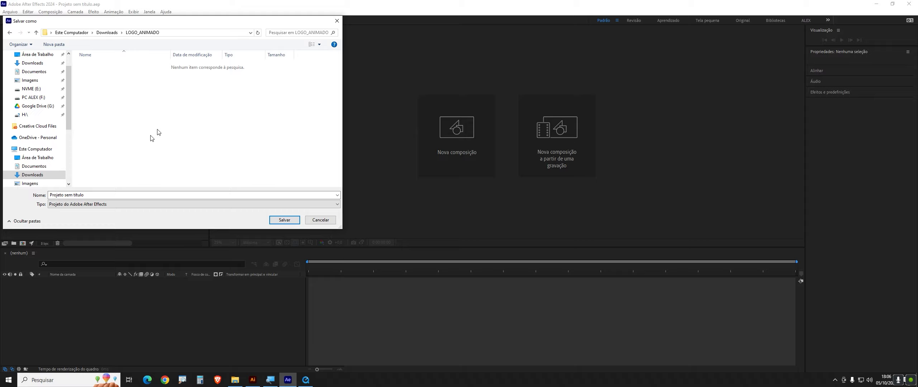
left_click(111, 195)
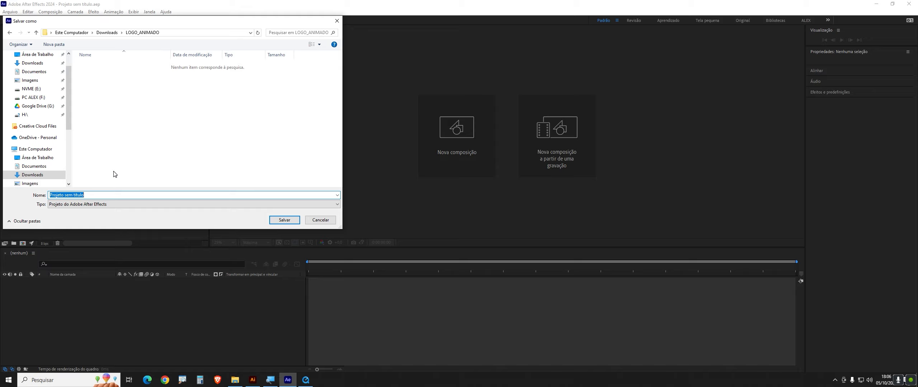
type("Logo_")
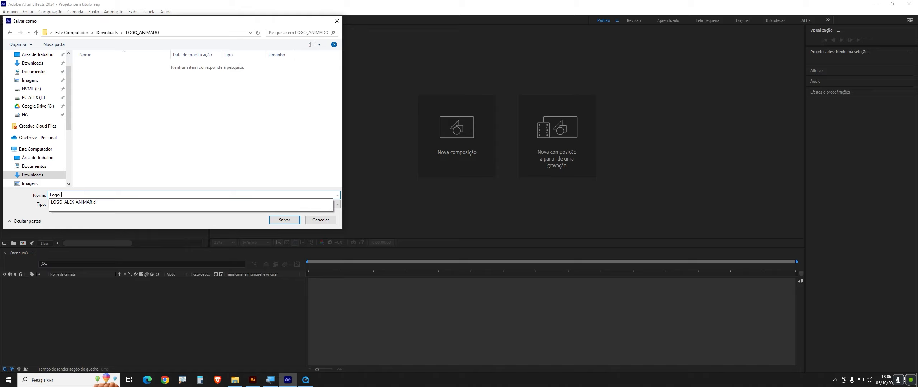
type("Animado")
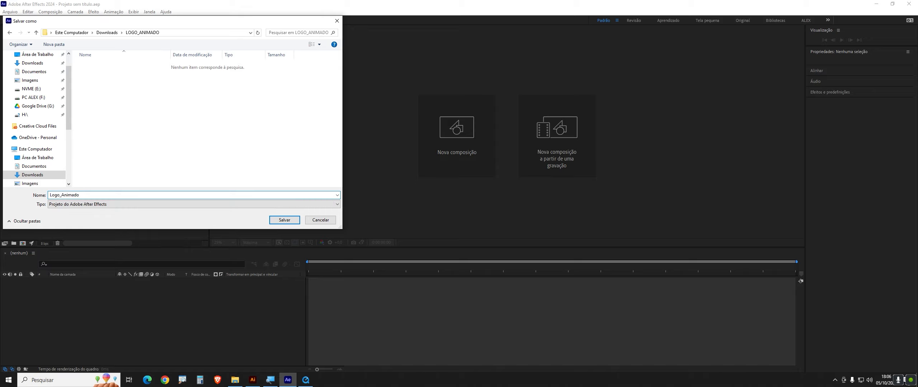
left_click(284, 219)
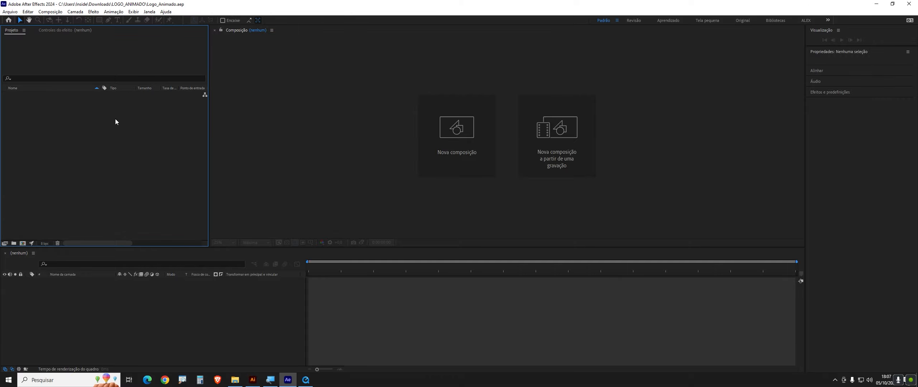
- Choose the Illustrator file LOGO_ALEX_ANIMAR from the LOGO_ANIMADO folder under Downloads for import
double_click(115, 119)
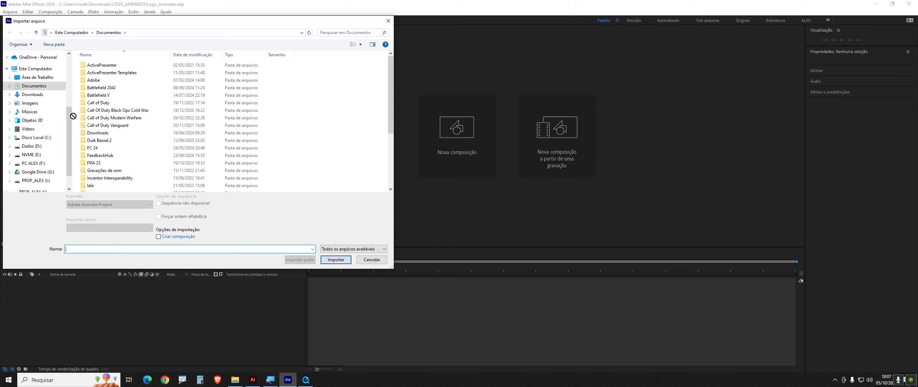
left_click_drag(69, 116, 68, 92)
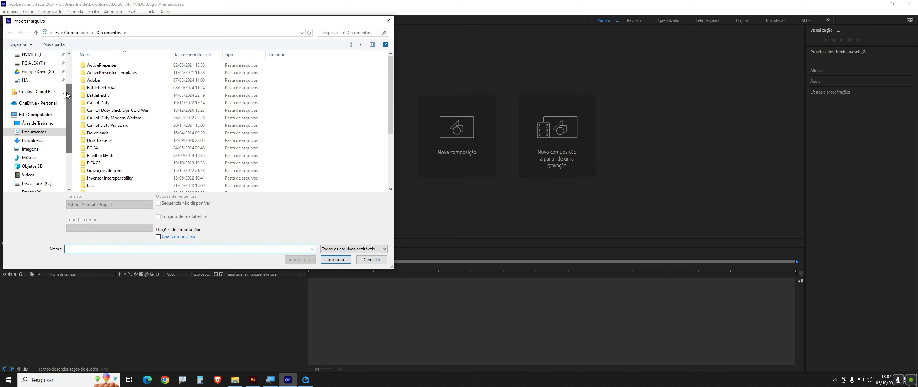
left_click(34, 143)
double_click(108, 75)
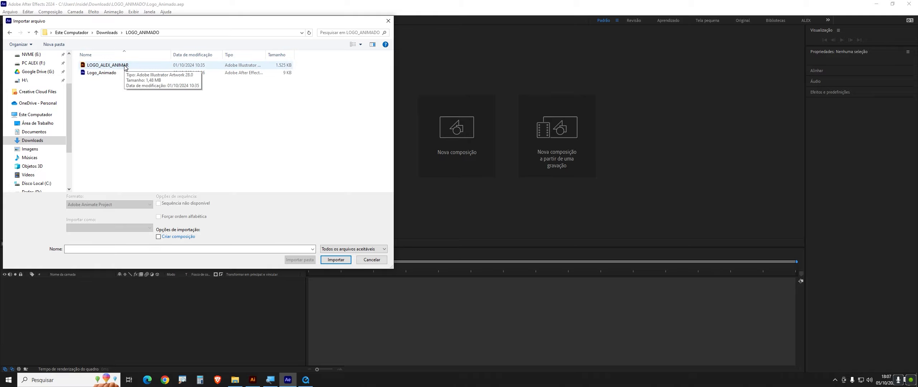
left_click(126, 66)
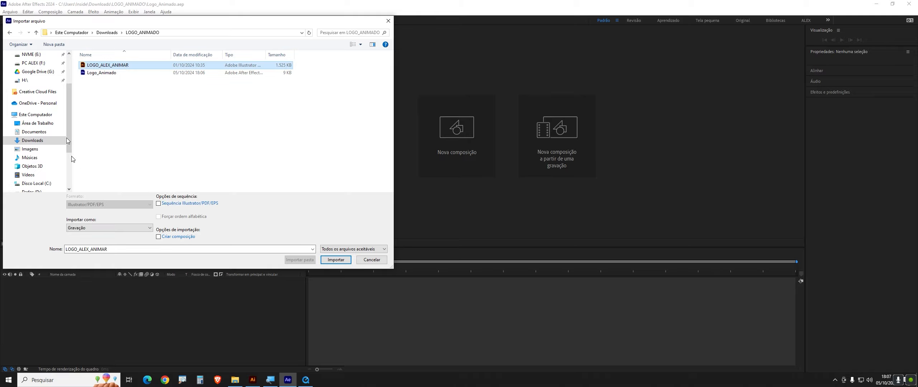
left_click(333, 261)
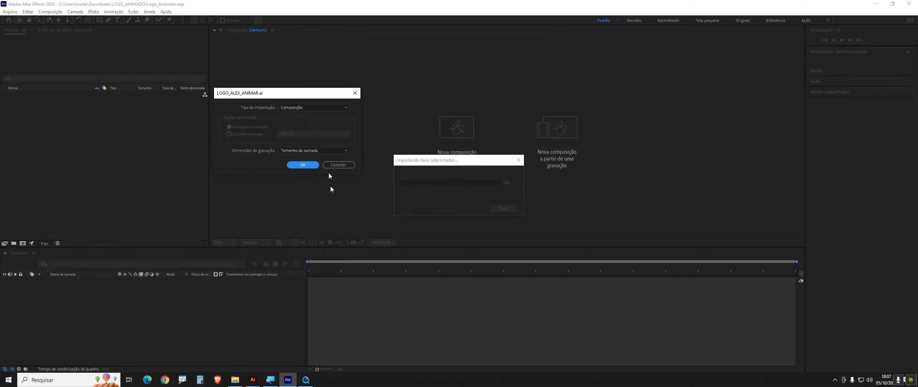
- Import the logo file as Composição with the footage dimensions set to Tamanho da camada
left_click_drag(316, 96, 342, 98)
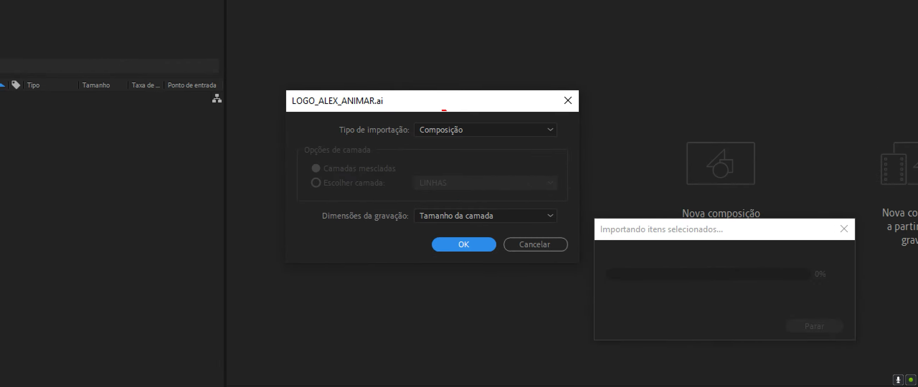
mouse_move(445, 111)
left_mouse_down()
mouse_move(395, 138)
mouse_move(453, 155)
mouse_move(454, 100)
mouse_move(405, 122)
left_mouse_up()
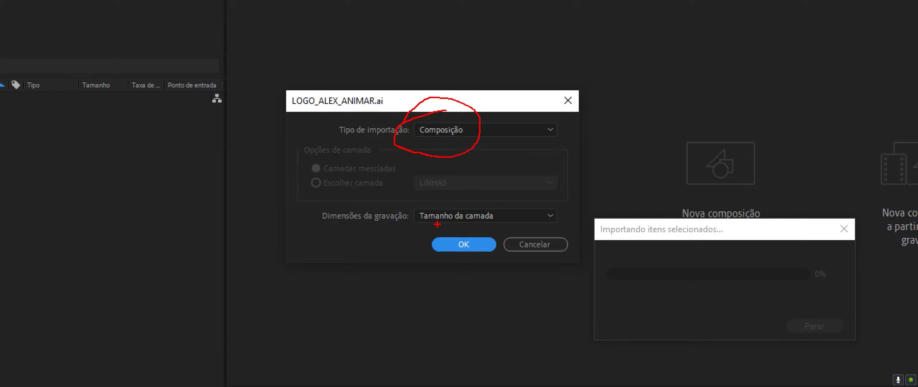
mouse_move(437, 189)
left_mouse_down()
mouse_move(400, 209)
mouse_move(429, 236)
mouse_move(497, 233)
mouse_move(494, 201)
mouse_move(400, 208)
left_mouse_up()
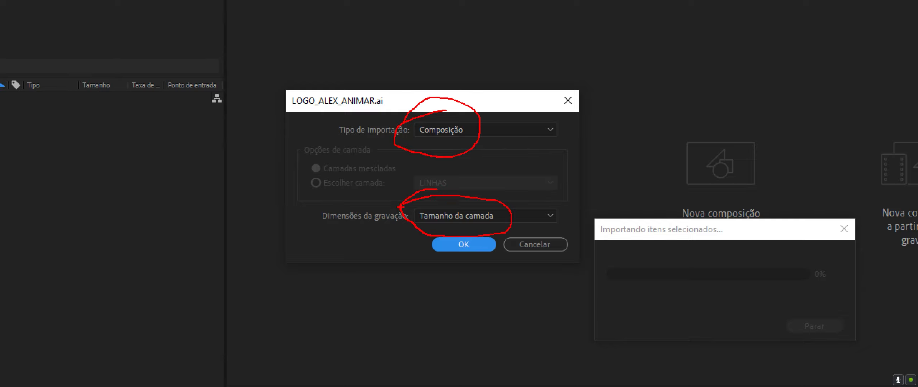
key("Escape")
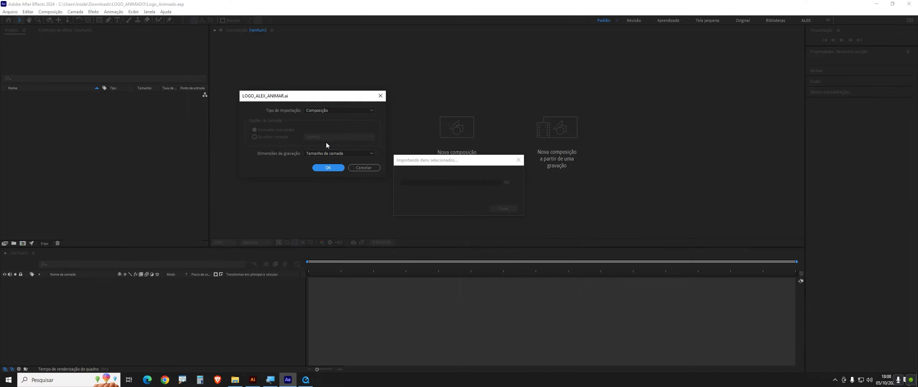
left_click(332, 169)
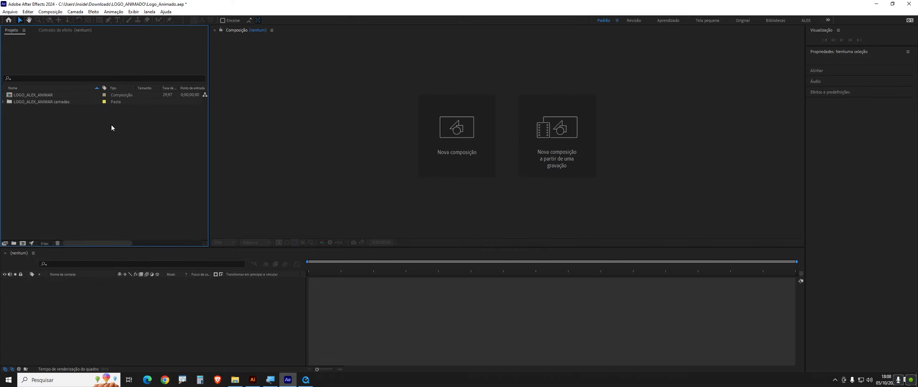
- Examine the imported LOGO_ALEX_ANIMAR composition and its accompanying layers folder in the project
key("ctrl+1")
left_click(21, 206)
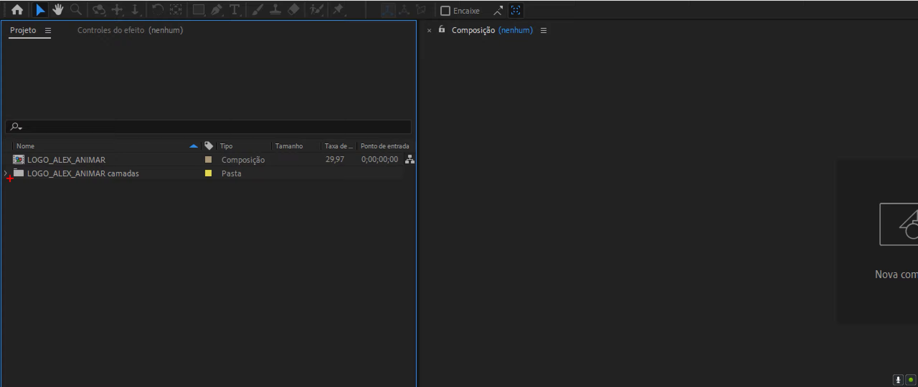
left_click_drag(131, 157, 207, 125)
left_click_drag(1, 165, 186, 196)
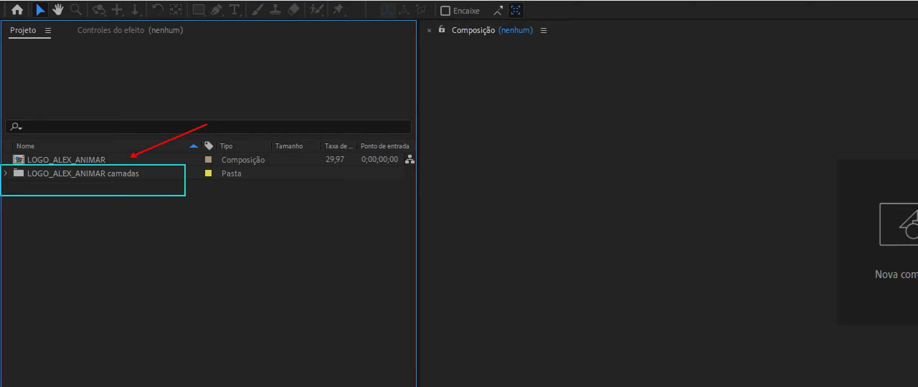
key("Escape")
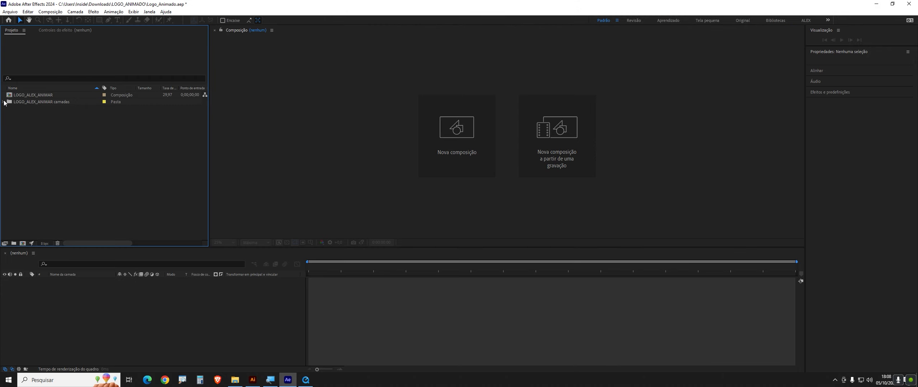
- Expand the LOGO_ALEX_ANIMAR camadas folder, review the imported layer files, and collapse it
left_click(4, 103)
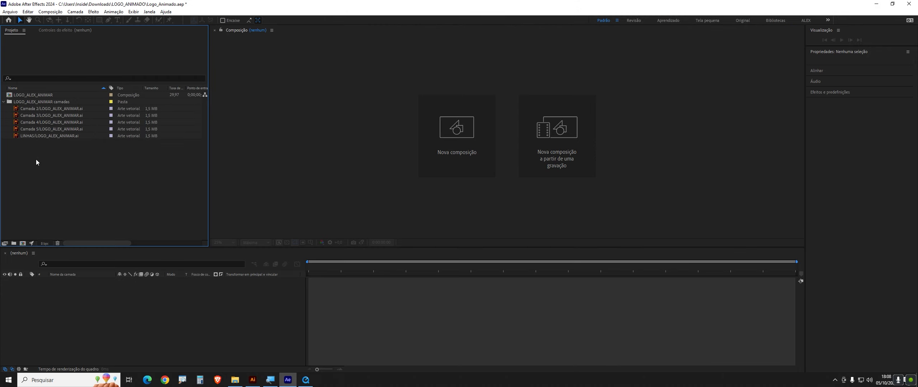
key("ctrl+1")
left_click(139, 178)
left_click_drag(162, 157, 186, 169)
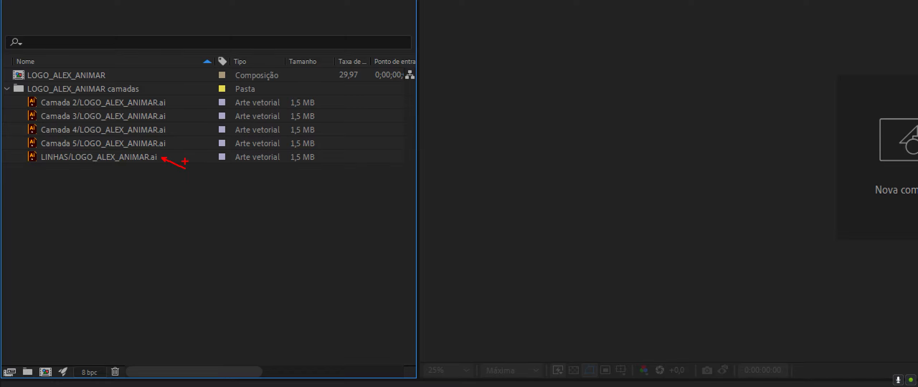
mouse_move(175, 142)
left_mouse_down()
mouse_move(197, 149)
mouse_move(208, 137)
left_mouse_up()
left_click_drag(190, 113, 225, 130)
left_click_drag(201, 102, 227, 113)
key("Escape")
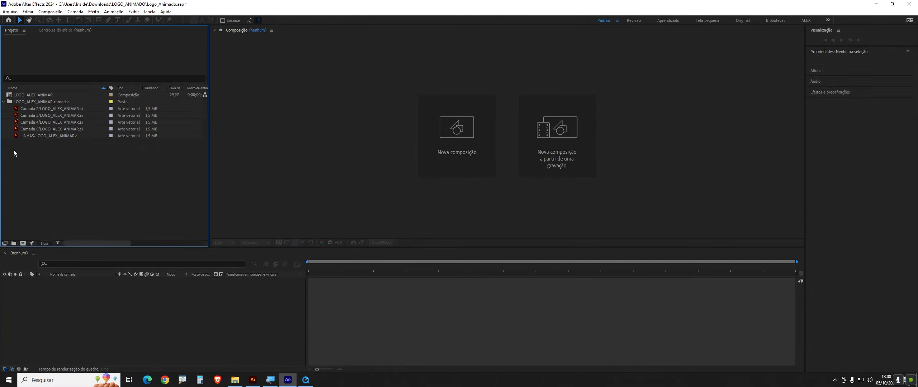
left_click(3, 103)
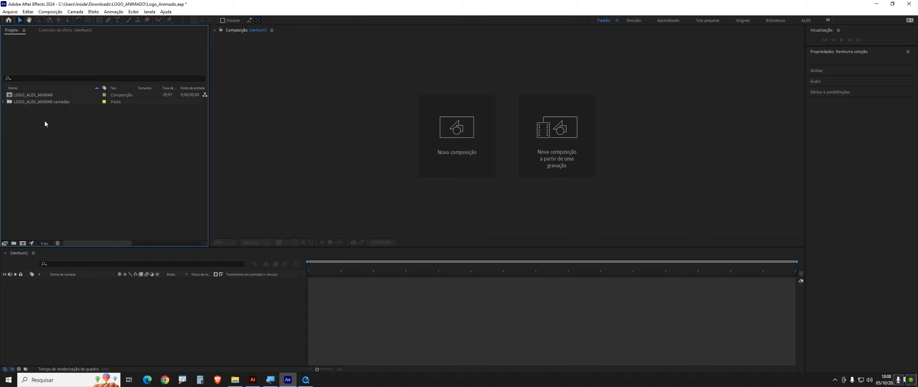
- Open the LOGO_ALEX_ANIMAR composition and start a new 1080 x 1080 px solid named Background
left_click(24, 96)
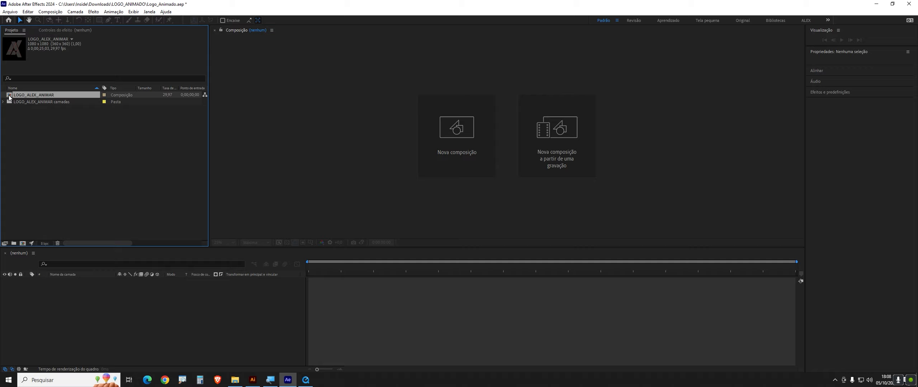
double_click(10, 97)
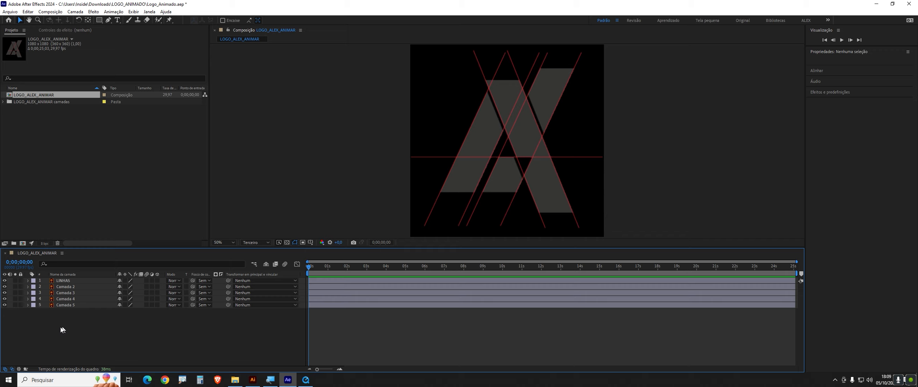
right_click(109, 332)
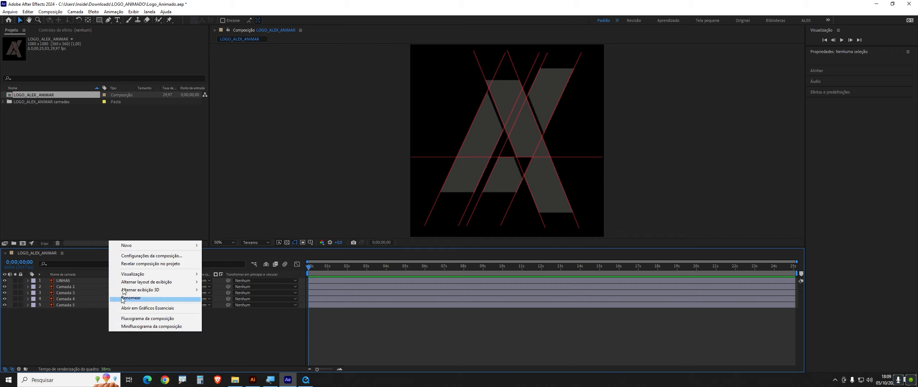
mouse_move(145, 246)
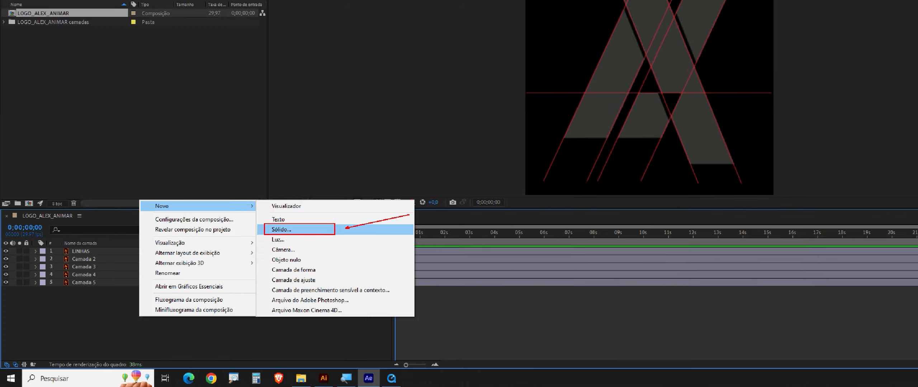
left_click(439, 198)
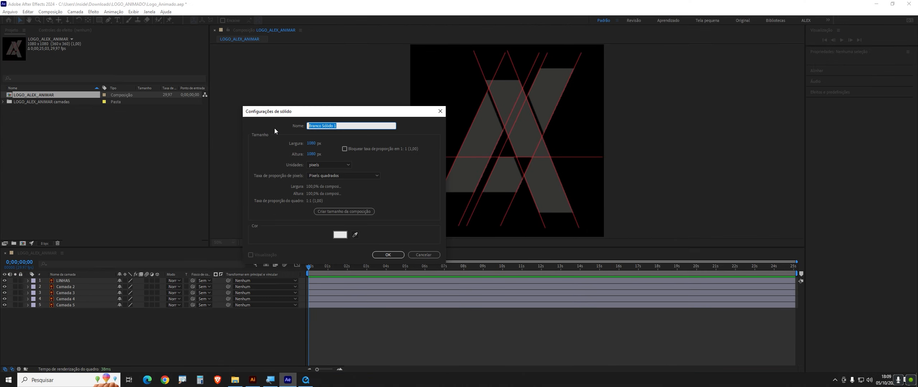
type("Background")
- Set the solid's colour to light grey E0E0E0 and create it
left_click(340, 235)
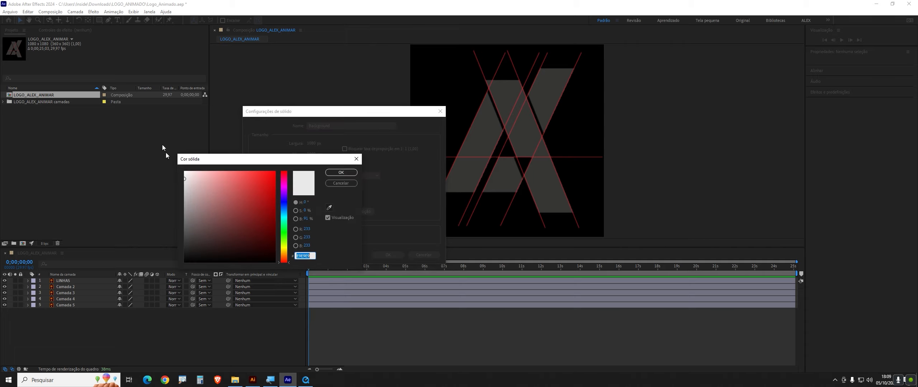
left_click(183, 178)
left_click(183, 182)
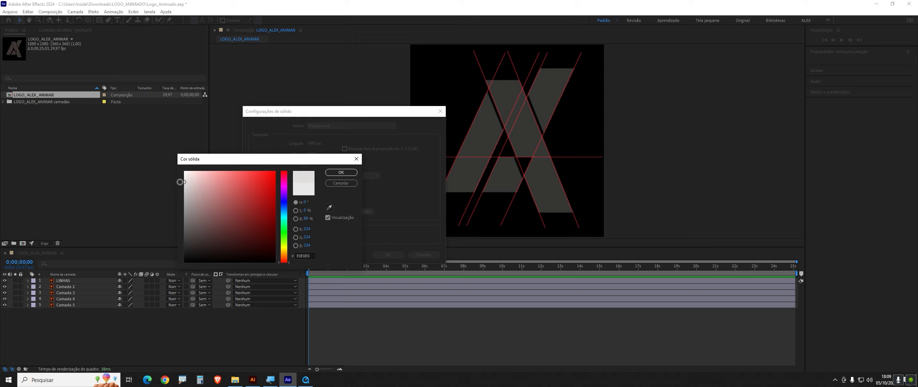
left_click(346, 173)
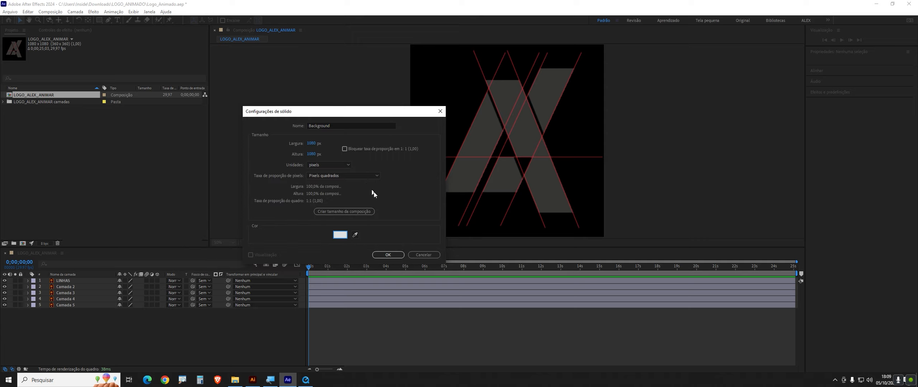
left_click(395, 257)
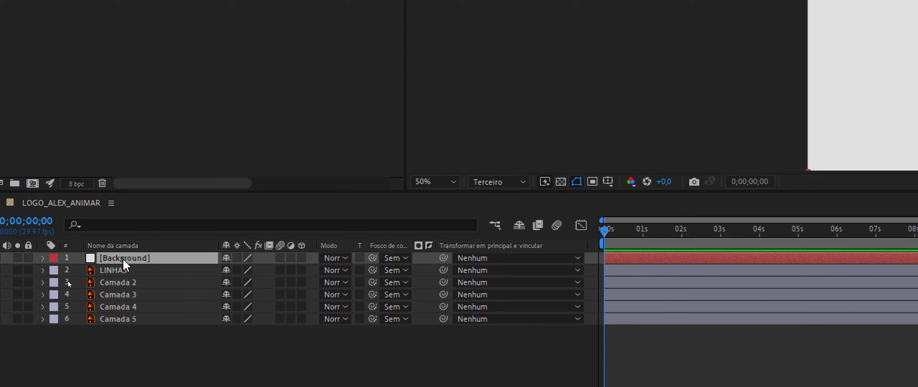
- Move the Background solid below all the logo layers and hide the LINHAS layer
left_click_drag(122, 258, 126, 332)
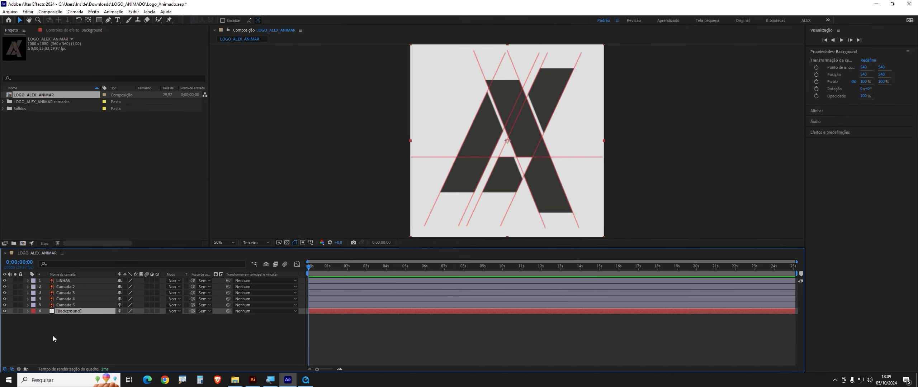
left_click(53, 339)
left_click(4, 281)
- Create shapes from the vector layers LINHAS and Camada 2 to 5, and enlarge the timeline area slightly
left_click(67, 288)
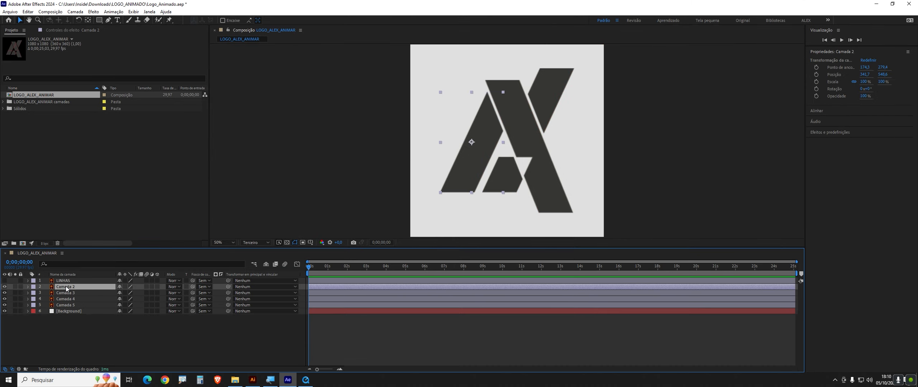
left_click(61, 281)
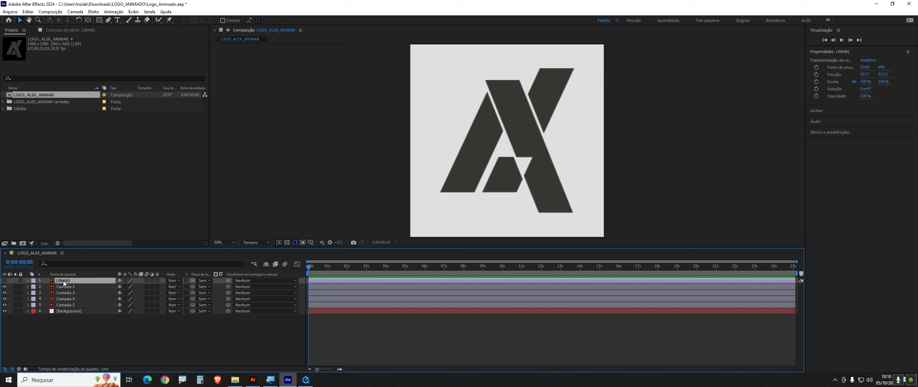
left_click(70, 305, "shift")
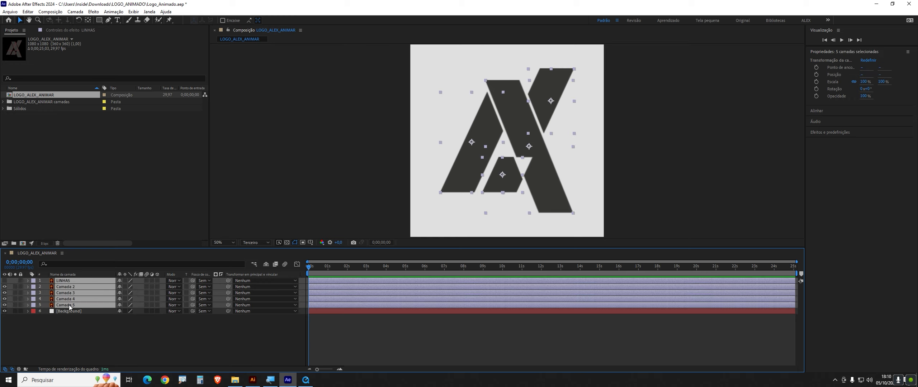
left_click(75, 12)
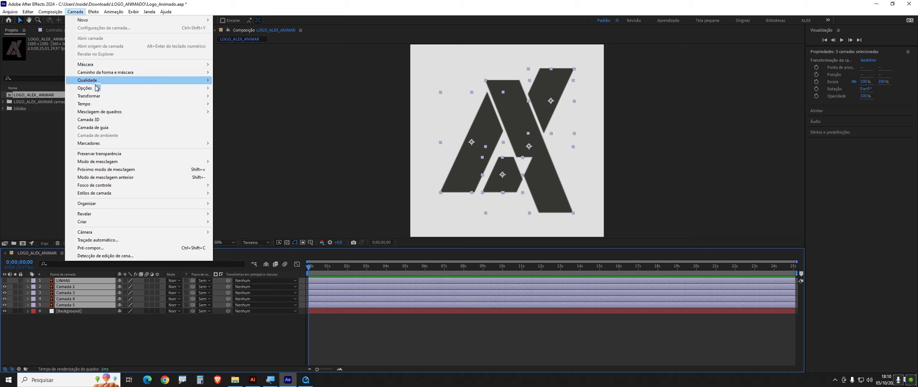
mouse_move(100, 222)
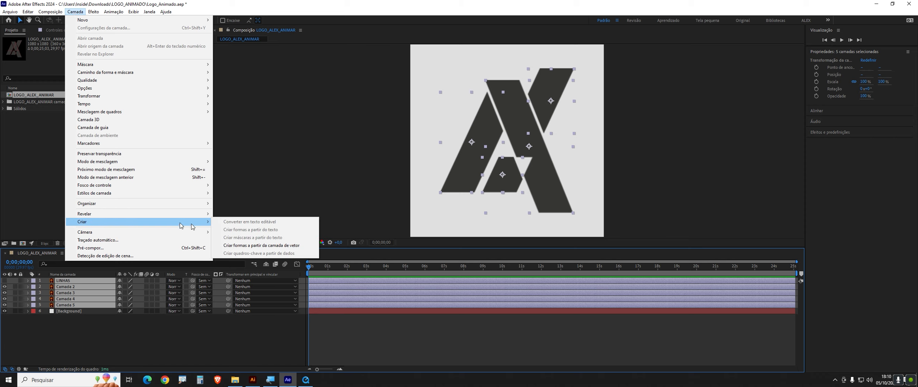
left_click(282, 246)
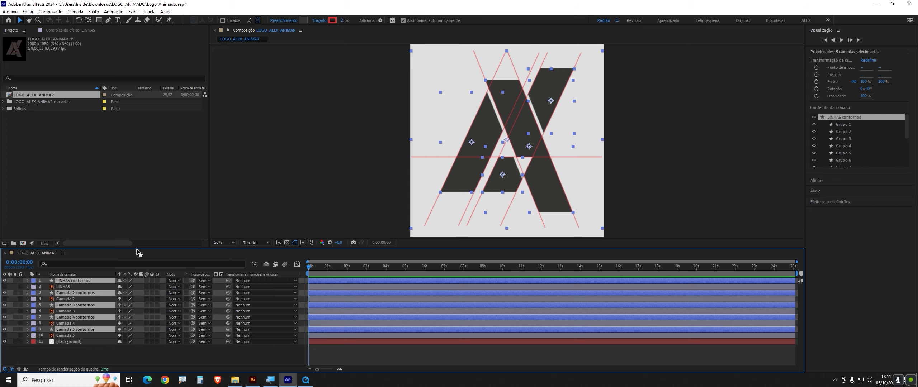
left_click_drag(137, 251, 135, 242)
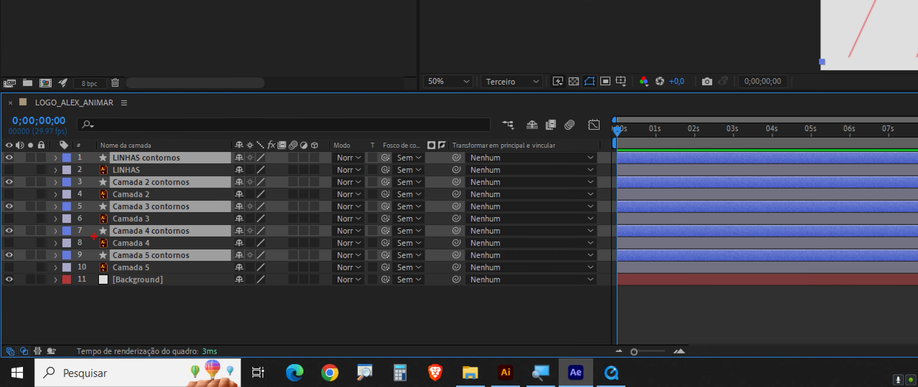
left_click_drag(255, 248, 203, 254)
left_click_drag(243, 224, 198, 232)
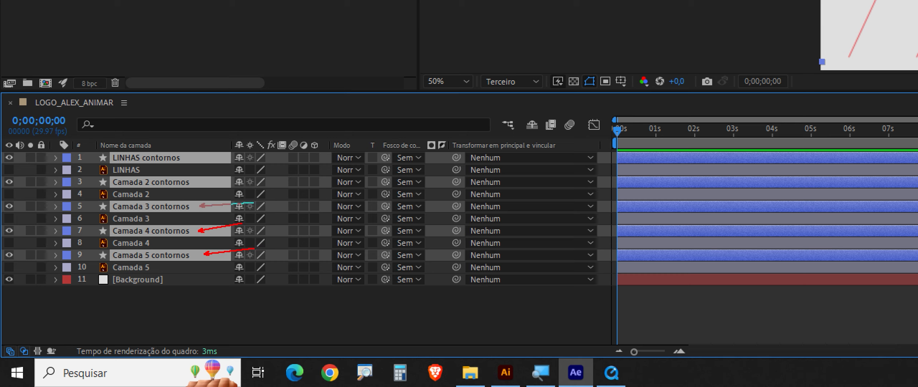
left_click_drag(254, 206, 200, 206)
left_click_drag(251, 180, 199, 181)
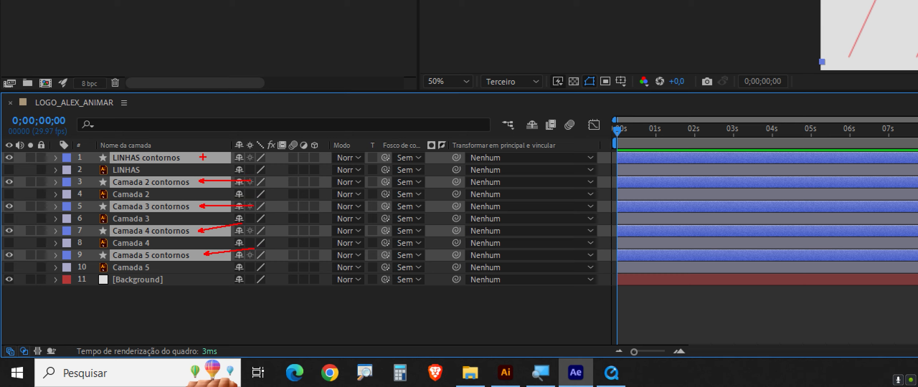
left_click_drag(197, 157, 264, 158)
left_click_drag(92, 152, 110, 162)
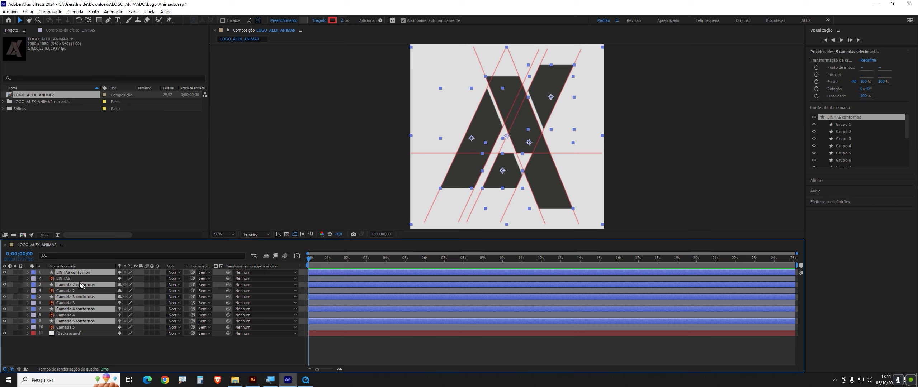
- Delete the original Illustrator layers LINHAS and Camada 2 to 5, keeping only their contornos shape layers
left_click(63, 280)
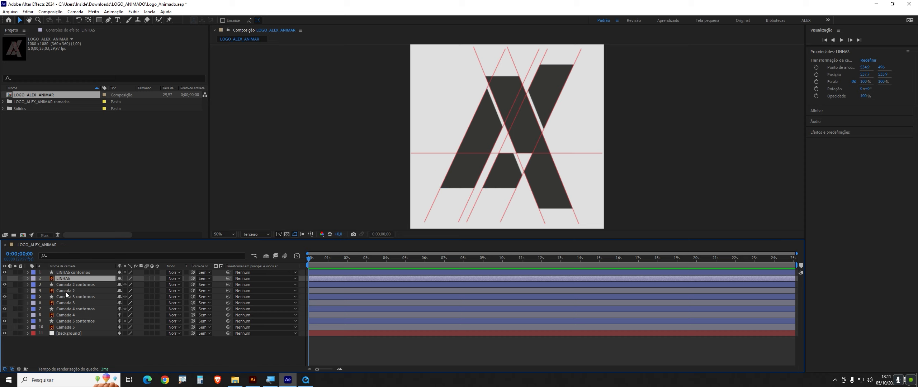
left_click(66, 291, "ctrl")
left_click(63, 303, "ctrl")
left_click(62, 316, "ctrl")
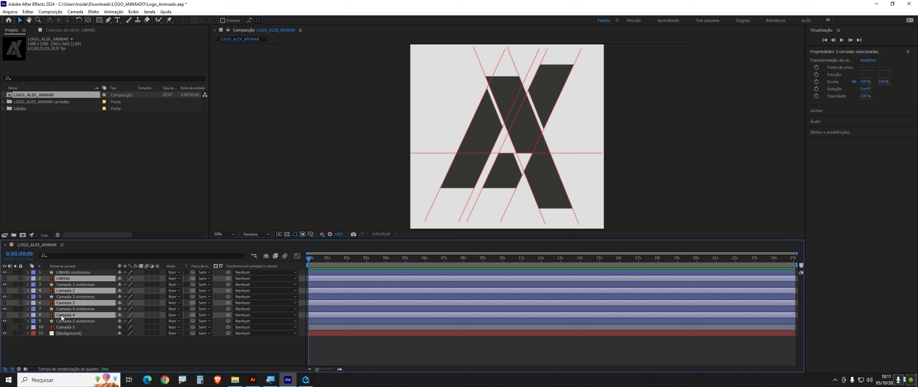
left_click(63, 328, "ctrl")
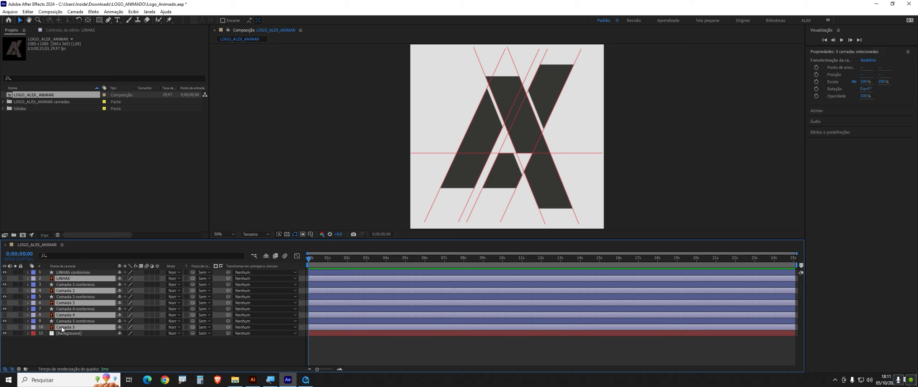
key("Delete")
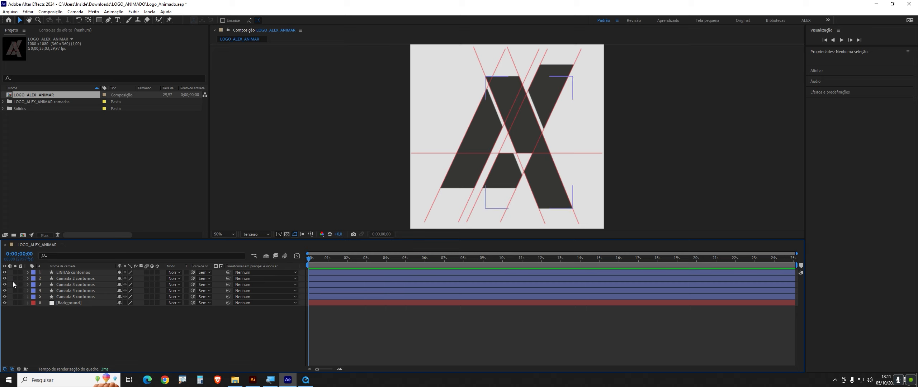
- Hide the LINHAS contornos layer
mouse_move(5, 273)
left_mouse_down()
mouse_move(4, 298)
mouse_move(4, 275)
left_mouse_up()
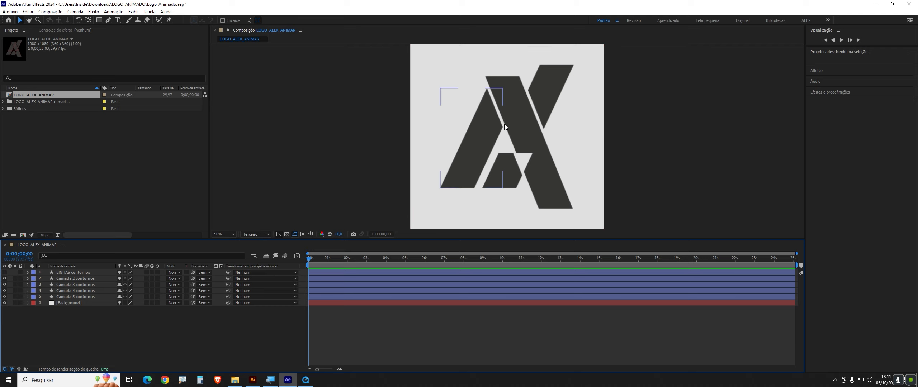
scroll(504, 124, "up", 1)
scroll(504, 124, "down", 1)
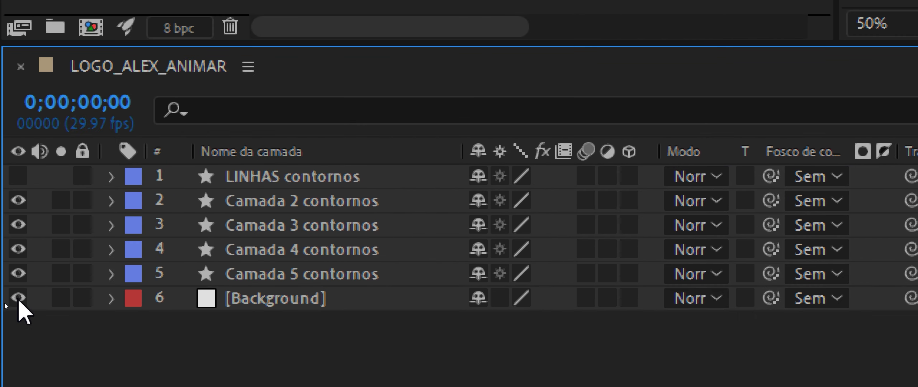
- Toggle the Background layer's visibility and solo switches off and on to check their effect
left_click(18, 301)
left_click(18, 300)
left_click(18, 301)
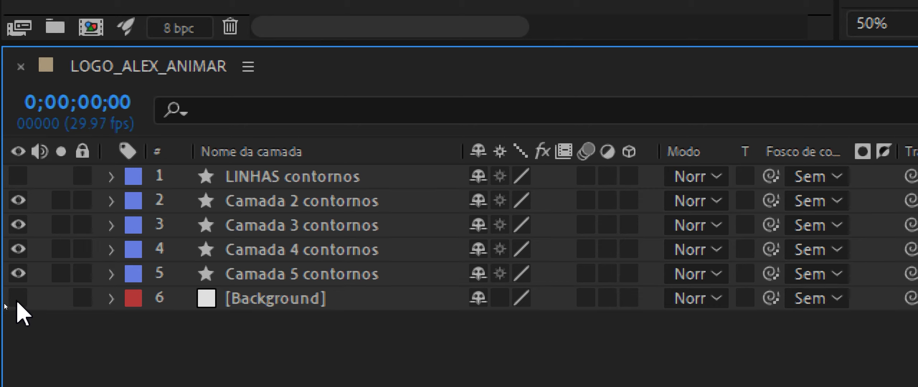
left_click(17, 300)
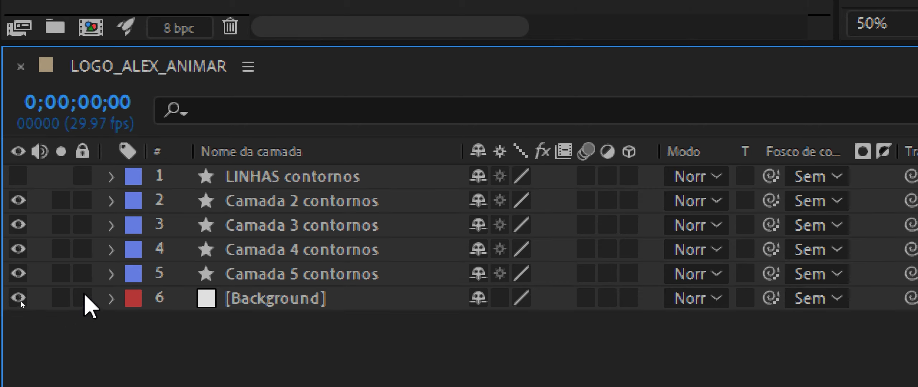
left_click(61, 299)
left_click(61, 299)
left_click(62, 298)
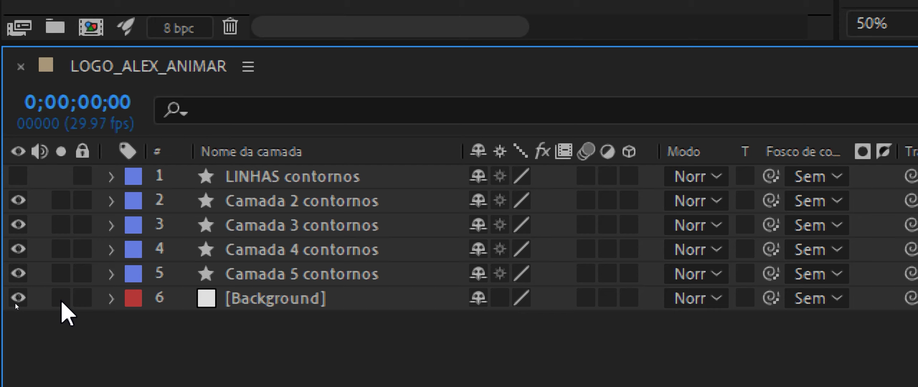
left_click(61, 300)
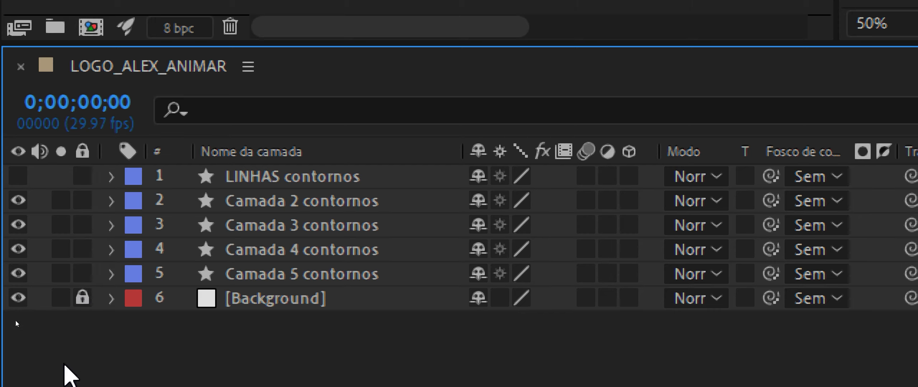
- Lock the Background layer and try to select it in the composition view
left_click(83, 298)
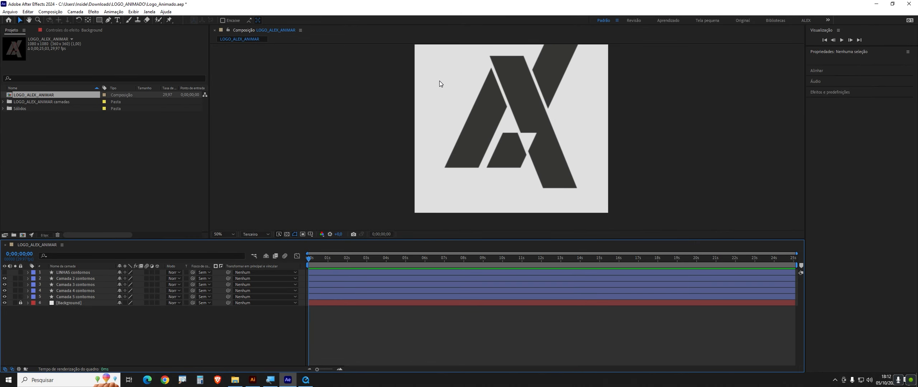
left_click_drag(440, 81, 503, 147)
left_click(441, 81)
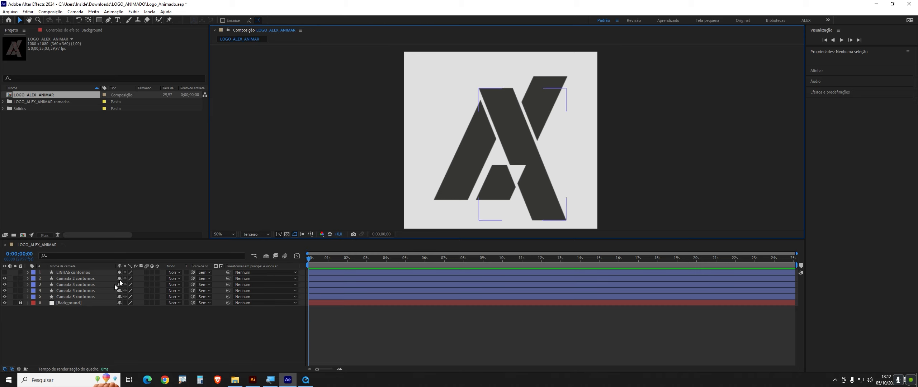
- Reverse the order of the Camada contornos layers so they run 5, 4, 3, 2 between LINHAS contornos and Background
left_click(75, 279)
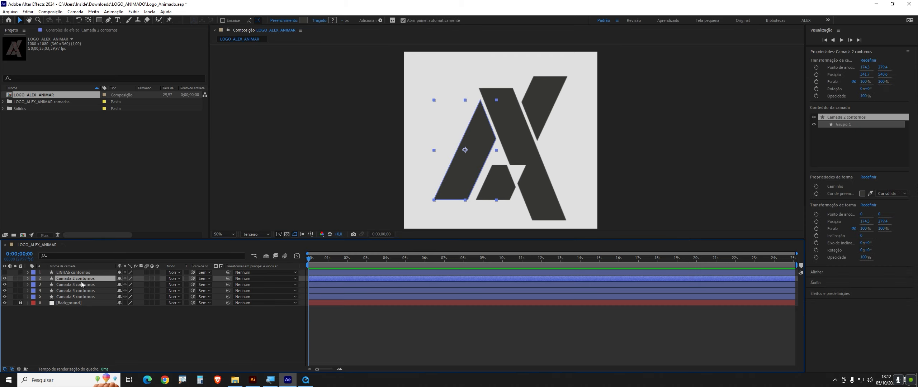
left_click_drag(82, 279, 86, 304)
mouse_move(86, 279)
left_mouse_down()
mouse_move(92, 294)
mouse_move(82, 280)
mouse_move(81, 289)
left_mouse_up()
left_click(74, 327)
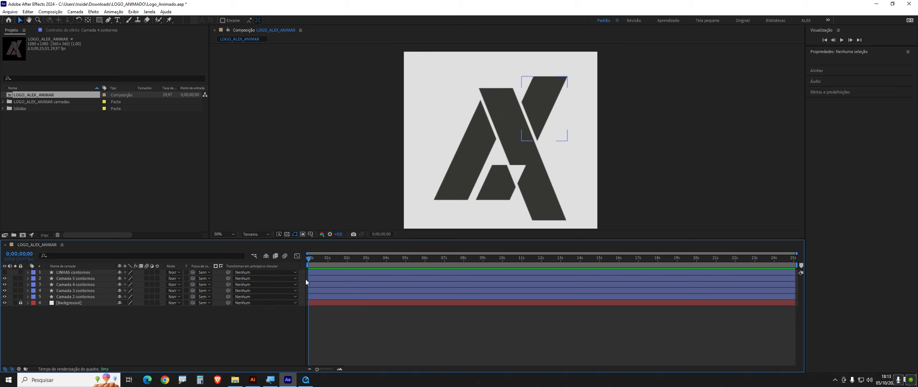
- Shift the LINHAS, Camada 5, Camada 4 and Camada 3 contornos layers together to start at about 17 s
left_click(323, 290)
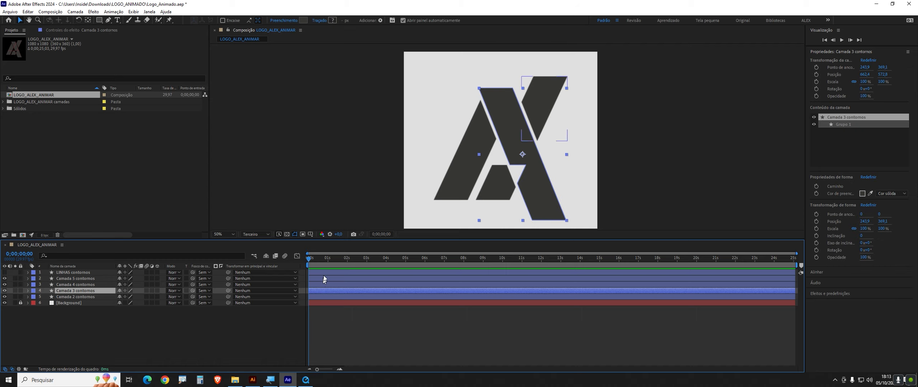
left_click(313, 272, "shift")
left_click_drag(323, 292, 638, 282)
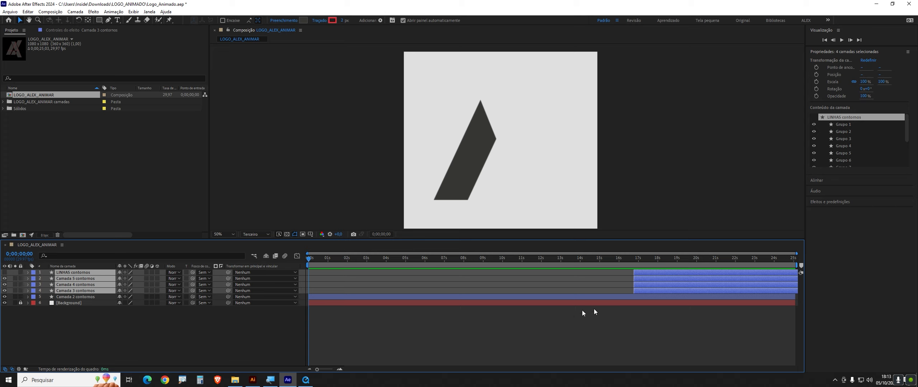
left_click(441, 285)
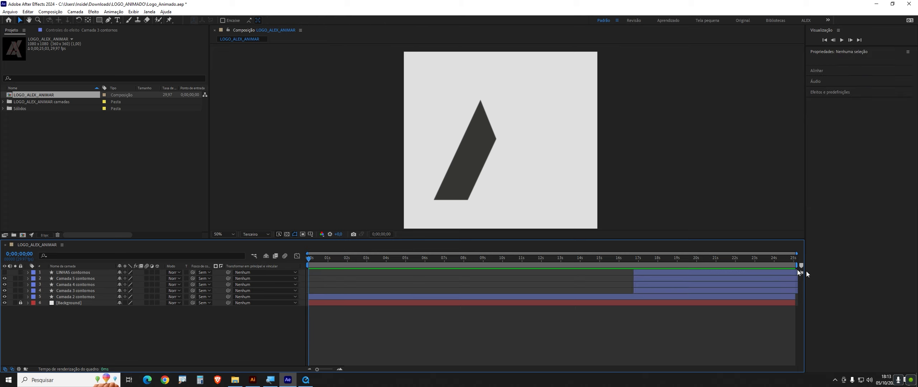
- Try staggering the layer starts: Camada 3 at about 3.5 s, Camada 4 at 4.3 s, Camada 5 at 6.5 s and LINHAS at 8.3 s
left_click(317, 296)
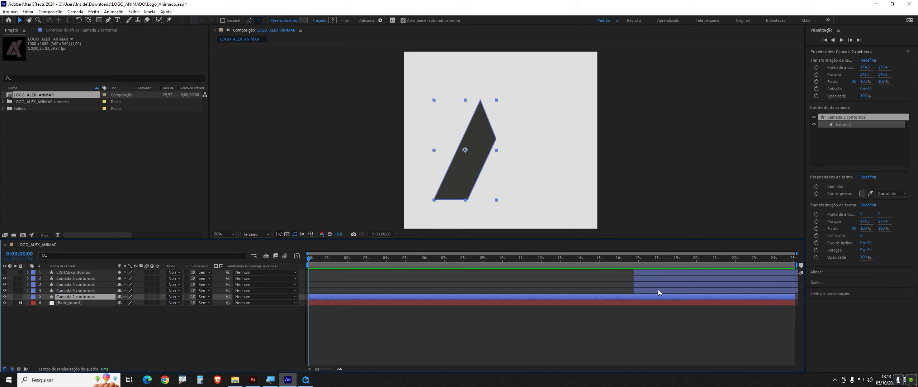
left_click_drag(659, 290, 405, 298)
left_click_drag(657, 284, 400, 292)
left_click_drag(653, 280, 455, 279)
left_click_drag(643, 274, 480, 277)
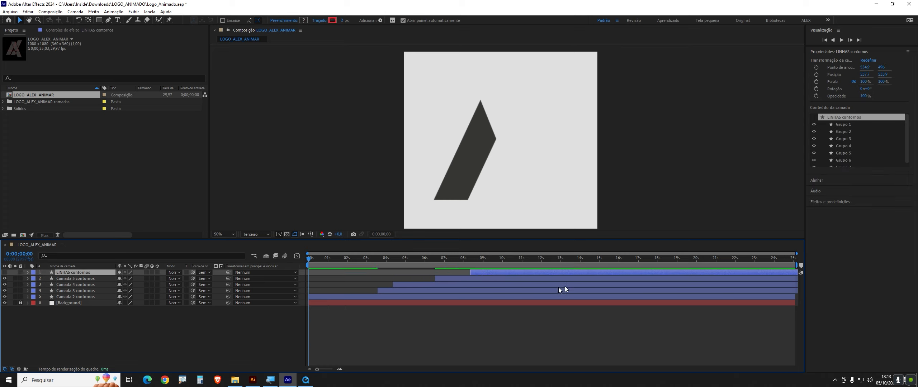
- Undo the staggered layer starts so the four shifted layers line up in time again
key("ctrl+z")
key("ctrl+z")
key("ctrl+z")
key("ctrl+z")
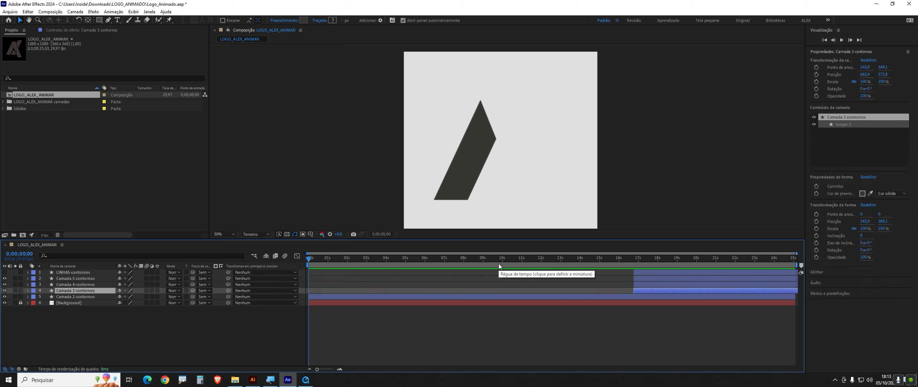
- Select the Camada 2 contornos layer with the Pen tool and bring its lower path vertices into view
left_click(342, 296)
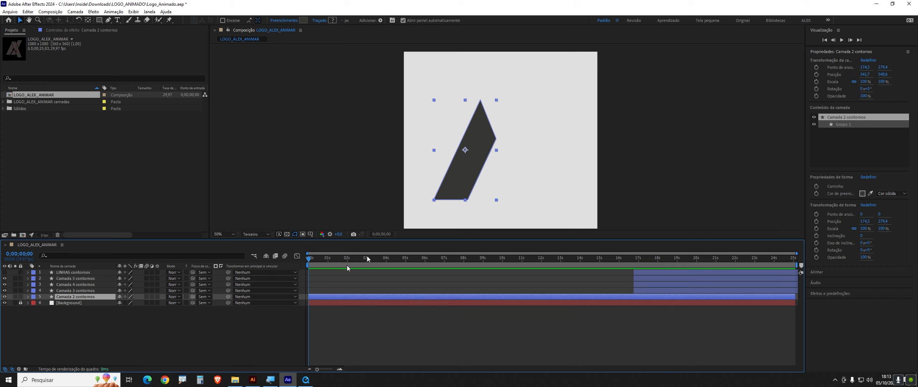
left_click(80, 302)
left_click(75, 299)
left_click(108, 20)
key("KP_Divide")
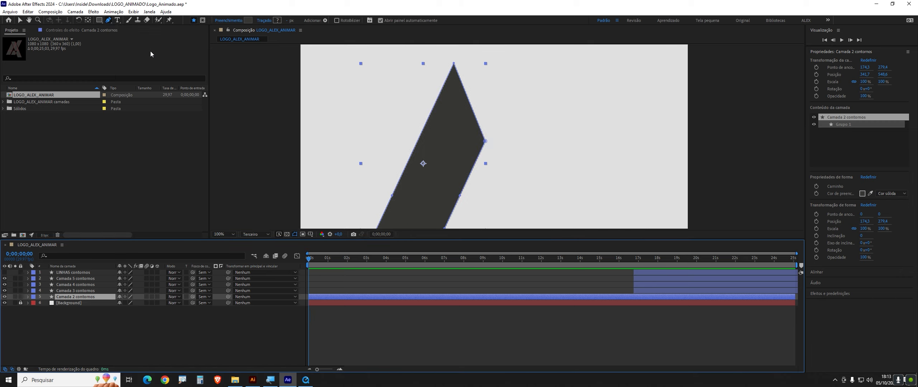
key("h")
left_click_drag(447, 156, 475, 105)
key("g")
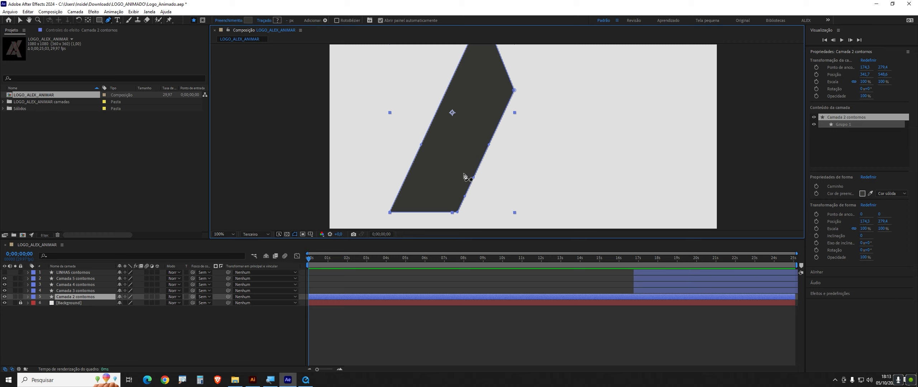
left_click_drag(414, 138, 430, 150)
mouse_move(479, 135)
left_mouse_down()
mouse_move(500, 150)
mouse_move(473, 199)
left_mouse_up()
left_click_drag(496, 141, 526, 137)
left_click_drag(422, 140, 385, 123)
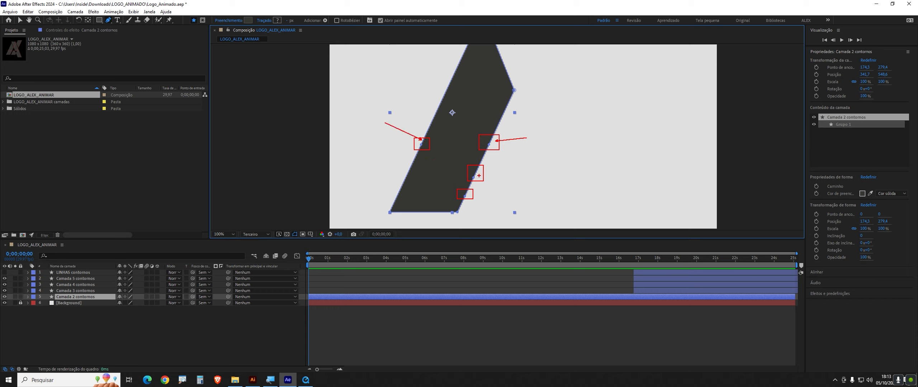
mouse_move(480, 175)
left_mouse_down()
mouse_move(502, 184)
mouse_move(502, 195)
left_mouse_up()
key("Escape")
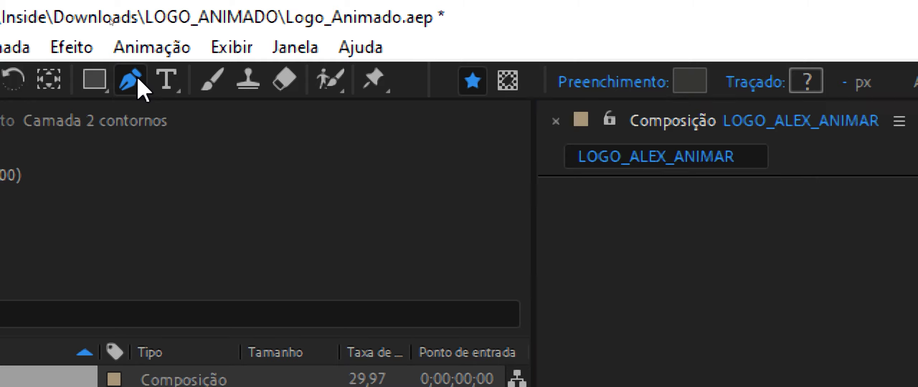
- Use the Delete Vertex tool on the extra vertex midway along the right edge of the Camada 2 contornos shape
left_click(129, 13)
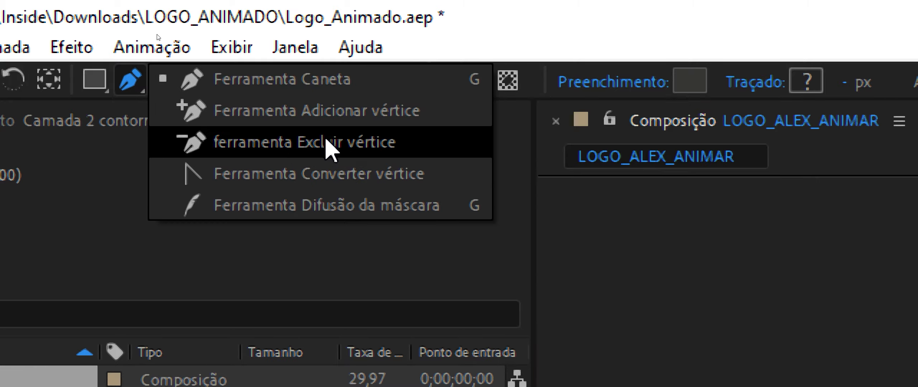
left_click(211, 149)
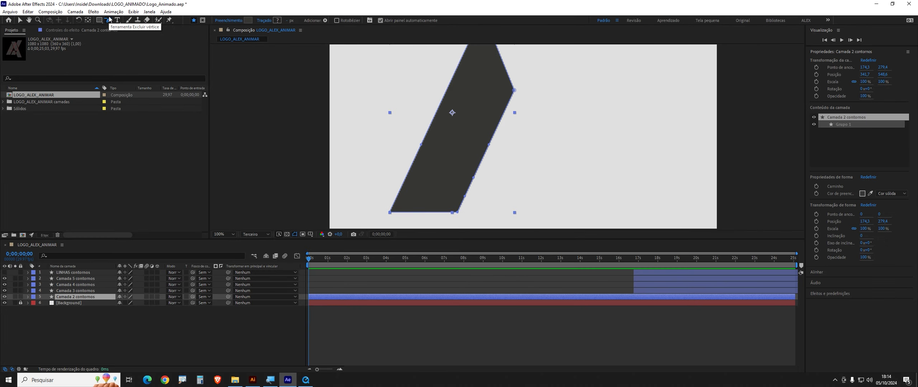
key("period")
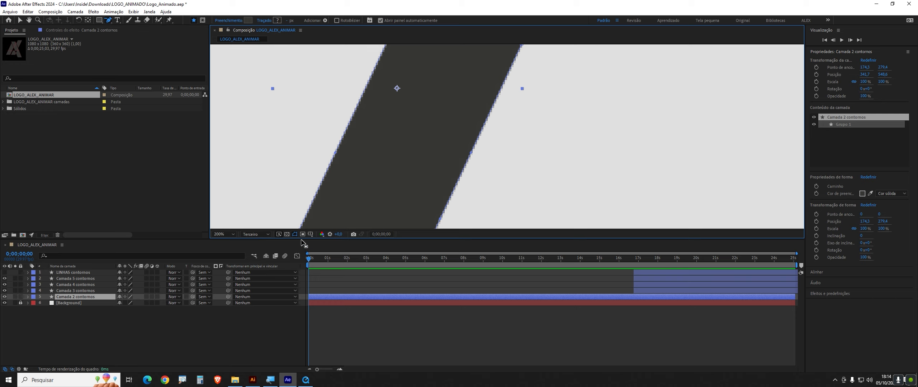
left_click_drag(302, 240, 302, 316)
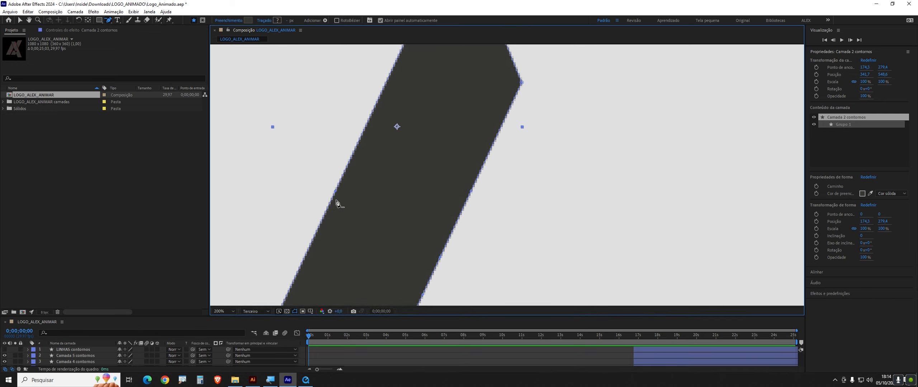
key("period")
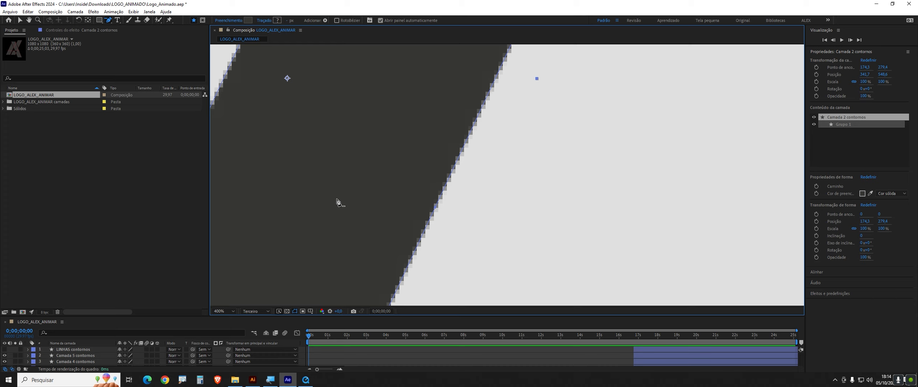
left_click(435, 214)
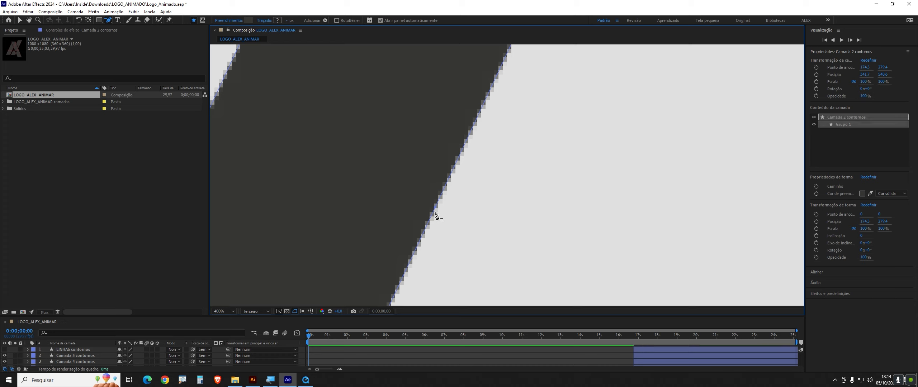
- Delete the extra vertices on the left edge and the lower right edge of the Camada 2 contornos shape
key("space")
left_click_drag(416, 234, 589, 205)
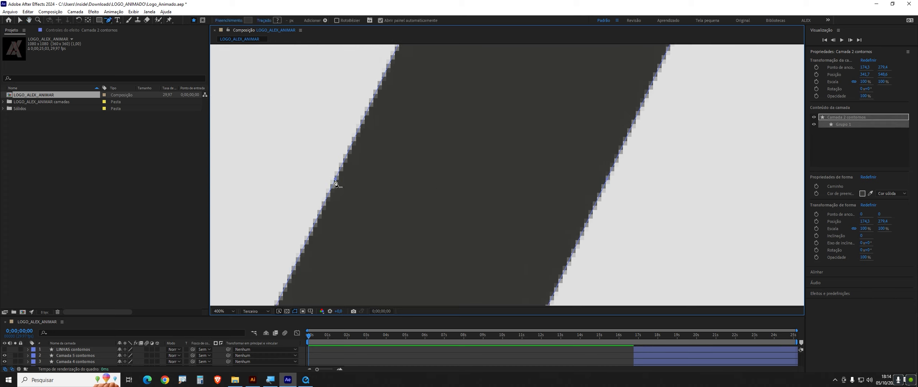
scroll(381, 215, "down", 3)
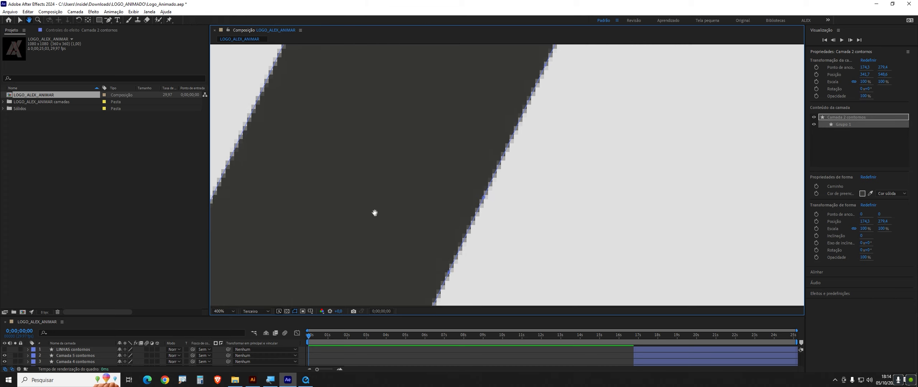
scroll(391, 190, "down", 2)
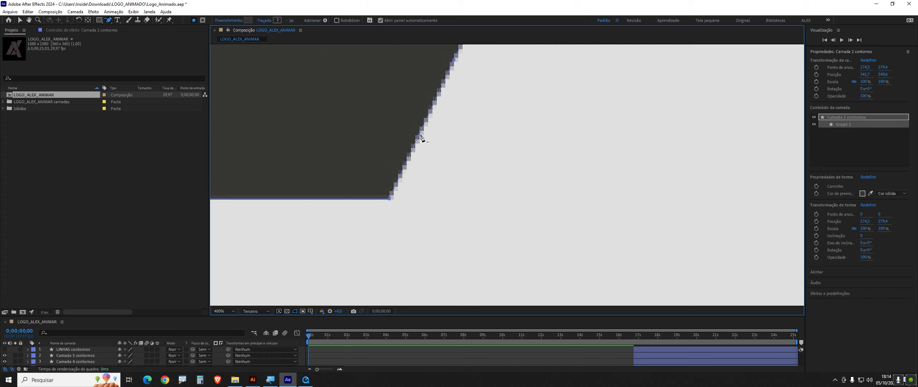
left_click_drag(453, 90, 428, 168)
left_click_drag(449, 123, 448, 113)
left_click_drag(431, 57, 447, 163)
left_click_drag(409, 226, 473, 61)
left_click_drag(380, 287, 459, 53)
left_click_drag(362, 287, 445, 61)
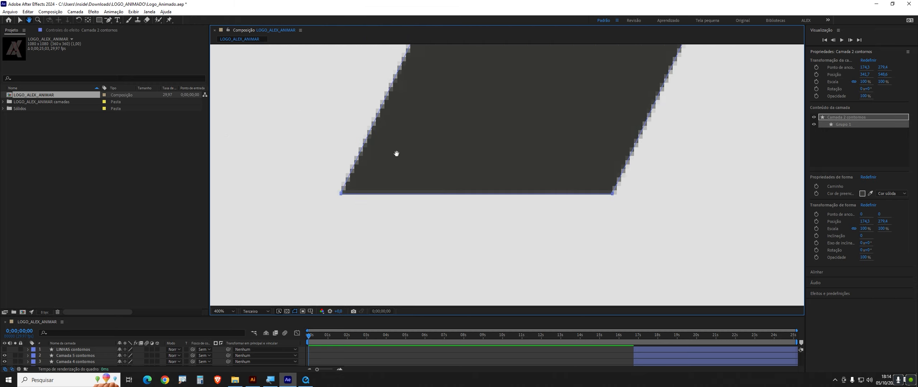
- Delete the extra vertex at the shape's bottom-left corner and undo the last stray corner edit
scroll(398, 156, "up", 2)
left_click_drag(237, 205, 703, 170)
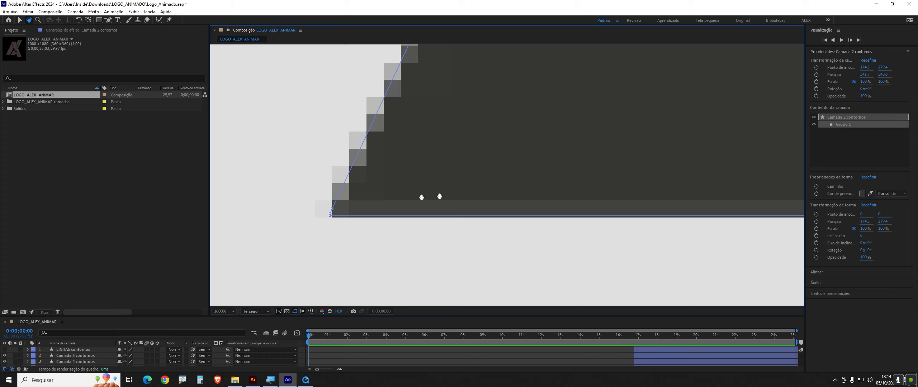
left_click_drag(409, 197, 508, 197)
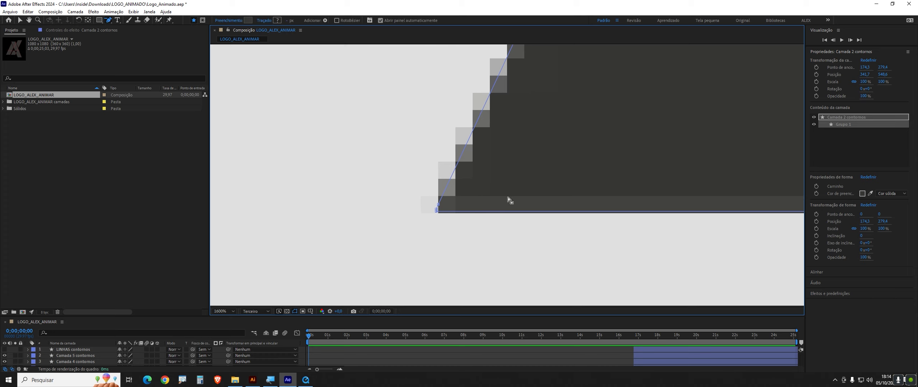
left_click(438, 206)
left_click(437, 213)
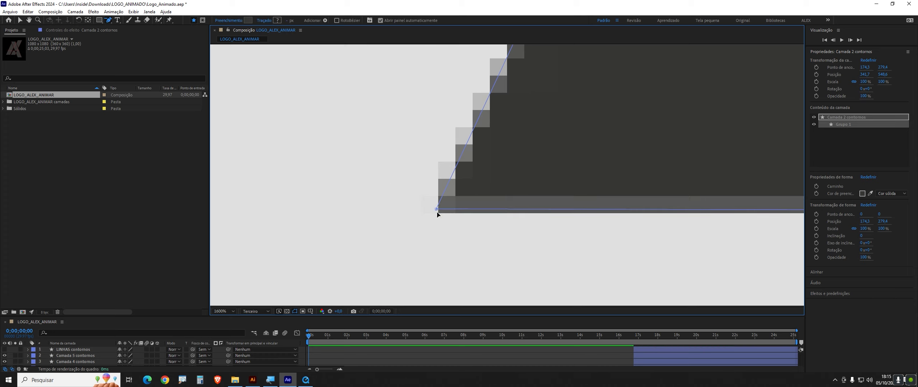
left_click_drag(437, 213, 438, 216)
key("ctrl+z")
- Delete the extra vertex just above the shape's bottom-right corner
left_click_drag(509, 219, 229, 202)
left_click_drag(749, 185, 254, 178)
left_click_drag(739, 197, 522, 212)
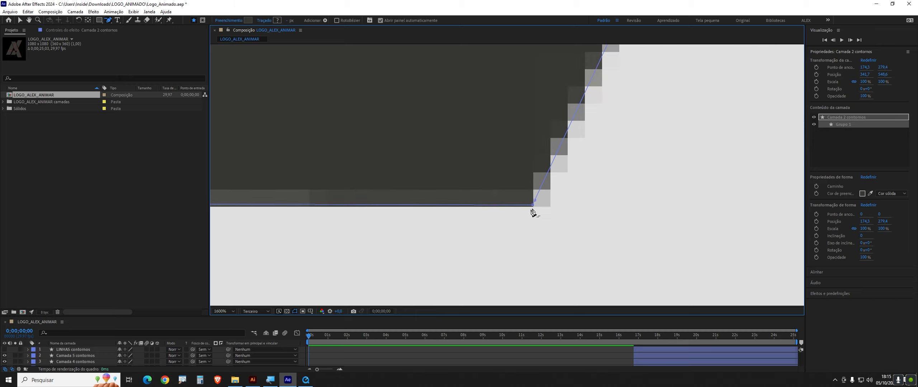
left_click(532, 207)
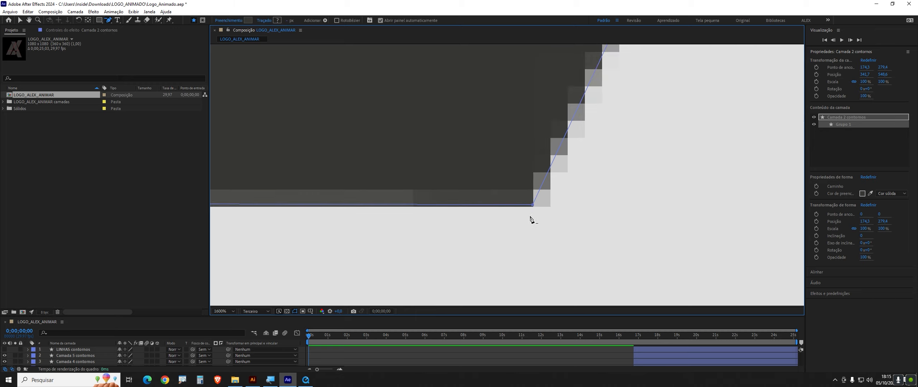
- Examine the Camada 2 contornos outline along its bottom edge, corners and sides at several zoom levels for leftover vertices
left_click_drag(371, 222, 574, 207)
left_click_drag(730, 197, 548, 203)
left_click_drag(224, 183, 764, 194)
left_click_drag(328, 190, 581, 192)
left_click_drag(789, 202, 323, 195)
left_click_drag(771, 190, 526, 189)
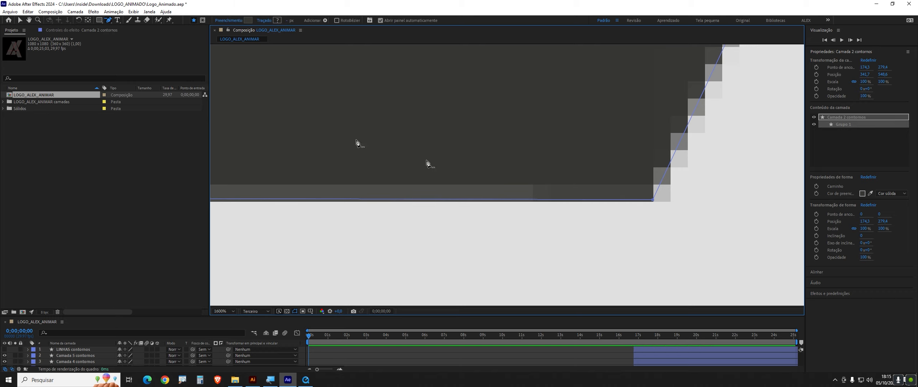
key("v")
left_click(655, 203)
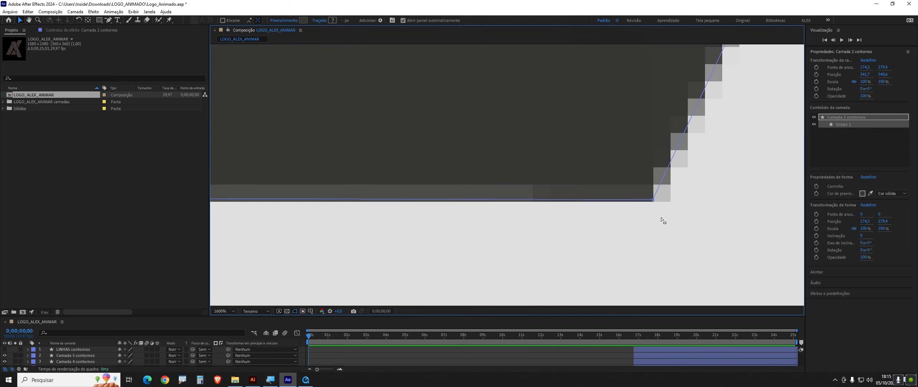
scroll(462, 200, "down", 4)
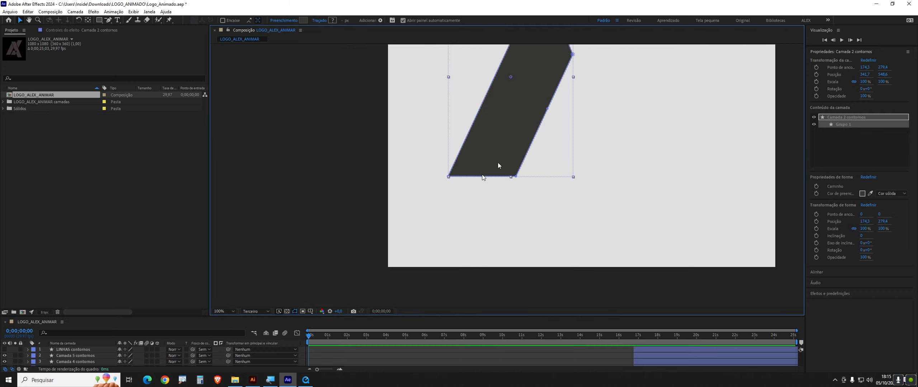
left_click_drag(550, 129, 526, 210)
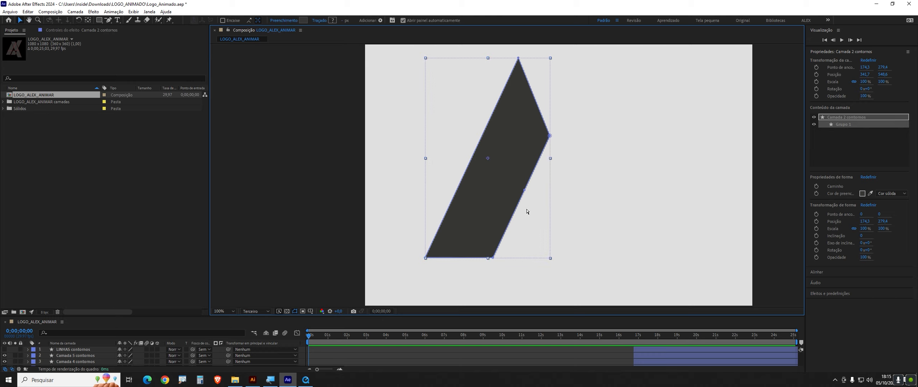
scroll(526, 210, "down", 2)
scroll(526, 210, "up", 4)
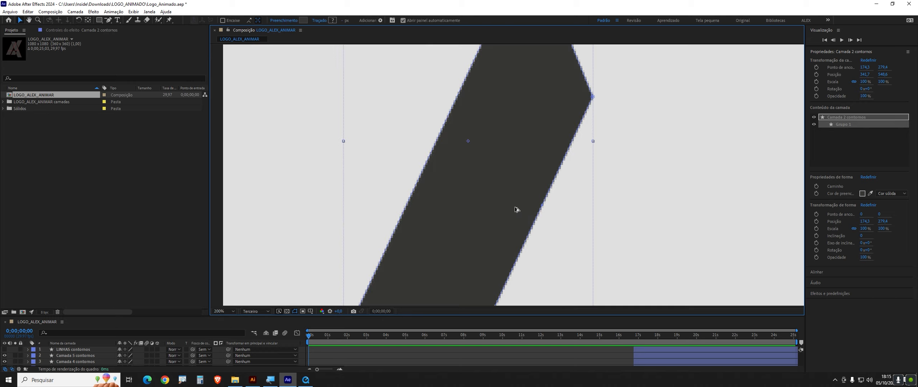
scroll(516, 208, "up", 2)
scroll(517, 210, "down", 4)
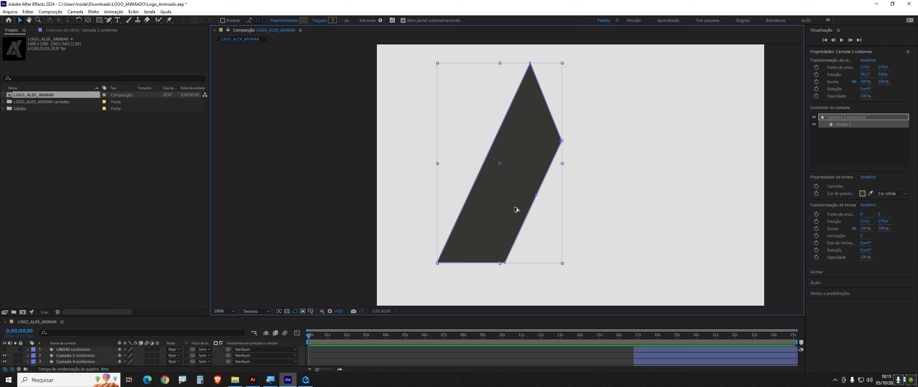
scroll(516, 209, "up", 4)
scroll(516, 209, "down", 3)
scroll(517, 209, "down", 1)
scroll(517, 210, "up", 2)
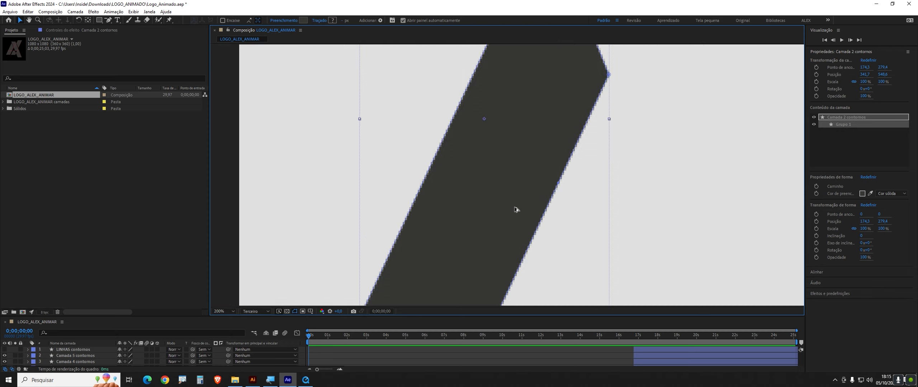
scroll(517, 209, "up", 2)
scroll(517, 210, "down", 2)
- Delete the remaining extra vertex on the shape's right edge with the Delete Vertex tool
left_click(109, 21)
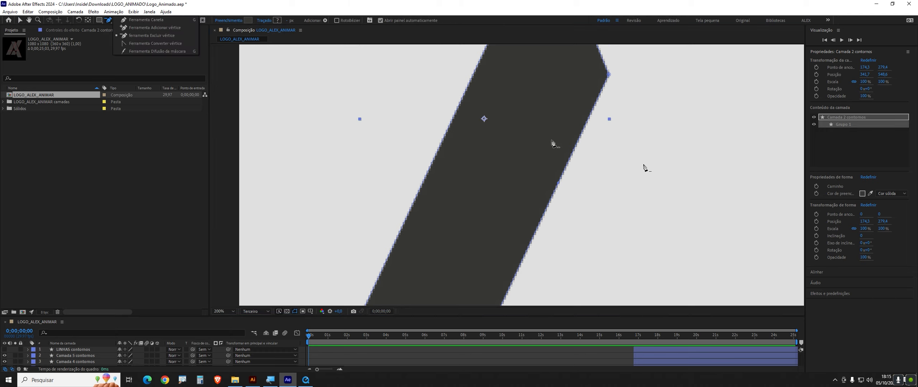
left_click(559, 185)
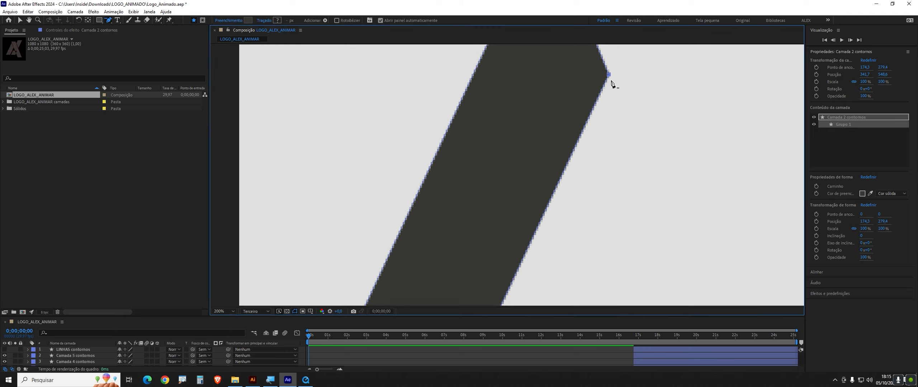
- Examine the Camada 2 contornos outline along its upper sides and apex at several zoom levels for leftover vertices
scroll(611, 80, "up", 3)
left_click_drag(611, 80, 596, 207)
left_click_drag(576, 173, 637, 277)
left_click_drag(537, 110, 622, 271)
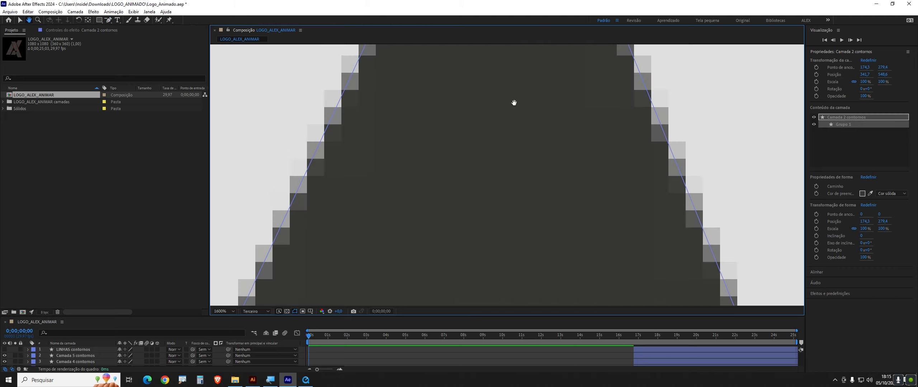
left_click_drag(514, 103, 569, 240)
left_click_drag(539, 97, 518, 227)
left_click_drag(541, 154, 474, 233)
left_click_drag(466, 165, 447, 123)
key("g")
key("h")
key("g")
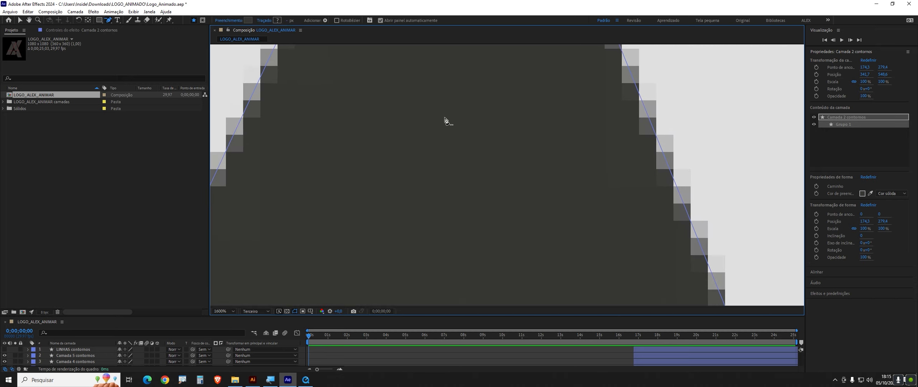
scroll(441, 129, "down", 3)
scroll(441, 130, "down", 2)
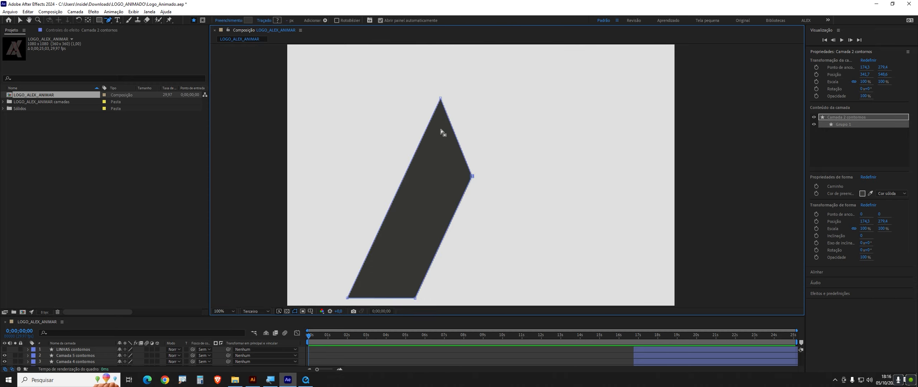
scroll(441, 129, "down", 3)
scroll(440, 130, "up", 5)
scroll(440, 130, "down", 2)
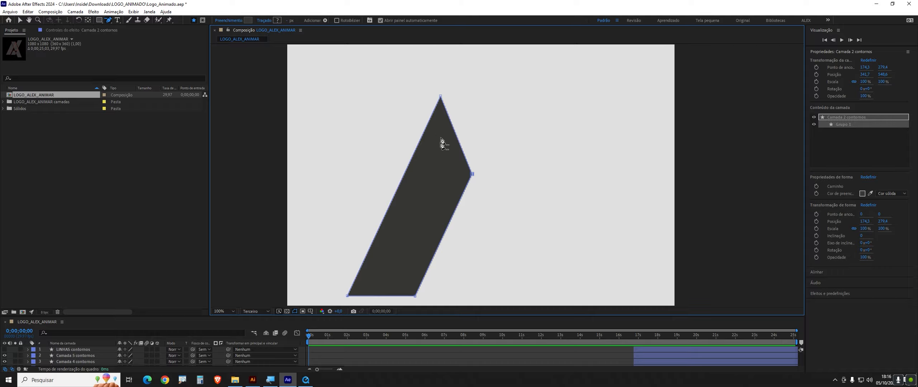
key("h")
left_click_drag(431, 195, 537, 203)
key("g")
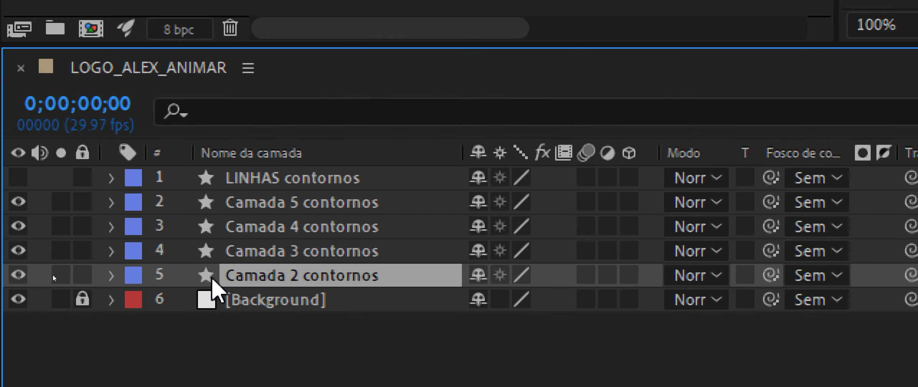
- Rename the Camada 2 contornos layer as FAIXA 01 - Preto
left_click(287, 365)
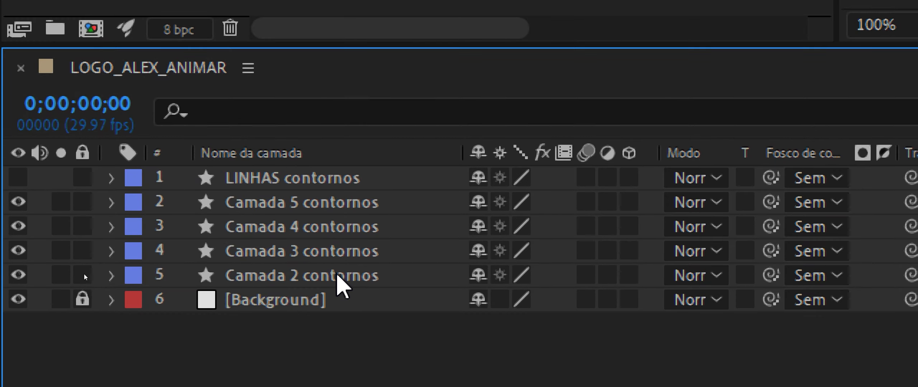
left_click(337, 276)
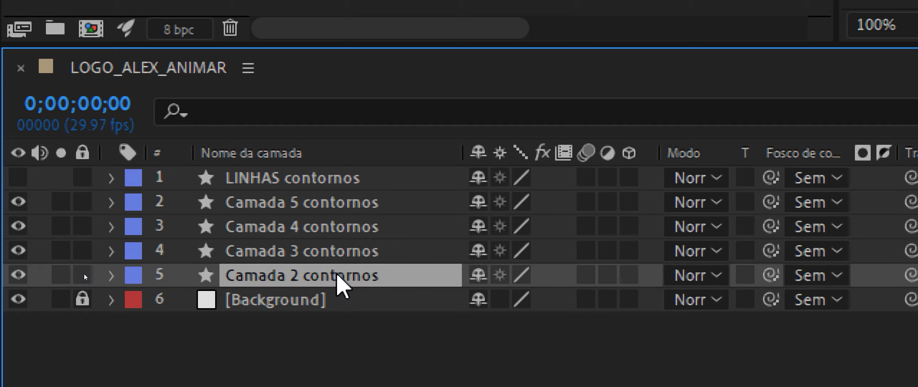
key("Return")
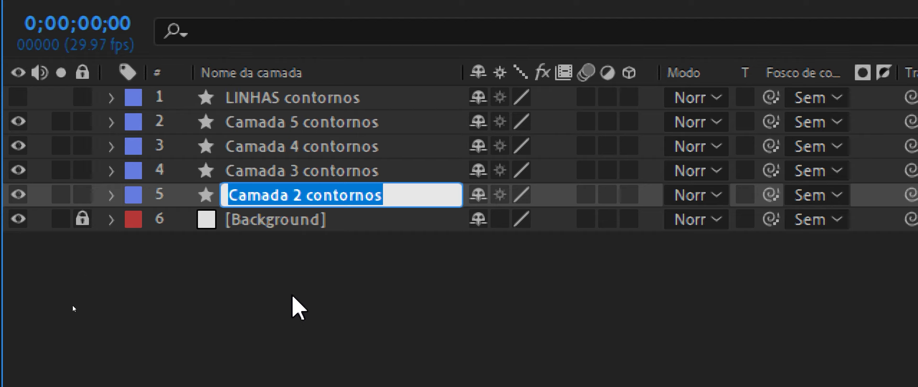
left_click(297, 307)
left_click(312, 195)
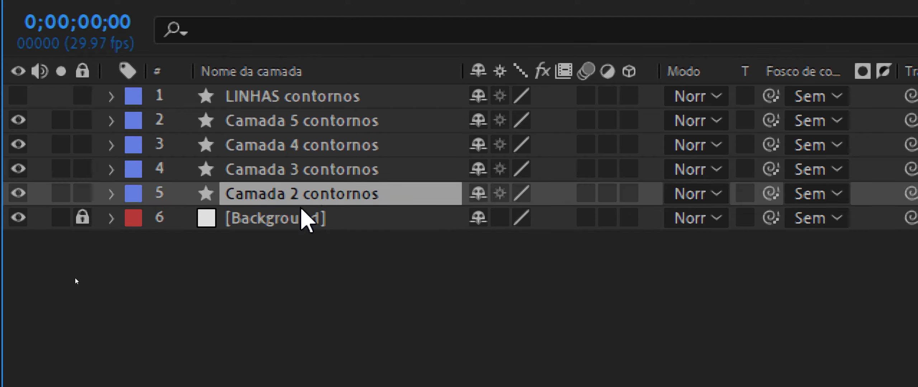
key("Return")
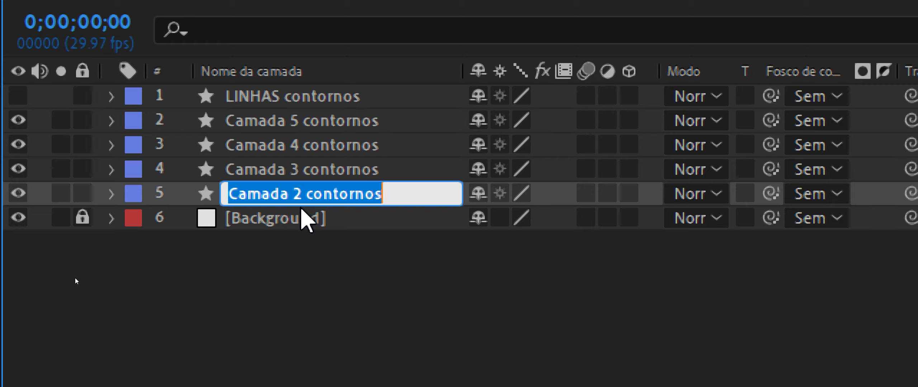
type("FAIXA ")
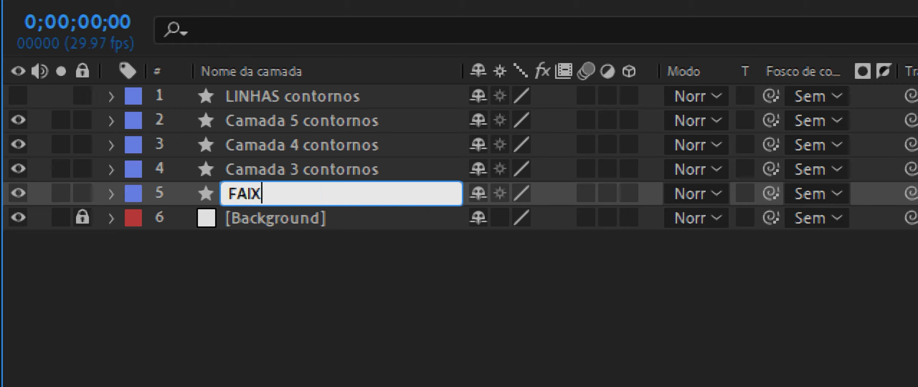
type("01 -")
type("Preto")
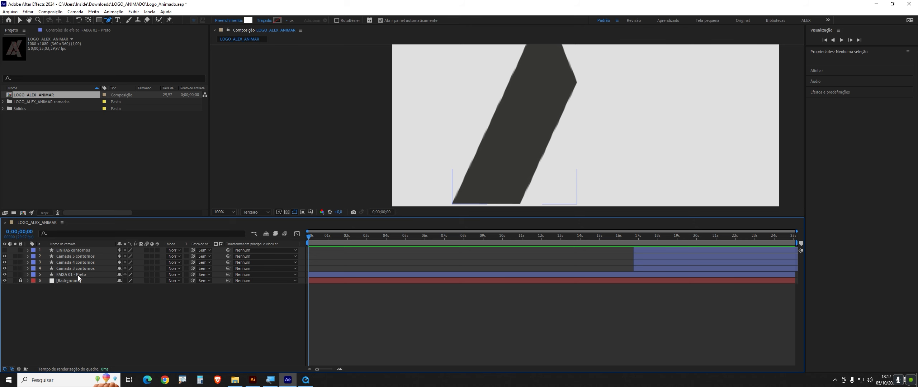
- Expand the FAIXA 01 - Preto layer's contents through Grupo 1 and Caminho 1 down to the Caminho property
left_click(77, 276)
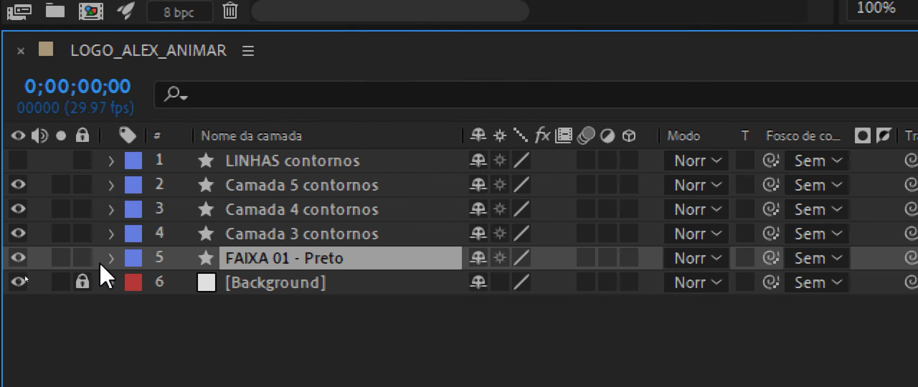
left_click(112, 258)
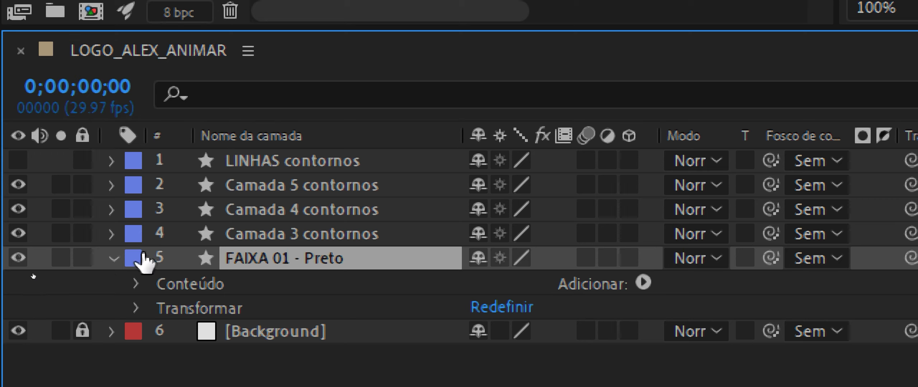
left_click(163, 286)
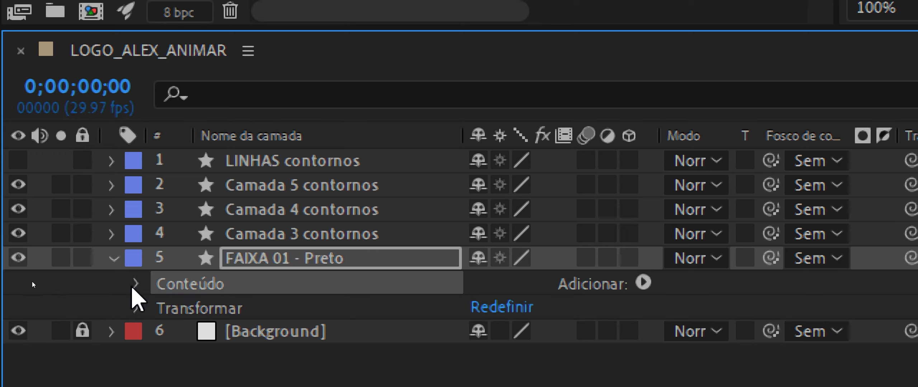
left_click(137, 285)
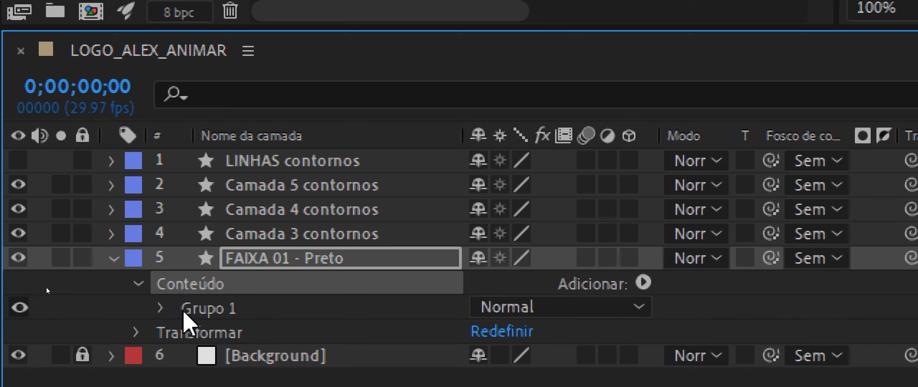
left_click(186, 309)
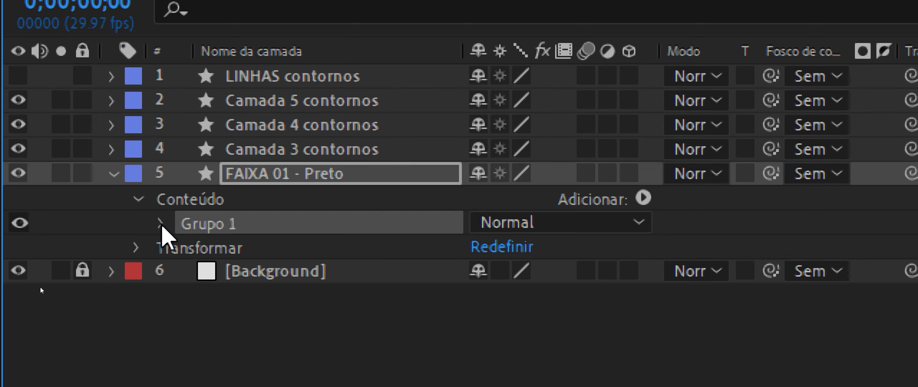
left_click(161, 224)
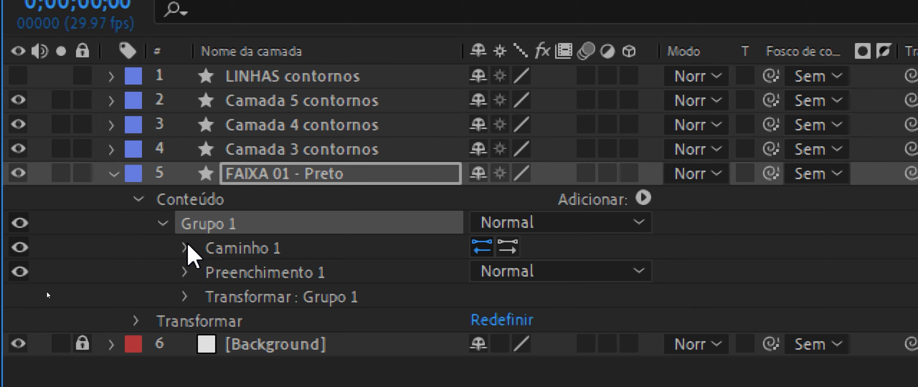
left_click(263, 236)
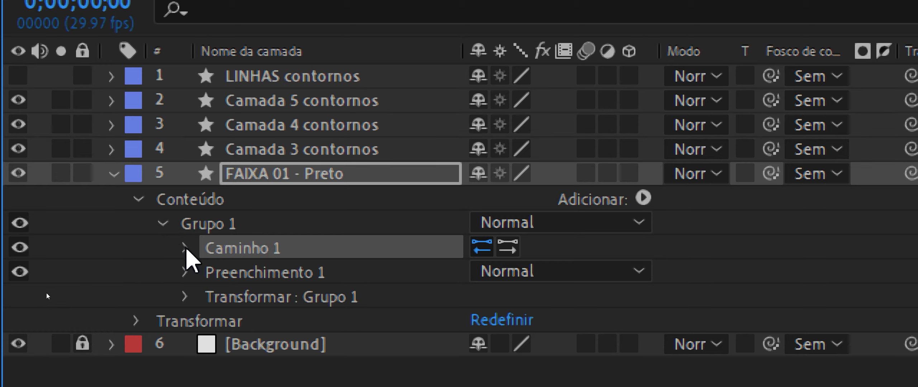
left_click(185, 248)
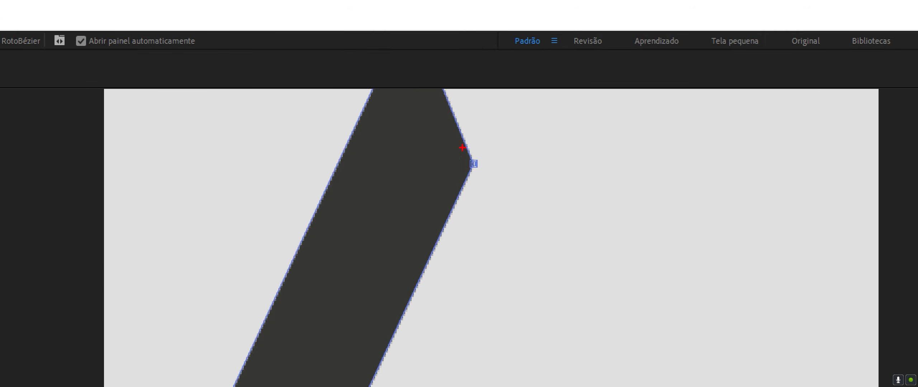
mouse_move(463, 148)
left_mouse_down()
mouse_move(459, 175)
mouse_move(480, 165)
left_mouse_up()
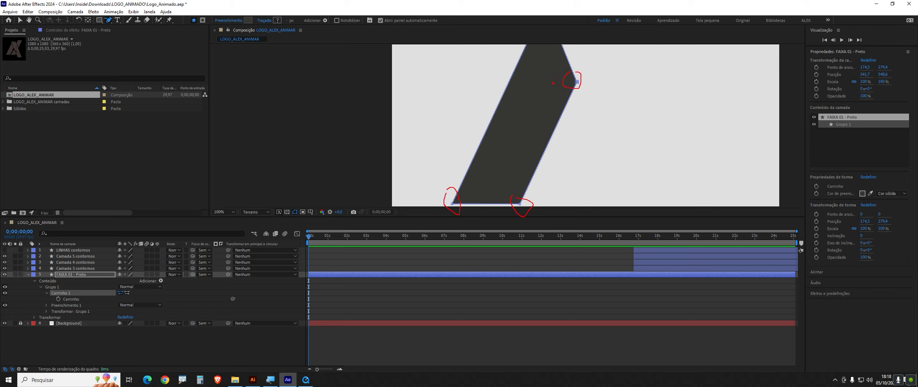
key("Escape")
key("comma")
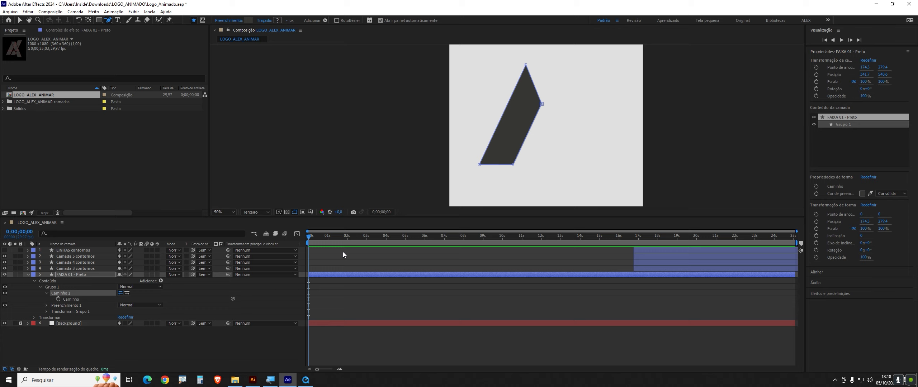
left_click(349, 223)
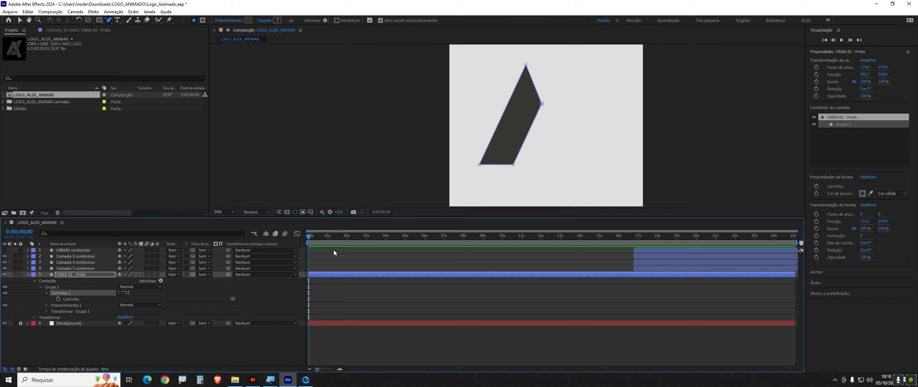
left_click(311, 237)
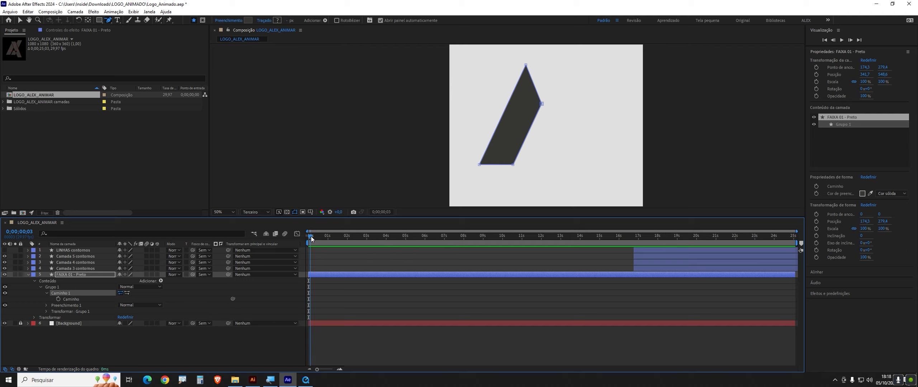
key("ctrl+1")
left_click(56, 223)
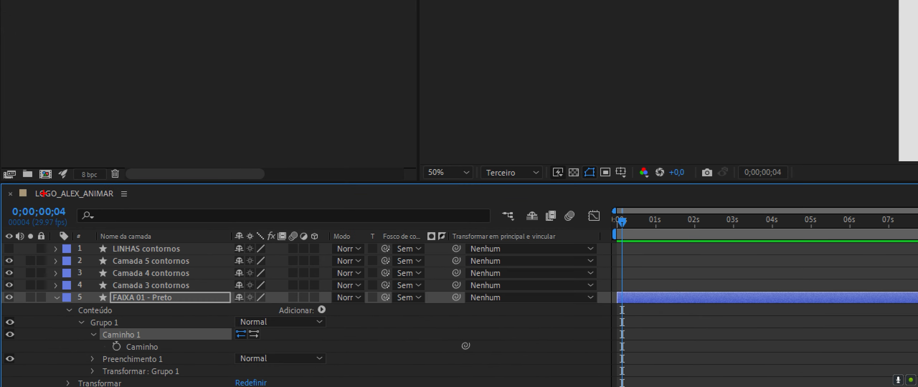
mouse_move(26, 241)
left_mouse_down()
mouse_move(70, 219)
mouse_move(21, 196)
left_mouse_up()
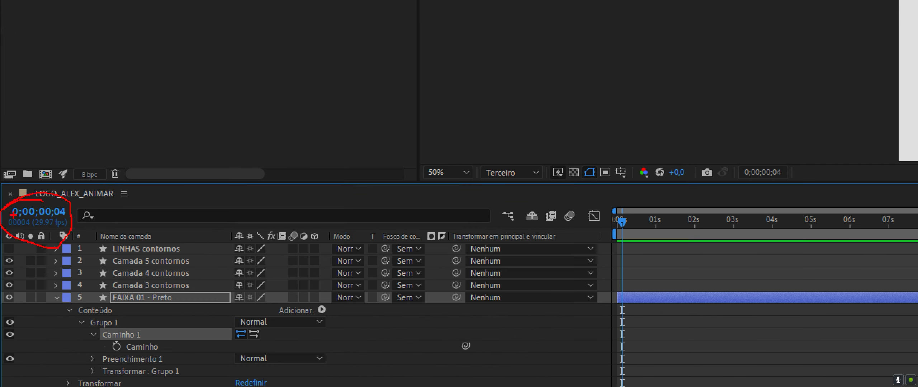
key("Escape")
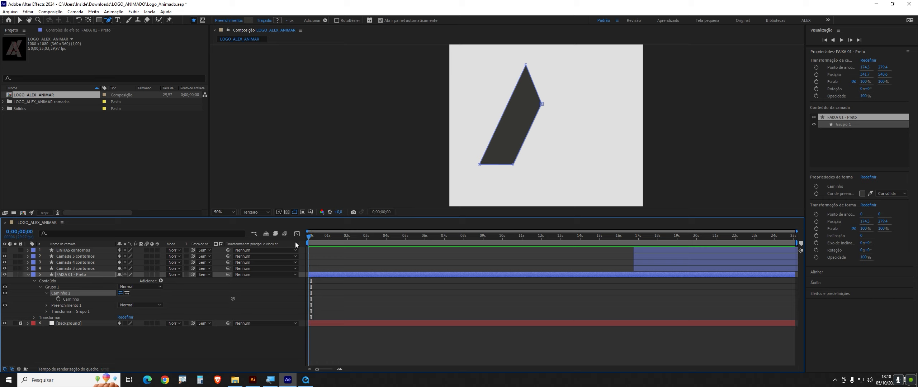
- Move the current time to 0;00;00;20 and set a first keyframe on the FAIXA 01 - Preto Caminho property
left_click_drag(314, 240, 326, 246)
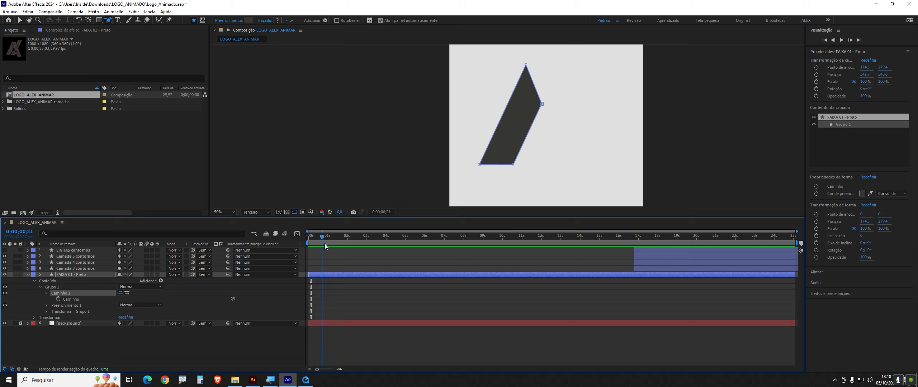
key("Page_Up")
key("Page_Up")
left_click(59, 300)
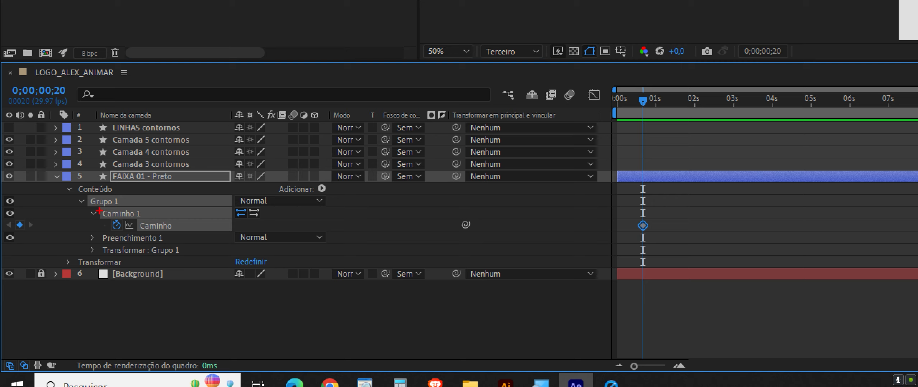
left_click_drag(99, 211, 179, 235)
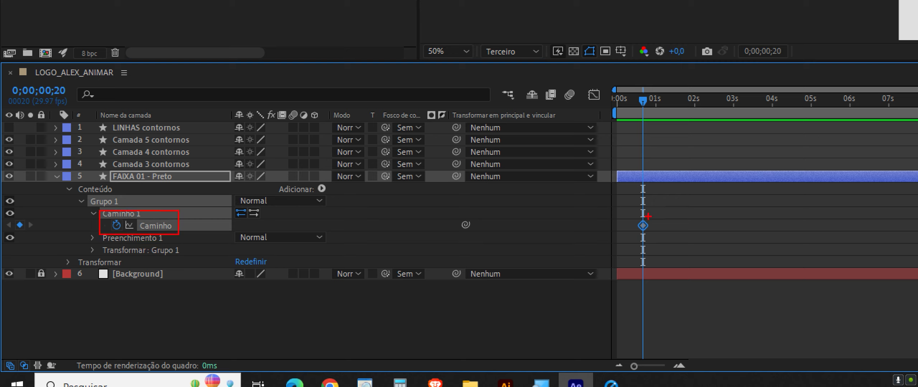
left_click_drag(651, 242, 644, 215)
left_click_drag(248, 222, 183, 222)
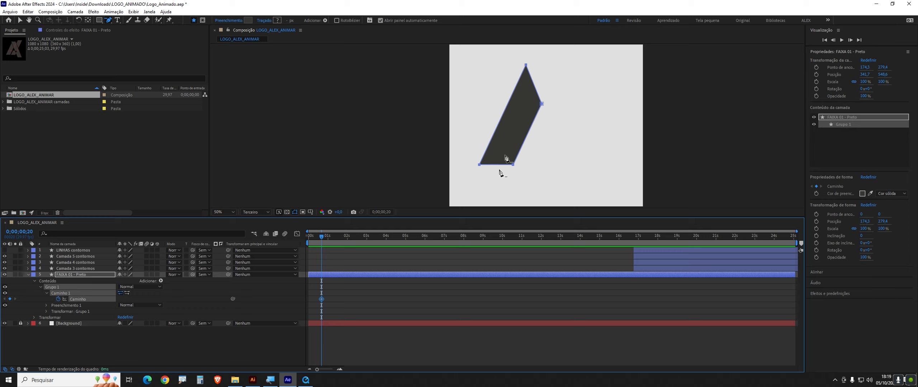
- At 0;00;00;00, move the lower-left vertex of the FAIXA 01 - Preto path exactly onto the apex vertex
left_click(419, 304)
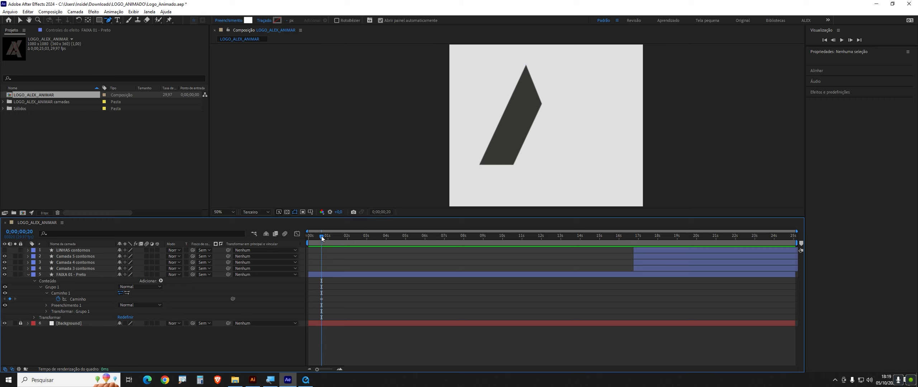
left_click_drag(322, 236, 308, 240)
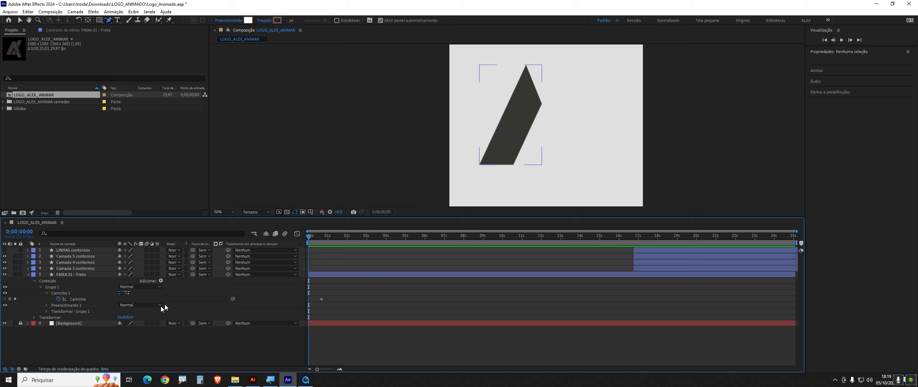
left_click(78, 299)
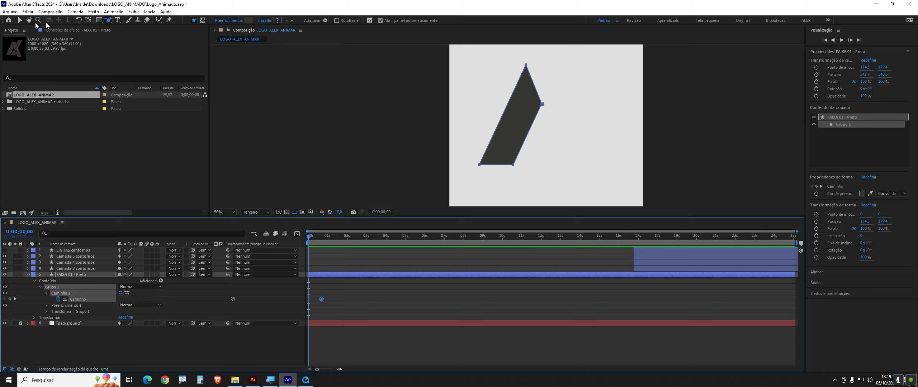
left_click(19, 20)
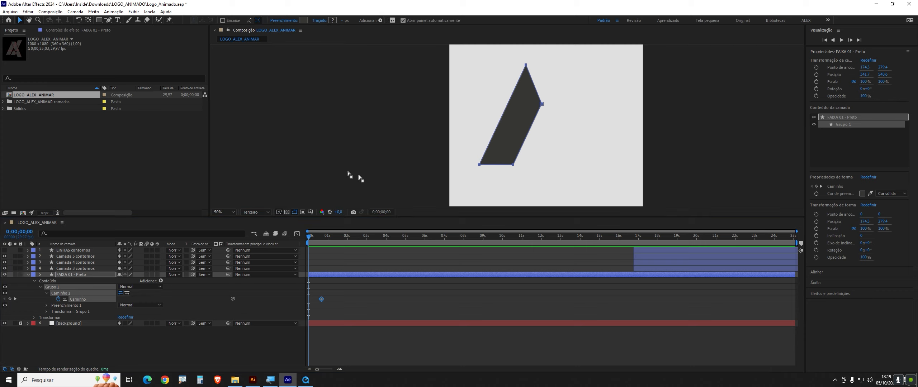
left_click(479, 165)
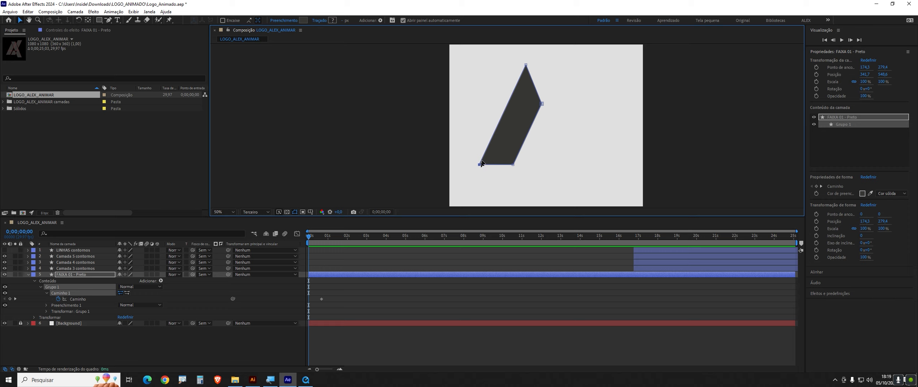
left_click_drag(482, 163, 529, 68)
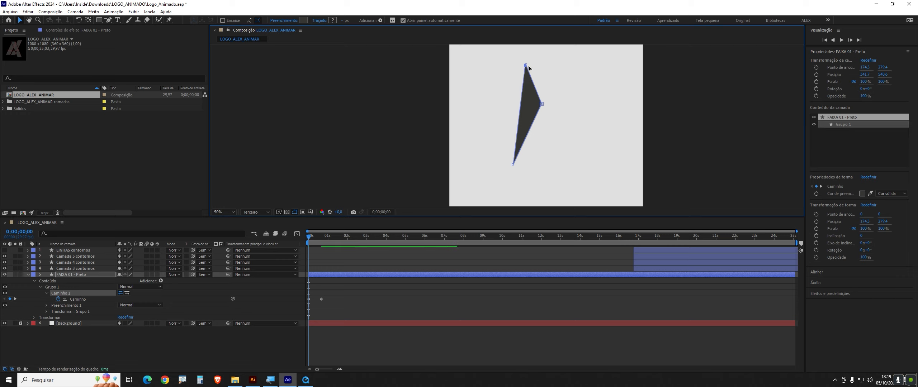
scroll(537, 61, "up", 8)
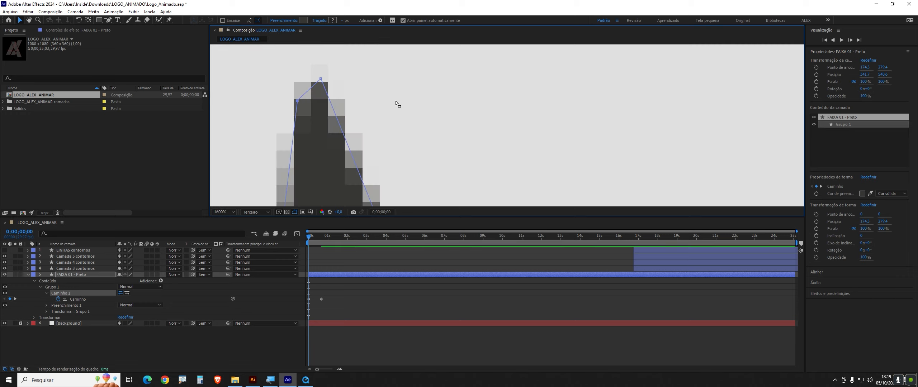
left_click_drag(298, 100, 320, 79)
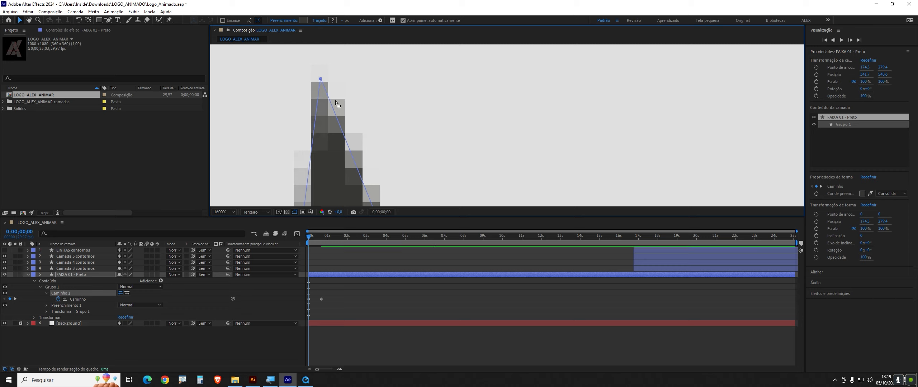
scroll(431, 125, "down", 8)
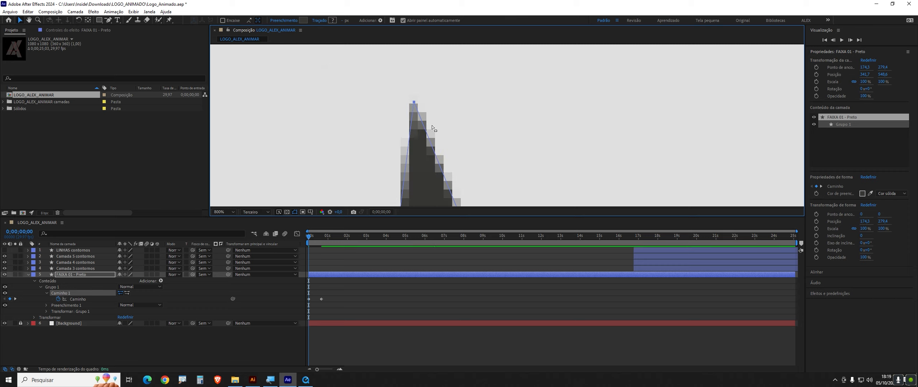
- Move the path's lower-right vertex exactly onto the right-hand corner vertex, collapsing the strip into a line at 0;00;00;00
scroll(476, 172, "up", 4)
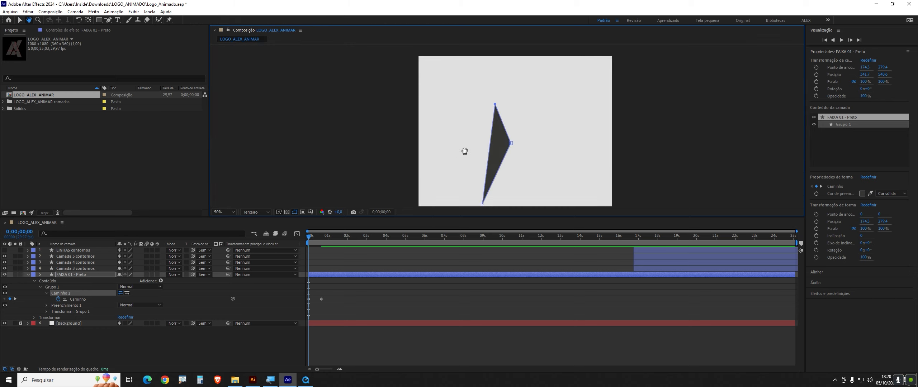
left_click_drag(460, 164, 490, 107)
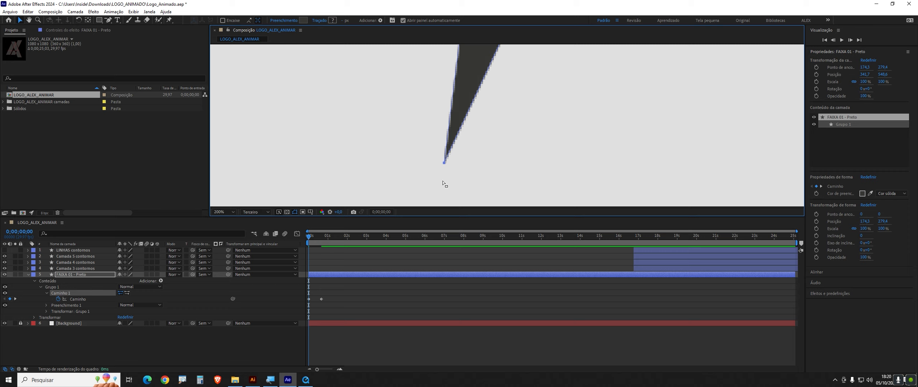
left_click_drag(445, 163, 474, 122)
scroll(492, 86, "down", 2)
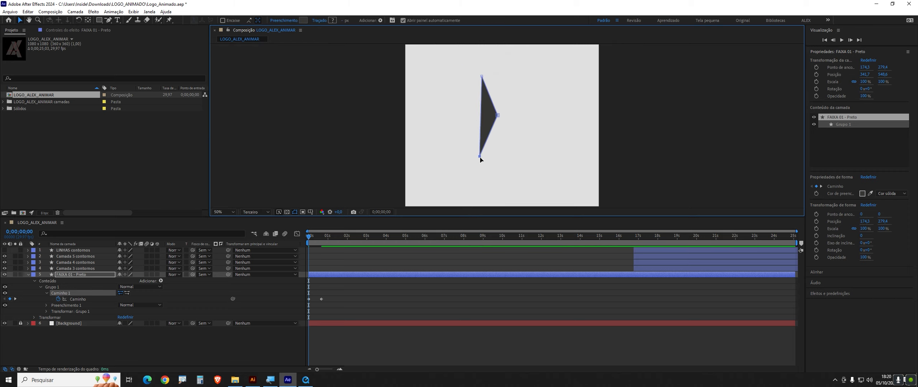
left_click_drag(480, 159, 505, 169)
scroll(497, 119, "up", 4)
scroll(495, 153, "up", 1)
left_click_drag(443, 115, 487, 146)
scroll(498, 143, "up", 1)
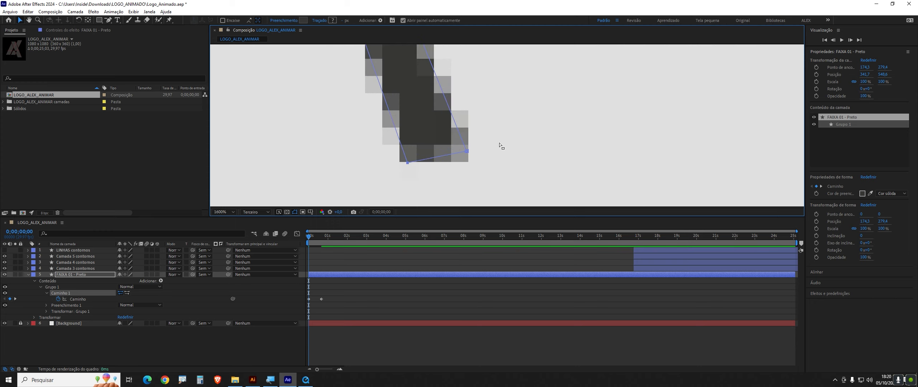
left_click_drag(409, 162, 467, 153)
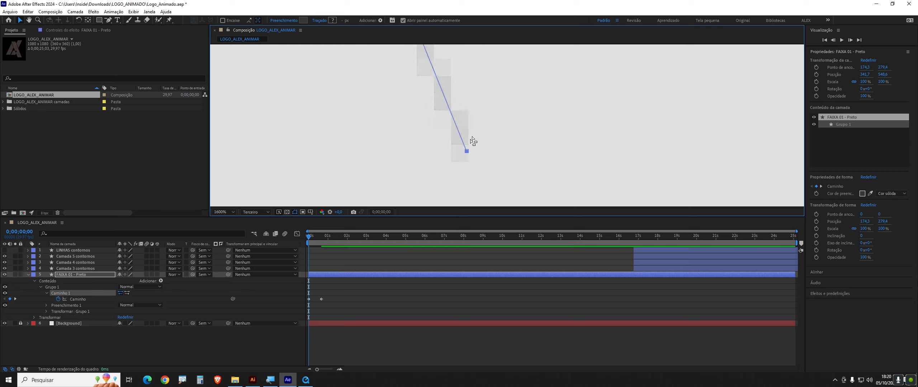
scroll(476, 120, "down", 4)
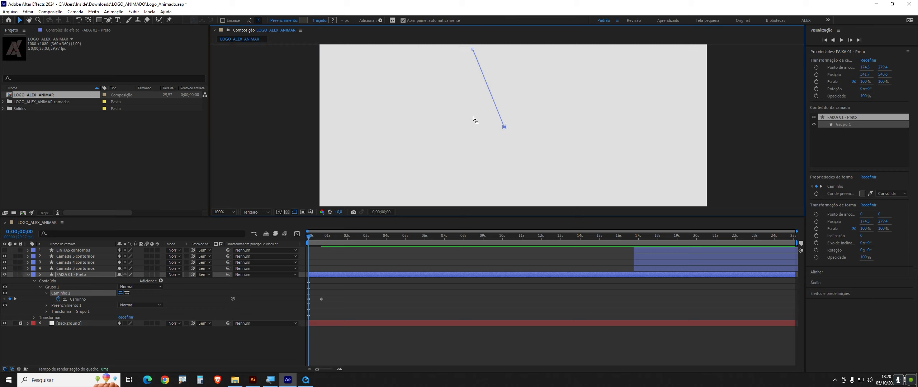
scroll(474, 119, "down", 1)
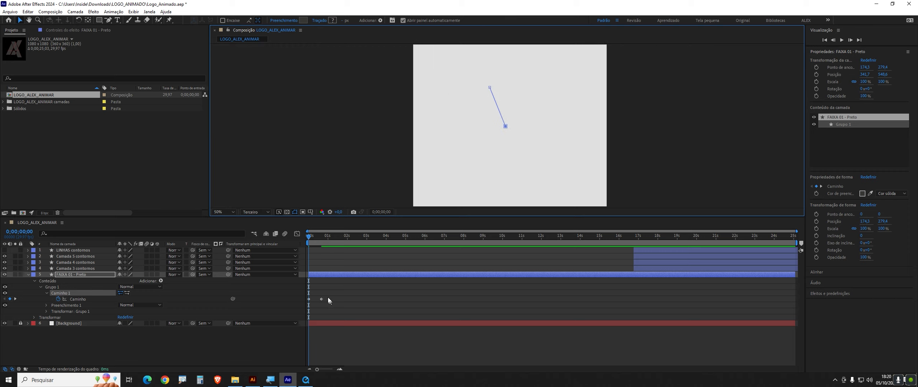
- Preview the strip's path animation from the first frame, playing it twice
left_click_drag(314, 239, 289, 275)
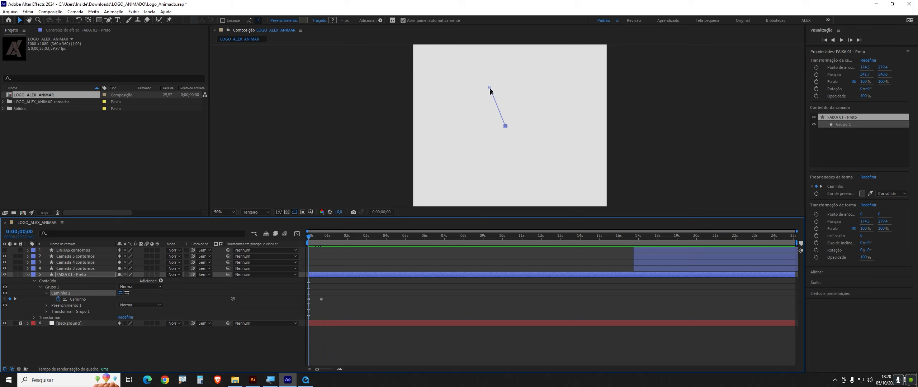
key("space")
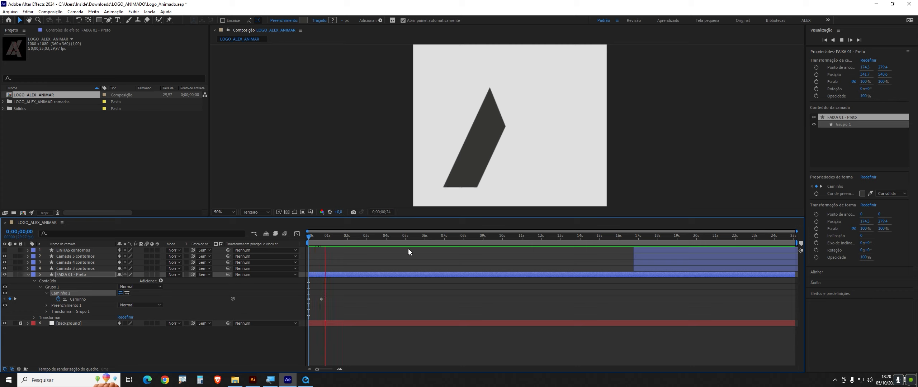
key("space")
left_click_drag(337, 237, 302, 247)
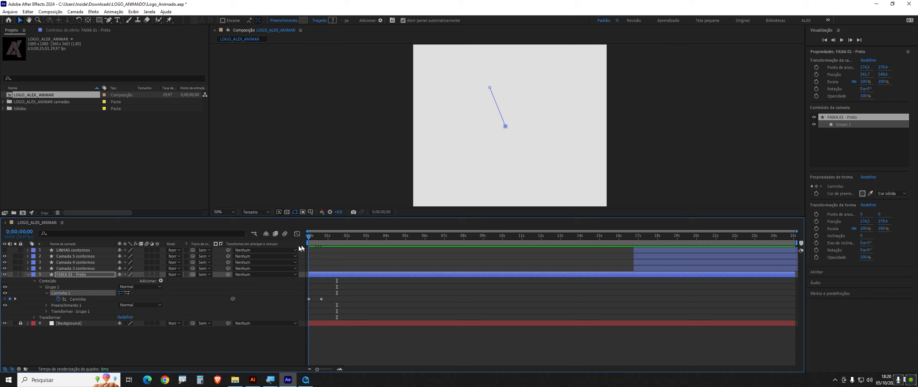
key("space")
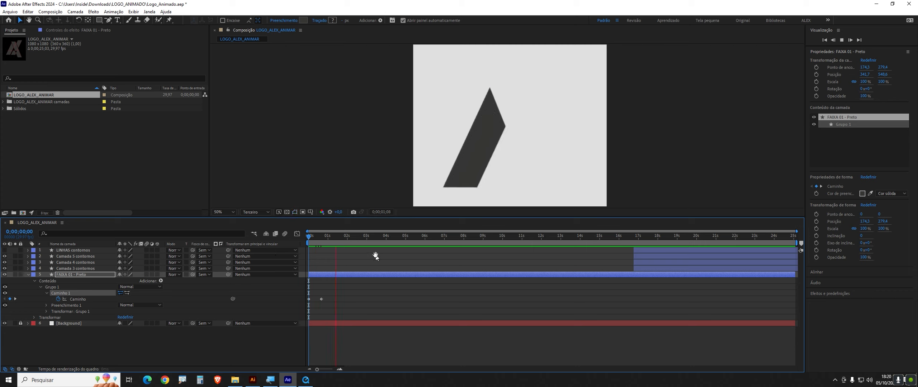
key("space")
- Magnify the timeline around the two Caminho keyframes in the first second and replay the animation
key("equal")
key("equal")
key("equal")
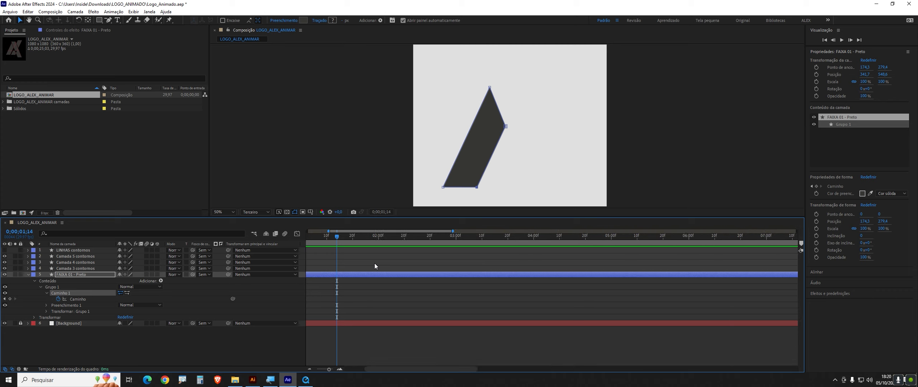
left_click_drag(403, 367, 380, 368)
key("space")
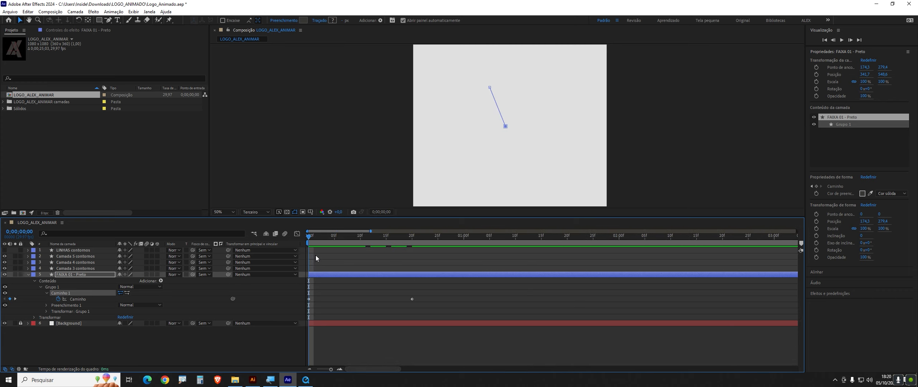
key("space")
- Apply Easy Ease to both FAIXA 01 - Preto Caminho keyframes in the Graph Editor
left_click_drag(425, 297, 283, 303)
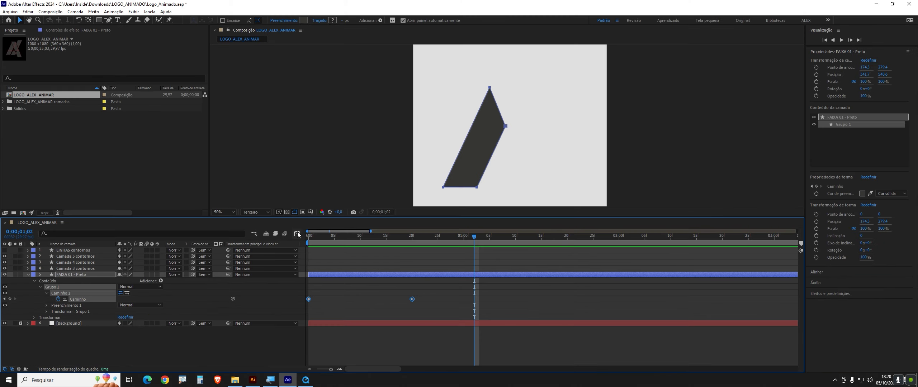
left_click(453, 193)
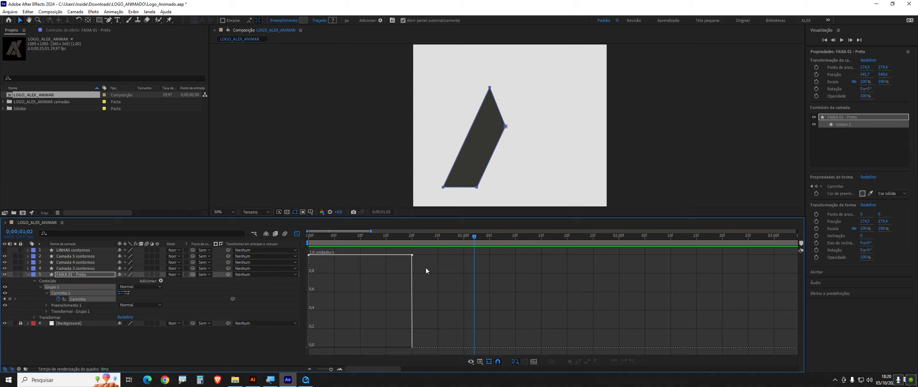
left_click_drag(413, 265, 306, 254)
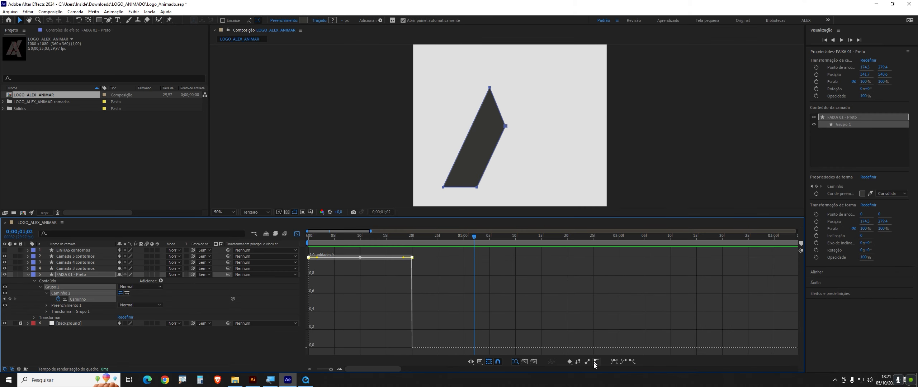
left_click(614, 362)
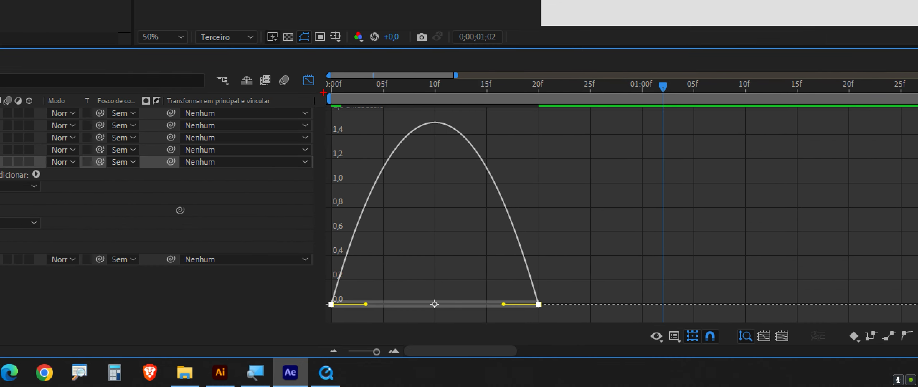
left_click_drag(324, 92, 325, 326)
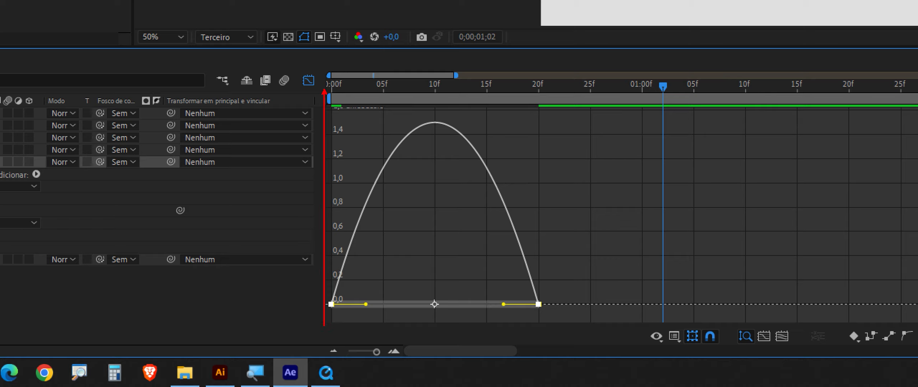
left_click_drag(692, 309, 278, 310)
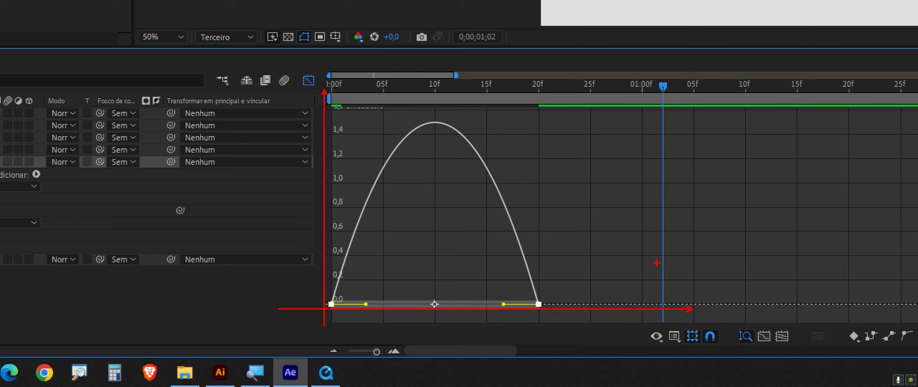
left_click_drag(653, 270, 690, 305)
left_click_drag(731, 191, 735, 289)
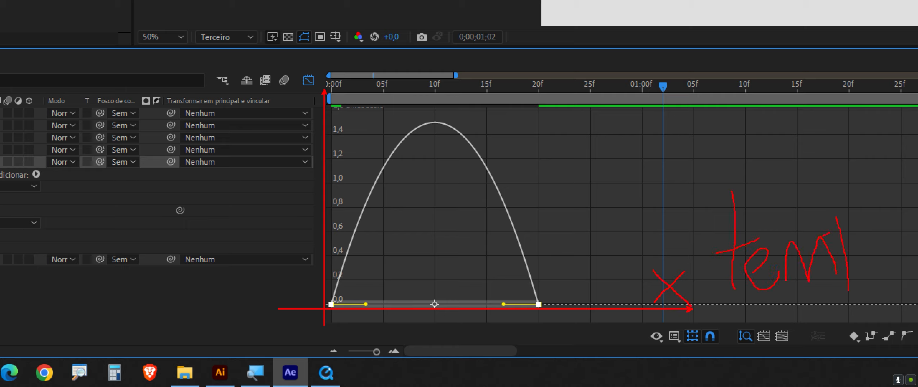
mouse_move(866, 243)
left_mouse_down()
mouse_move(893, 260)
mouse_move(875, 234)
left_mouse_up()
left_click_drag(290, 53, 311, 72)
left_click_drag(315, 45, 313, 116)
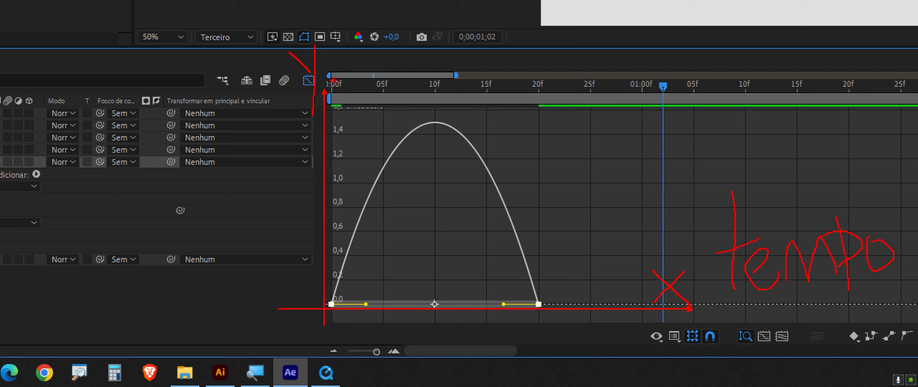
left_click_drag(337, 65, 350, 65)
mouse_move(360, 87)
left_mouse_down()
mouse_move(367, 66)
mouse_move(379, 90)
left_mouse_up()
mouse_move(372, 44)
left_mouse_down()
mouse_move(390, 112)
mouse_move(406, 57)
mouse_move(425, 86)
mouse_move(428, 74)
left_mouse_up()
left_click_drag(435, 60, 441, 83)
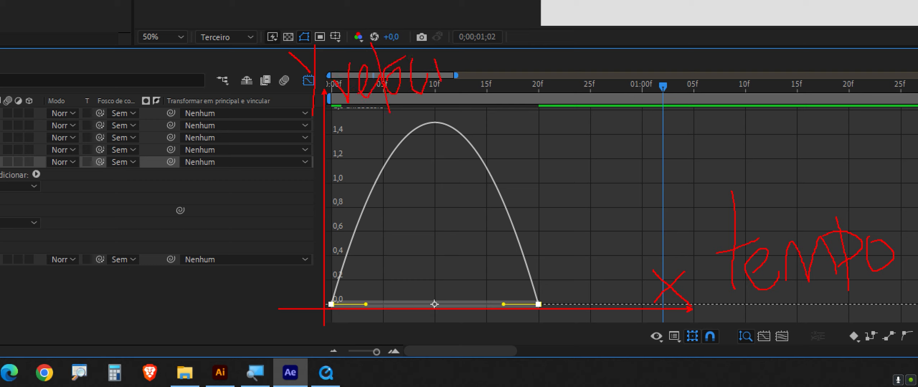
mouse_move(447, 60)
left_mouse_down()
mouse_move(467, 70)
mouse_move(485, 86)
left_mouse_up()
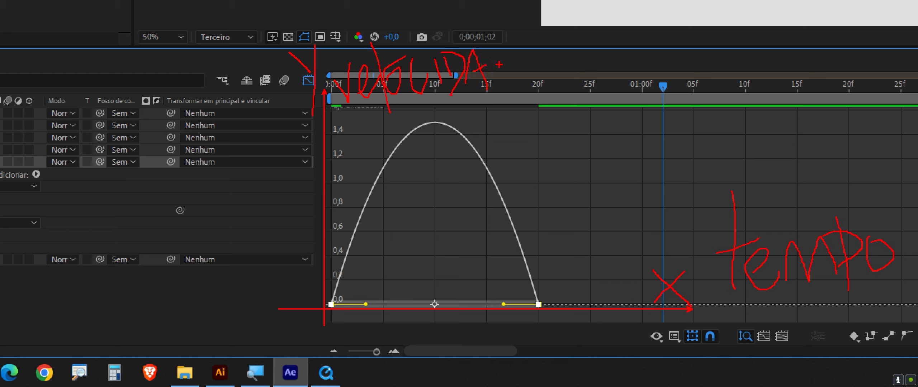
mouse_move(481, 53)
left_mouse_down()
mouse_move(508, 80)
mouse_move(556, 75)
left_mouse_up()
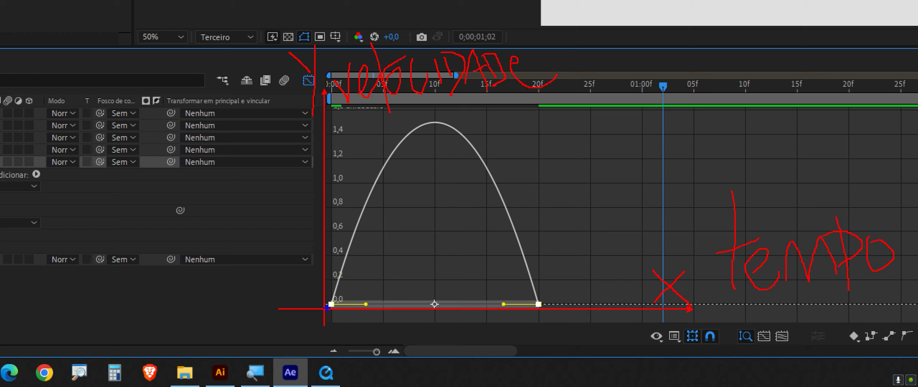
left_click_drag(329, 306, 335, 127)
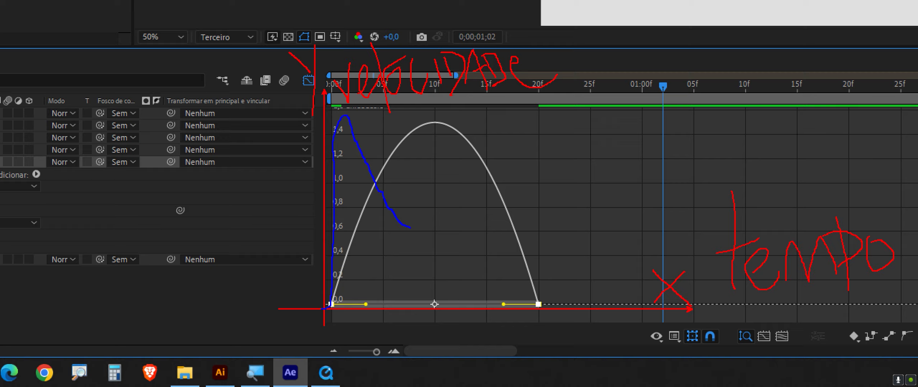
mouse_move(410, 227)
left_mouse_down()
mouse_move(458, 273)
mouse_move(564, 313)
left_mouse_up()
key("Escape")
- Reshape the Caminho speed curve to peak at about frame 4 and taper gradually to frame 20, and preview the motion
mouse_move(424, 336)
left_mouse_down()
mouse_move(396, 353)
mouse_move(337, 353)
left_mouse_up()
mouse_move(316, 239)
left_mouse_down()
mouse_move(293, 247)
mouse_move(326, 239)
left_mouse_up()
key("space")
key("space")
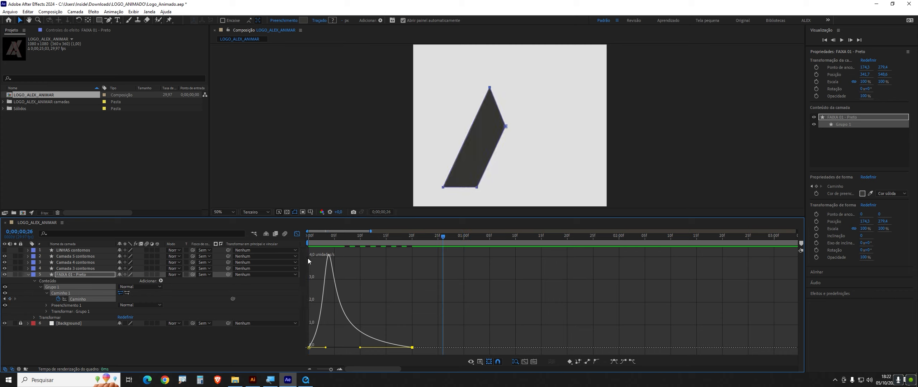
- Try a slow-start, fast-finish Caminho speed curve with its peak around frame 16, and preview the motion
key("ctrl+z")
left_click_drag(346, 323, 384, 352)
key("space")
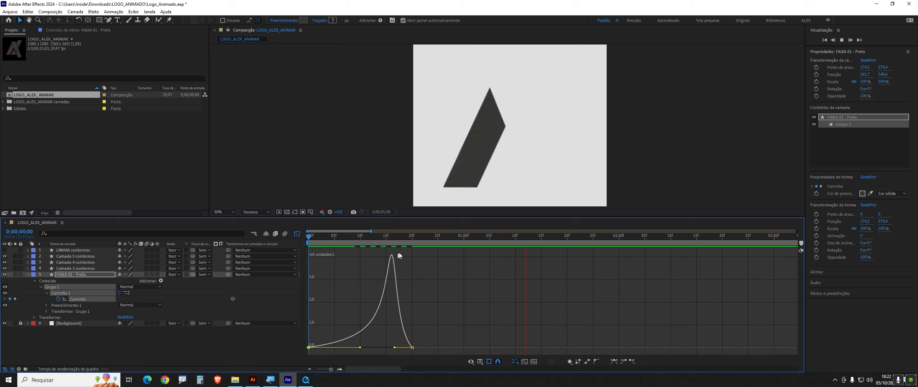
key("space")
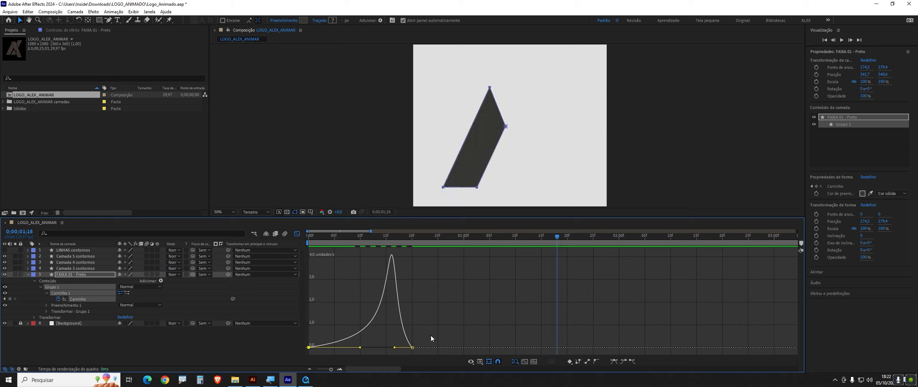
- Try a symmetrical Caminho speed curve with a sharp peak at frame 10, and preview the motion
left_click(413, 348)
left_click_drag(395, 348, 360, 350)
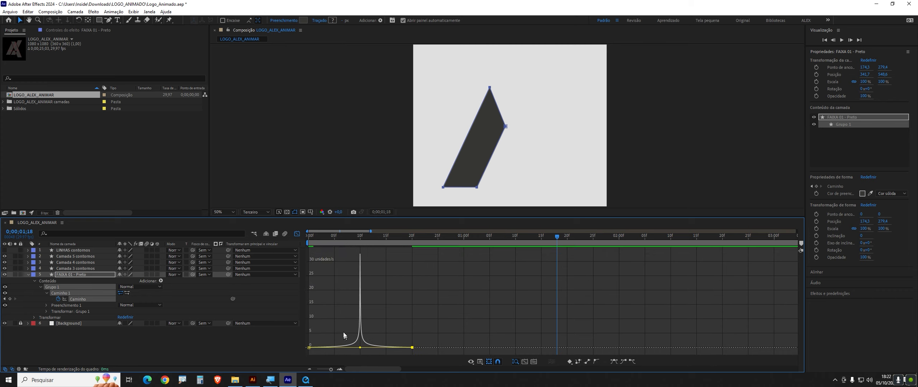
left_click_drag(323, 241, 316, 282)
key("space")
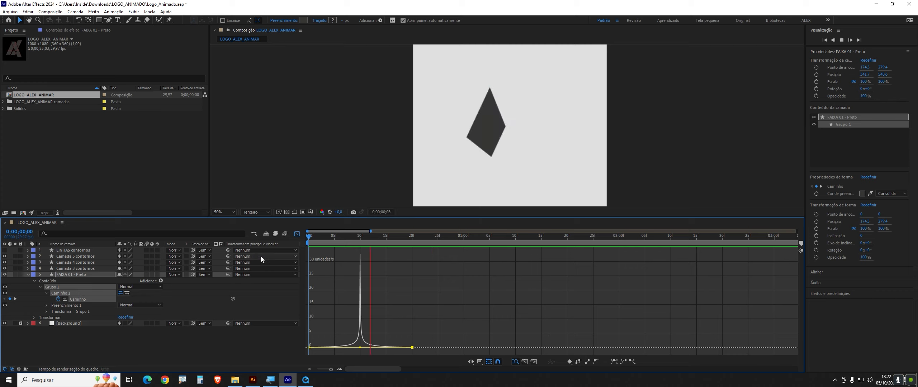
key("space")
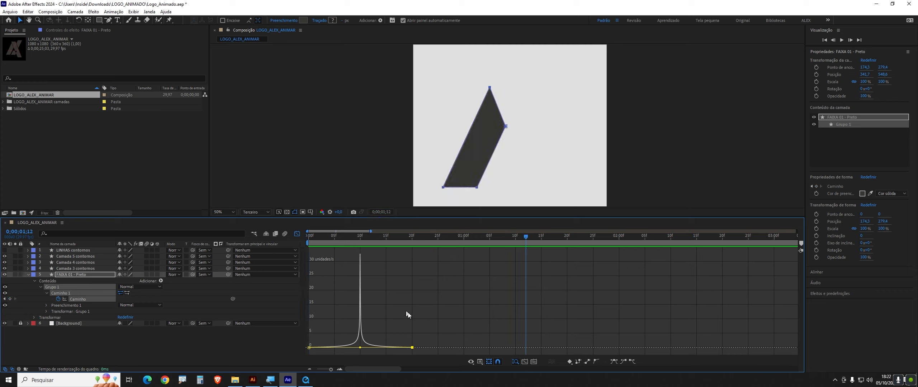
- Reapply Easy Ease to both Caminho keyframes, raise the last keyframe's incoming influence to 100%, and play the animation from the first frame
left_click_drag(430, 328, 306, 353)
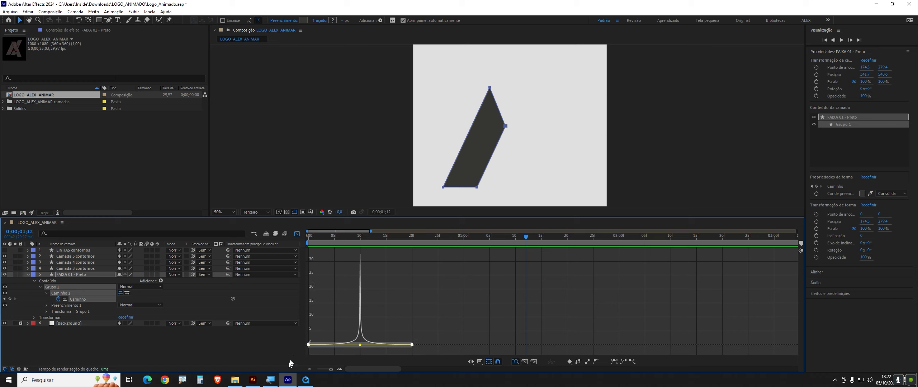
left_click(614, 361)
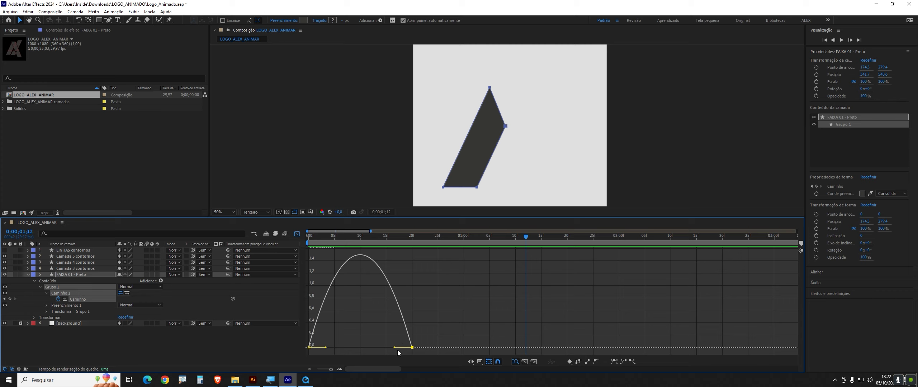
left_click_drag(395, 347, 330, 352)
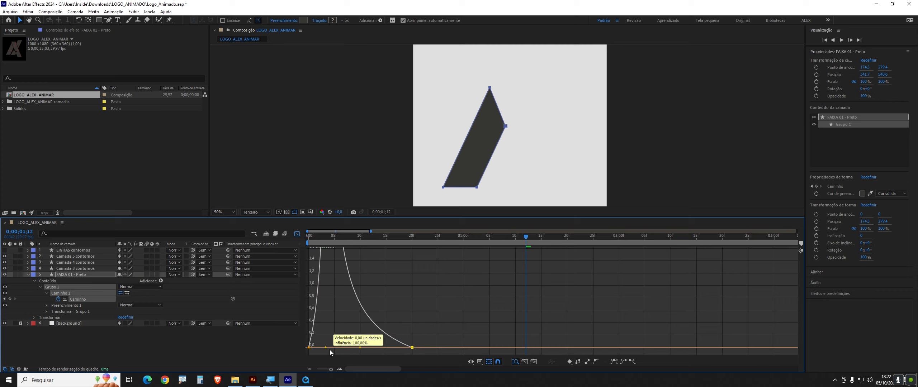
key("Home")
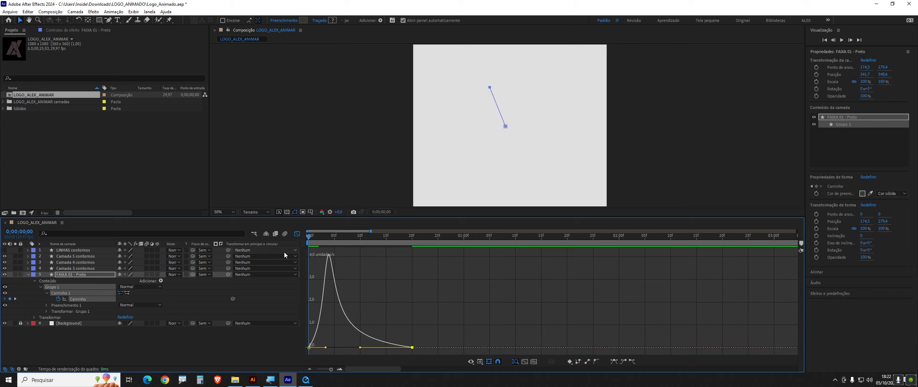
key("space")
key("space")
key("space")
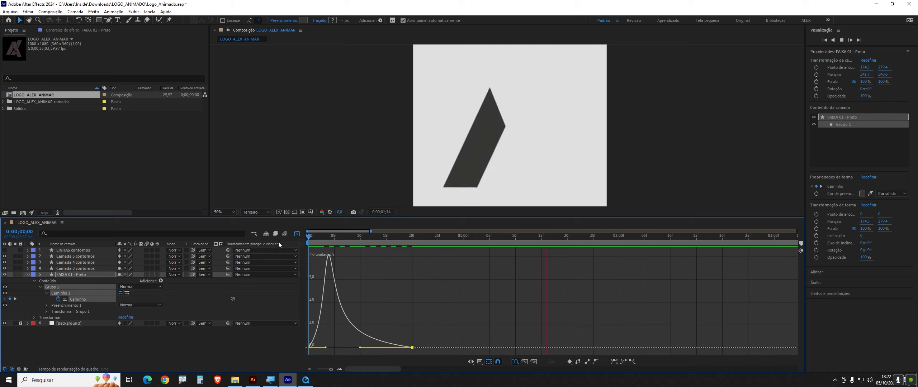
key("space")
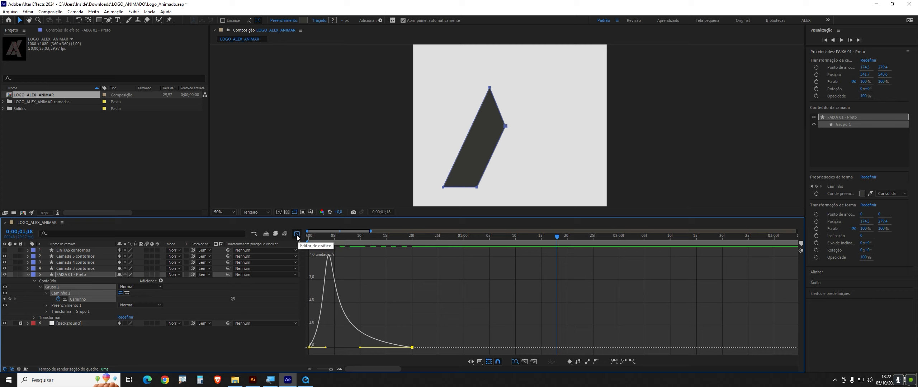
- Close the Graph Editor and collapse the FAIXA 01 - Preto layer's properties
left_click(297, 234)
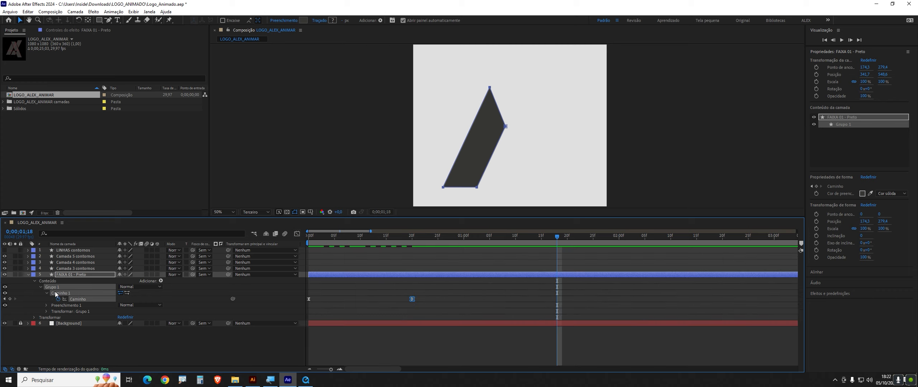
left_click(76, 274)
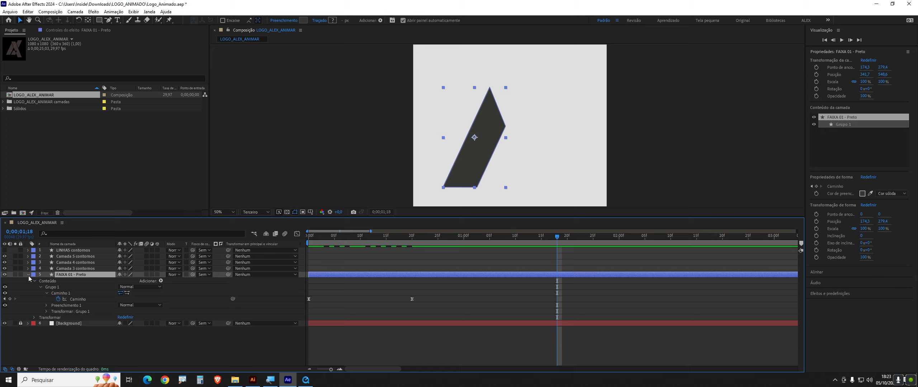
left_click(29, 275)
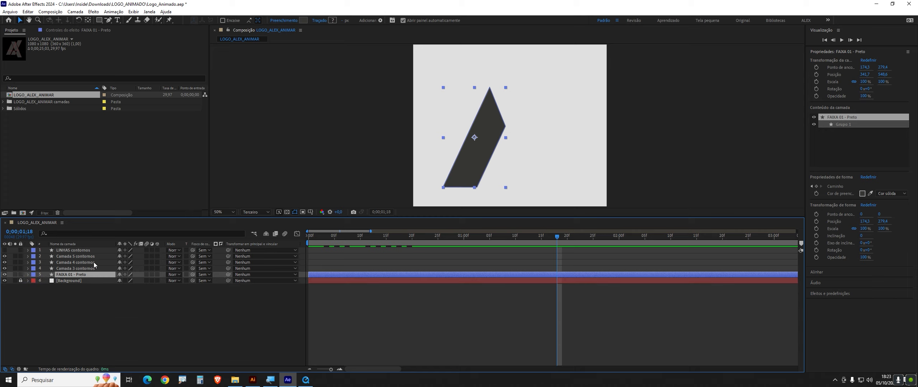
left_click(63, 313)
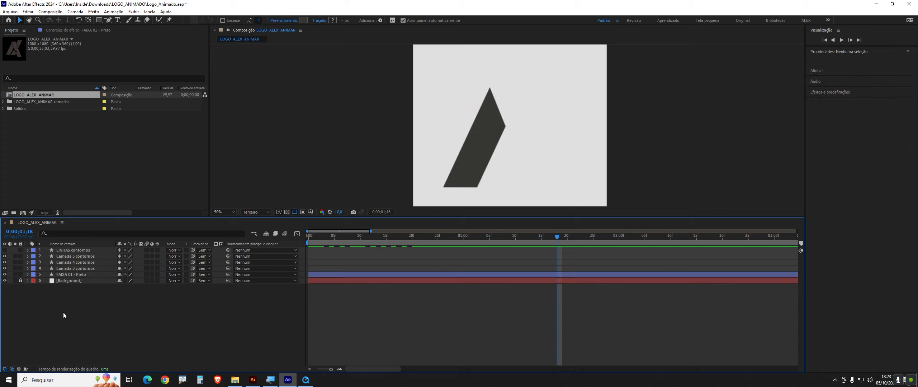
- Duplicate the FAIXA 01 - Preto layer and rename the copy FAIXA 01 - Cinza
left_click_drag(73, 279, 73, 277)
left_click(74, 275)
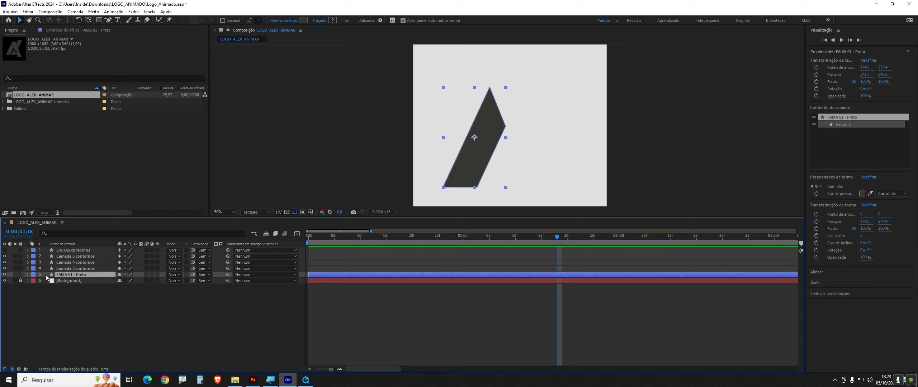
key("ctrl+d")
left_click(74, 294)
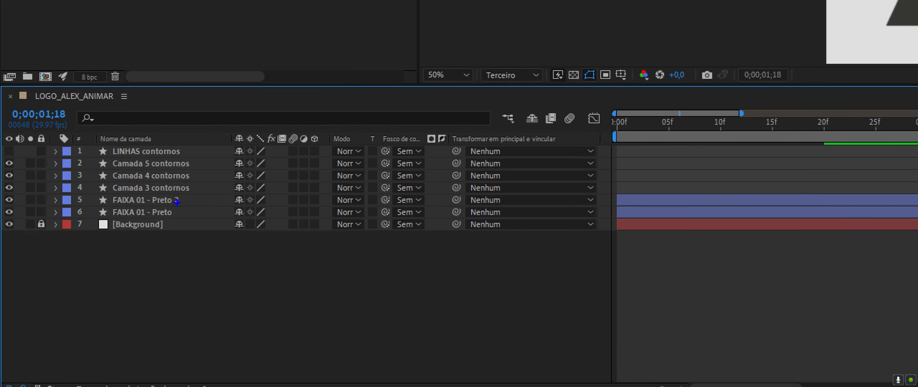
left_click_drag(184, 201, 236, 208)
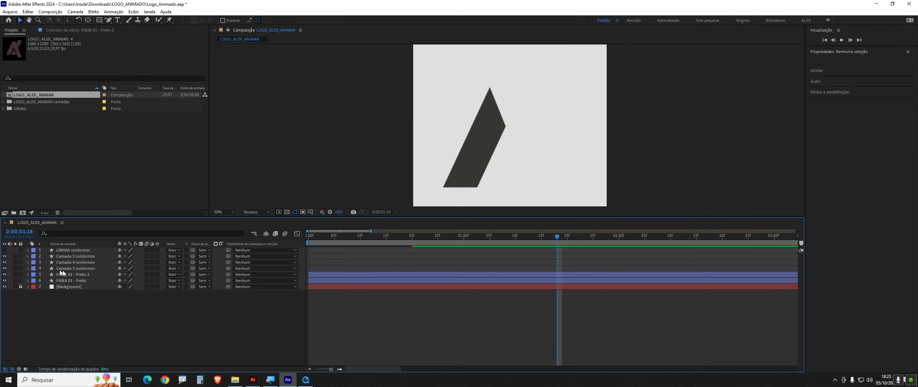
left_click(162, 203)
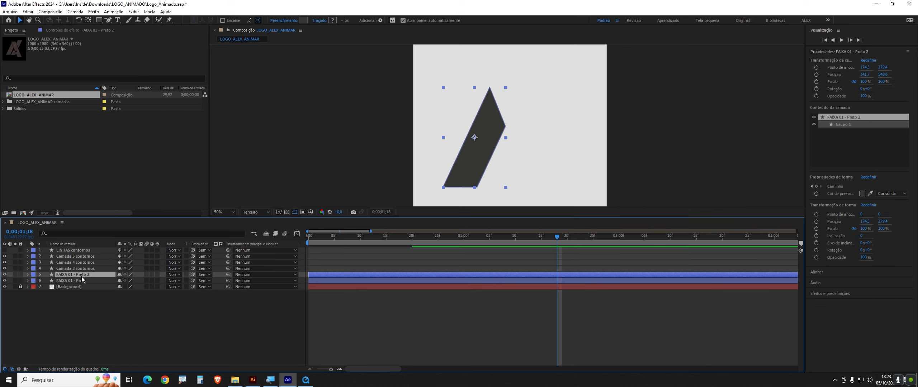
key("Return")
key("Right")
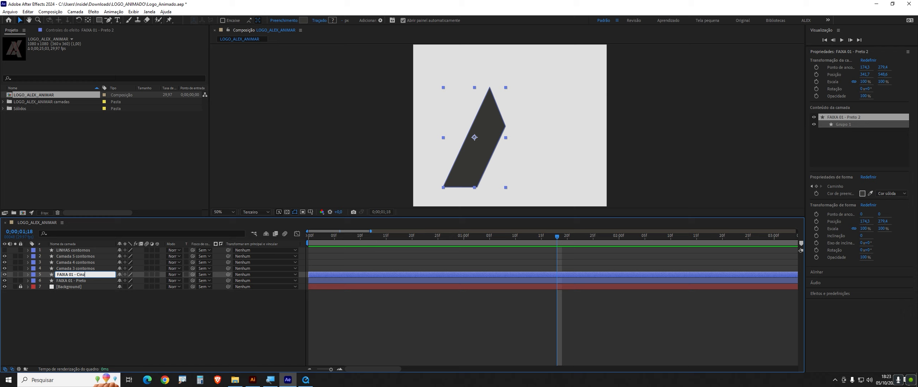
type("Cinza")
left_click(90, 344)
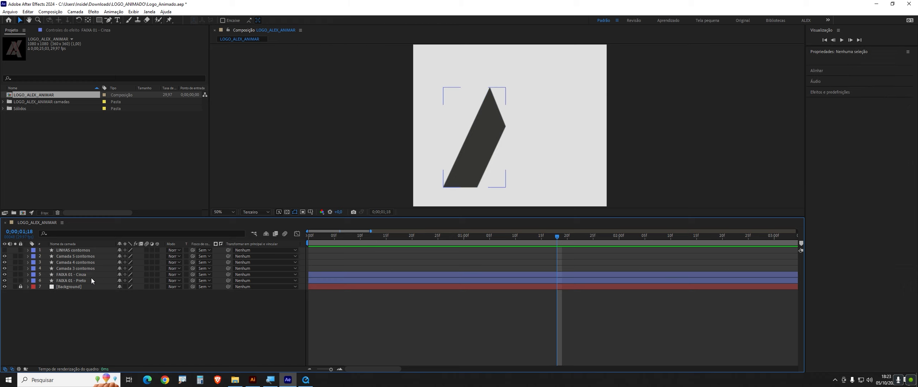
- Change the fill colour of FAIXA 01 - Cinza to the neutral grey 858585 and preview the animation
left_click(91, 275)
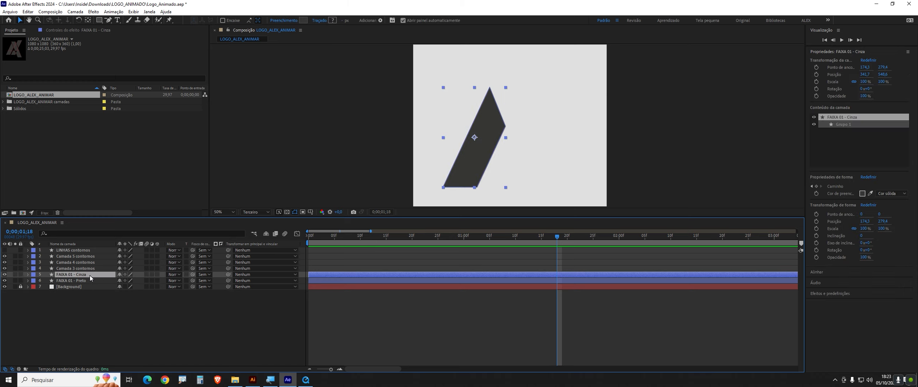
left_click(304, 20)
left_click_drag(184, 243, 174, 214)
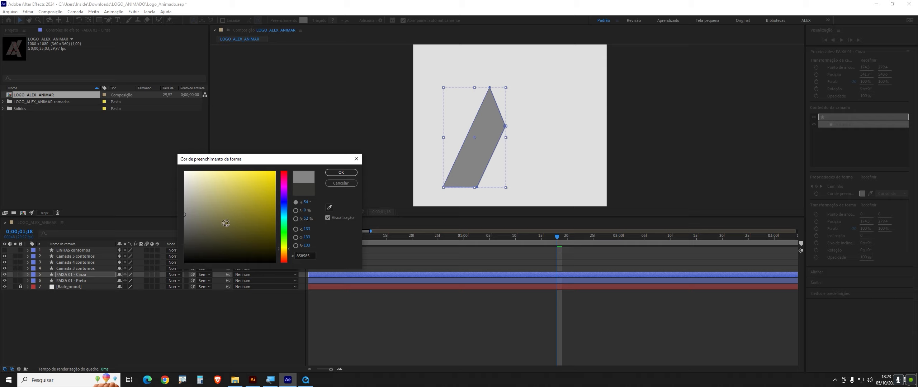
left_click_drag(178, 216, 178, 216)
left_click(342, 173)
key("space")
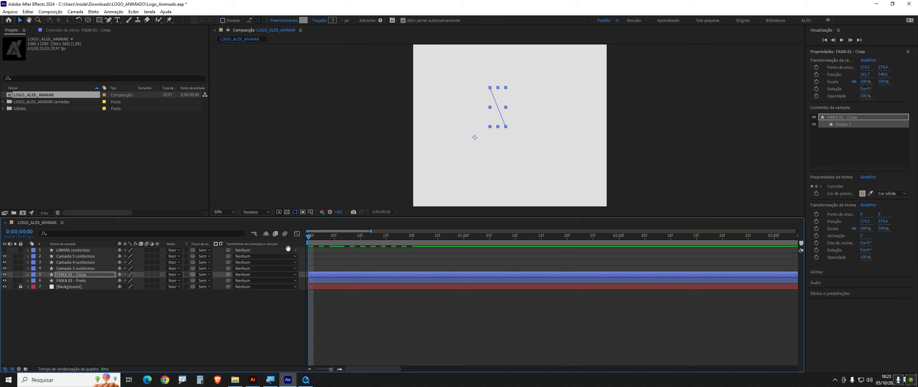
key("space")
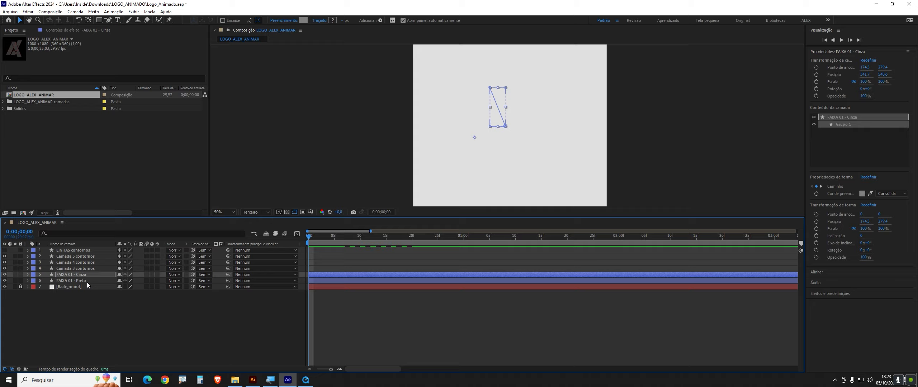
key("ctrl+1")
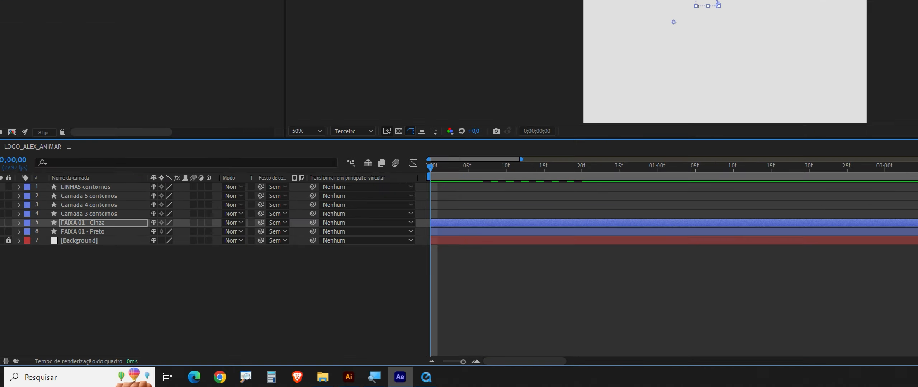
left_click(463, 205)
left_click_drag(453, 215, 470, 168)
left_click_drag(450, 224, 477, 317)
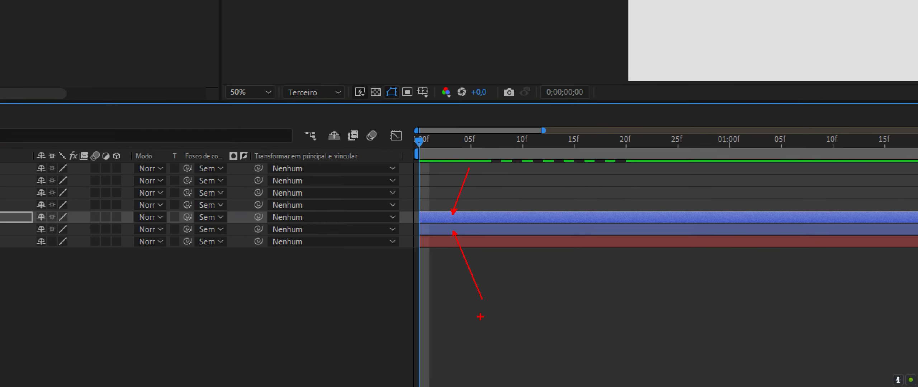
key("Escape")
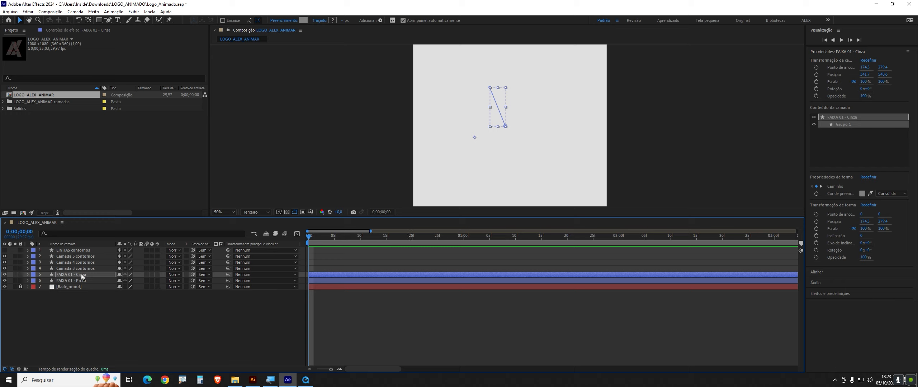
- Move the FAIXA 01 - Cinza layer below FAIXA 01 - Preto in the layer stack
left_click(96, 275)
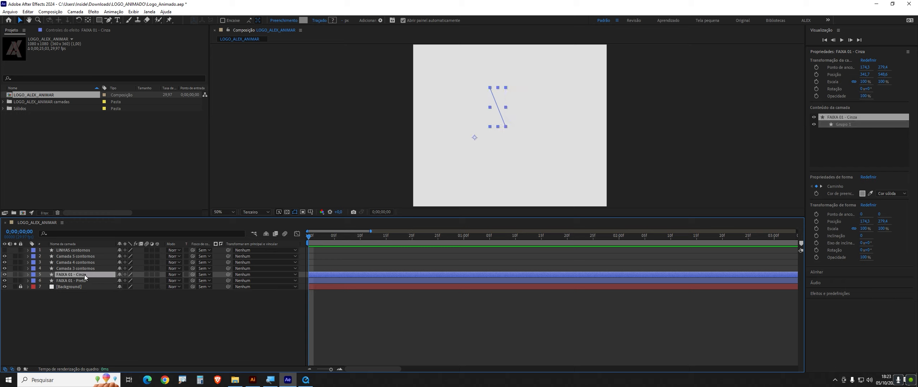
left_click_drag(85, 275, 86, 289)
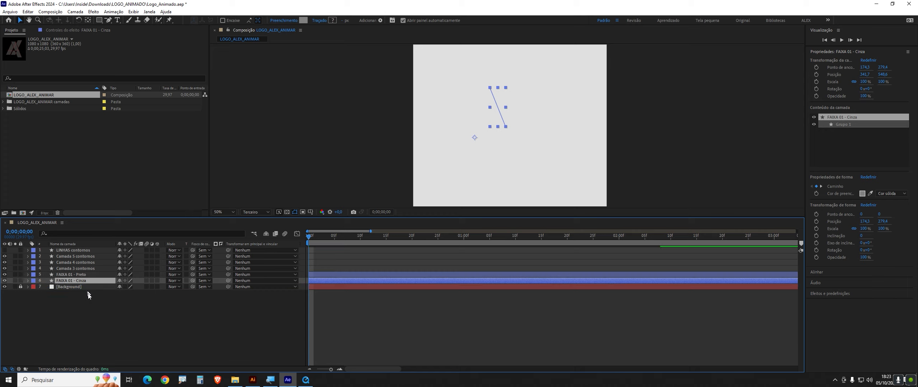
left_click(218, 315)
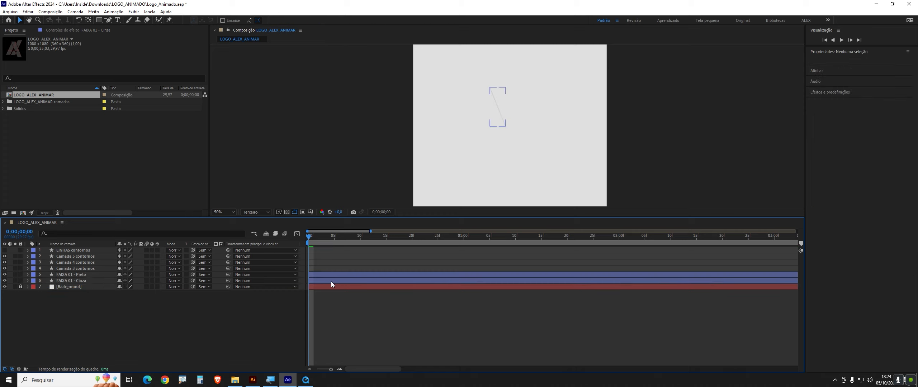
- Magnify the timeline to single frames within the first second and set the current time to frame 2
key("equal")
key("equal")
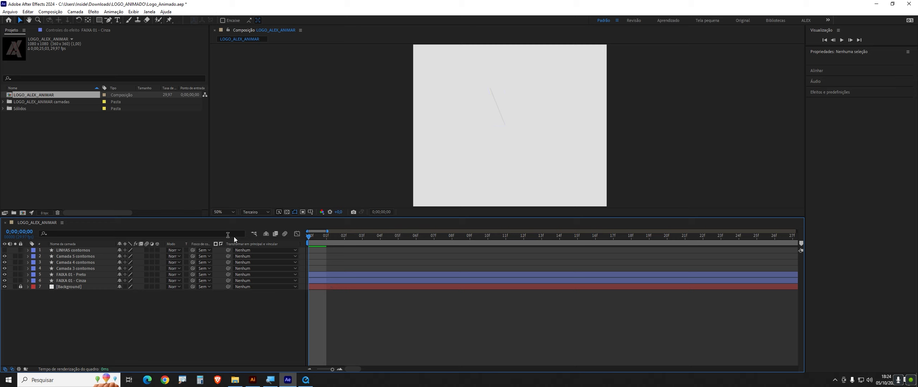
mouse_move(328, 239)
left_mouse_down()
mouse_move(356, 245)
mouse_move(328, 250)
mouse_move(355, 259)
mouse_move(320, 267)
mouse_move(330, 261)
mouse_move(317, 237)
mouse_move(347, 238)
mouse_move(340, 249)
left_mouse_up()
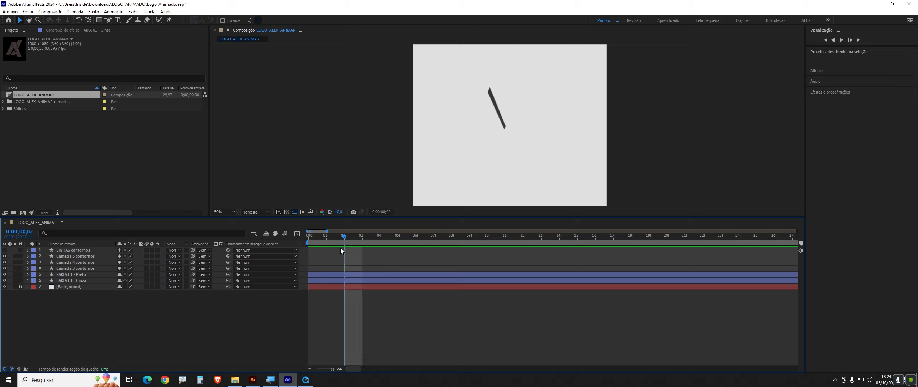
key("space")
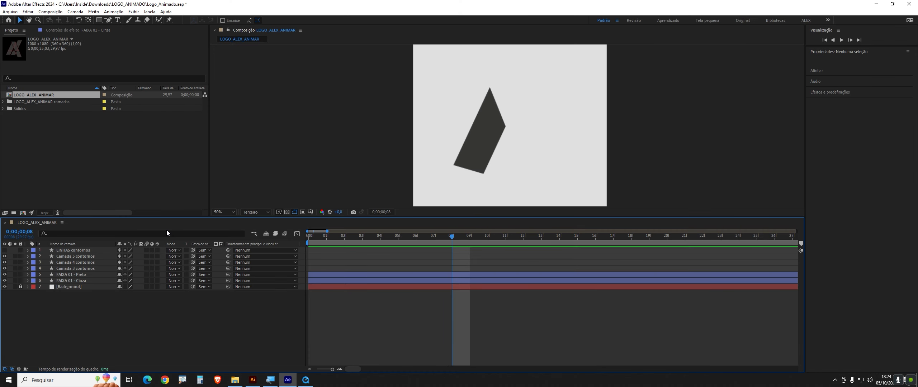
key("Page_Up")
key("Page_Up")
key("Page_Up")
key("Page_Up")
key("Page_Up")
key("Page_Up")
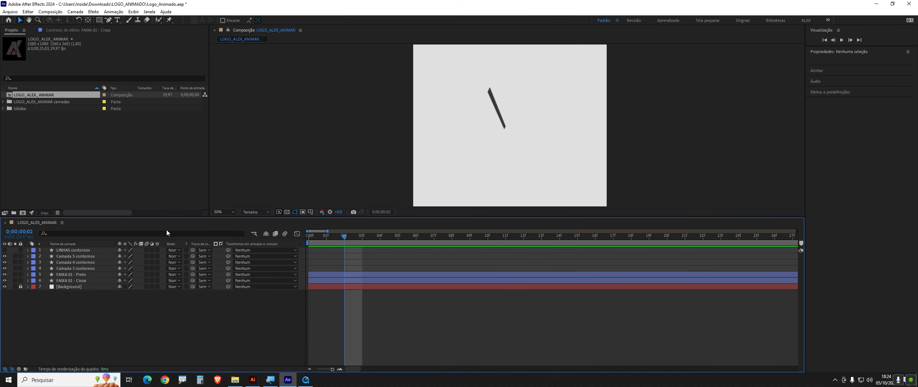
- Examine the opening growth of the FAIXA 01 band frame by frame, going forward and back to frame 0
key("Page_Down")
key("Page_Down")
key("Page_Down")
key("Page_Down")
key("Page_Down")
key("Page_Down")
key("Page_Down")
key("Page_Down")
key("Page_Down")
key("Page_Down")
key("Page_Down")
key("Page_Down")
key("Page_Down")
key("Page_Down")
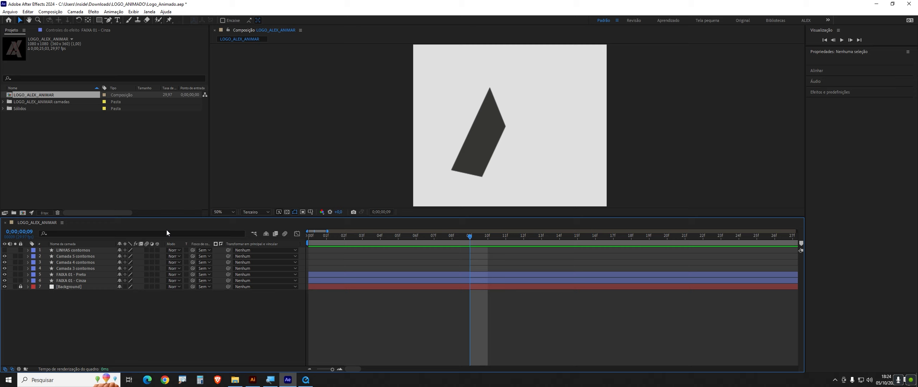
key("Page_Up")
key("Page_Up")
key("Page_Up")
key("Page_Up")
key("Page_Up")
key("Page_Up")
key("Page_Up")
key("Page_Up")
key("Page_Up")
key("Page_Up")
key("Page_Up")
key("Page_Up")
key("Page_Up")
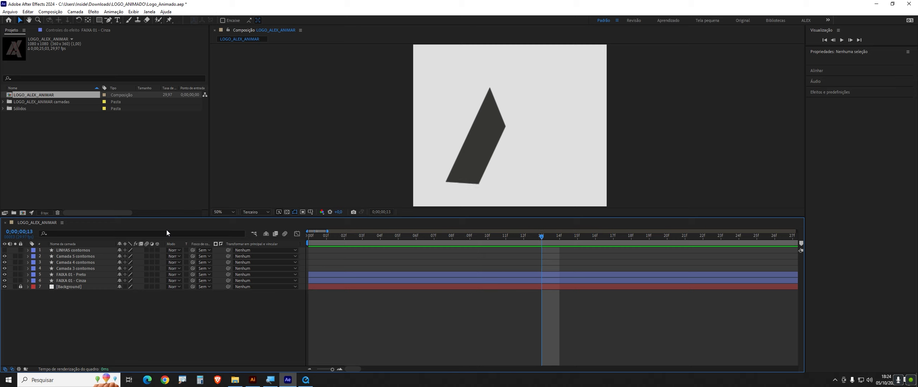
key("Page_Up")
key("Page_Up")
key("Page_Up")
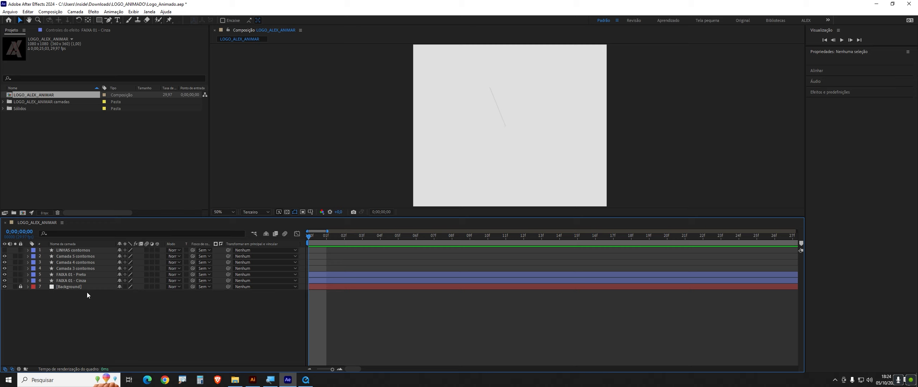
- Shift the FAIXA 01 - Preto layer in time so it starts at frame 2, and preview the delayed animation
key("Page_Down")
key("Page_Down")
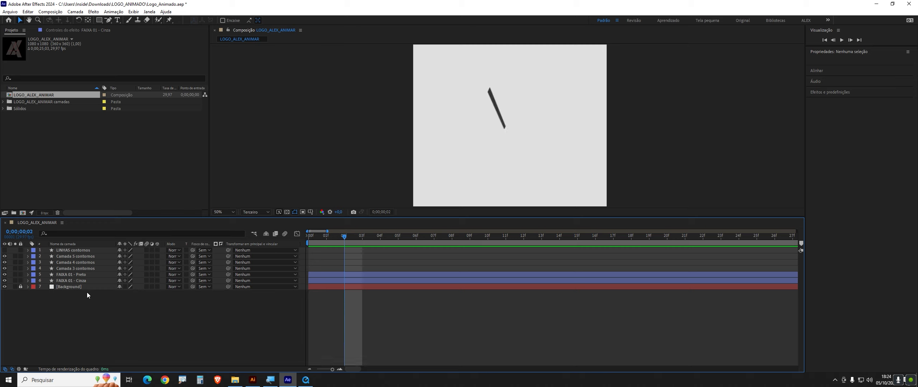
left_click(86, 274)
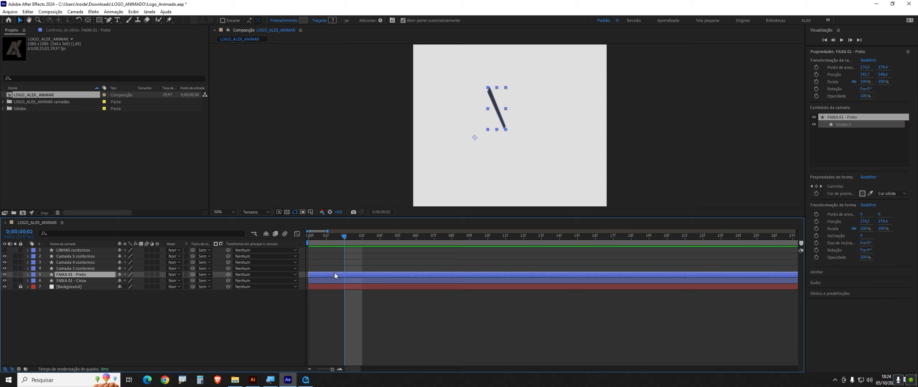
left_click_drag(334, 274, 362, 275)
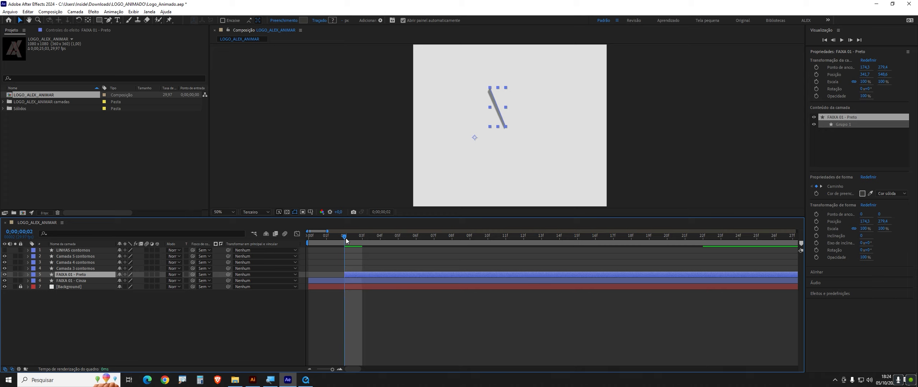
key("space")
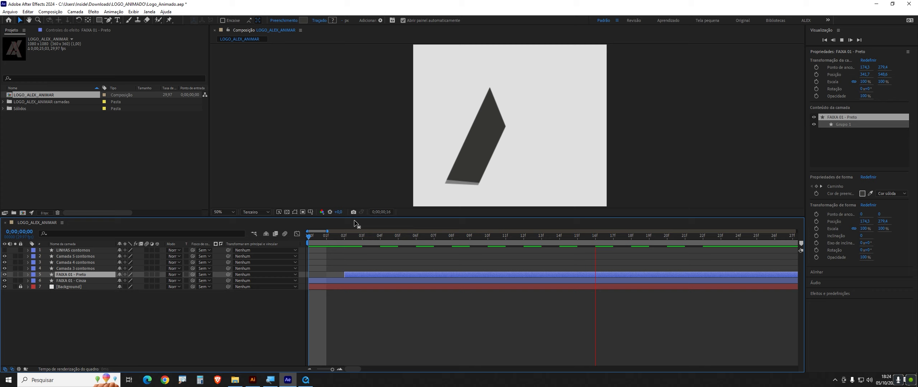
key("space")
left_click_drag(316, 231, 382, 252)
key("space")
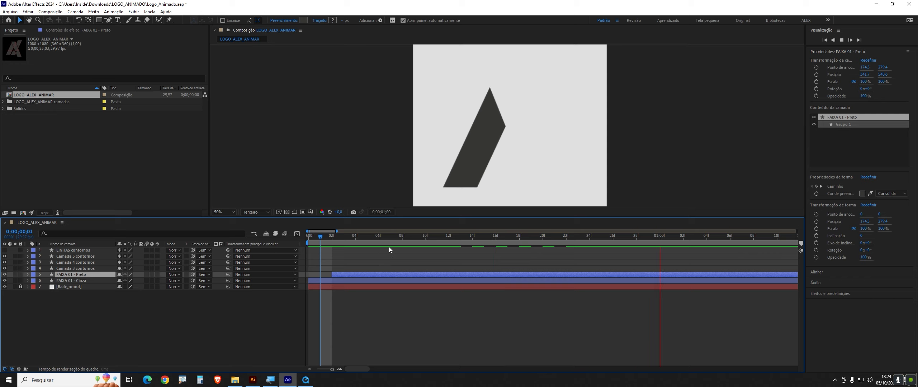
key("space")
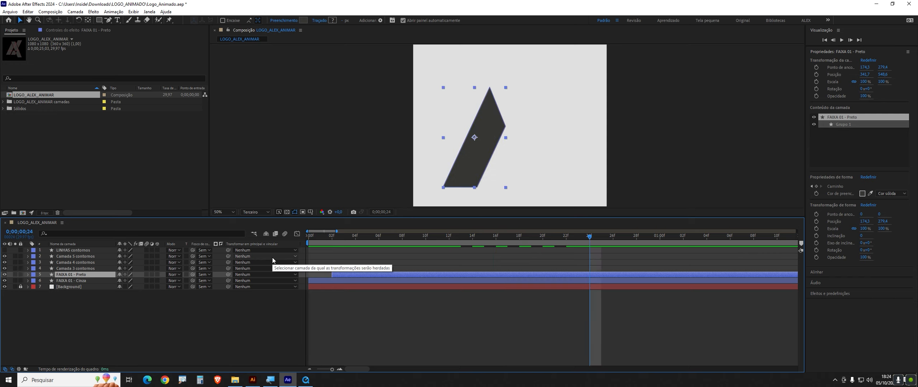
- Examine the coloured bands of the logo's first stripe in the LOGO_ALEX_ANIMAR reference video
left_click(305, 381)
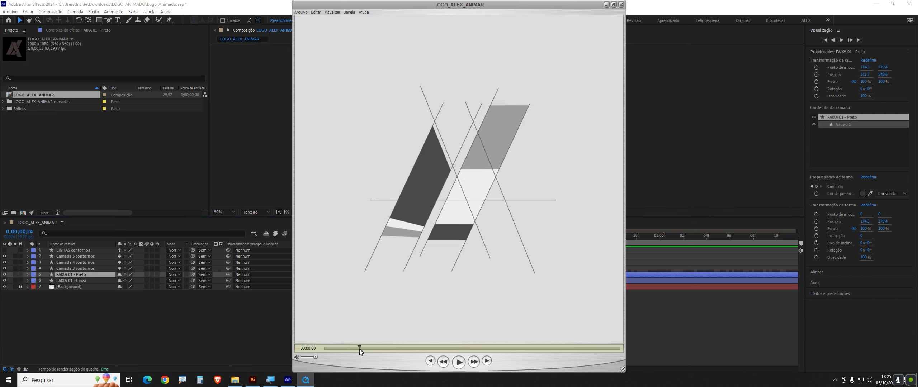
mouse_move(360, 350)
left_mouse_down()
mouse_move(346, 354)
mouse_move(358, 350)
left_mouse_up()
left_click(201, 343)
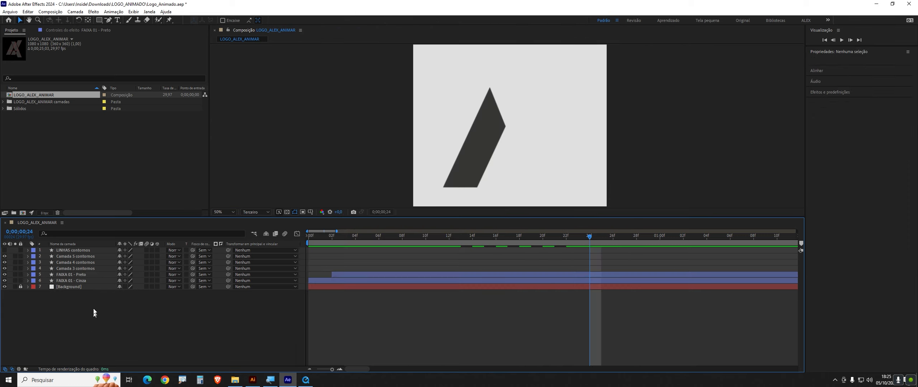
- Duplicate the FAIXA 01 - Cinza layer and rename the copy FAIXA 01 - Branco
left_click(82, 275)
left_click(82, 281)
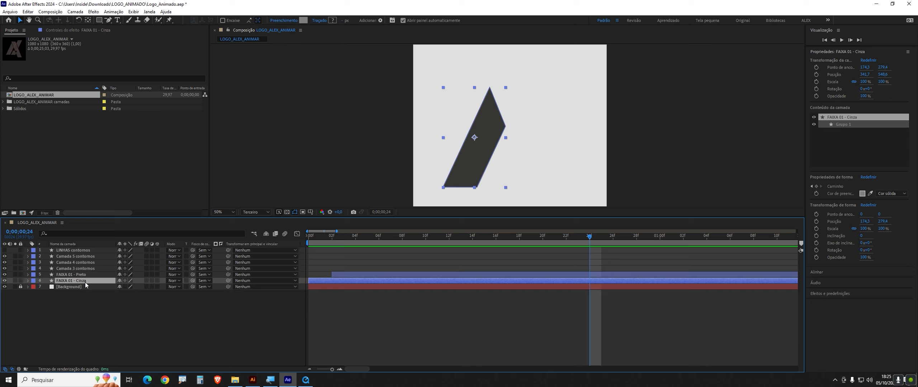
key("ctrl+d")
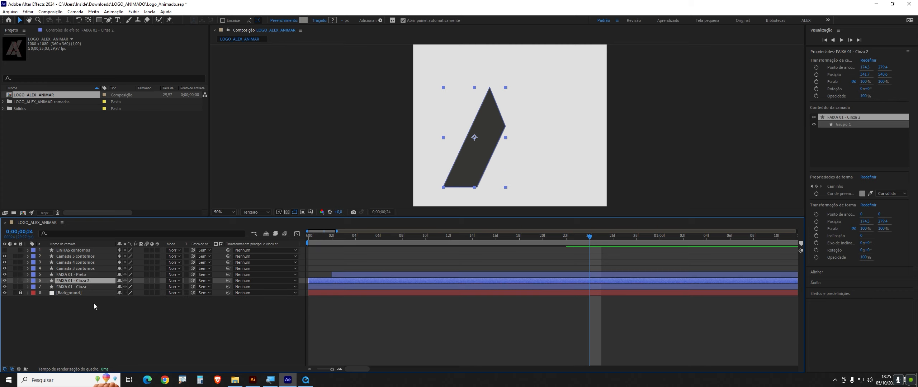
key("Return")
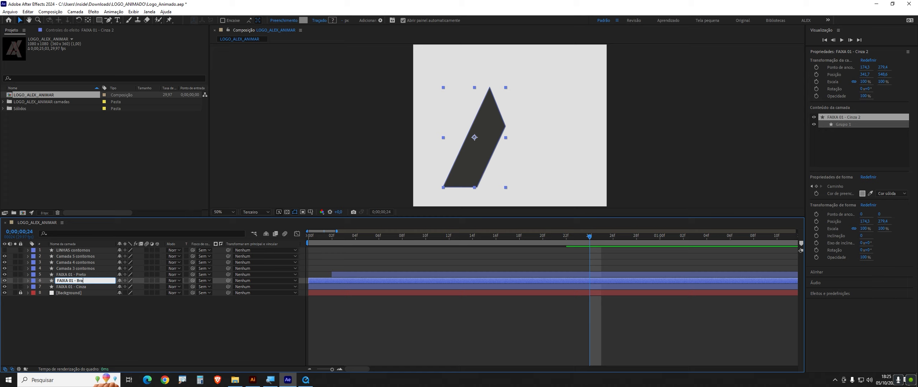
left_click(160, 336)
- Compare the composition's first frames with the band spacing in the LOGO_ALEX_ANIMAR reference video
left_click_drag(317, 237, 319, 288)
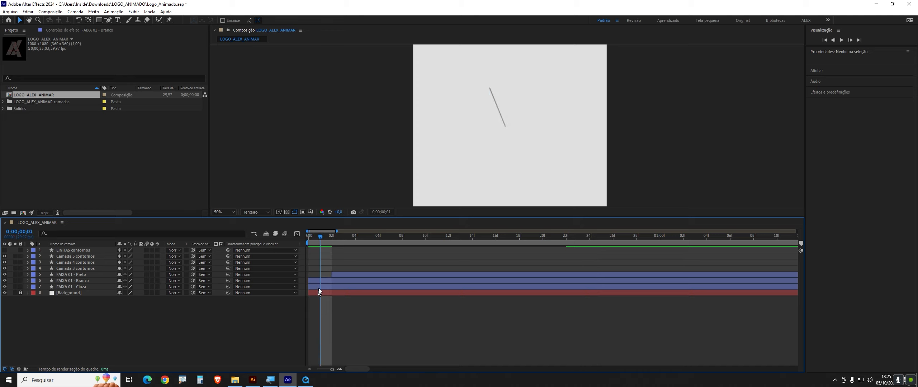
left_click(306, 380)
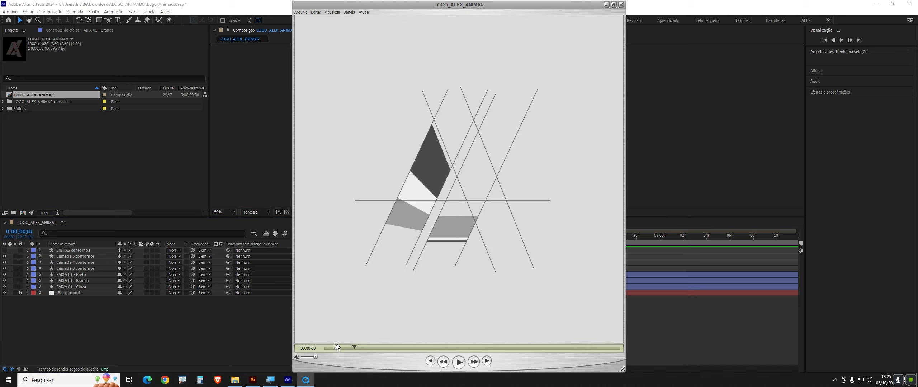
left_click_drag(351, 351, 352, 351)
left_click(122, 343)
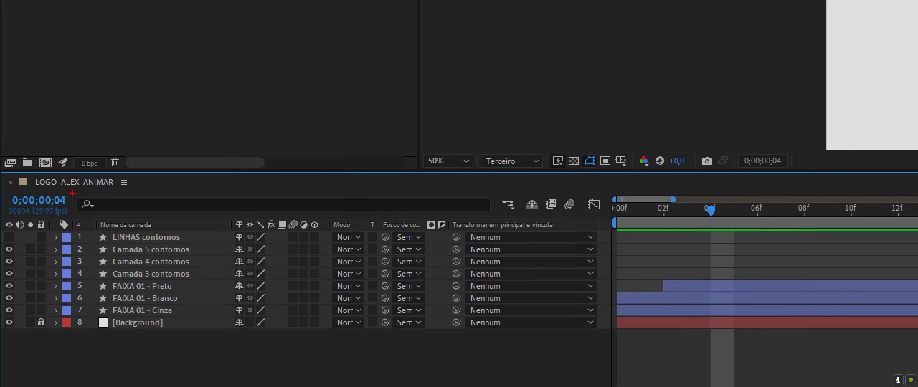
- Shift FAIXA 01 - Preto and FAIXA 01 - Branco together so Branco starts at frame 4 and Preto at frame 6, and preview
left_click_drag(70, 195, 165, 144)
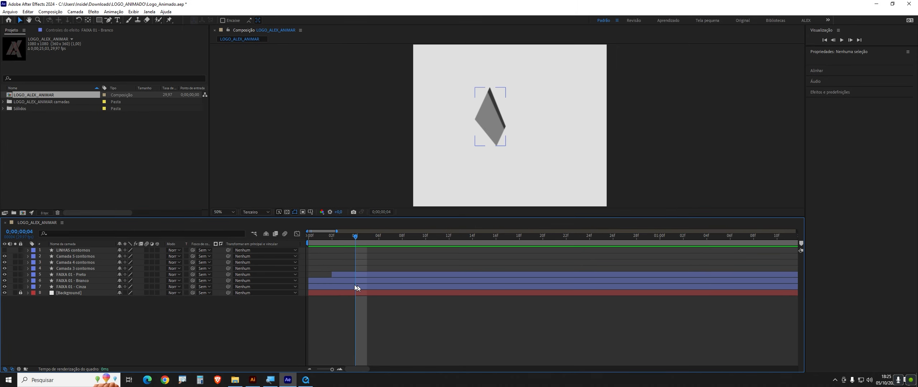
left_click(327, 281)
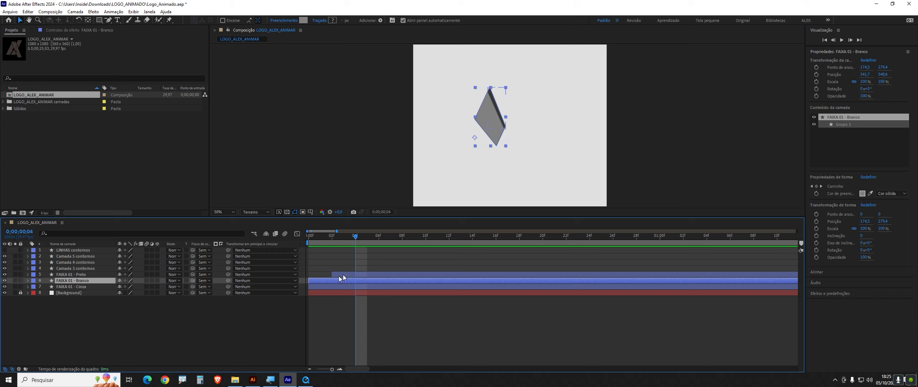
left_click(343, 275, "ctrl")
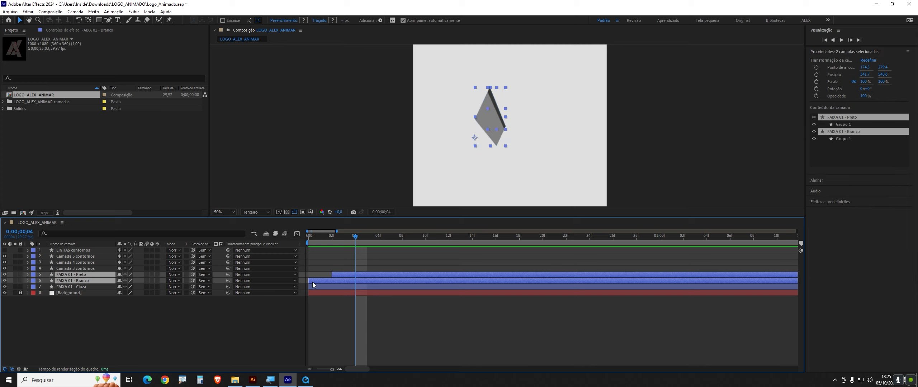
left_click_drag(313, 281, 359, 280)
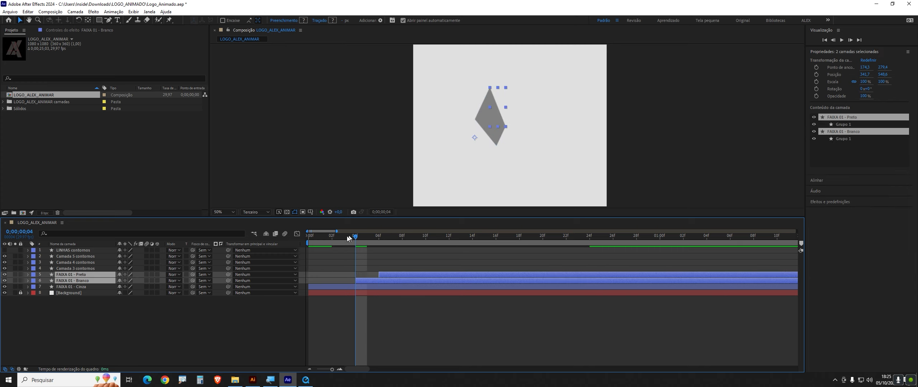
left_click_drag(347, 236, 299, 252)
key("space")
key("space")
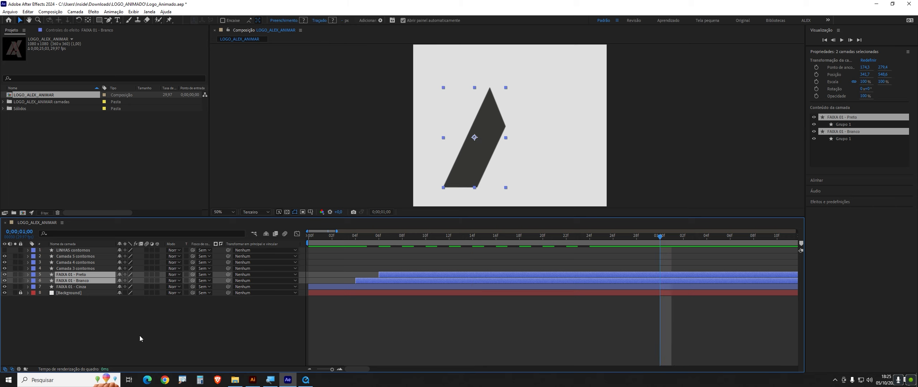
- Change the fill colour of FAIXA 01 - Branco to white FFFFFF and preview the animation
left_click(139, 335)
left_click(90, 281)
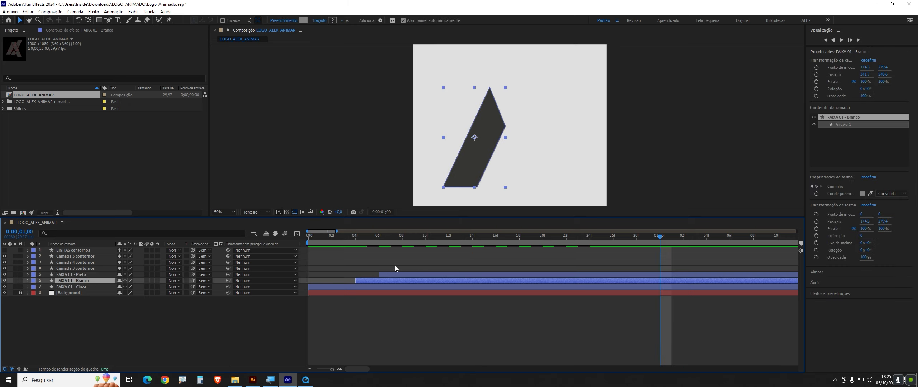
left_click(368, 237)
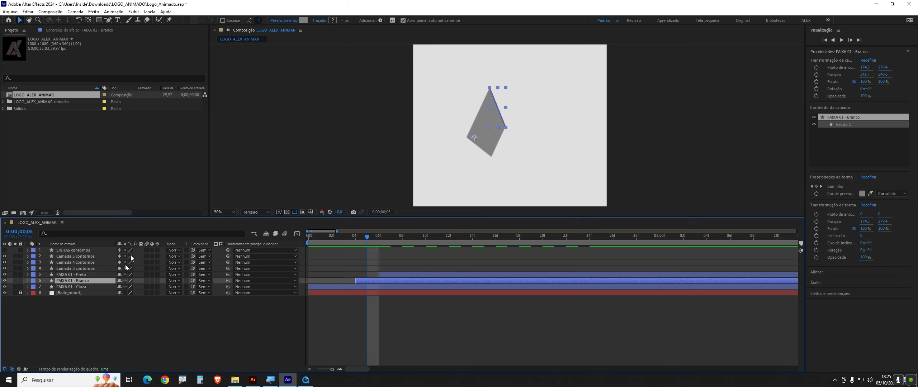
left_click(301, 20)
left_click_drag(194, 186, 185, 173)
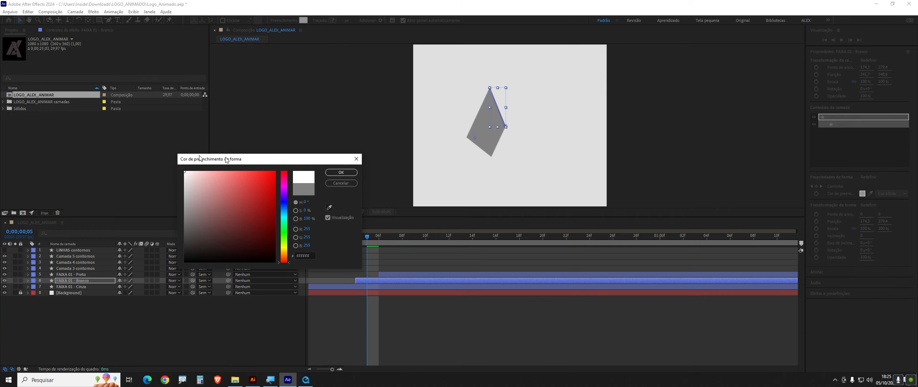
left_click(331, 172)
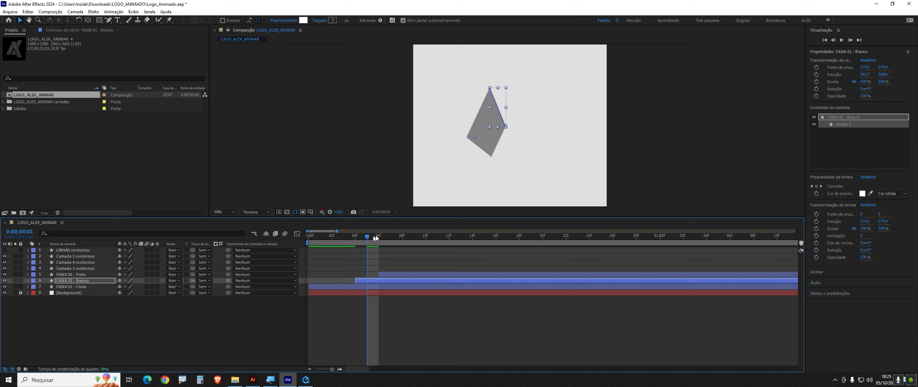
left_click_drag(376, 238, 278, 310)
key("space")
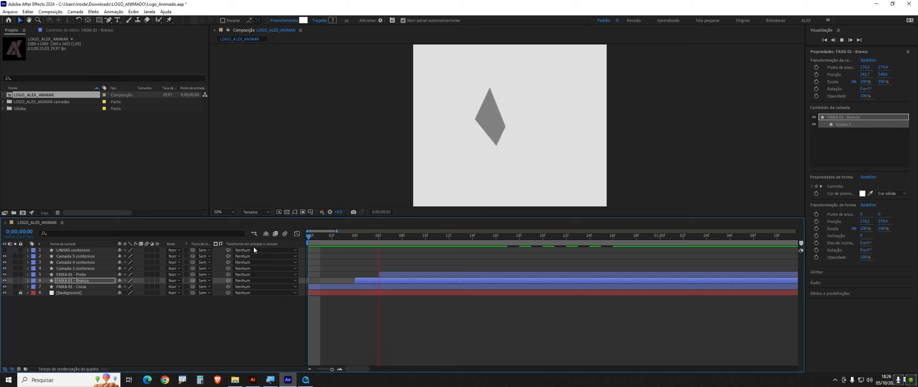
key("space")
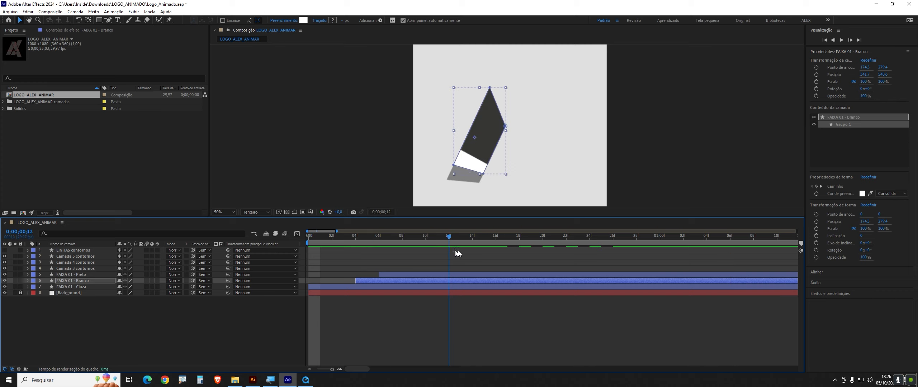
- Delay FAIXA 01 - Preto and FAIXA 01 - Branco by one more frame, starting at frames 7 and 5, and preview
left_click_drag(458, 251, 518, 250)
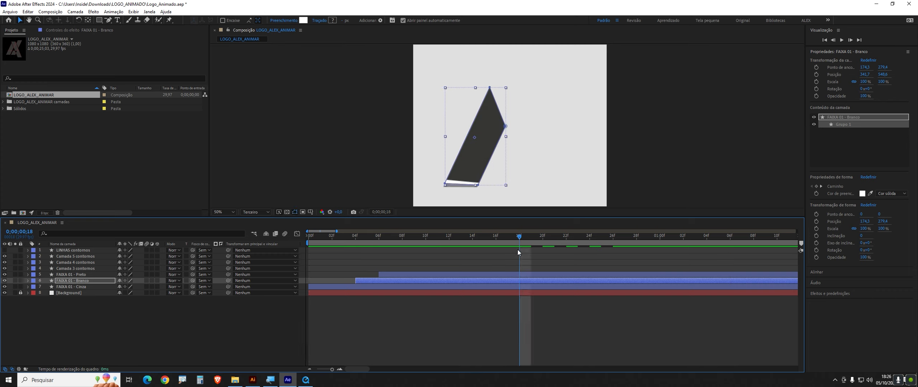
left_click(389, 276, "shift")
left_click_drag(390, 280, 396, 282)
key("space")
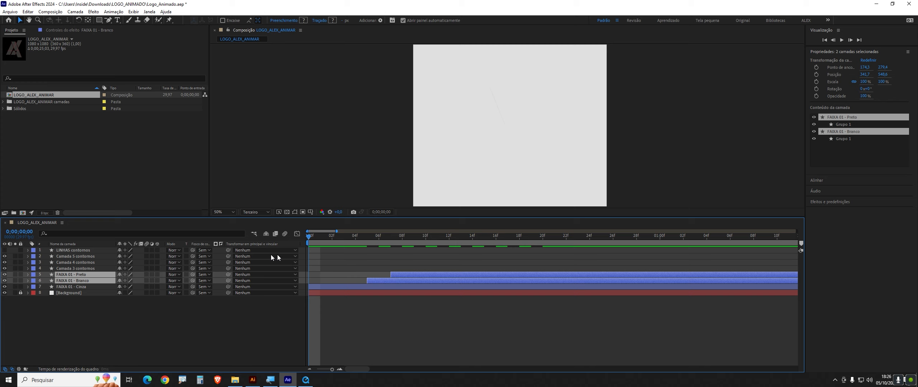
key("space")
- Shift only the FAIXA 01 - Preto layer to start at frame 8 and preview the animation
left_click_drag(319, 238, 485, 265)
left_click(427, 309)
left_click_drag(406, 274, 416, 273)
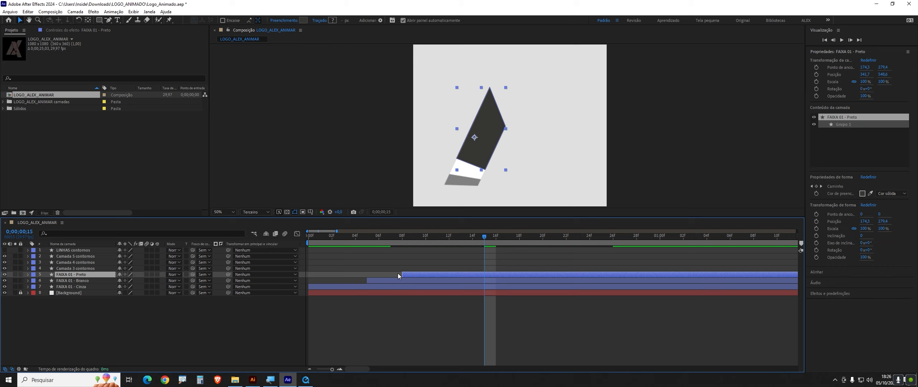
key("space")
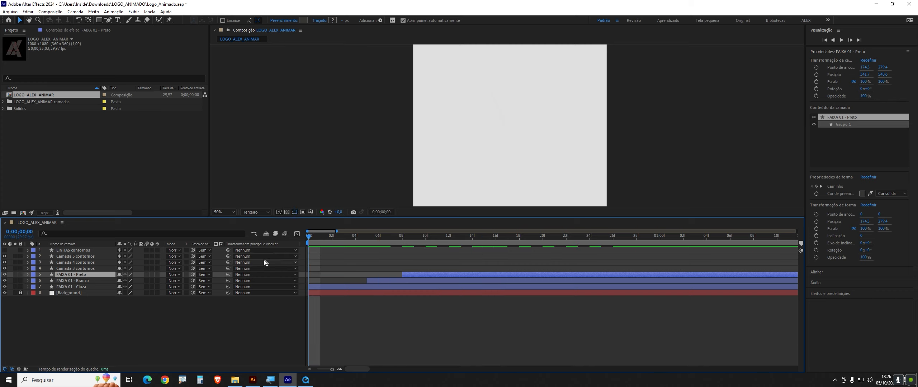
key("space")
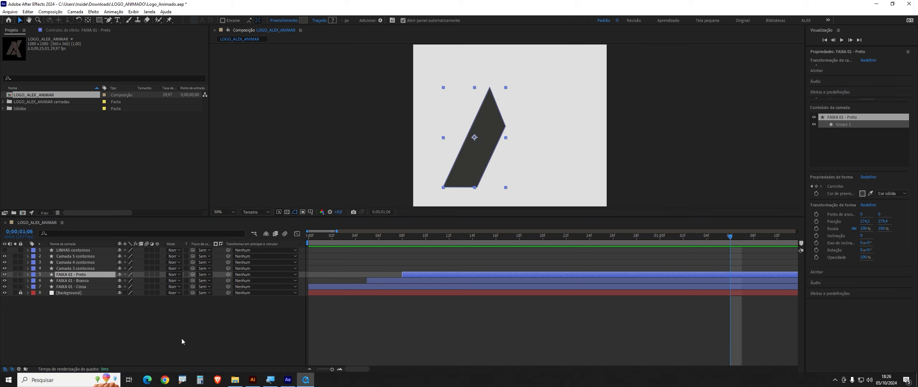
- Set the label colour of the three FAIXA 01 layers to Laranja and preview the animation from the first frame
left_click(182, 339)
left_click(76, 272)
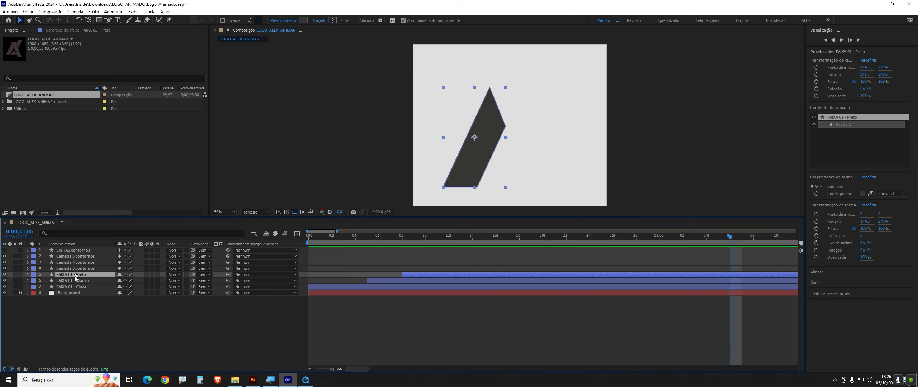
left_click(64, 288, "shift")
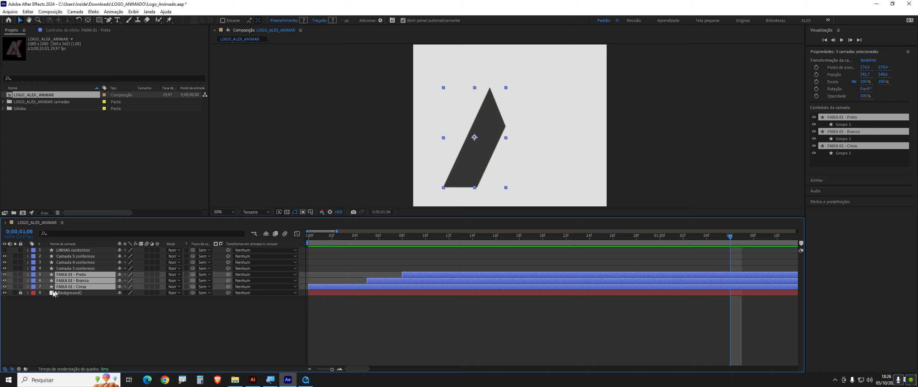
left_click(34, 287)
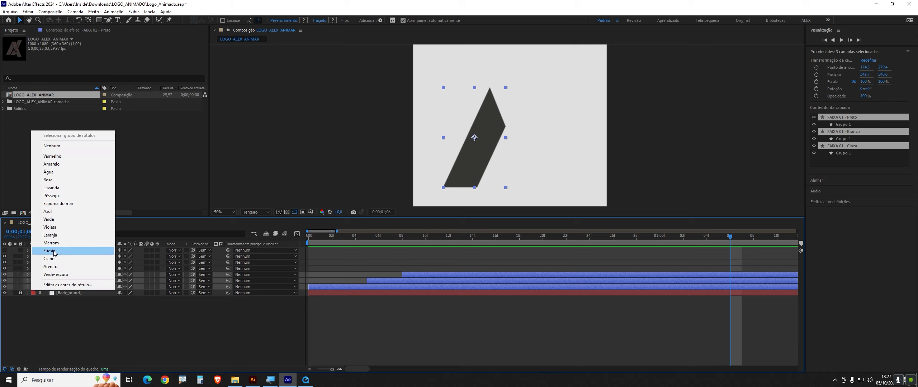
left_click(54, 235)
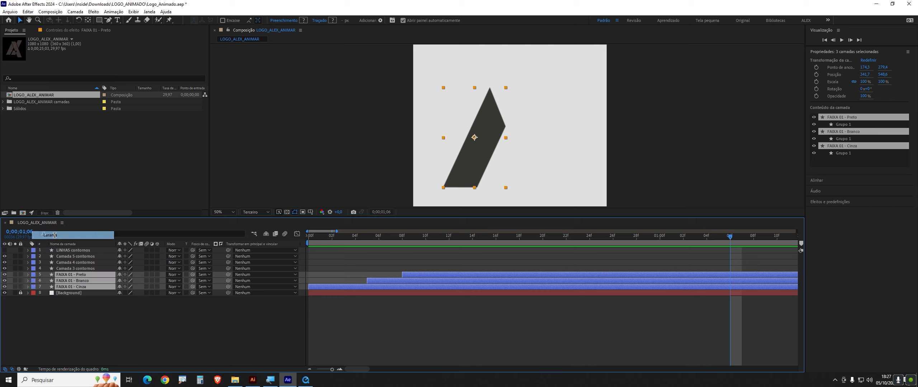
left_click(178, 329)
left_click_drag(314, 243, 240, 281)
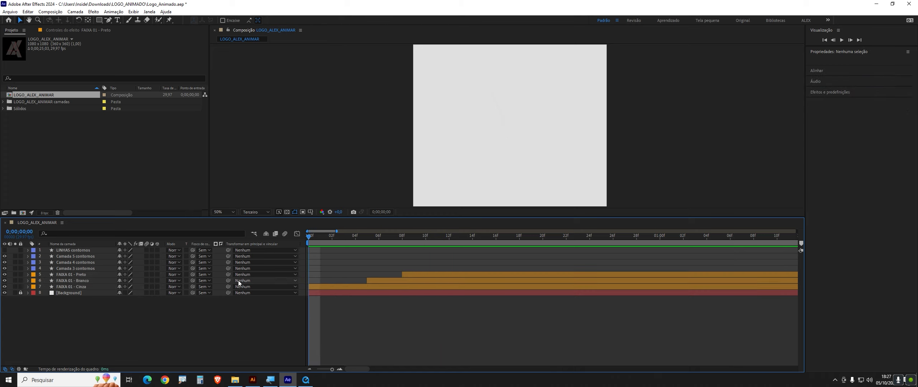
key("minus")
key("minus")
key("minus")
key("space")
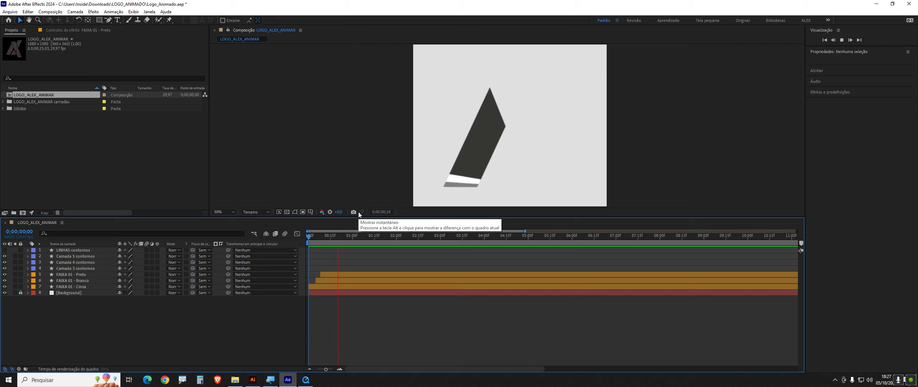
key("space")
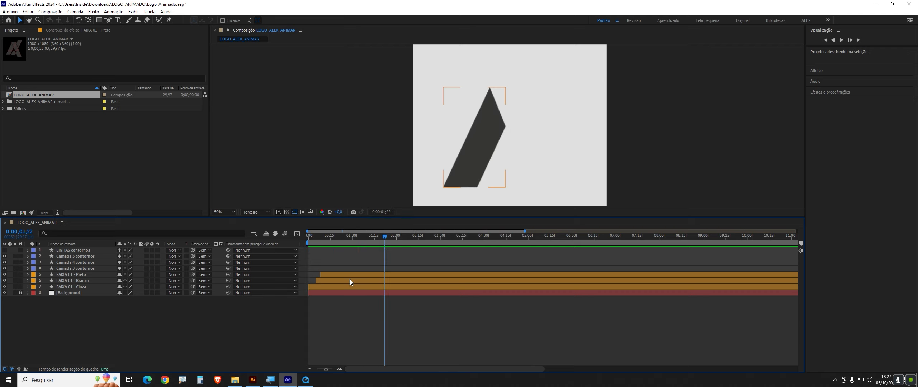
- Switch to the reference video in the media player and examine how the crossing stripes form the finished logo
left_click(306, 381)
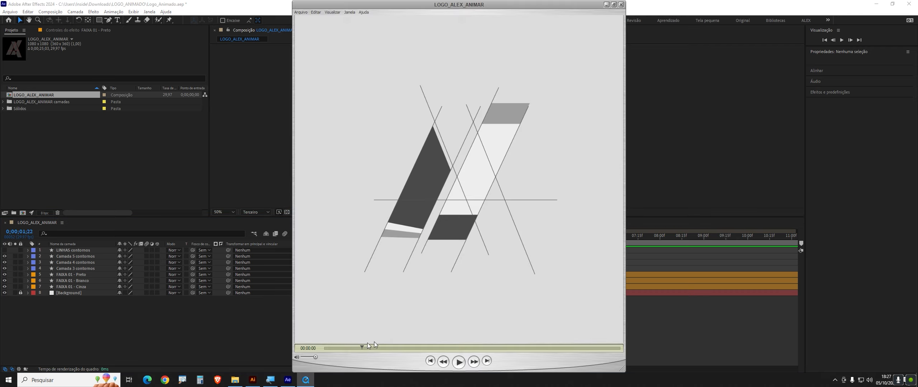
left_click_drag(361, 350, 403, 352)
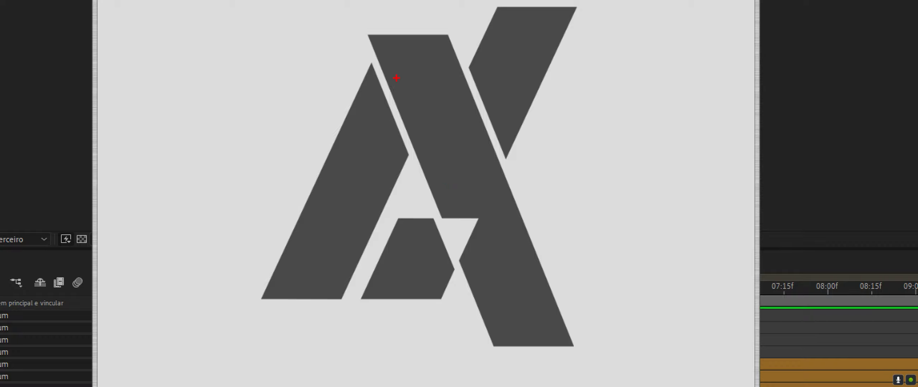
mouse_move(361, 17)
left_mouse_down()
mouse_move(463, 305)
mouse_move(491, 343)
mouse_move(567, 342)
mouse_move(553, 276)
mouse_move(450, 28)
mouse_move(367, 31)
left_mouse_up()
mouse_move(490, 6)
left_mouse_down()
mouse_move(431, 111)
mouse_move(345, 306)
mouse_move(369, 341)
mouse_move(425, 297)
mouse_move(546, 74)
mouse_move(507, 6)
left_mouse_up()
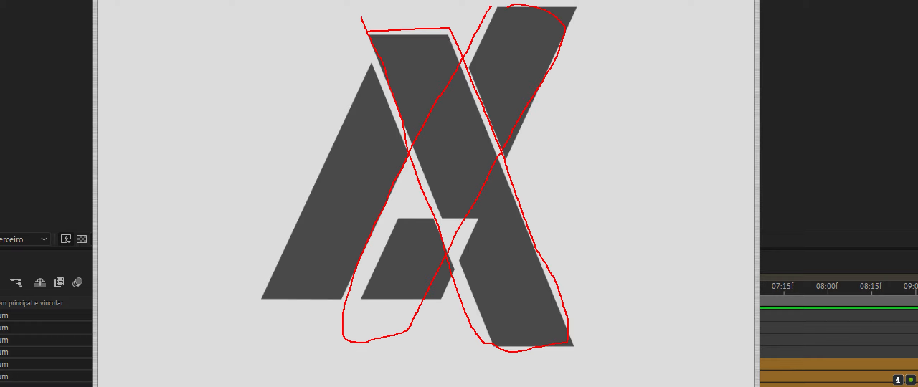
key("Escape")
left_click(181, 353)
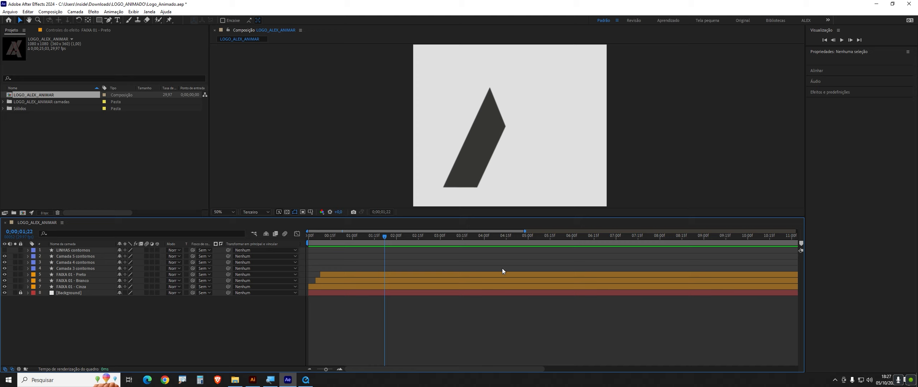
- Move the Camada 3 contornos layer so that it starts at frame 0 of the composition
scroll(499, 272, "down", 4)
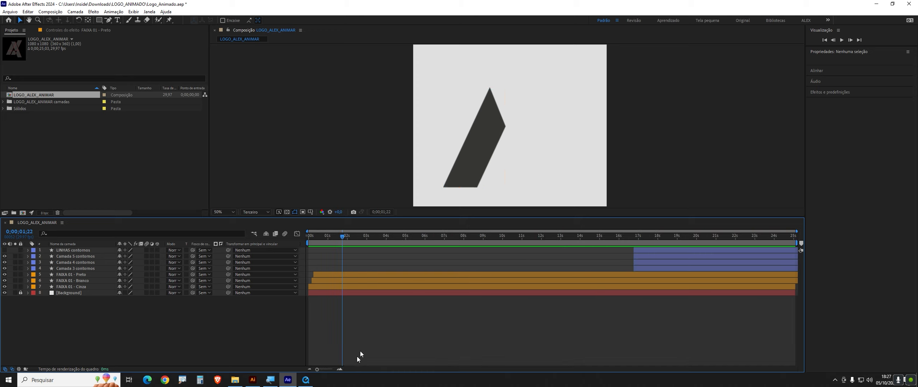
left_click_drag(318, 370, 322, 370)
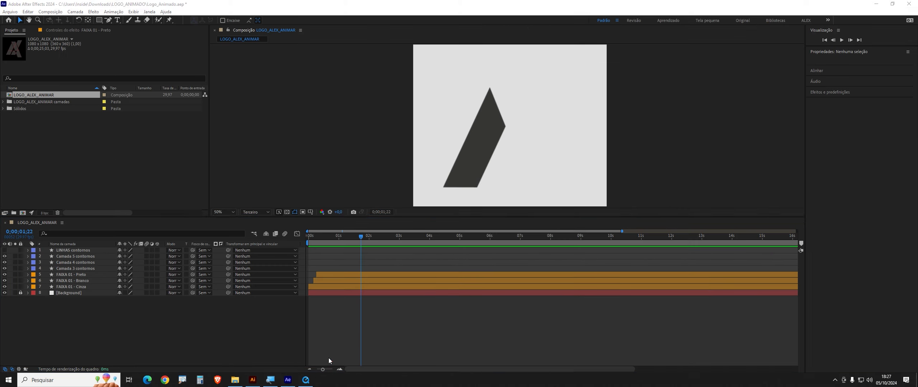
left_click(330, 360)
scroll(345, 360, "down", 2)
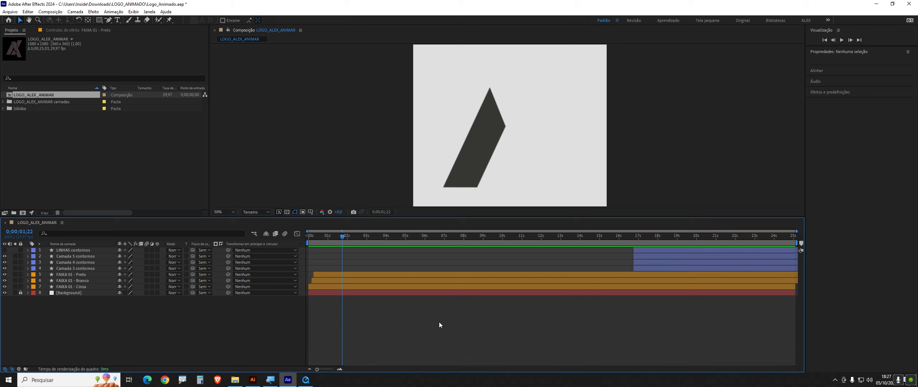
left_click(647, 236)
left_click(514, 96)
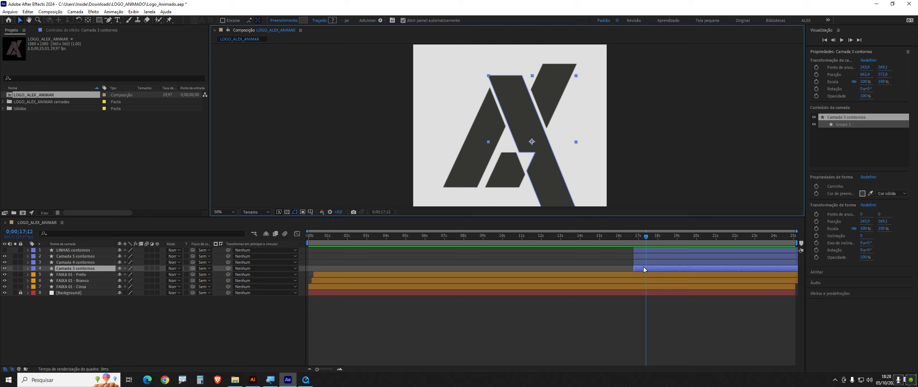
left_click_drag(689, 269, 351, 280)
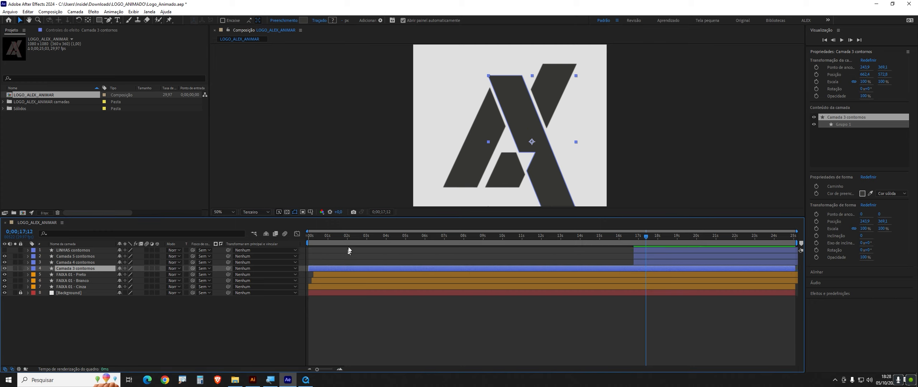
left_click_drag(346, 237, 275, 248)
key("equal")
key("equal")
key("equal")
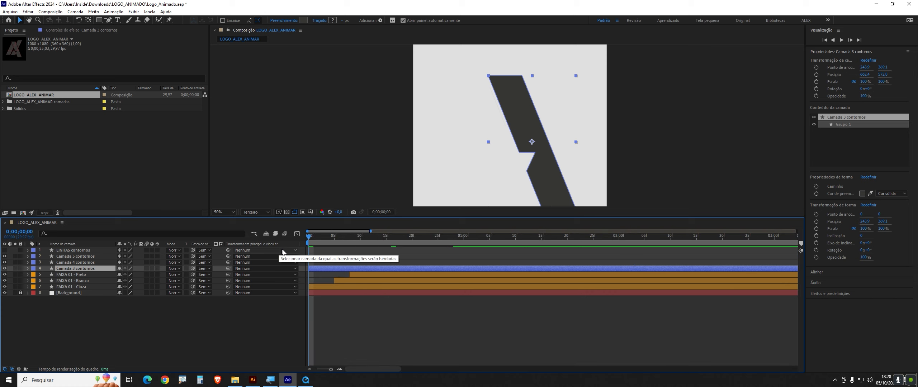
- Examine the notch cut into the inner edge of the Camada 3 contornos stripe
left_click(351, 308)
left_click(333, 271)
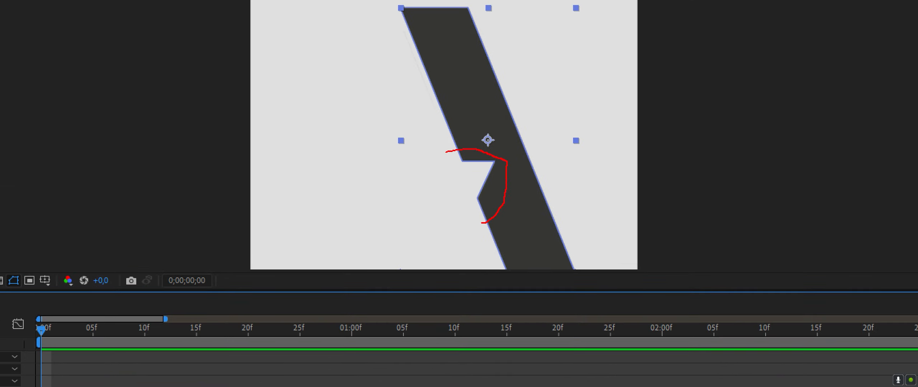
mouse_move(482, 223)
left_mouse_down()
mouse_move(444, 196)
mouse_move(445, 158)
mouse_move(475, 149)
mouse_move(508, 159)
left_mouse_up()
mouse_move(487, 218)
left_mouse_down()
mouse_move(452, 198)
mouse_move(452, 156)
left_mouse_up()
mouse_move(466, 219)
left_mouse_down()
mouse_move(449, 205)
mouse_move(453, 164)
left_mouse_up()
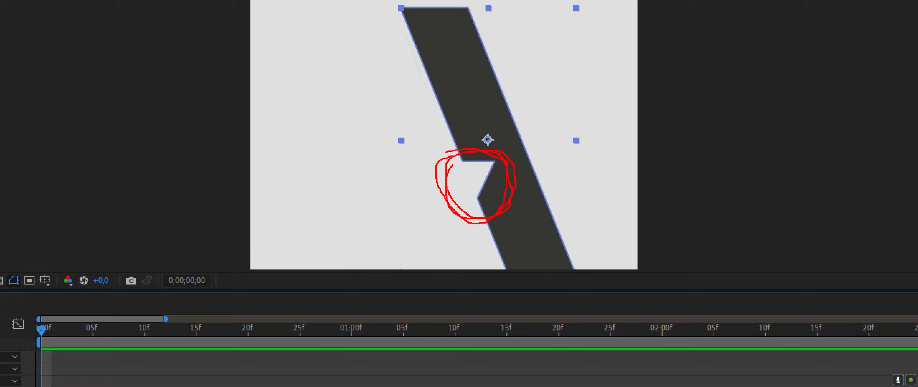
mouse_move(455, 203)
left_mouse_down()
mouse_move(450, 184)
mouse_move(488, 147)
left_mouse_up()
left_click_drag(489, 225, 446, 201)
key("Escape")
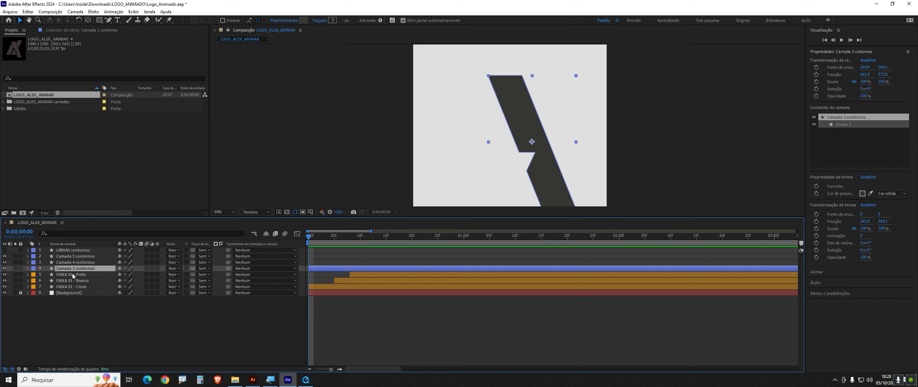
- Rename the Camada 3 contornos layer as Backup and duplicate it
key("Return")
left_click(80, 307)
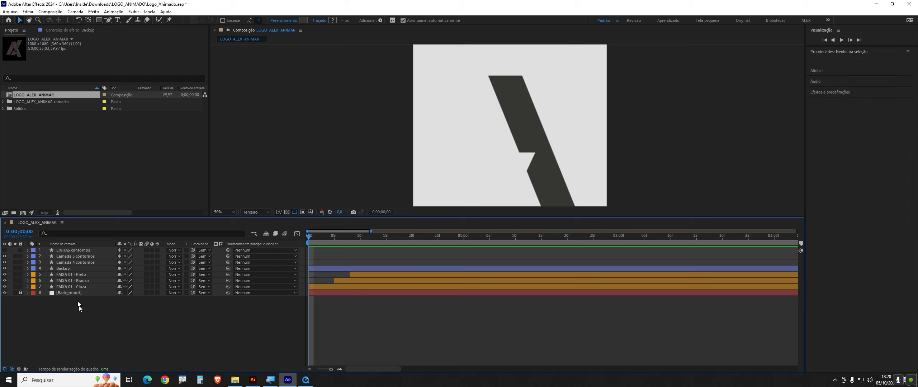
left_click(76, 271)
key("ctrl+d")
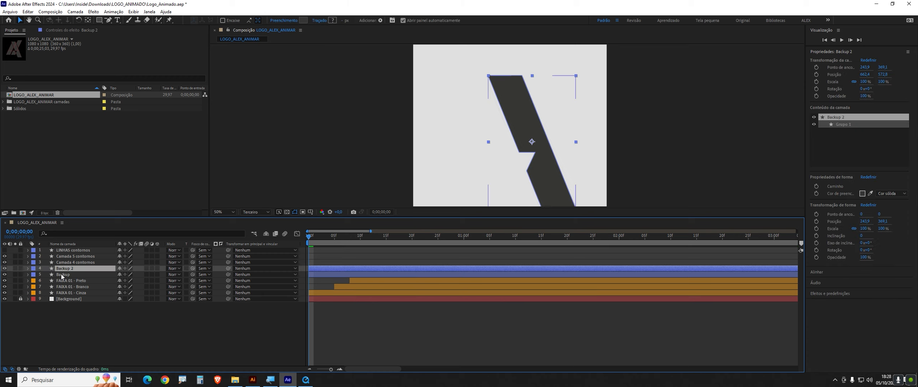
- Hide the original Backup layer and rename its duplicate as FAIXA 02 - Preto
left_click(59, 275)
left_click(5, 275)
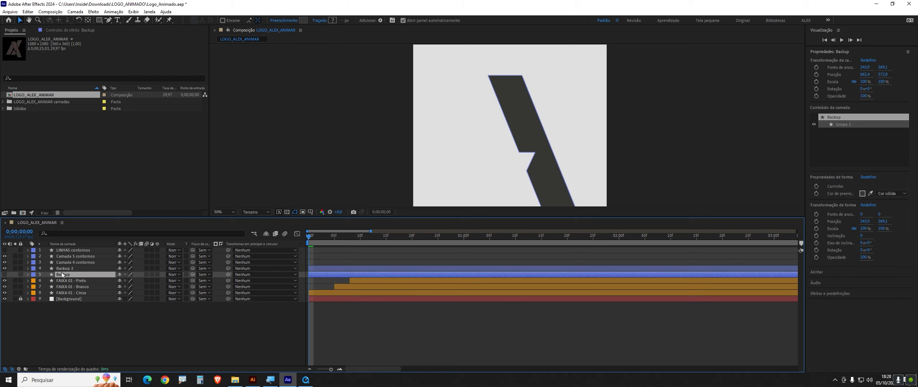
left_click(66, 271)
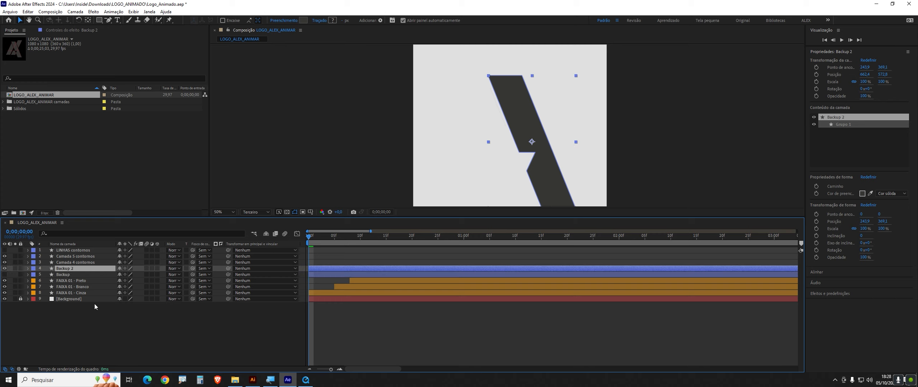
key("Return")
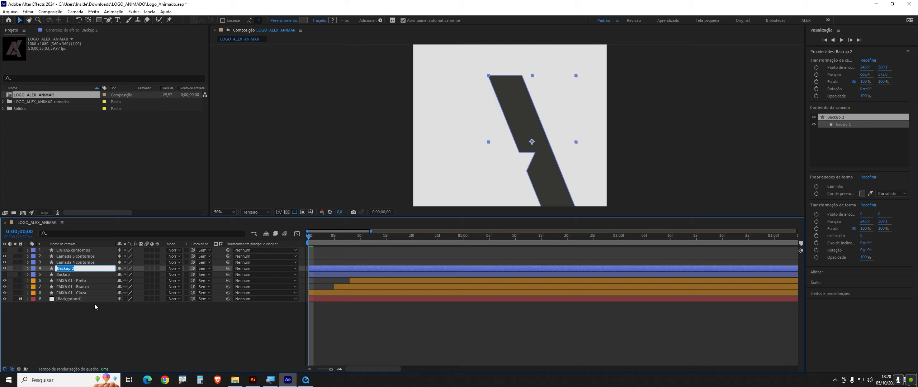
type("FAIXA 02 - Preto")
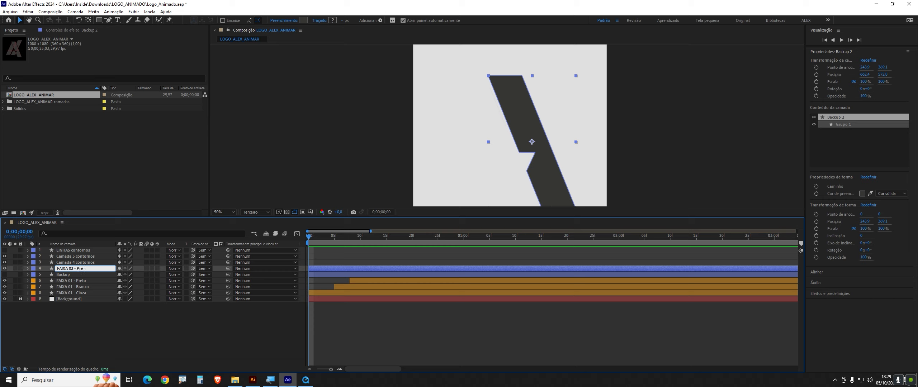
left_click(135, 317)
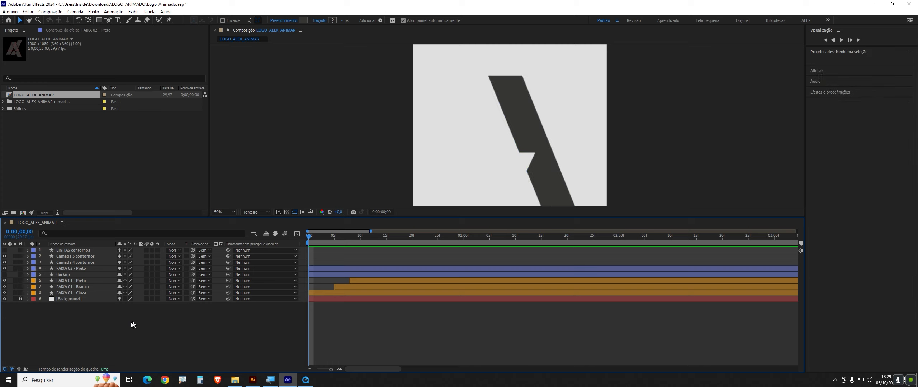
- Delete the surplus anchor points along the upper edges of the FAIXA 02 - Preto stripe with the Pen tool
left_click(88, 269)
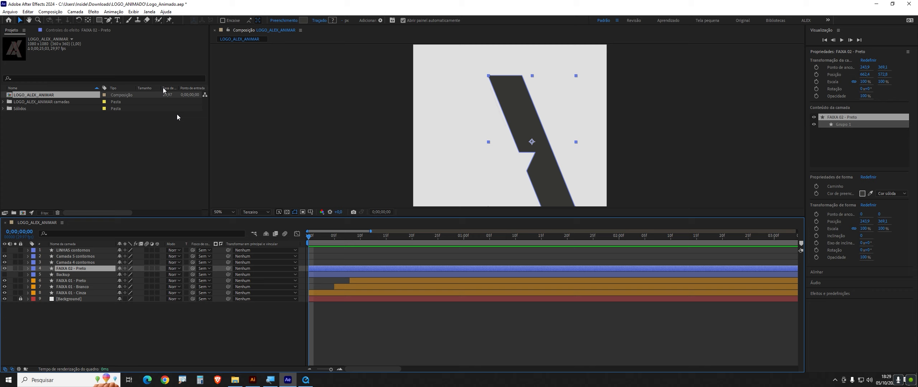
left_click(108, 20)
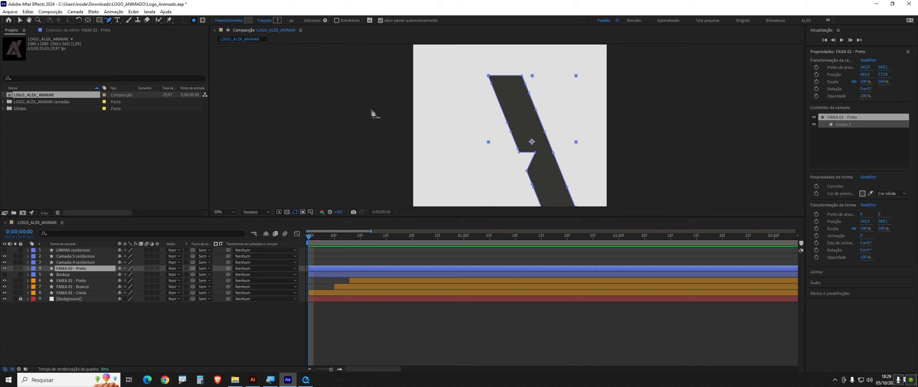
left_click_drag(510, 117, 468, 97)
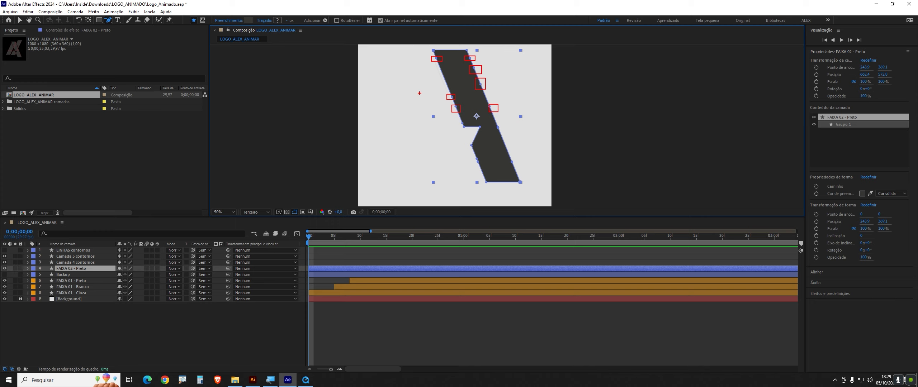
scroll(479, 98, "up", 4)
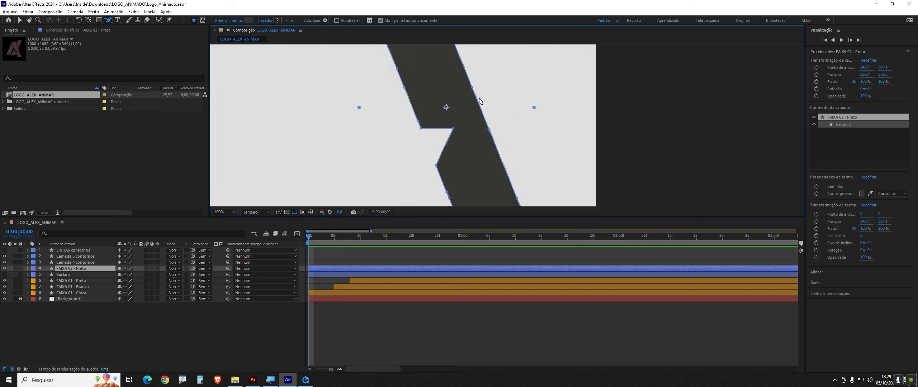
left_click_drag(354, 61, 423, 161)
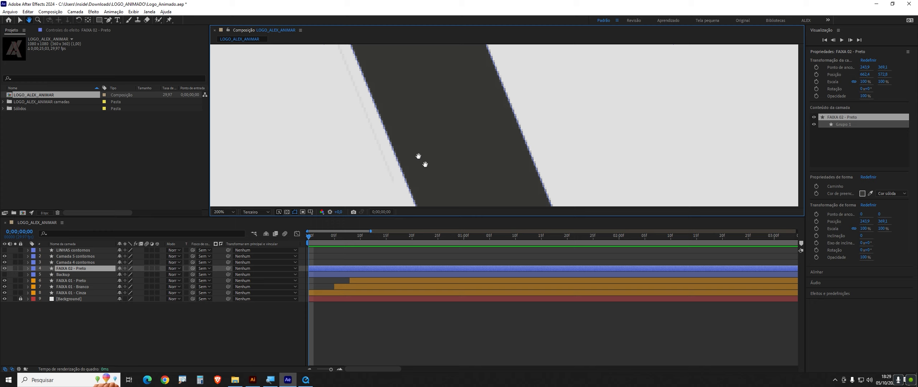
scroll(409, 124, "down", 2)
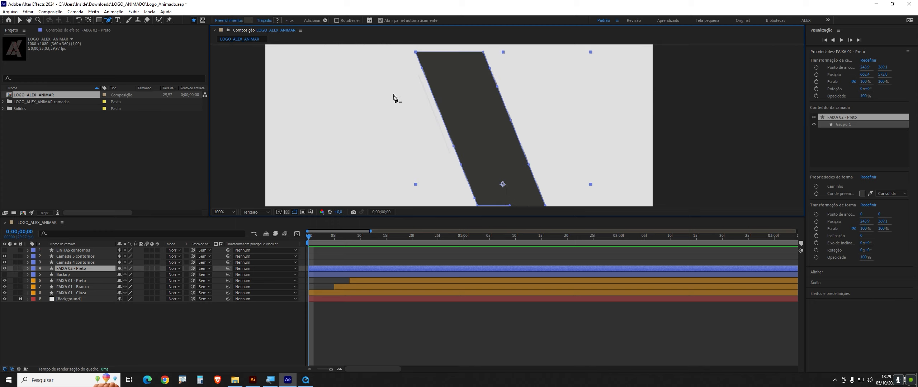
left_click(423, 67)
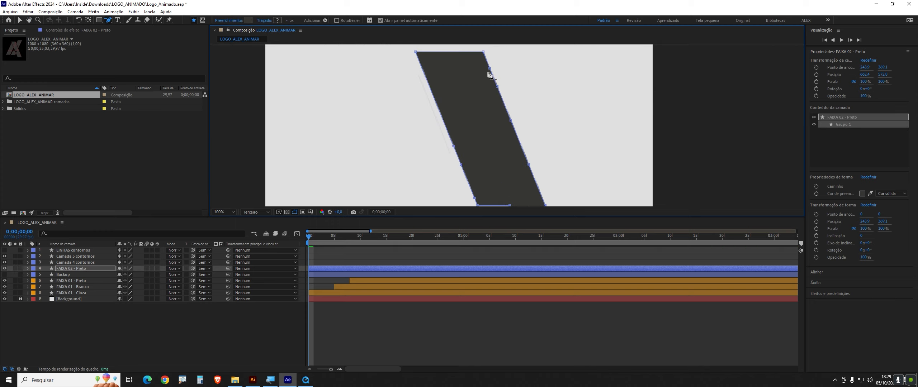
left_click(497, 86)
left_click(511, 121)
left_click(529, 165)
- Delete the anchor points forming the notch on the stripe's inner edge so that the edge runs straight
left_click_drag(492, 156, 465, 109)
left_click(448, 152)
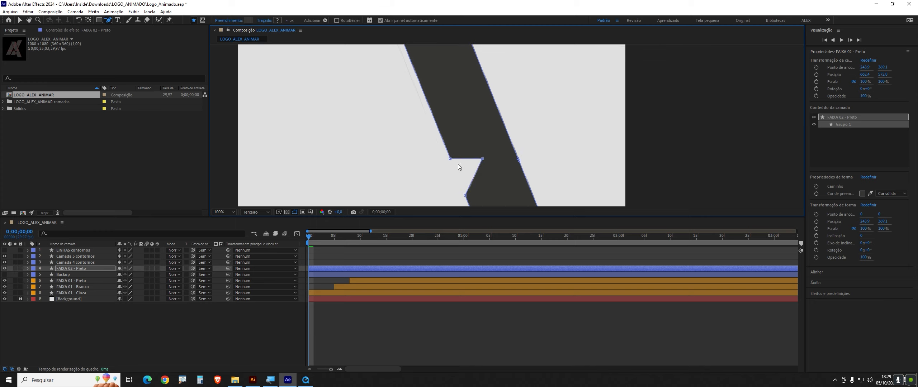
left_click(483, 158)
left_click_drag(470, 180, 460, 158)
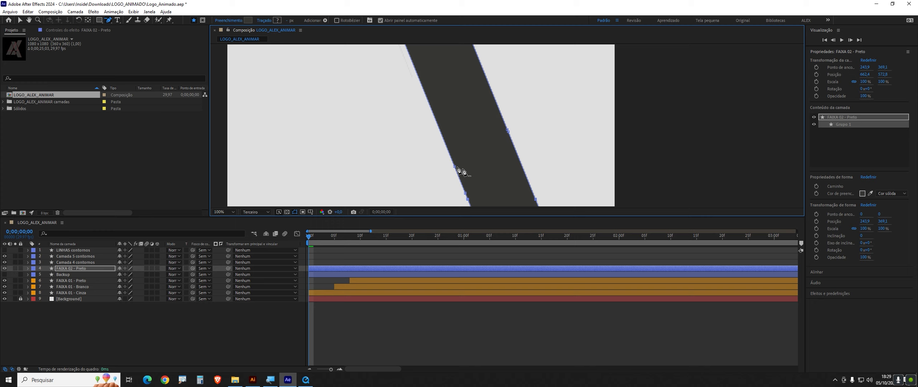
left_click(455, 167)
left_click_drag(476, 185, 462, 150)
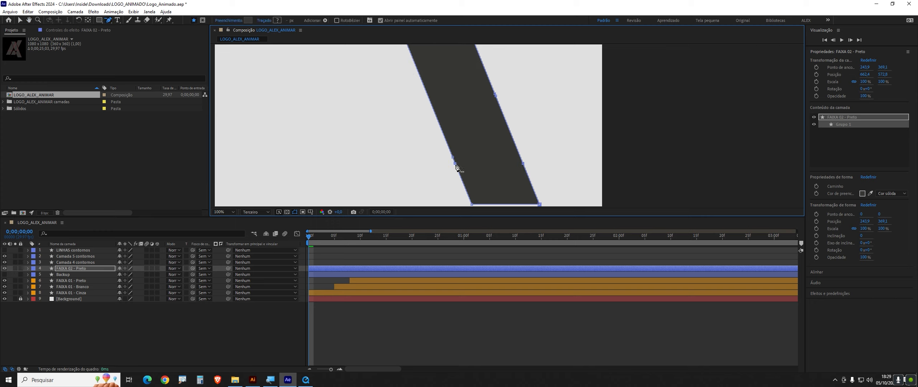
- Delete the remaining surplus anchor points on both lower edges of the stripe, keeping its corner points
left_click(452, 158)
left_click(496, 97)
left_click(523, 163)
left_click_drag(533, 189, 511, 145)
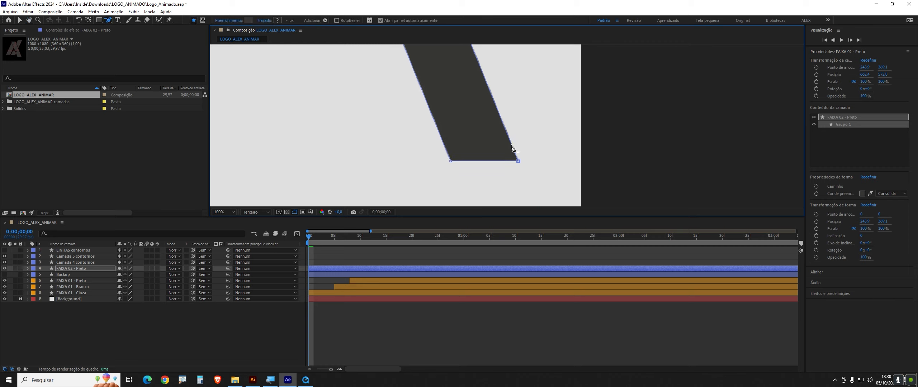
- Try to delete the anchor point at the stripe's lower-right corner
scroll(512, 147, "up", 4)
left_click_drag(576, 178, 468, 47)
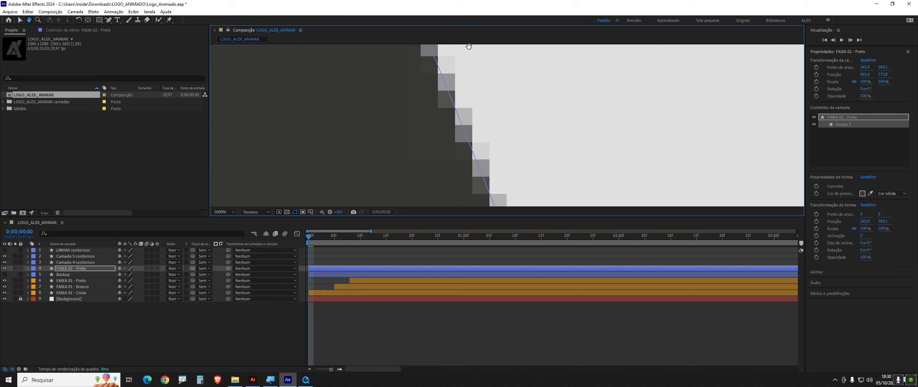
left_click_drag(498, 111, 422, 41)
key("g")
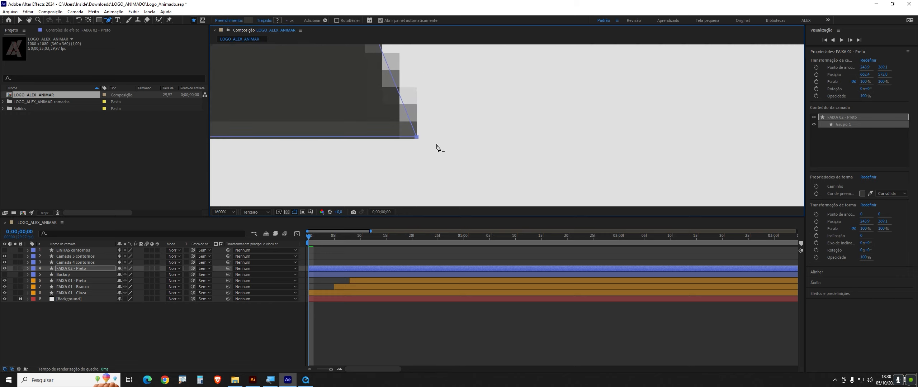
left_click(417, 138)
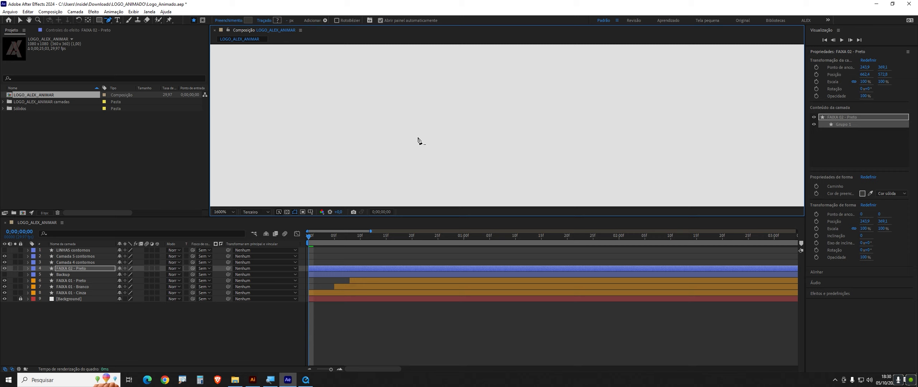
key("ctrl+z")
- Examine the stripe's lower-left and upper corners at high magnification for leftover anchor points
key("h")
left_click_drag(324, 122, 612, 121)
left_click_drag(413, 142, 592, 142)
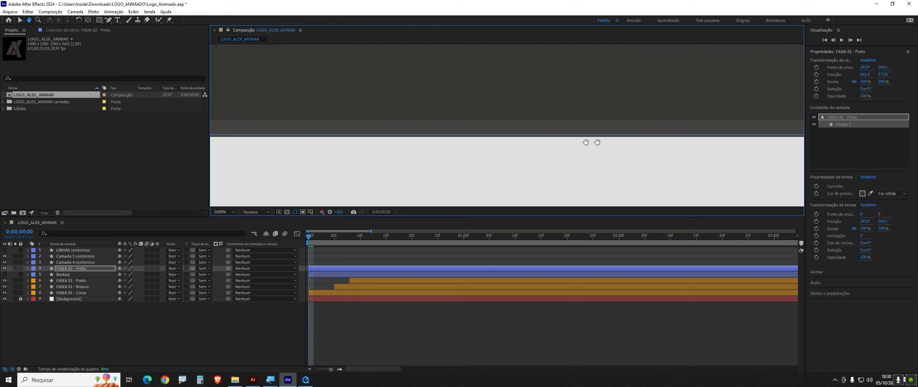
left_click_drag(362, 143, 527, 127)
left_click_drag(296, 135, 483, 137)
key("g")
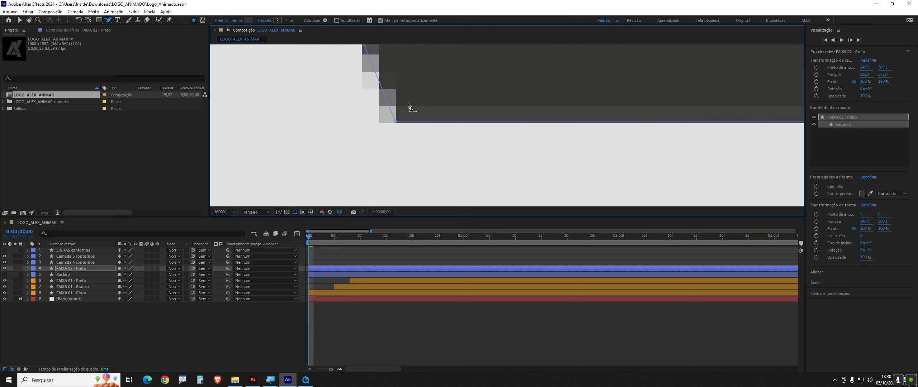
scroll(410, 108, "down", 5)
key("h")
left_click_drag(418, 90, 457, 174)
left_click_drag(411, 110, 432, 160)
key("g")
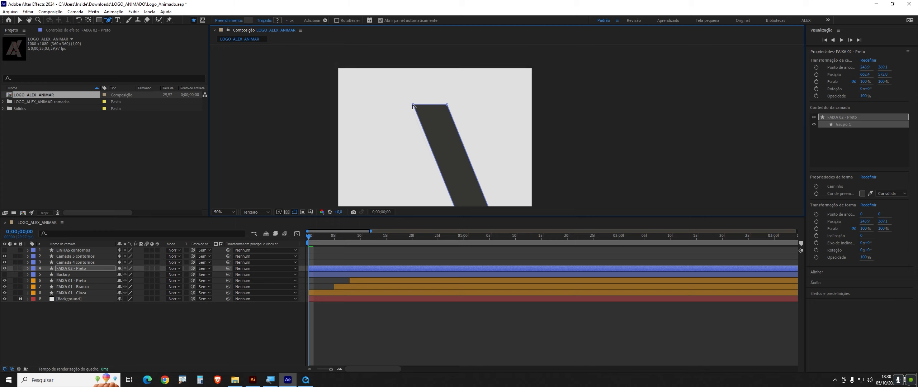
scroll(412, 104, "up", 5)
key("space")
left_click_drag(609, 145, 251, 137)
left_click_drag(590, 142, 170, 134)
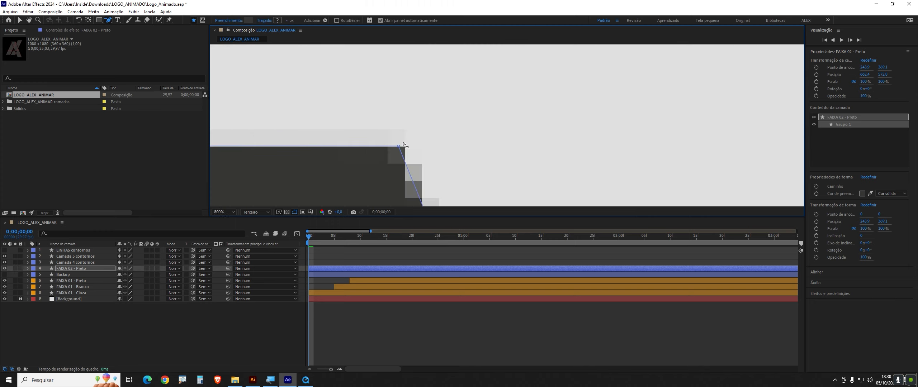
scroll(395, 155, "down", 7)
scroll(399, 158, "up", 2)
left_click_drag(406, 160, 366, 114)
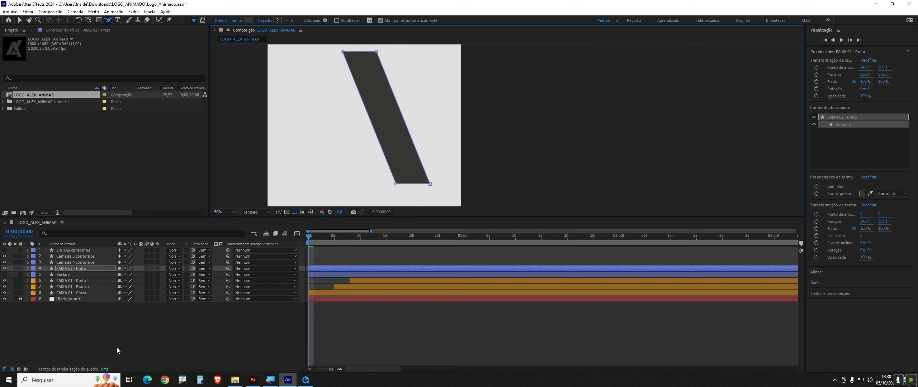
- Switch to the LOGO_ALEX_ANIMAR reference video and scrub back to the moment the second stripe starts growing
left_click(175, 312)
left_click(77, 269)
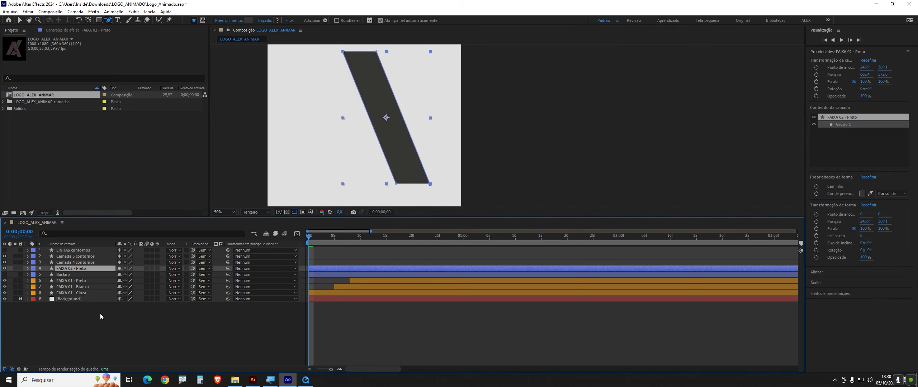
left_click(66, 273)
left_click(66, 270)
left_click(306, 381)
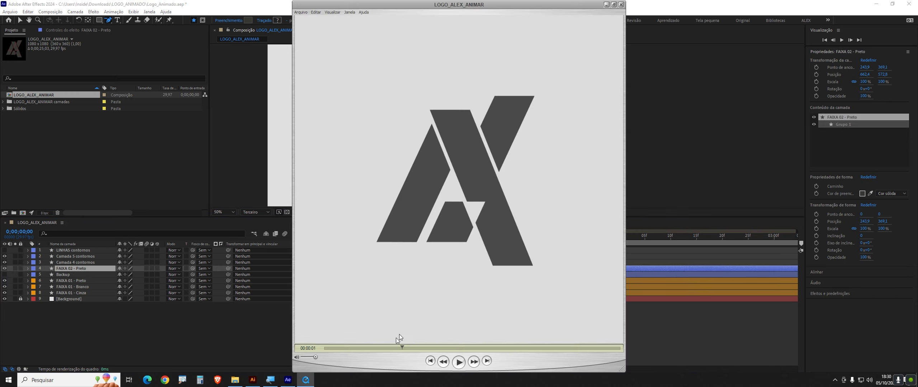
left_click_drag(402, 348, 391, 351)
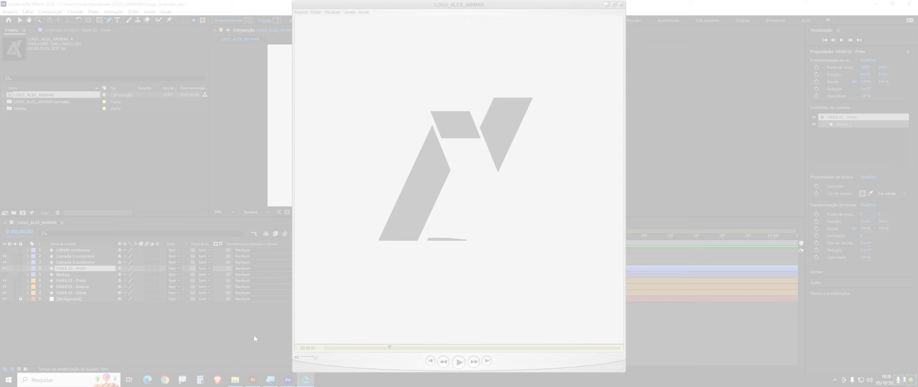
left_click(254, 336)
- Select the FAIXA 02 - Preto layer and solo it together with the Background layer
left_click(79, 269)
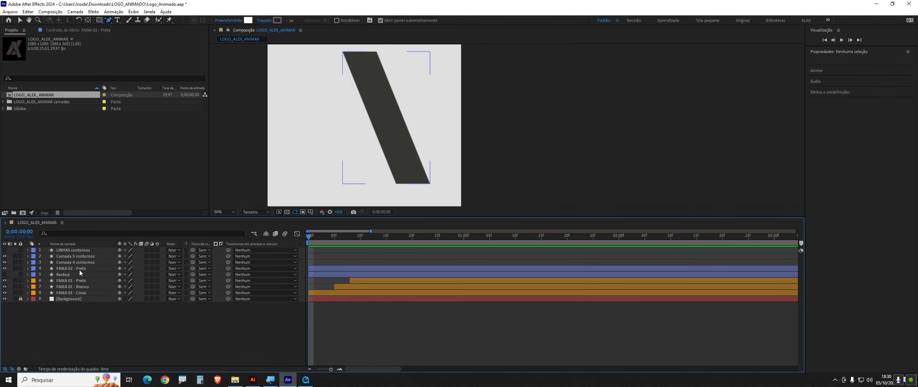
left_click(15, 268)
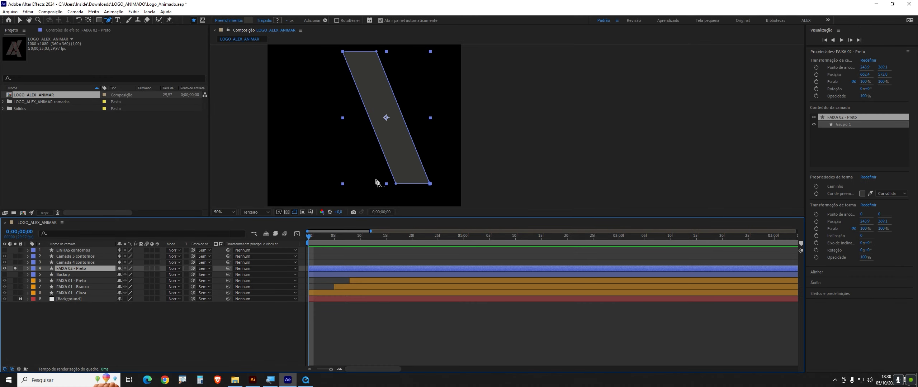
left_click(15, 300)
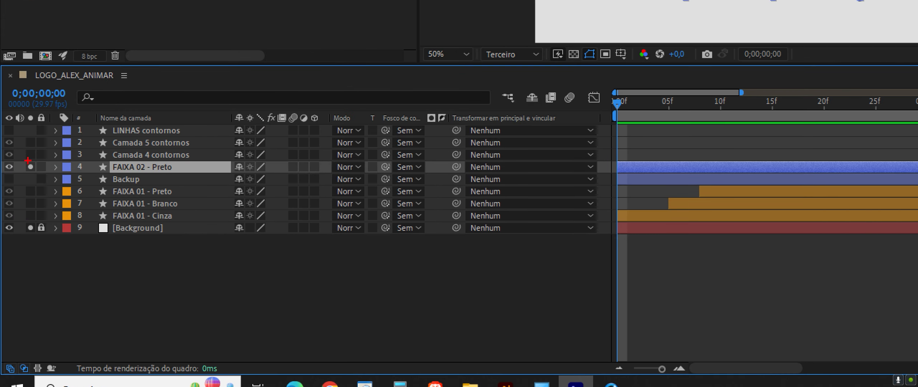
left_click_drag(28, 160, 16, 145)
left_click_drag(30, 232, 38, 258)
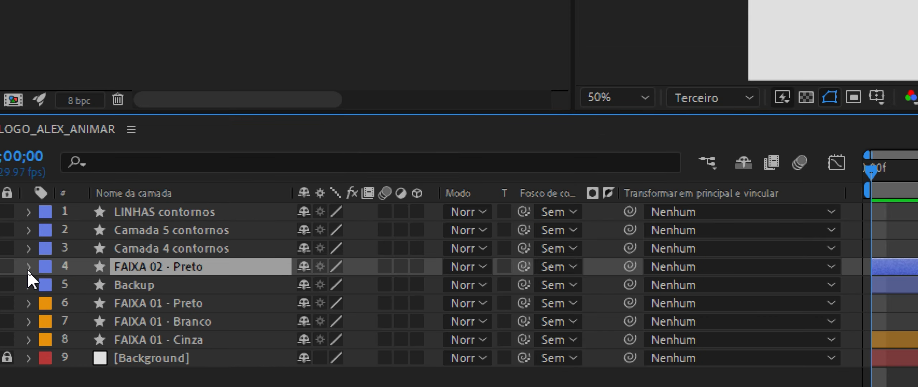
- Expand the FAIXA 02 - Preto contents down to the Caminho property of Caminho 1 in Grupo 1
left_click(28, 267)
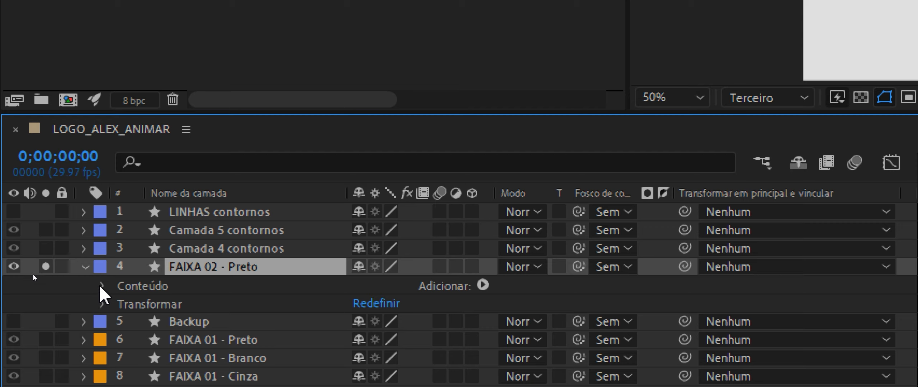
left_click(102, 286)
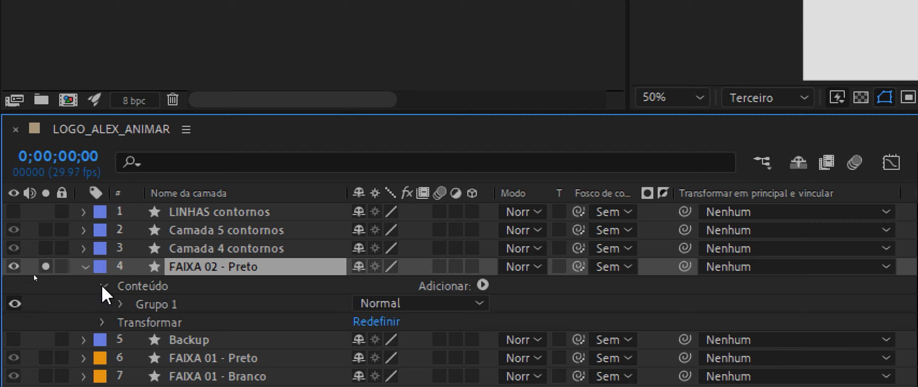
left_click(120, 305)
left_click(140, 323)
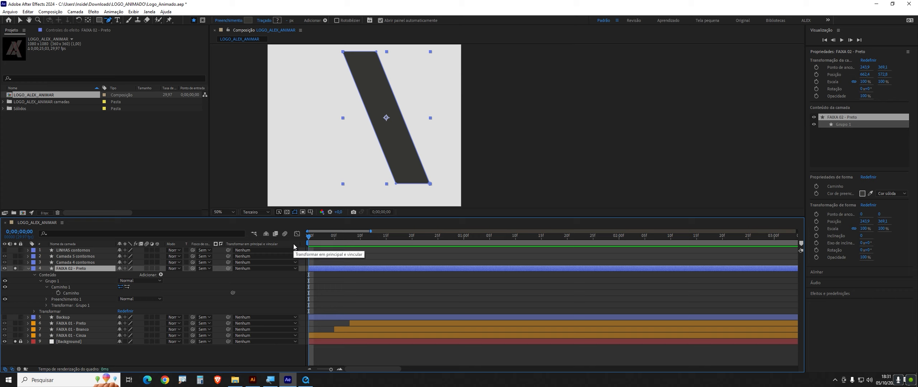
- Step the current time forward through the timeline and return it to frame 0
key("Page_Down")
key("Page_Down")
key("Page_Down")
key("Page_Down")
key("Page_Down")
key("Page_Down")
key("Page_Down")
key("Page_Down")
key("Page_Down")
key("Page_Down")
key("Page_Down")
key("Page_Down")
key("Page_Down")
key("Page_Down")
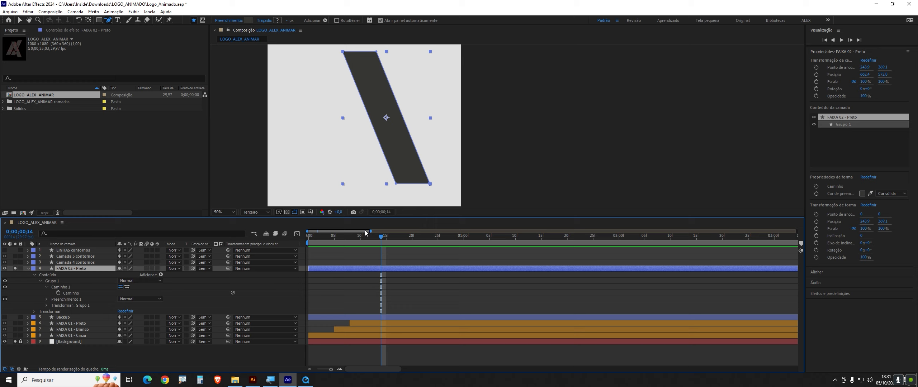
key("Home")
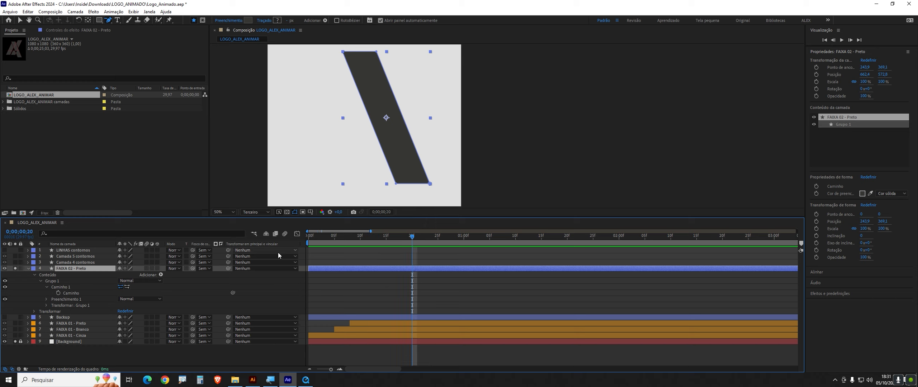
key("Home")
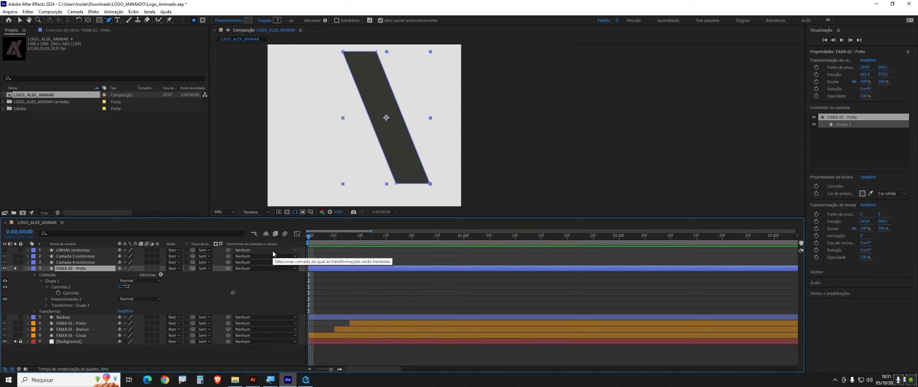
- Advance the current time to frame 20 in two 10-frame jumps
key("space")
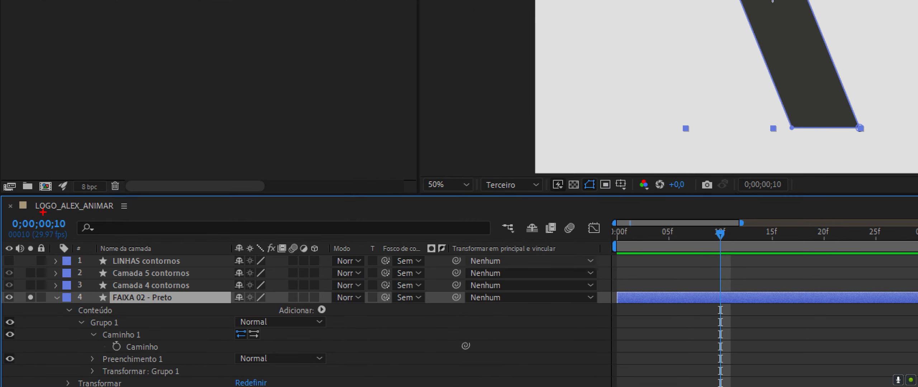
left_click_drag(43, 212, 76, 239)
key("Escape")
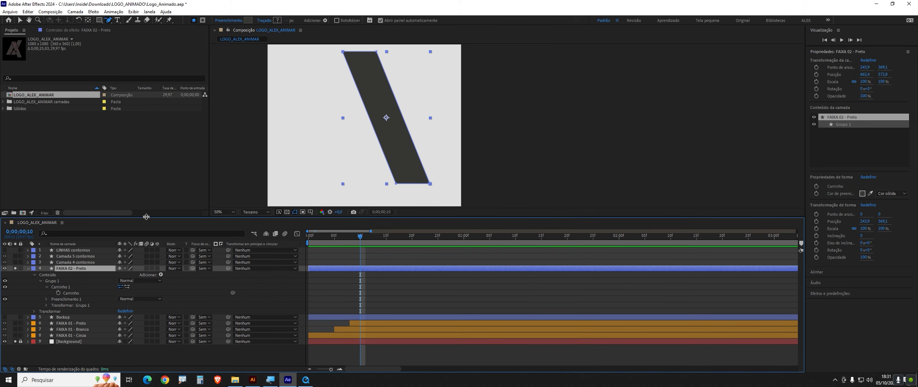
key("shift+Page_Down")
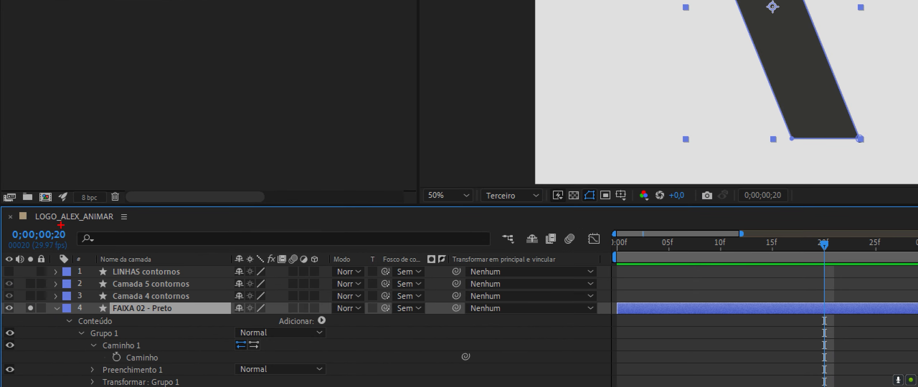
- Enable Caminho keyframing on FAIXA 02 - Preto at frame 20 and return the current time to frame 0
left_click_drag(61, 225, 102, 169)
key("Escape")
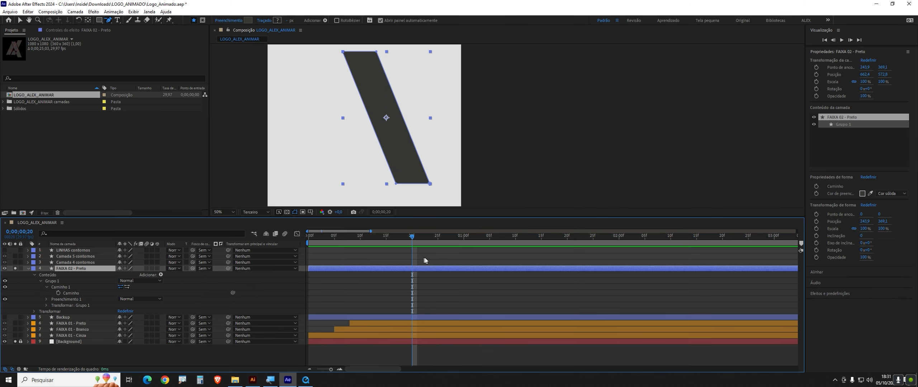
left_click(59, 294)
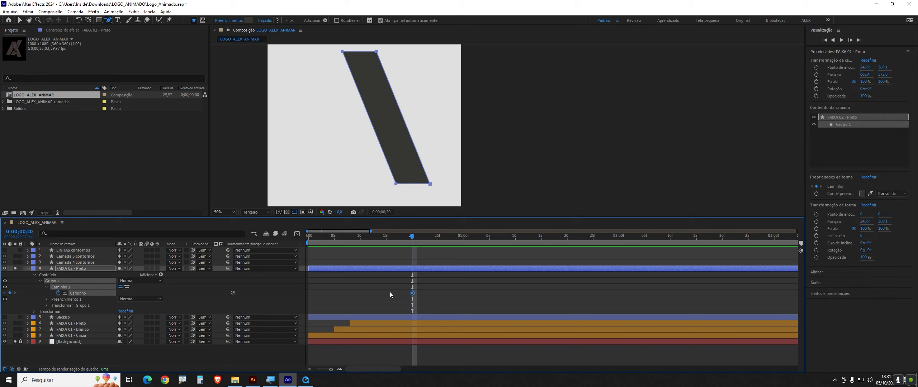
left_click(49, 293)
left_click(82, 293)
left_click_drag(408, 239, 304, 259)
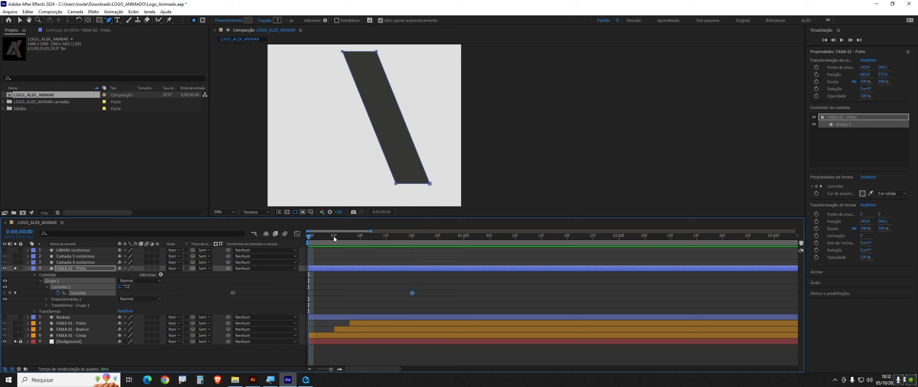
left_click(359, 296)
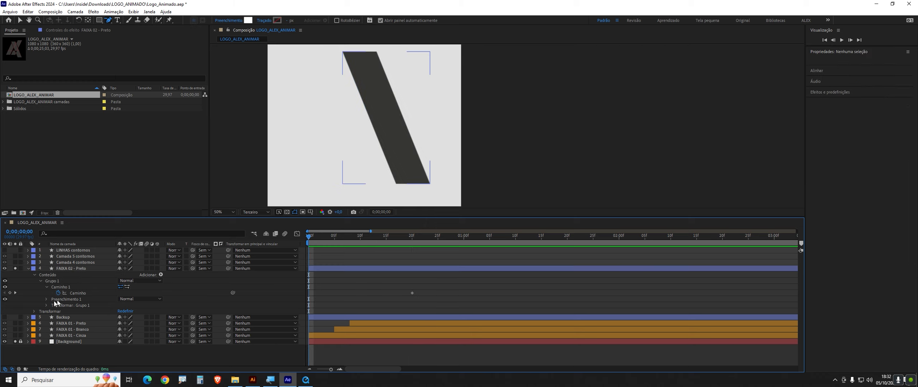
left_click(78, 293)
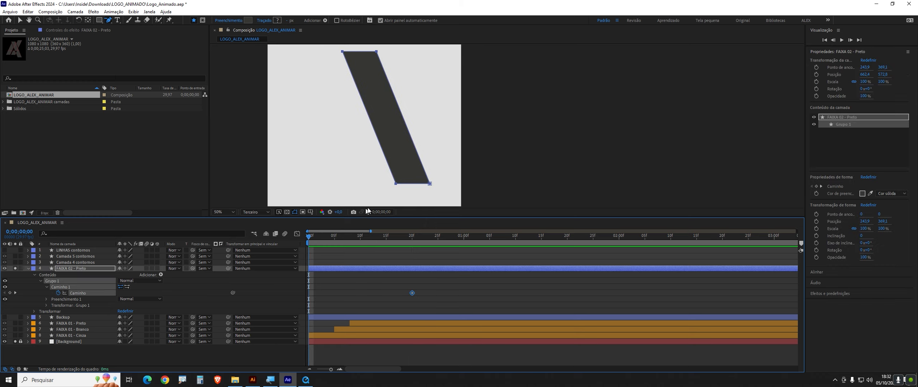
left_click(370, 298)
left_click(85, 293)
left_click(17, 22)
left_click(368, 180)
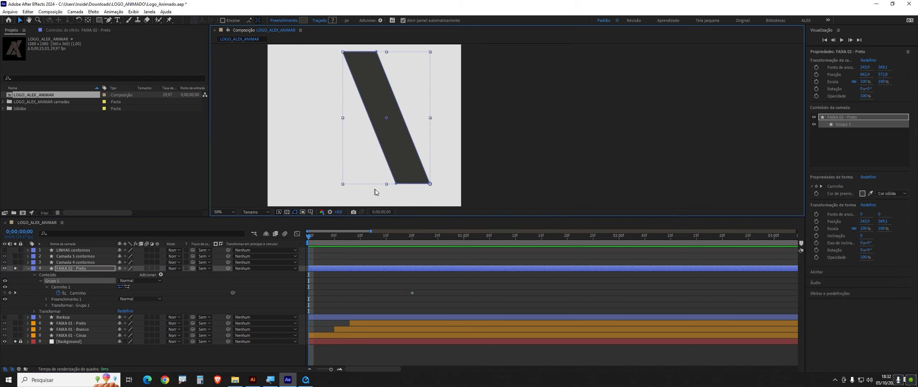
left_click(394, 196)
left_click(397, 181)
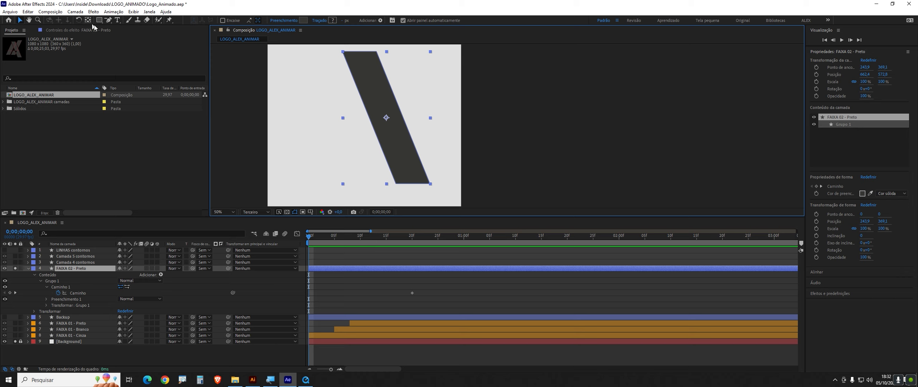
- Select the two lower path points of the FAIXA 02 - Preto stripe and move them up close to its upper edge at frame 0
left_click(108, 20)
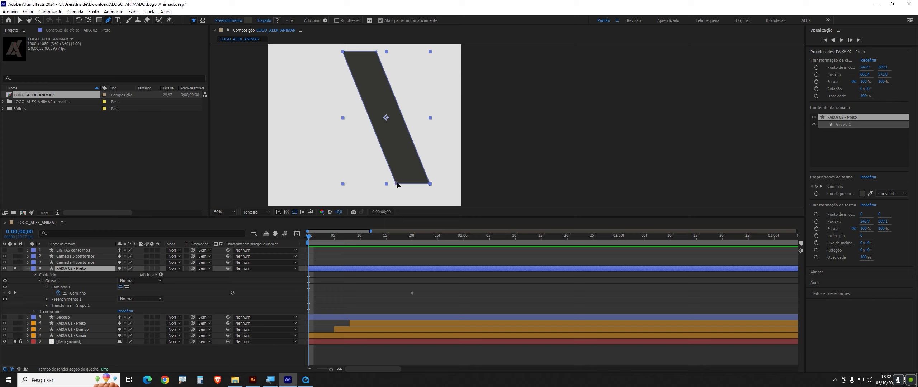
left_click(396, 185)
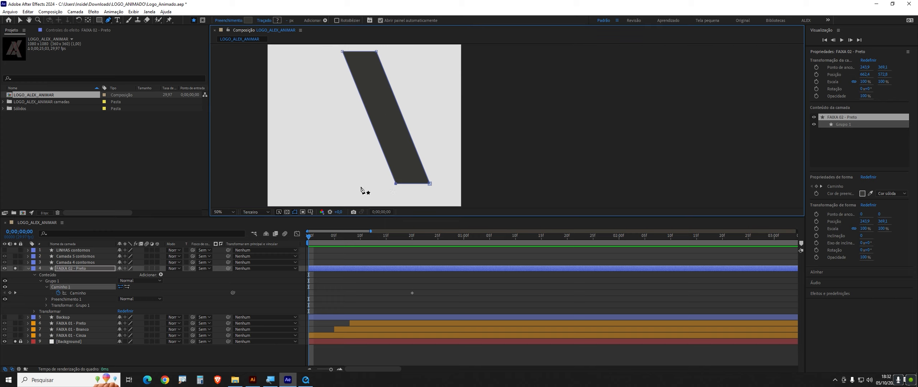
left_click(21, 20)
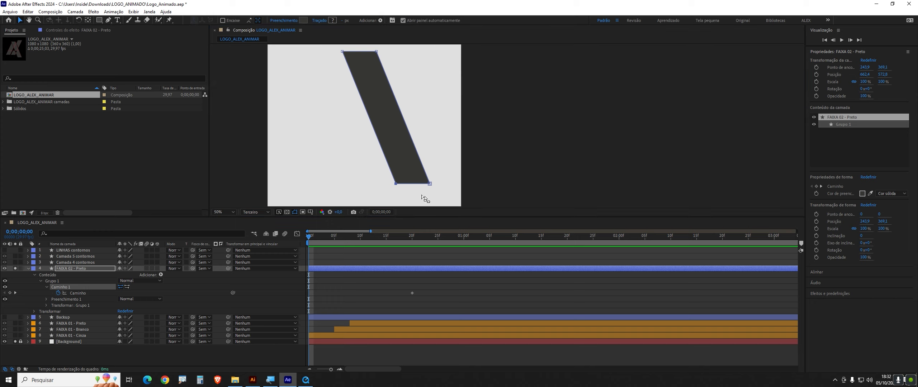
left_click(107, 21)
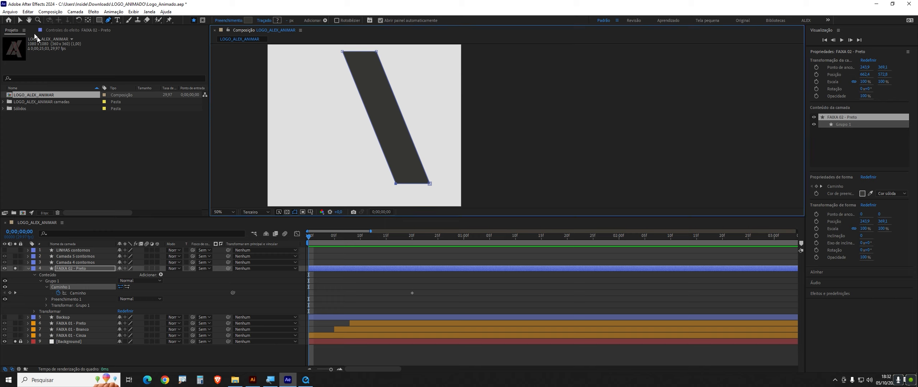
left_click(20, 20)
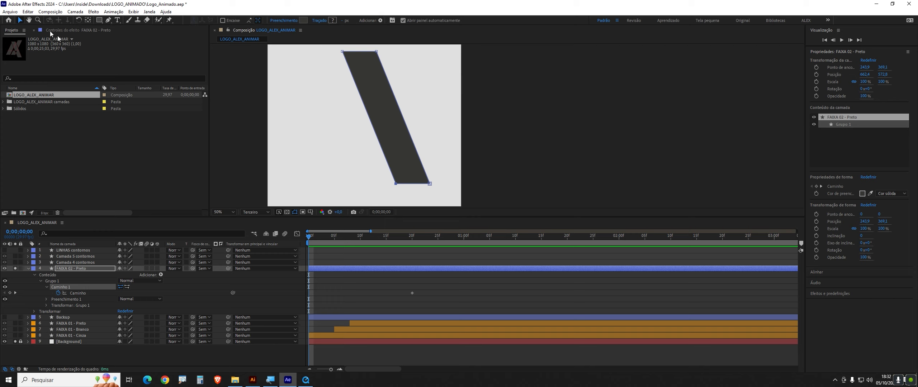
left_click_drag(435, 179, 422, 192)
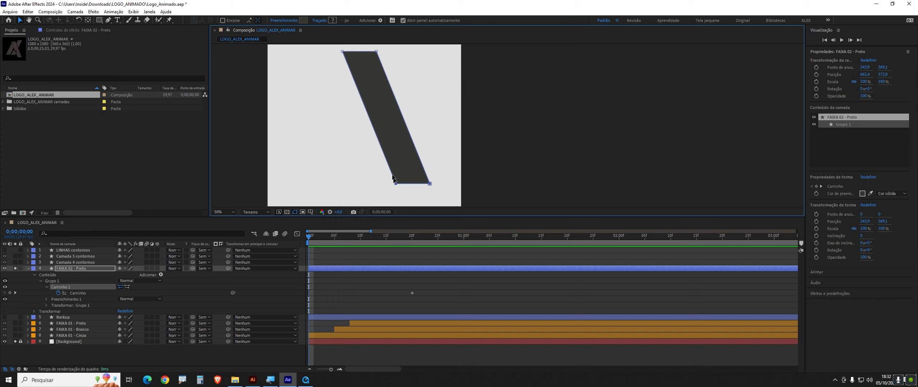
left_click_drag(393, 178, 346, 56)
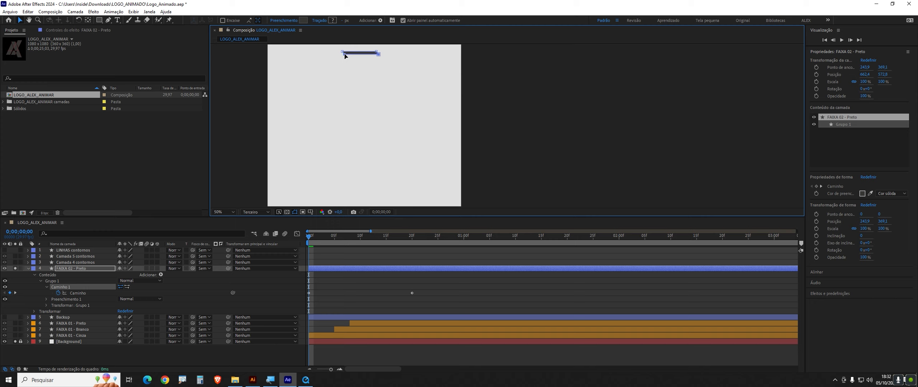
- Align the two lower path points exactly with the upper ones so the stripe collapses to a line at frame 0
scroll(350, 53, "up", 6)
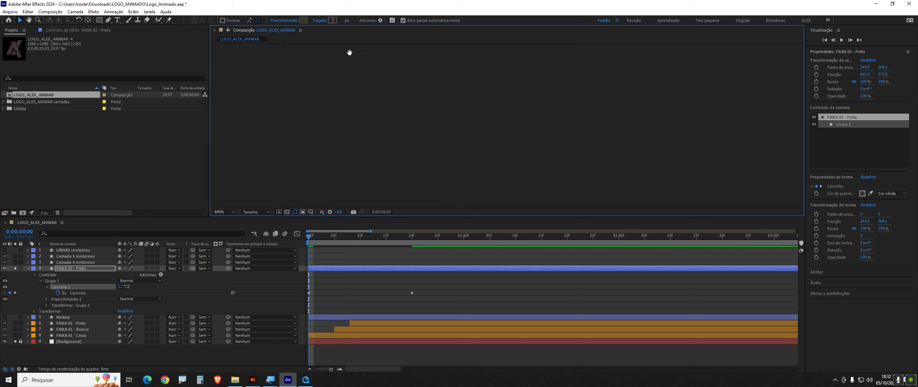
key("h")
left_click_drag(350, 53, 550, 240)
left_click_drag(407, 120, 526, 204)
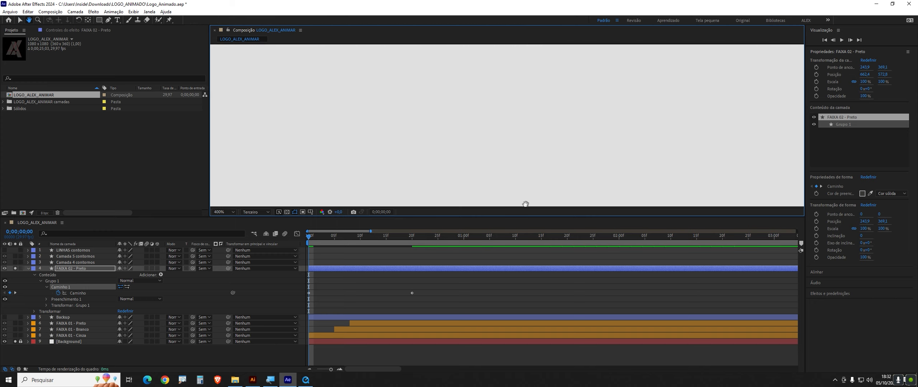
left_click_drag(399, 102, 523, 177)
left_click_drag(417, 117, 499, 132)
key("v")
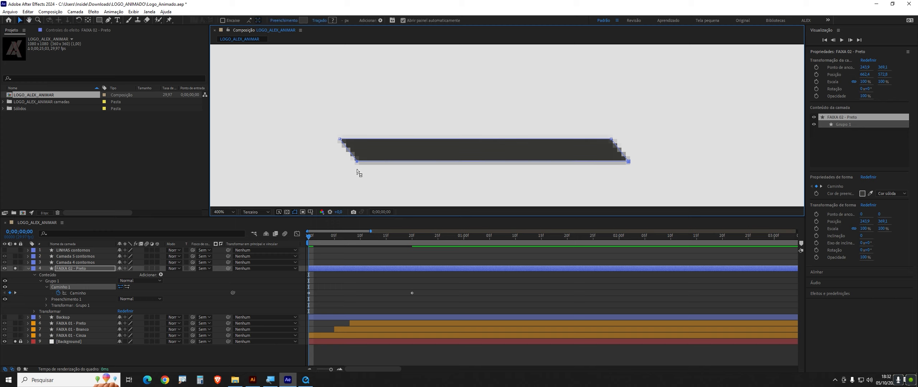
left_click_drag(358, 163, 341, 141)
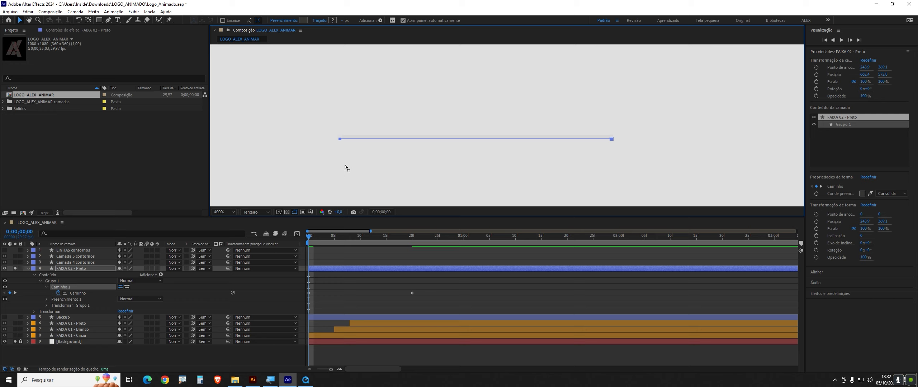
- Preview the stripe's path animation with the full composition in view
scroll(344, 164, "down", 5)
scroll(349, 164, "up", 2)
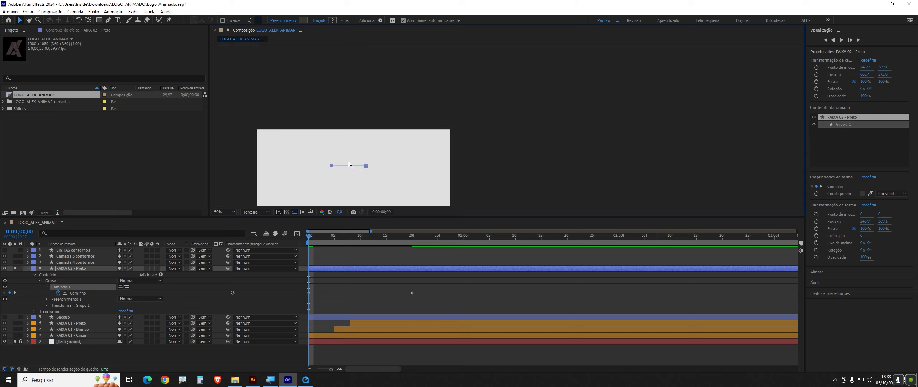
mouse_move(353, 172)
left_mouse_down()
mouse_move(347, 123)
mouse_move(370, 87)
left_mouse_up()
key("space")
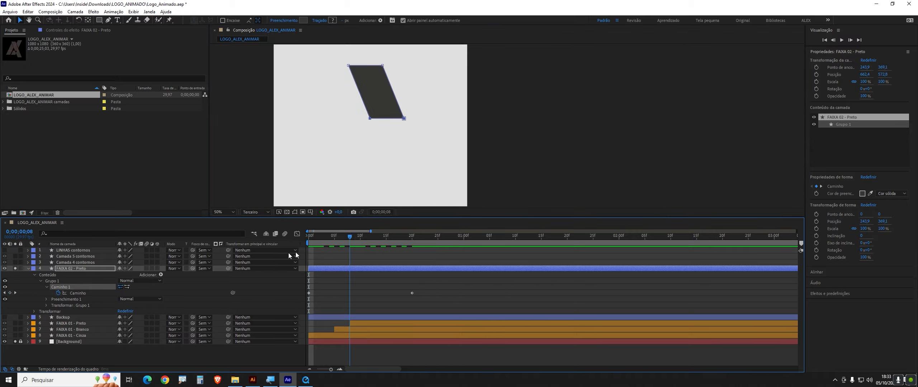
key("space")
key("space")
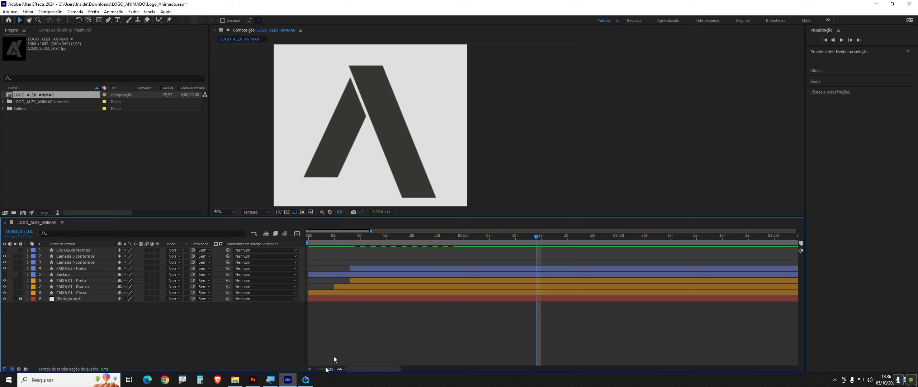
- Apply Easy Ease to both Caminho keyframes of FAIXA 02 - Preto and pull their speed handles into a sharp peak midway between them
left_click_drag(319, 233, 371, 235)
left_click(89, 270)
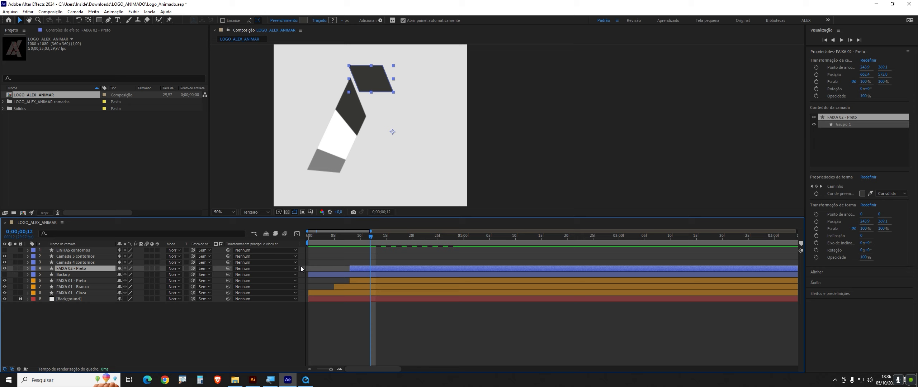
left_click(28, 268)
left_click_drag(464, 292, 329, 299)
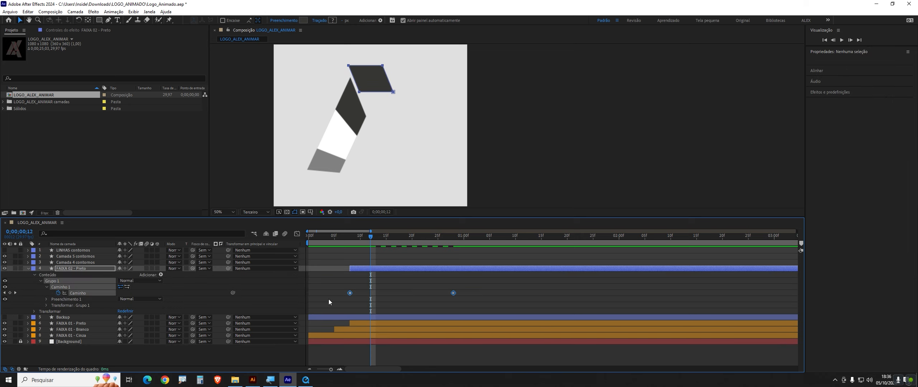
left_click(297, 235)
left_click_drag(498, 284, 346, 248)
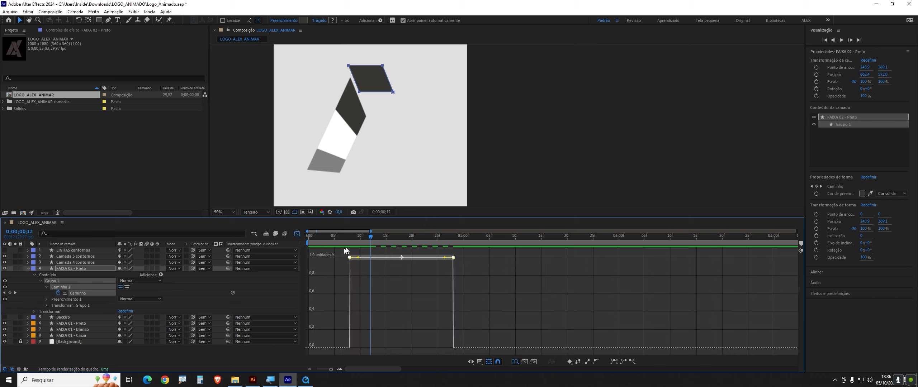
left_click(614, 362)
left_click_drag(487, 339, 404, 351)
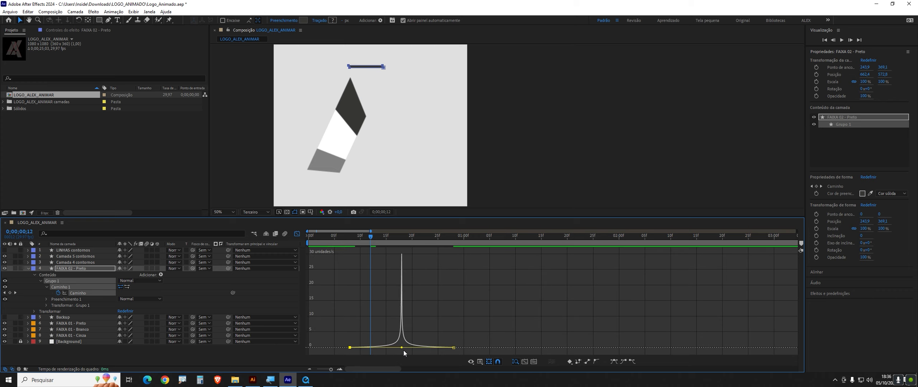
- Preview the eased stripe animation from near the start of the timeline
left_click(328, 240)
key("space")
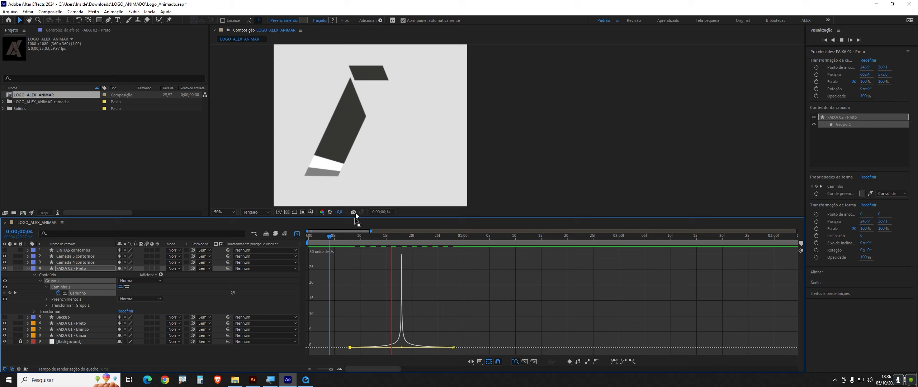
left_click(334, 247)
key("space")
- Switch to the LOGO_ALEX_ANIMAR reference video, play it to compare the stripe timing, and return to After Effects
left_click(312, 380)
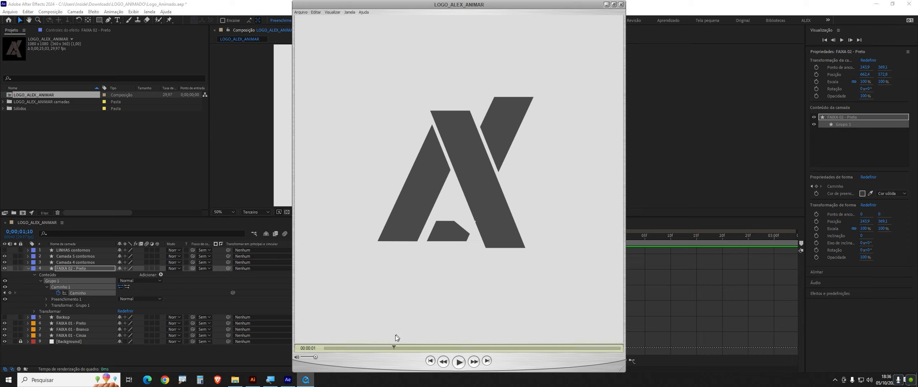
key("space")
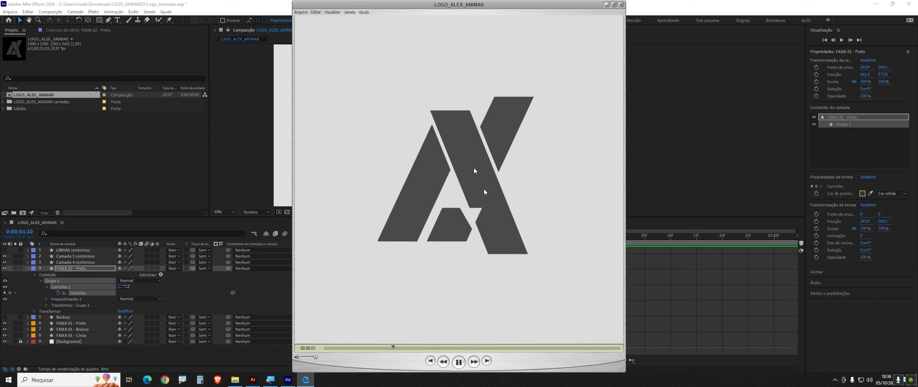
key("space")
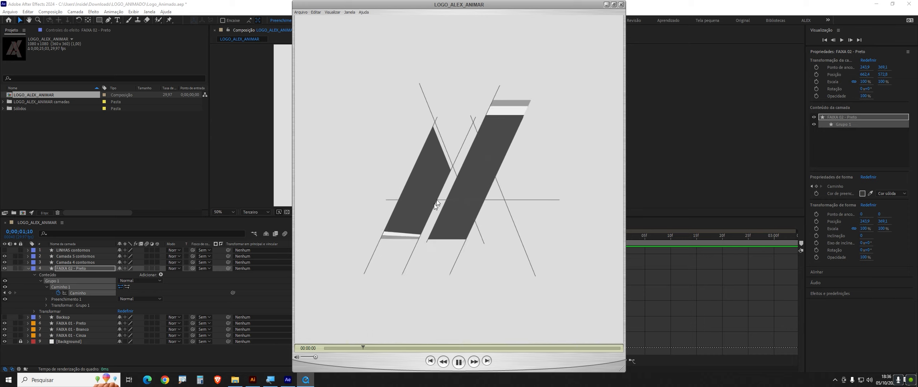
left_click(673, 322)
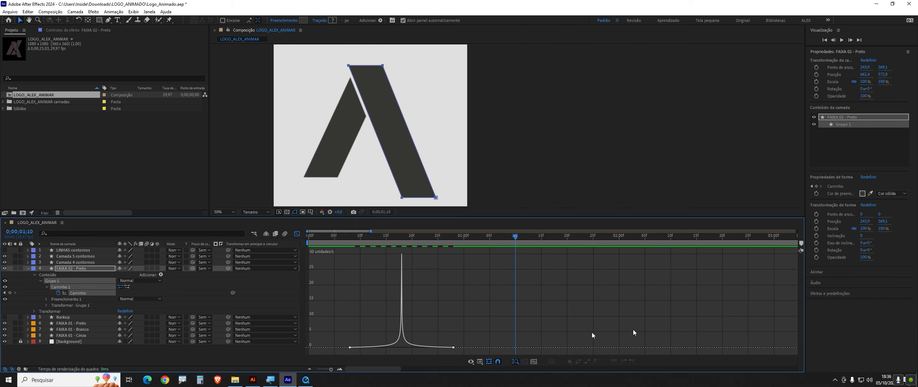
- Close the graph editor, collapse the FAIXA 02 - Preto layer, and set the current time to 0;00;01;04
left_click(297, 234)
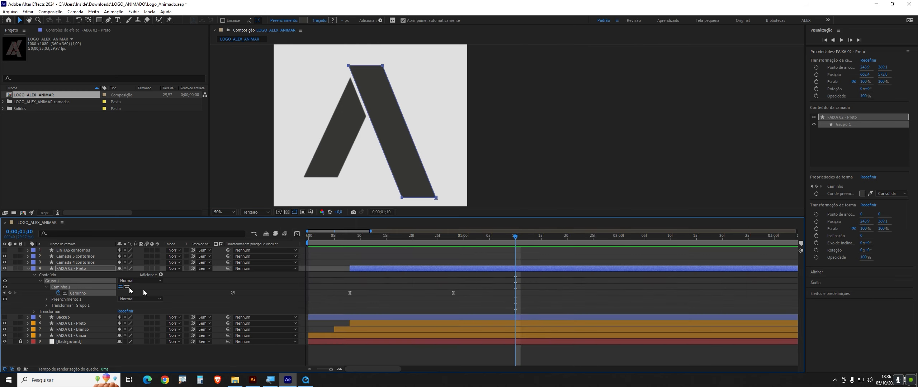
left_click(27, 269)
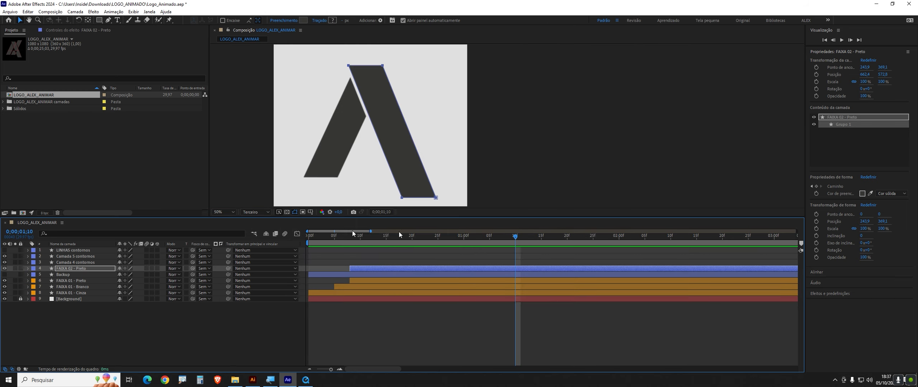
left_click_drag(371, 242, 484, 257)
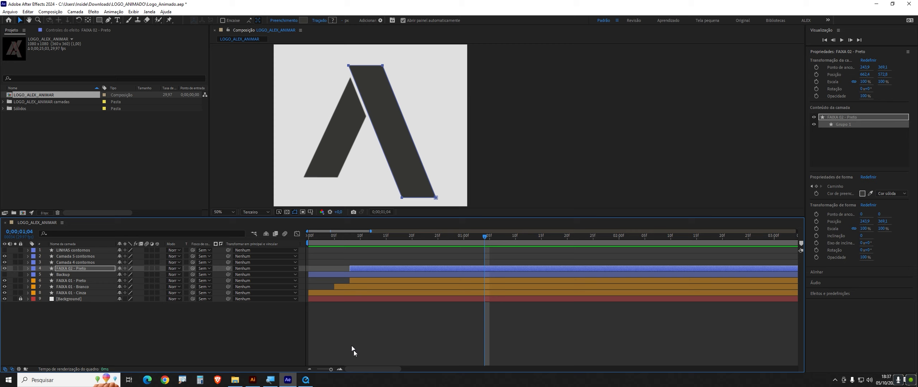
- Switch to the video player and examine the reference logo animation around 00:00:01, where the second diagonal band forms
left_click(306, 380)
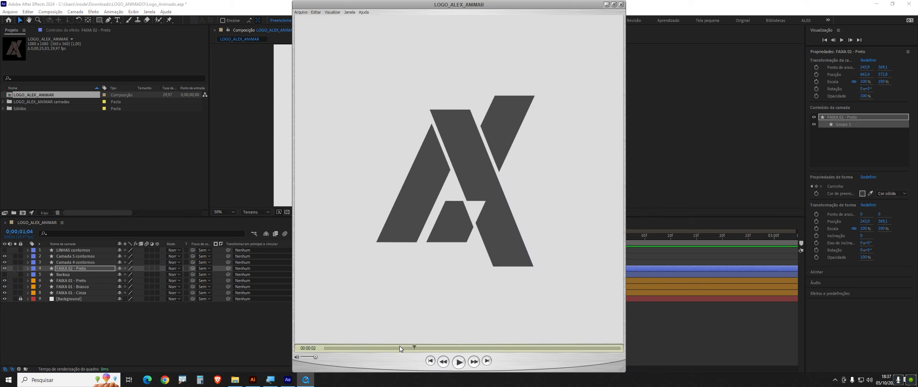
left_click_drag(414, 350, 376, 362)
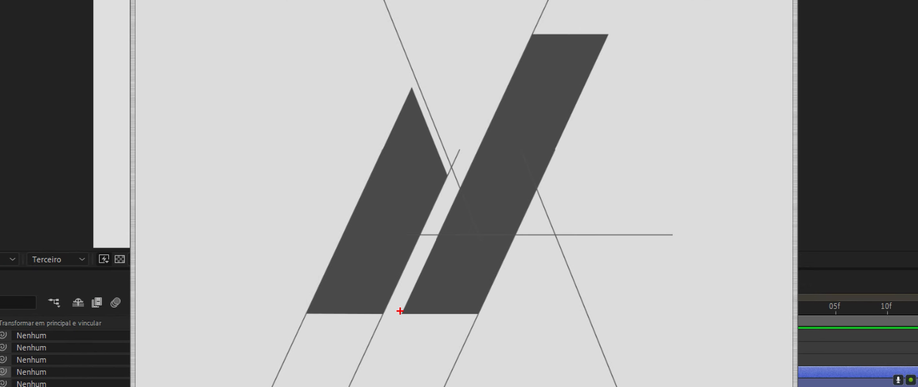
mouse_move(400, 311)
left_mouse_down()
mouse_move(546, 7)
mouse_move(533, 41)
mouse_move(524, 40)
mouse_move(611, 31)
mouse_move(540, 243)
mouse_move(496, 290)
mouse_move(477, 333)
mouse_move(483, 317)
mouse_move(389, 314)
left_mouse_up()
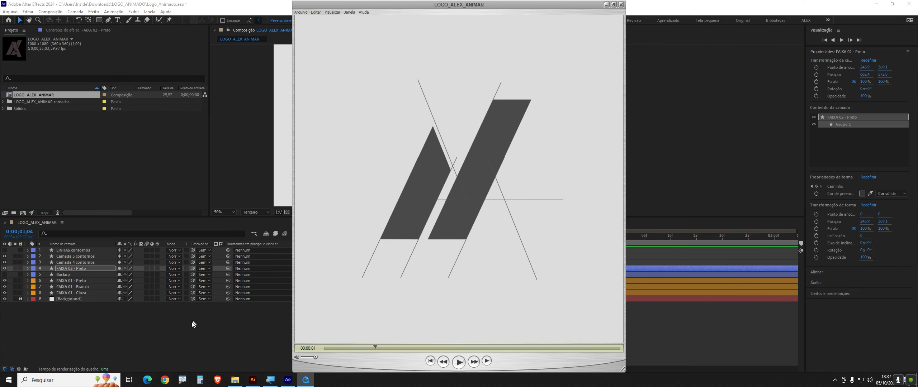
left_click(193, 324)
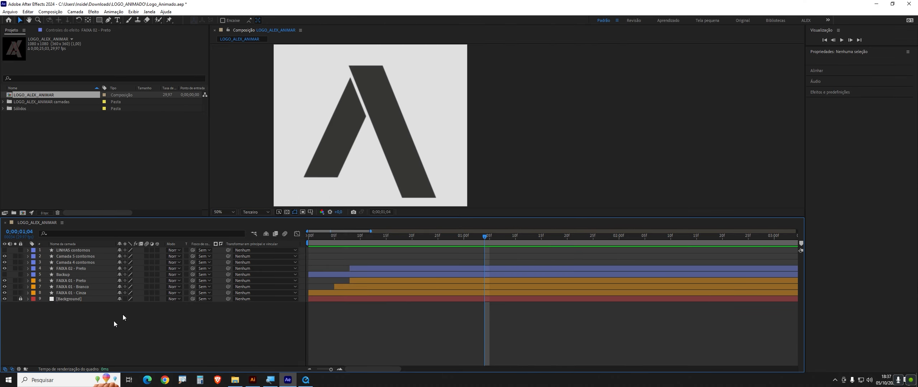
- Move the Backup layer above FAIXA 02 - Preto in the layer stack and make it visible
left_click(66, 275)
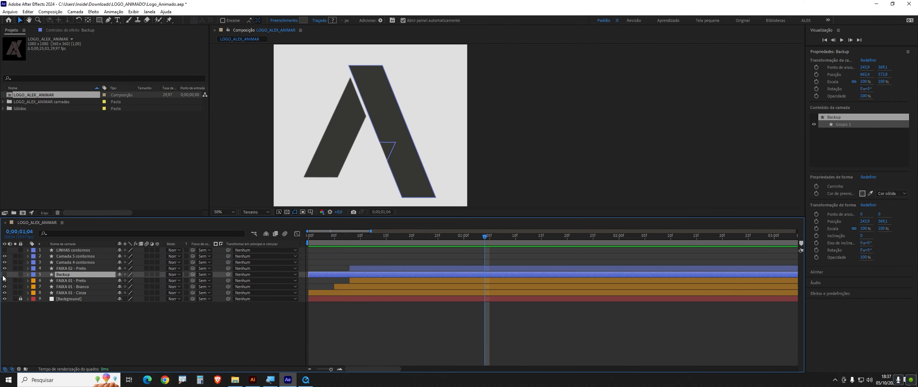
left_click(95, 269)
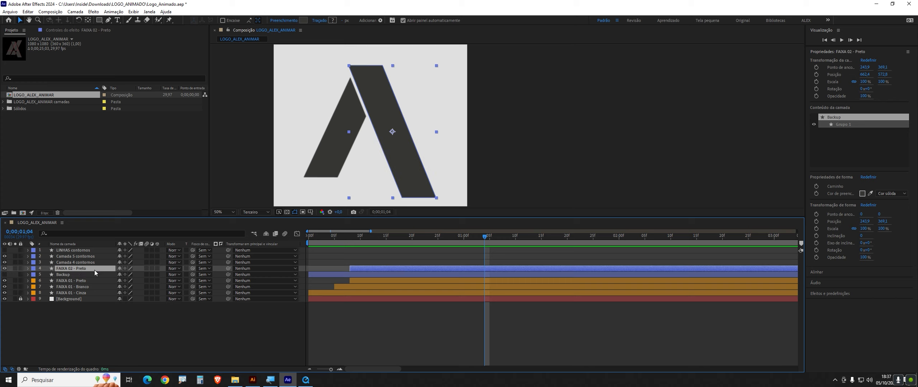
left_click(68, 275)
left_click_drag(67, 275, 66, 268)
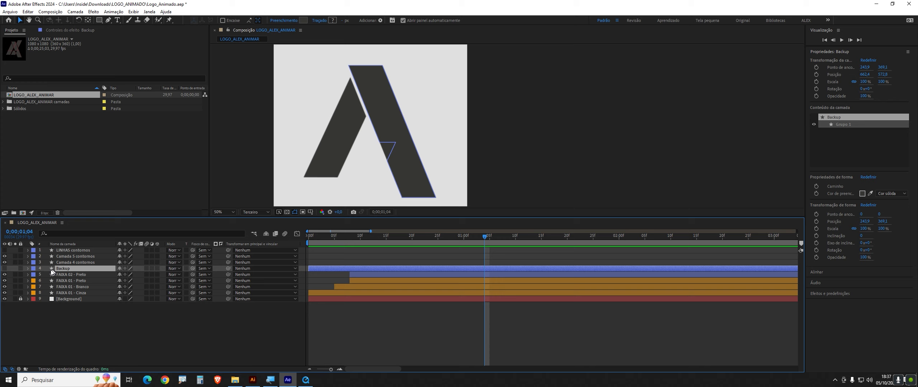
left_click(4, 269)
- Duplicate the Backup layer and rename the copy FAIXA 03 - Preto
key("ctrl+d")
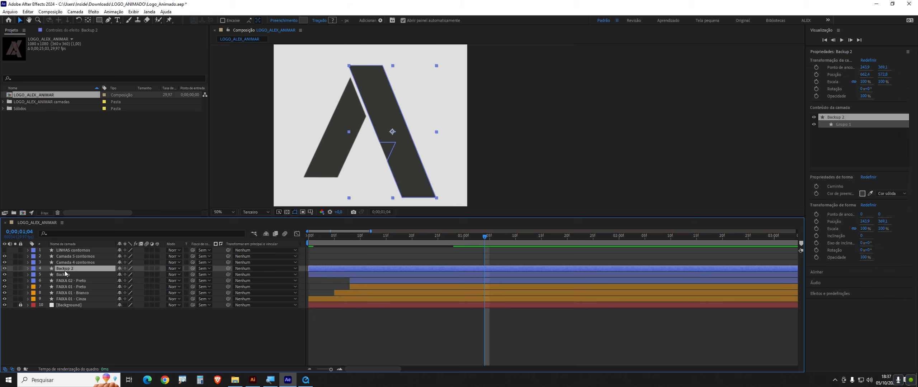
key("Return")
type("FA")
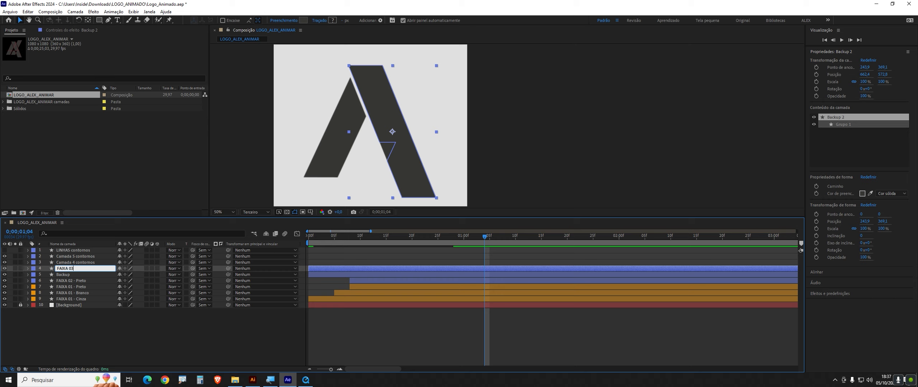
type("IXA 03 - Preto")
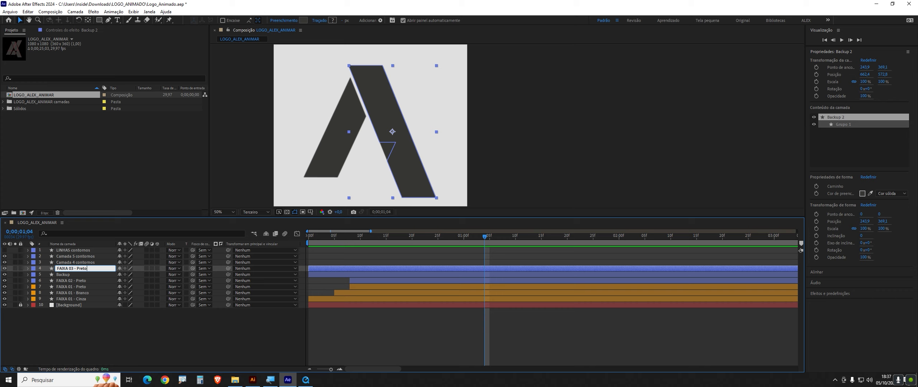
left_click(59, 322)
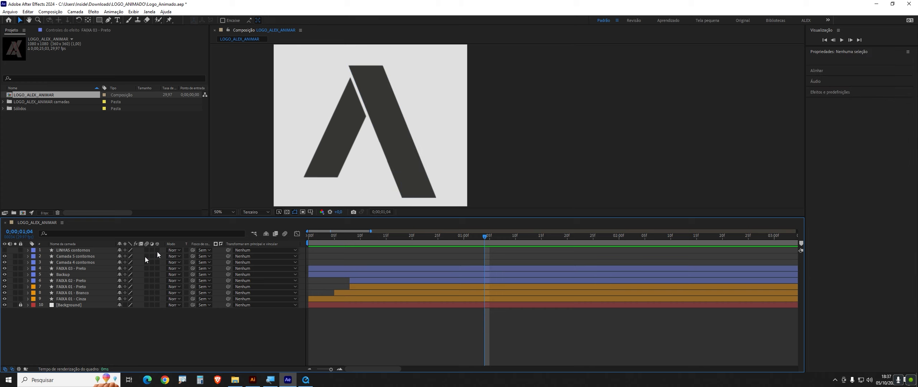
- Shift the FAIXA 03 - Preto shape to the right of the FAIXA 02 band and flip it vertically
left_click(76, 270)
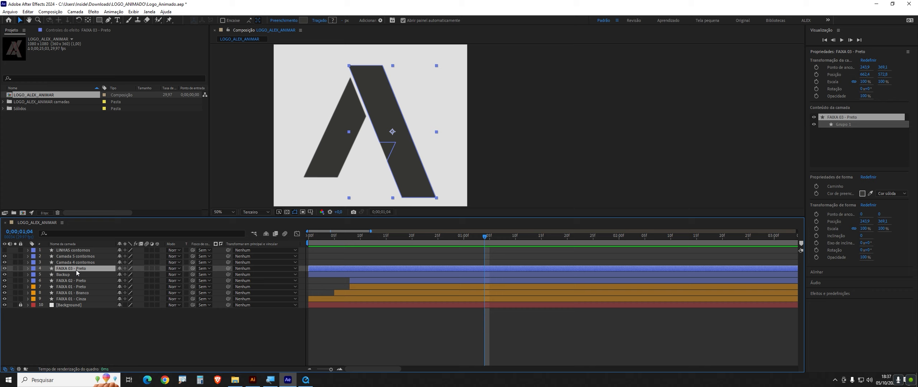
left_click_drag(389, 110, 430, 115)
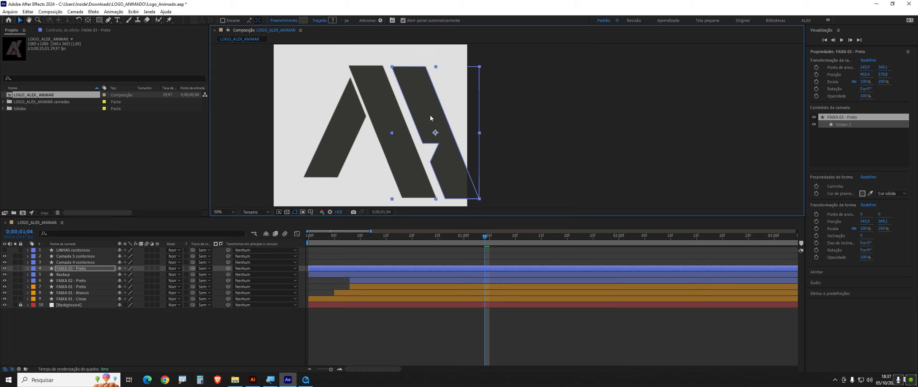
right_click(88, 271)
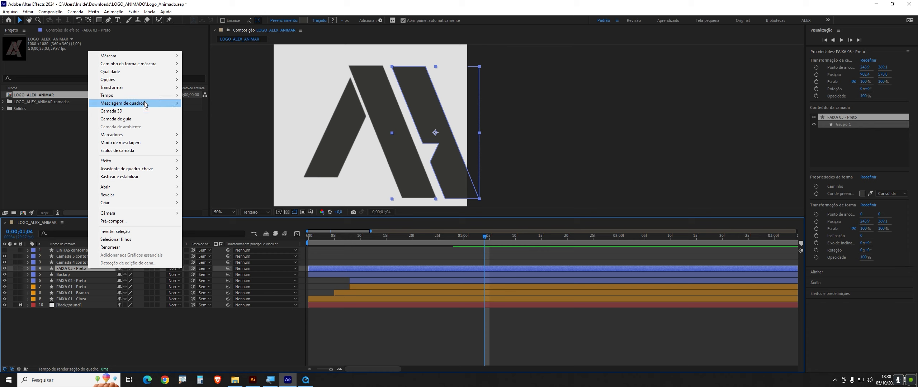
mouse_move(151, 90)
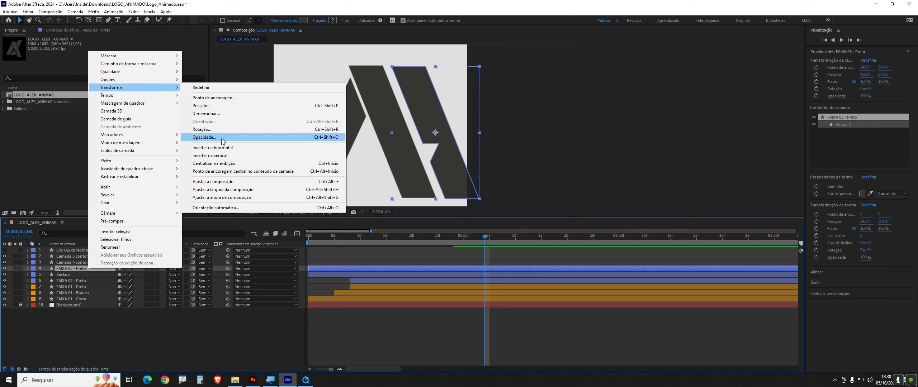
left_click(222, 156)
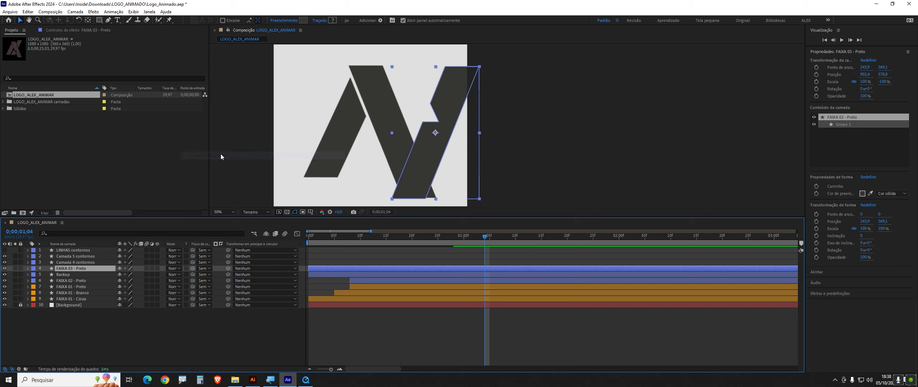
- Show the rulers, place a horizontal guide along the small band's bottom edge, and move the flipped FAIXA 03 shape onto it, beside that band
left_click_drag(435, 158, 415, 149)
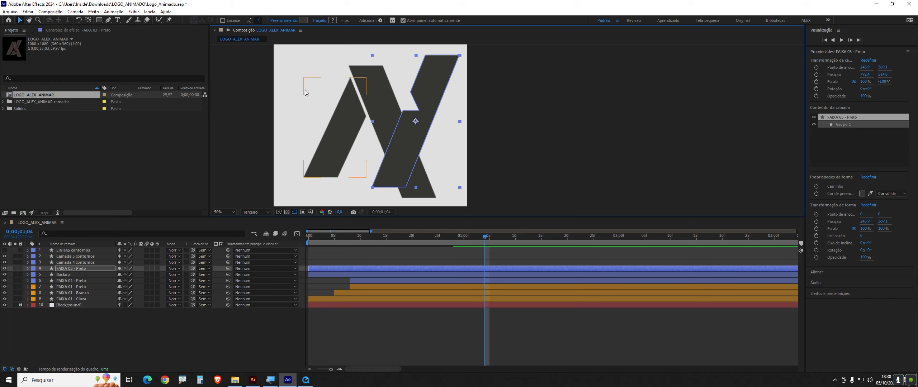
key("ctrl+r")
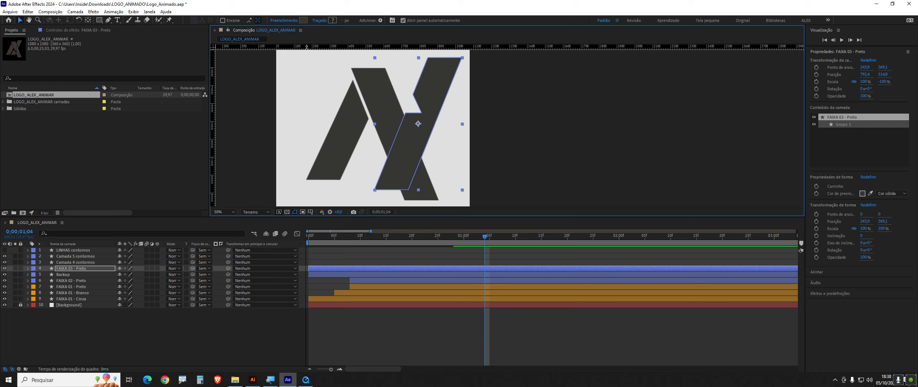
left_click_drag(307, 47, 327, 179)
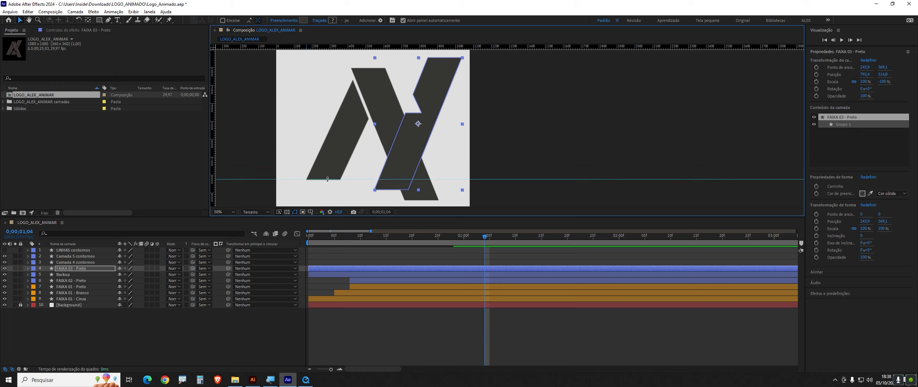
left_click_drag(406, 159, 383, 153)
left_click(79, 309)
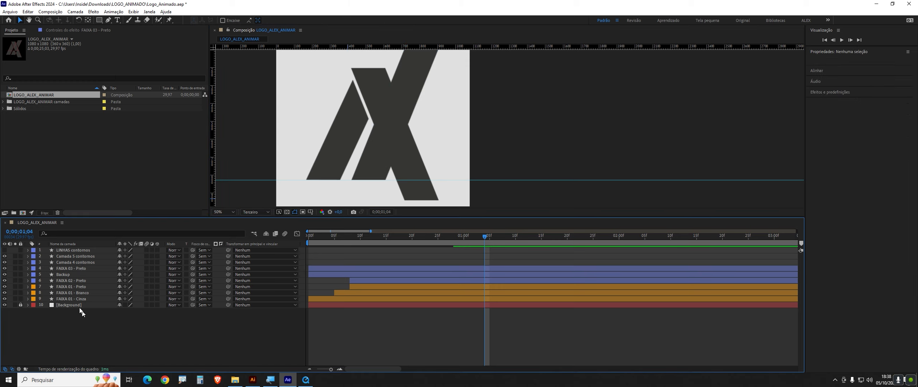
- Change the fill colour of FAIXA 03 - Preto to bright green 5EF900
left_click(77, 268)
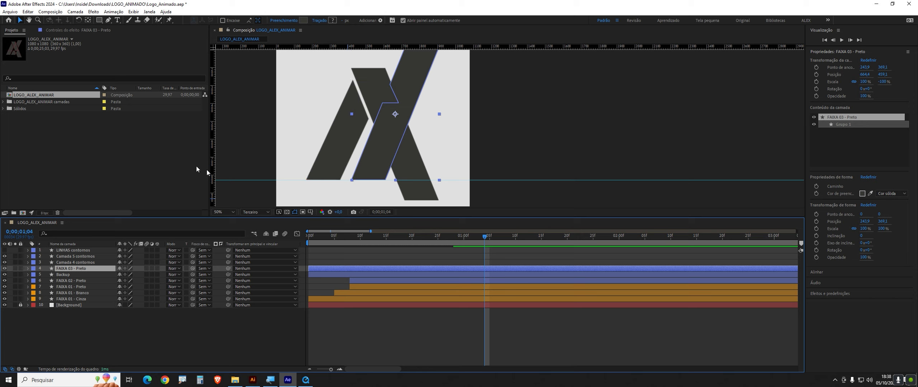
left_click(303, 20)
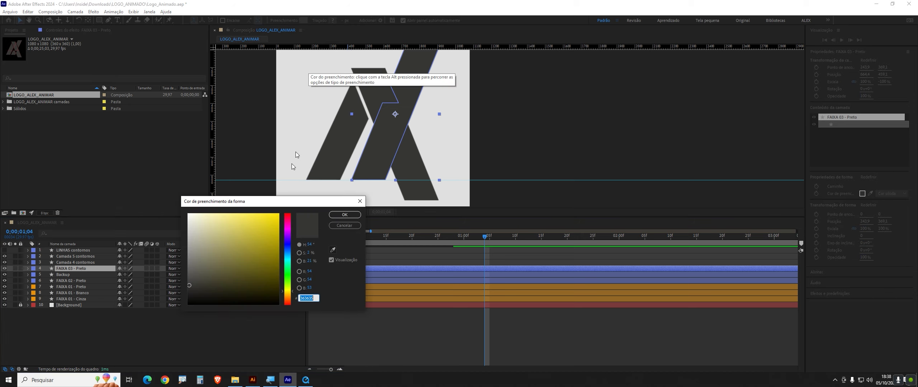
left_click(288, 281)
left_click(259, 224)
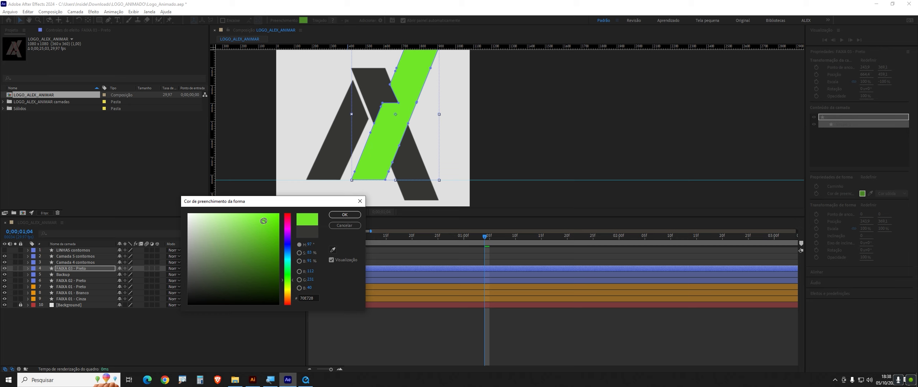
mouse_move(260, 219)
left_mouse_down()
mouse_move(277, 251)
mouse_move(287, 215)
left_mouse_up()
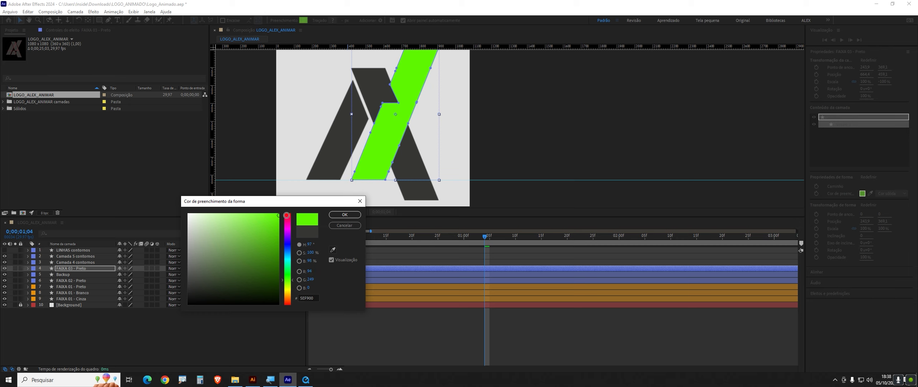
left_click(345, 215)
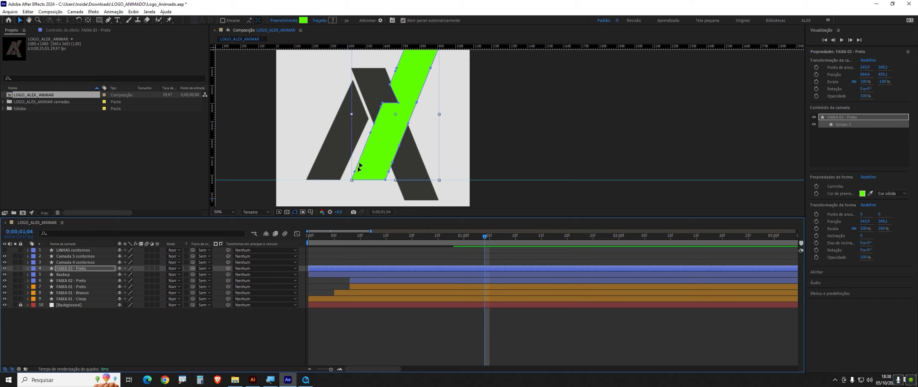
- Compare the green band's placement with the Camada 4 and Camada 5 contour shapes at 0;00;17;18
key("period")
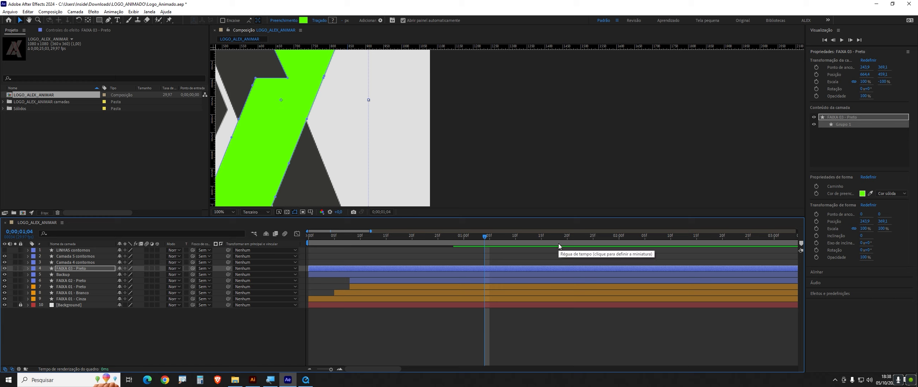
scroll(558, 248, "down", 5)
scroll(558, 247, "down", 2)
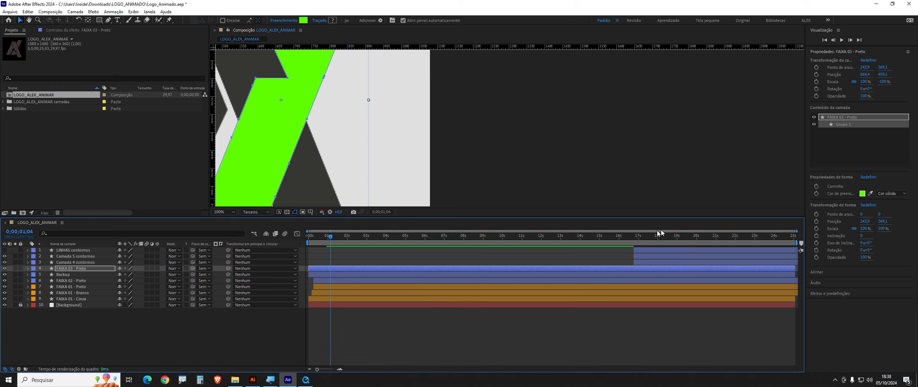
left_click(650, 239)
left_click_drag(444, 135, 552, 137)
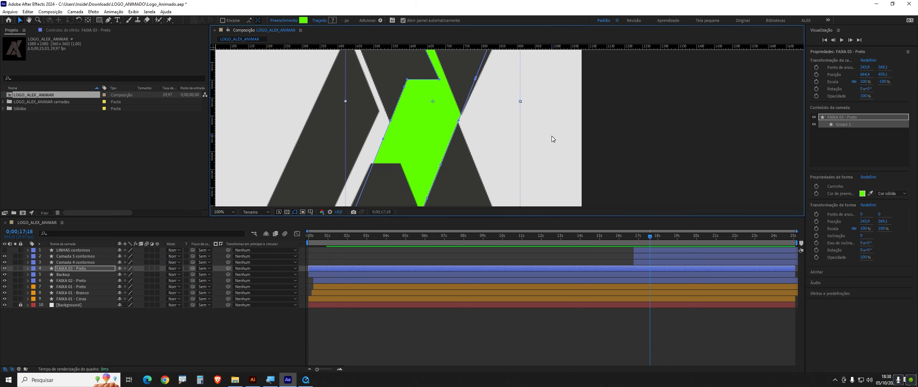
scroll(545, 136, "down", 1)
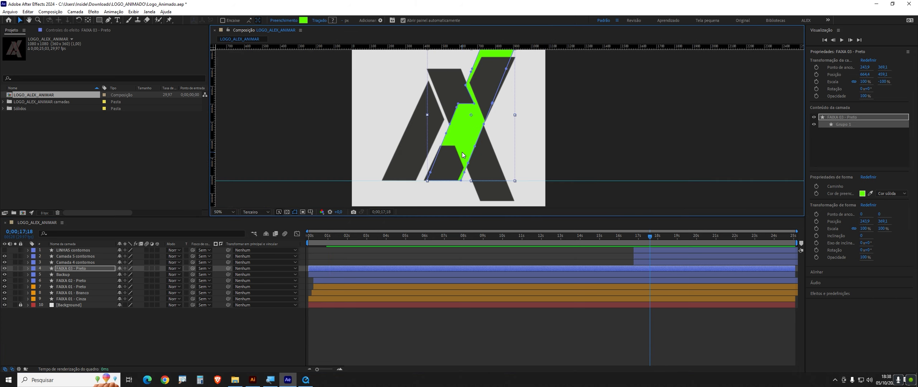
scroll(462, 152, "up", 1)
left_click_drag(435, 155, 526, 94)
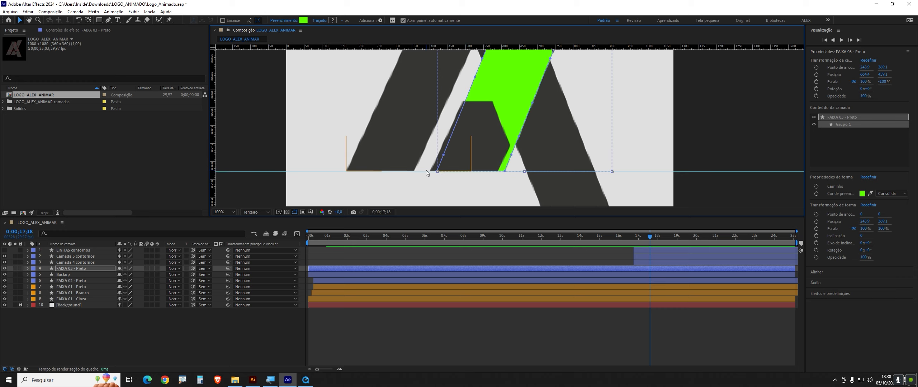
left_click_drag(522, 107, 503, 170)
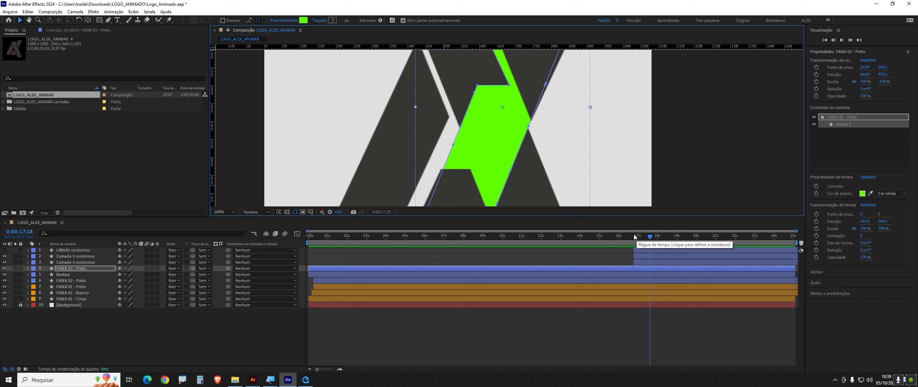
- At 0;00;03;26, remove the extra vertices along the lower edges of the green FAIXA 03 - Preto band with the Delete Vertex tool
left_click_drag(412, 237, 384, 238)
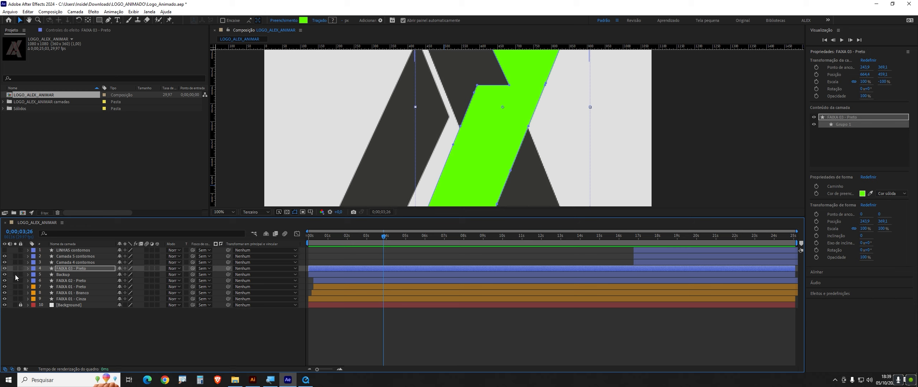
scroll(486, 96, "down", 2)
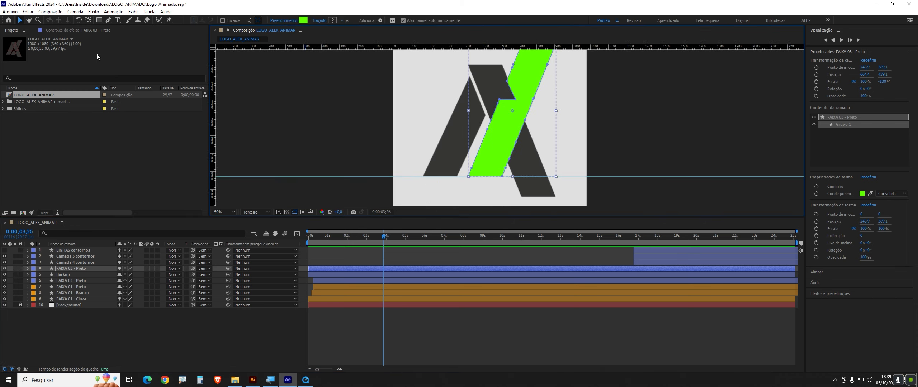
left_click(107, 21)
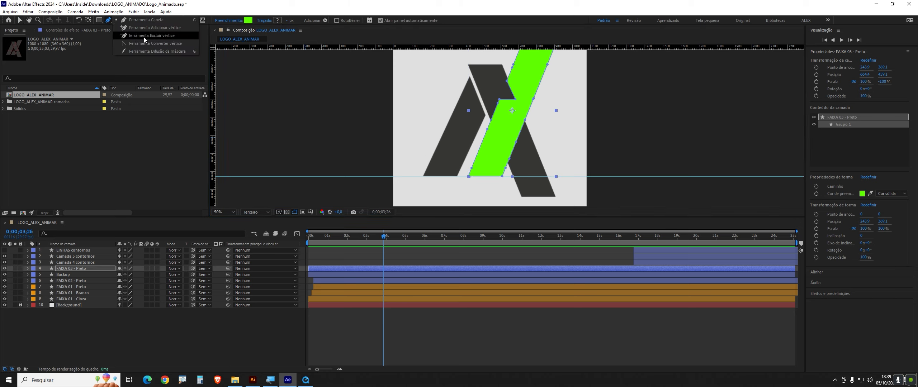
scroll(499, 160, "up", 2)
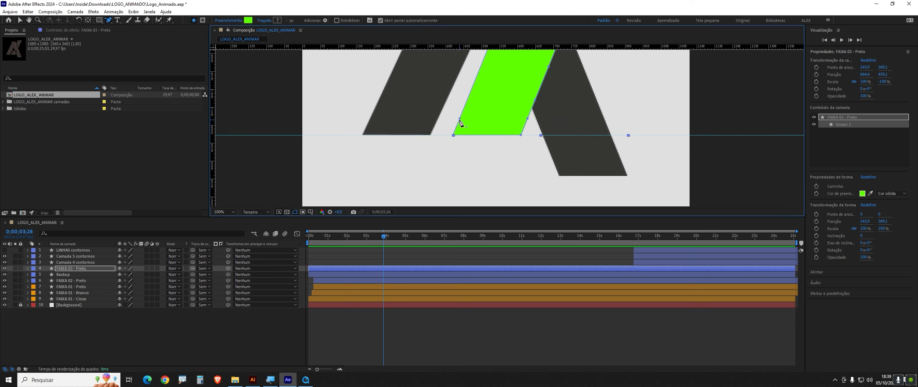
scroll(514, 125, "up", 2)
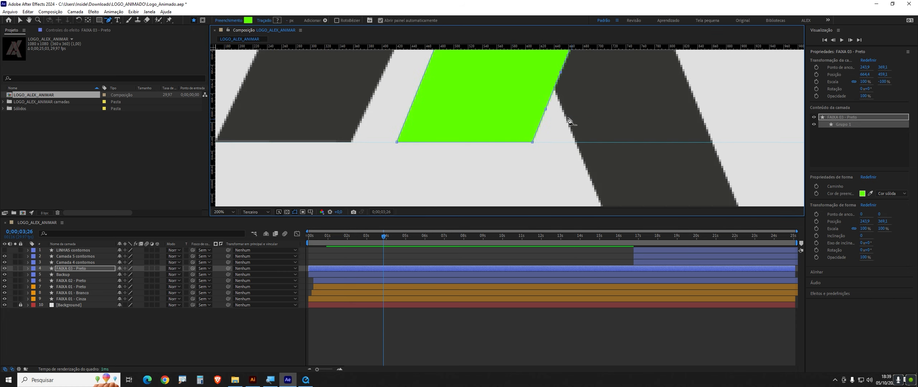
left_click(545, 109)
left_click_drag(559, 98, 529, 139)
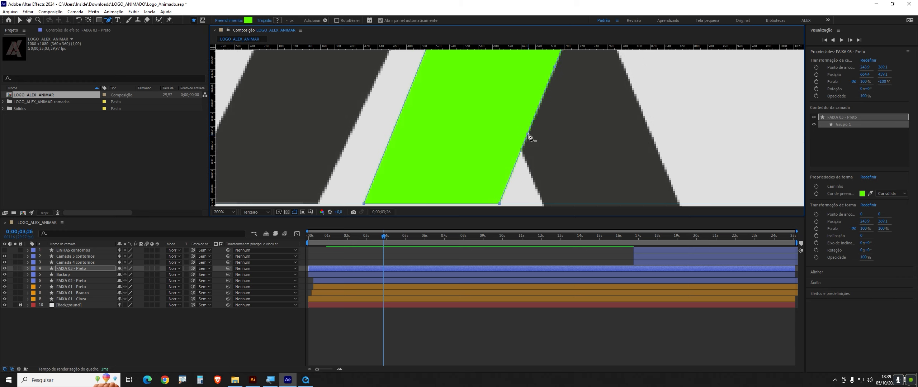
left_click(529, 135)
left_click_drag(554, 68, 530, 125)
left_click(529, 124)
left_click_drag(548, 100, 521, 165)
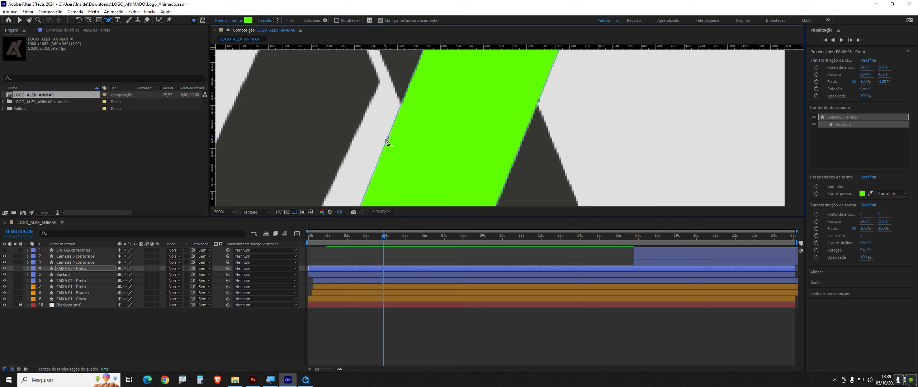
- Delete the vertices on both sides of the green band's middle section, including the notch corner, so its long edges run straight
left_click(388, 138)
left_click(403, 101)
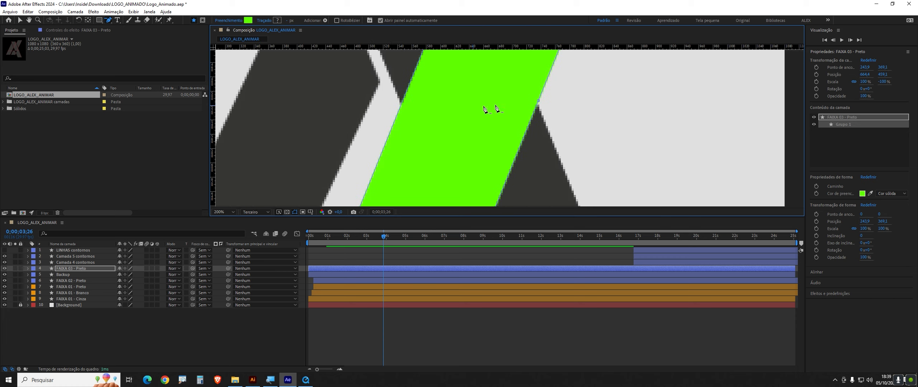
left_click(538, 101)
left_click_drag(551, 77, 485, 188)
left_click(371, 129)
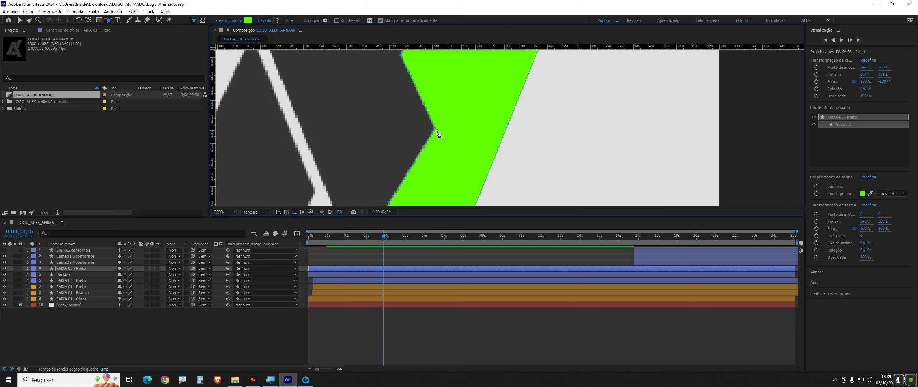
left_click(437, 129)
scroll(409, 111, "up", 5)
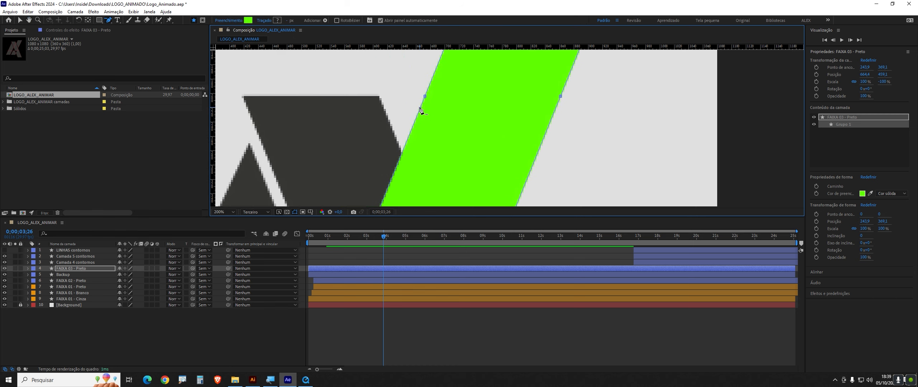
- Delete the remaining vertices on both edges of the green band's upper section, keeping only its end corners
left_click(425, 97)
left_click(425, 96)
left_click_drag(492, 195, 458, 142)
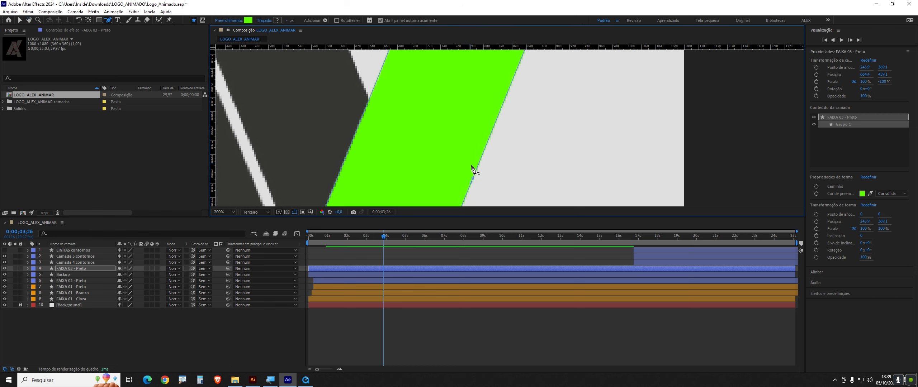
left_click(473, 178)
left_click(472, 182)
left_click_drag(524, 52, 498, 123)
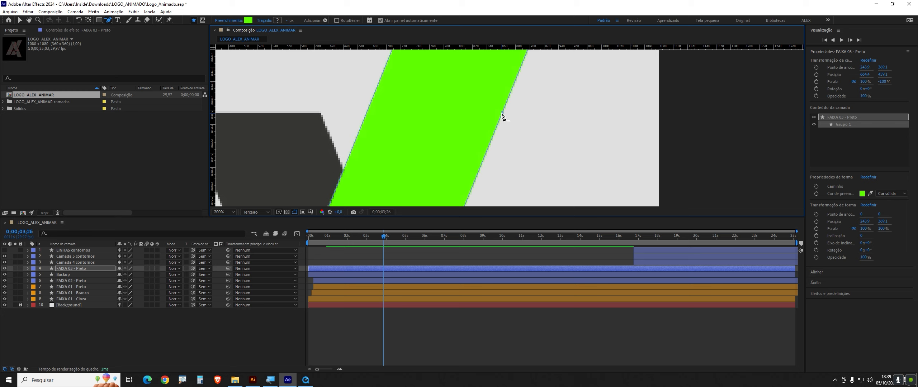
left_click(503, 113)
left_click_drag(522, 81, 479, 184)
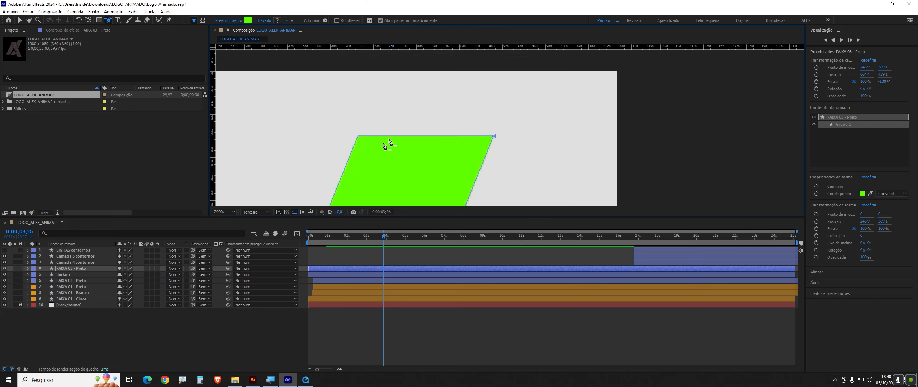
- At 0;00;17;06, move the green band's two bottom corner vertices onto the bottom corners of the dark contour shape
scroll(365, 152, "down", 2)
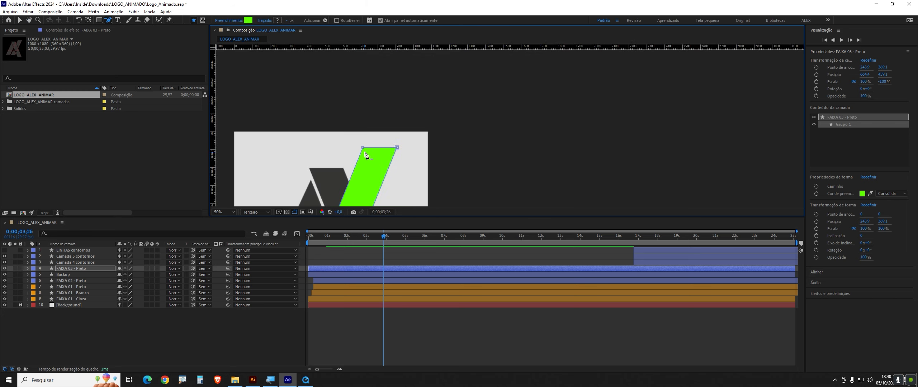
left_click_drag(350, 196, 437, 78)
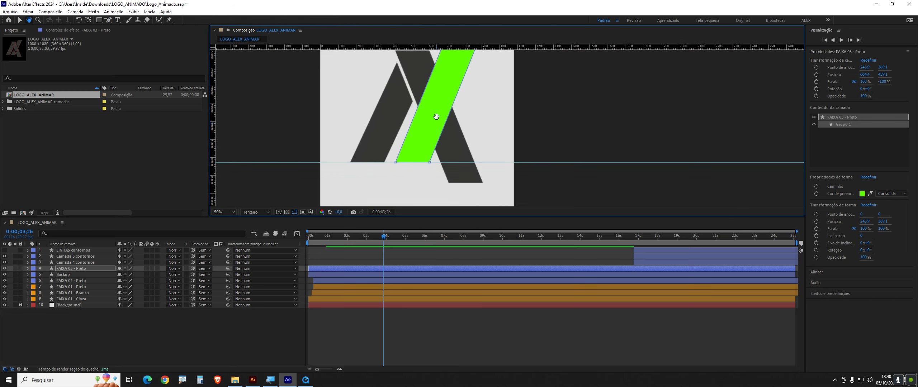
left_click(642, 240)
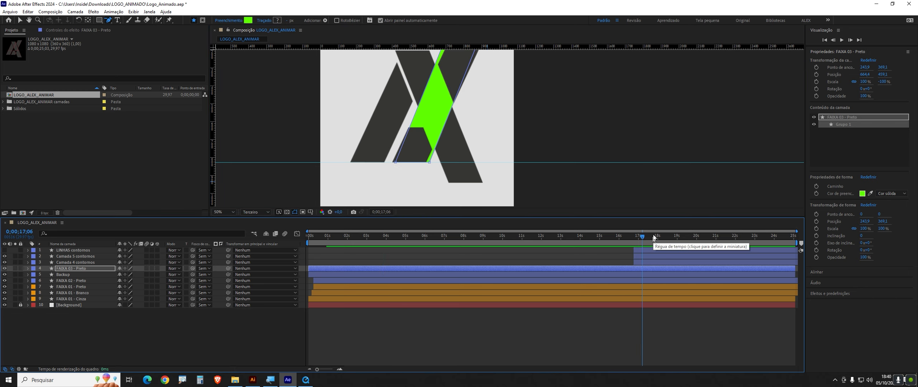
scroll(486, 154, "up", 1)
left_click_drag(350, 161, 471, 122)
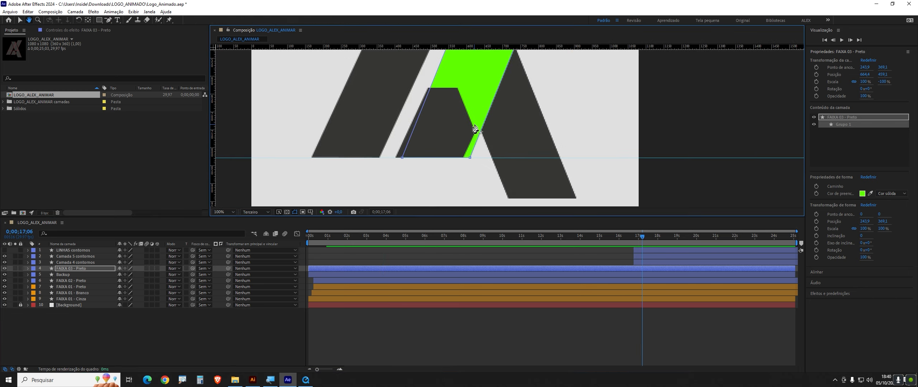
left_click(24, 21)
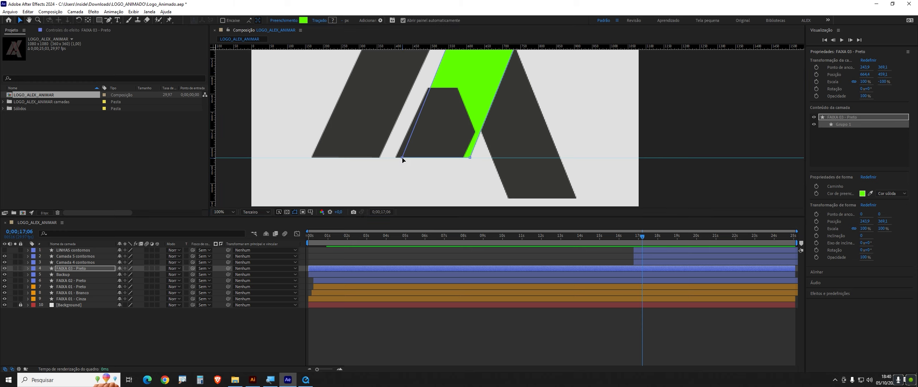
scroll(414, 148, "up", 1)
left_click_drag(388, 140, 463, 171)
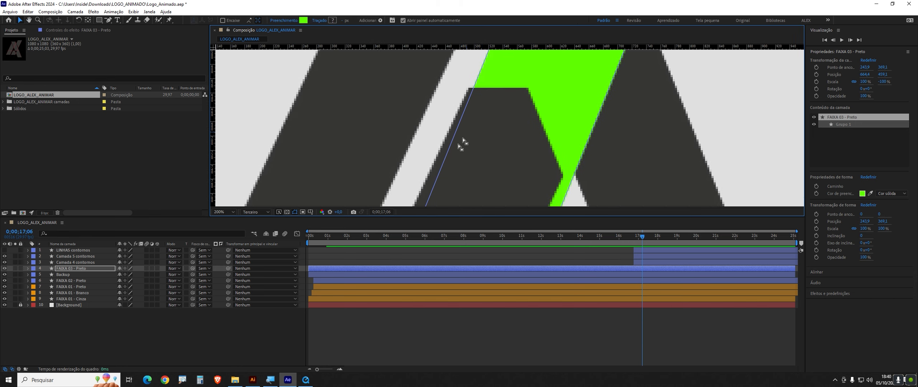
left_click_drag(463, 138, 528, 92)
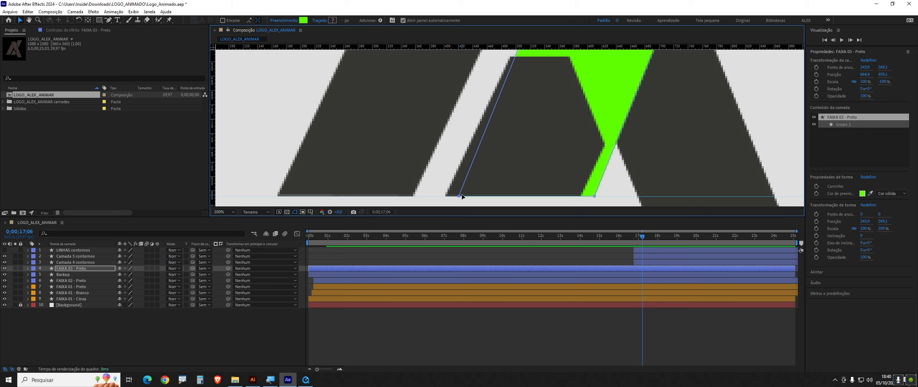
left_click_drag(459, 196, 447, 200)
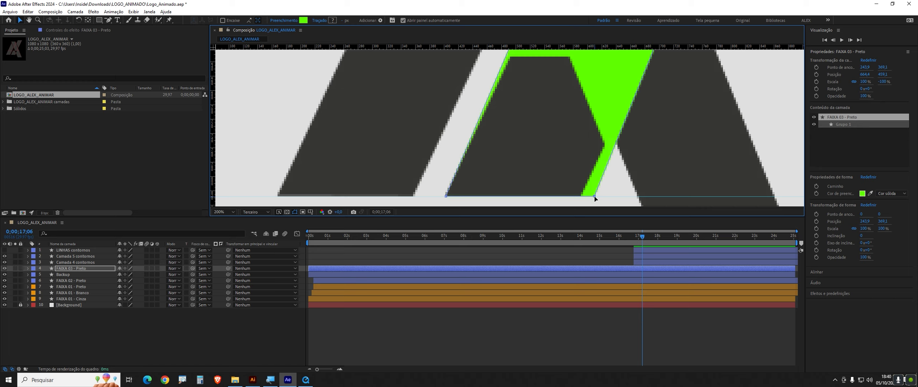
left_click_drag(595, 197, 582, 202)
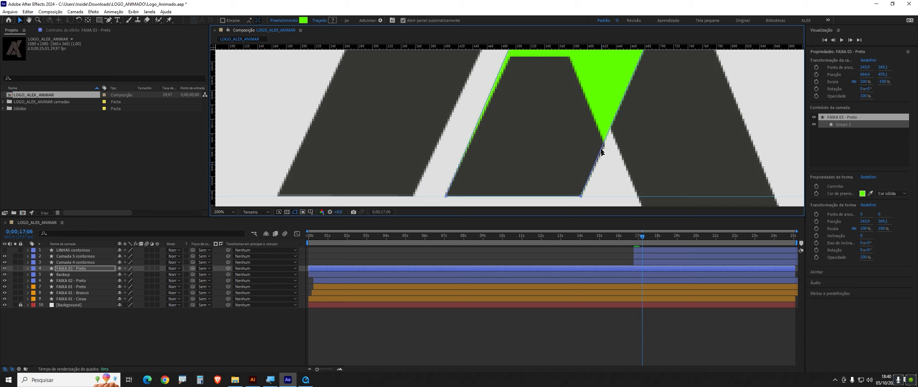
- Move the green band's two top corner vertices together onto the top corners of the upper dark contour shape
scroll(584, 127, "down", 1)
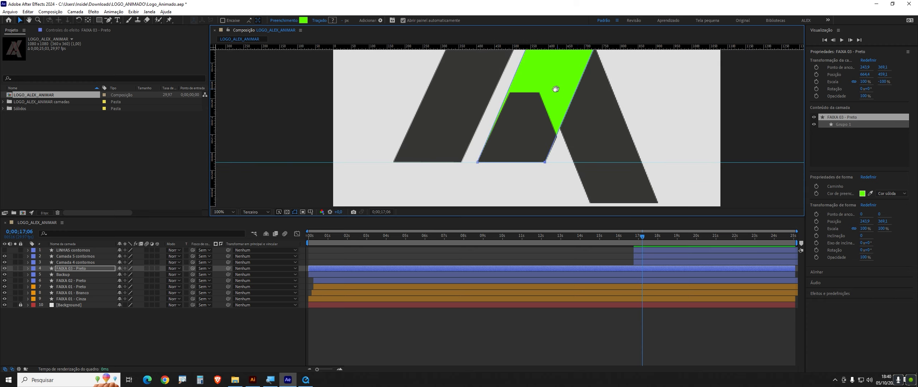
left_click_drag(556, 89, 483, 114)
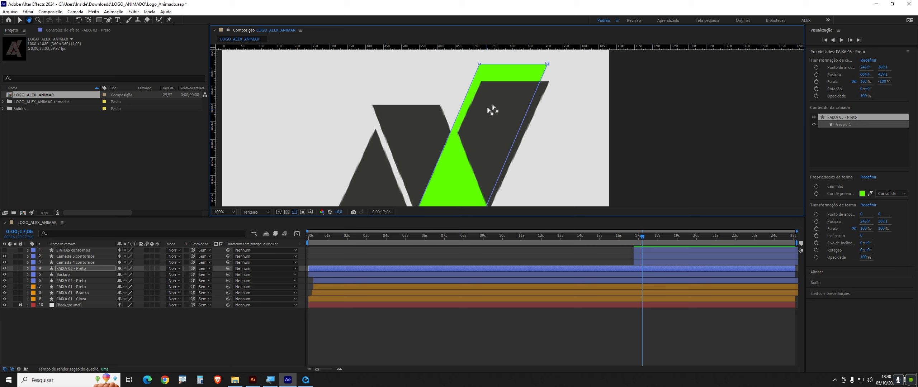
left_click(480, 65)
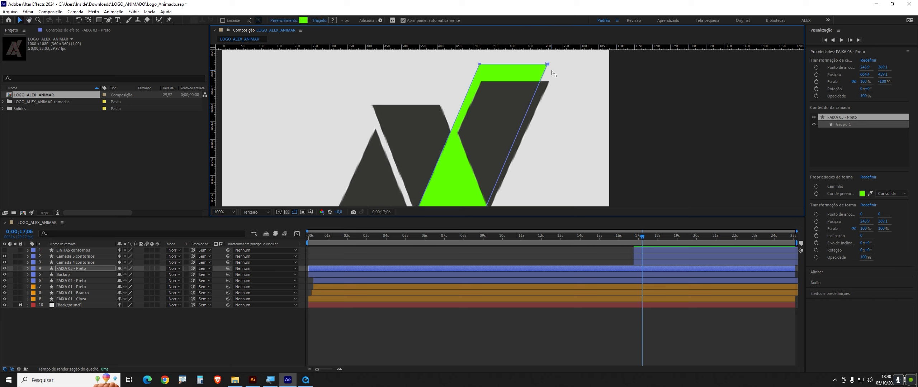
left_click_drag(548, 65, 492, 145)
scroll(536, 91, "up", 1)
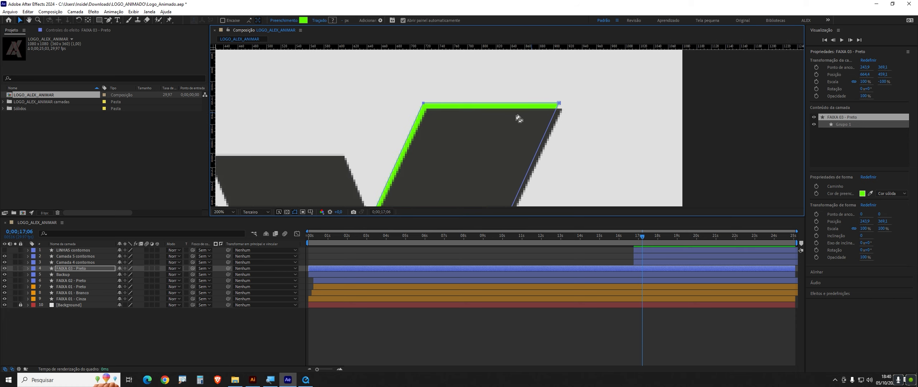
scroll(517, 117, "up", 1)
left_click_drag(609, 80, 614, 94)
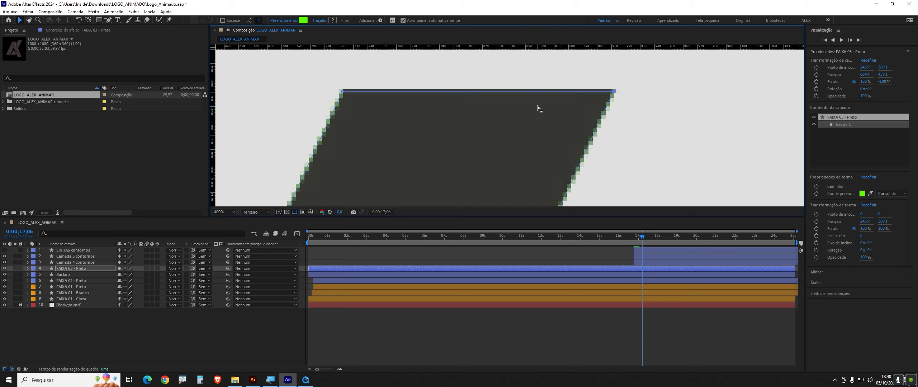
- Return to 0;00;00;00, switch to the LOGO_ALEX_ANIMAR reference video and examine the third band's animation around 00:00:01
scroll(538, 106, "down", 4)
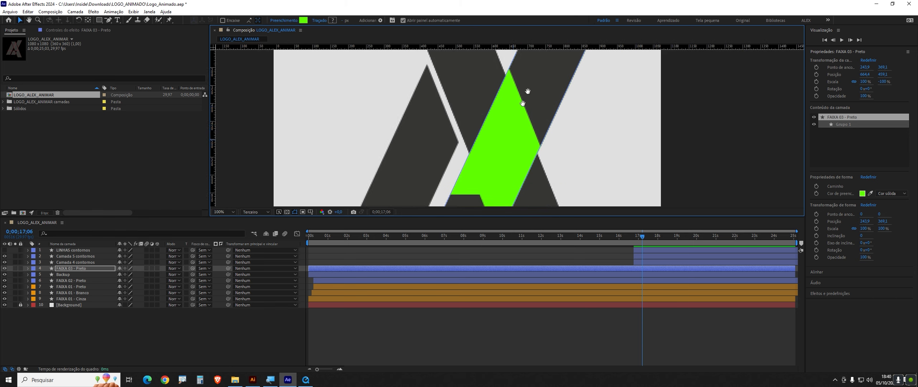
left_click_drag(497, 173, 522, 86)
scroll(515, 109, "down", 1)
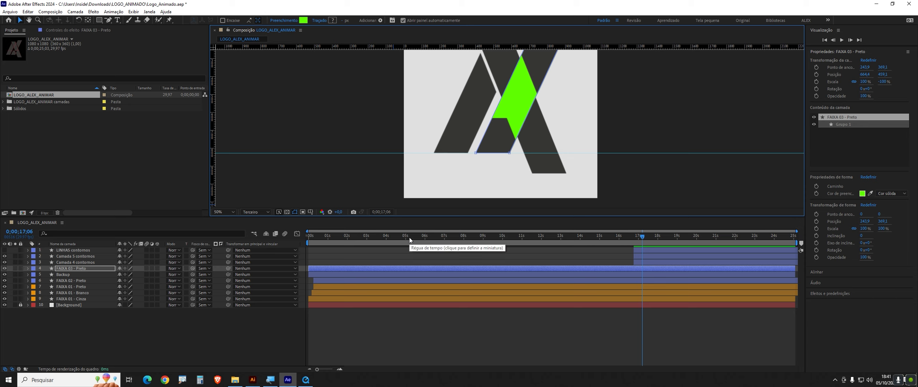
left_click_drag(409, 237, 304, 264)
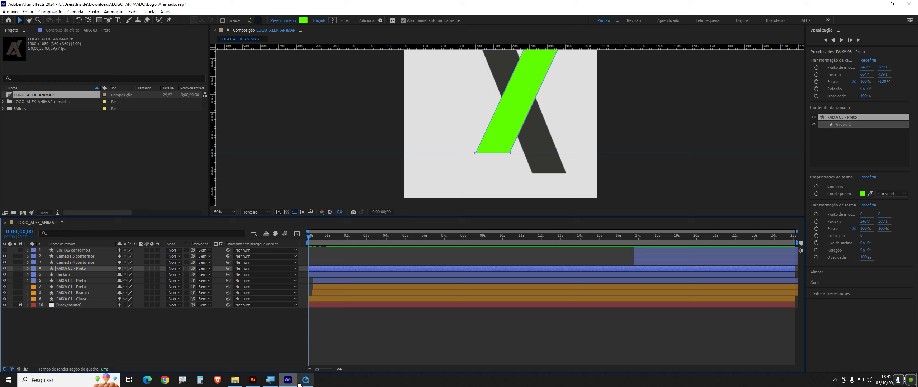
left_click(305, 380)
mouse_move(376, 348)
left_mouse_down()
mouse_move(356, 356)
mouse_move(371, 351)
left_mouse_up()
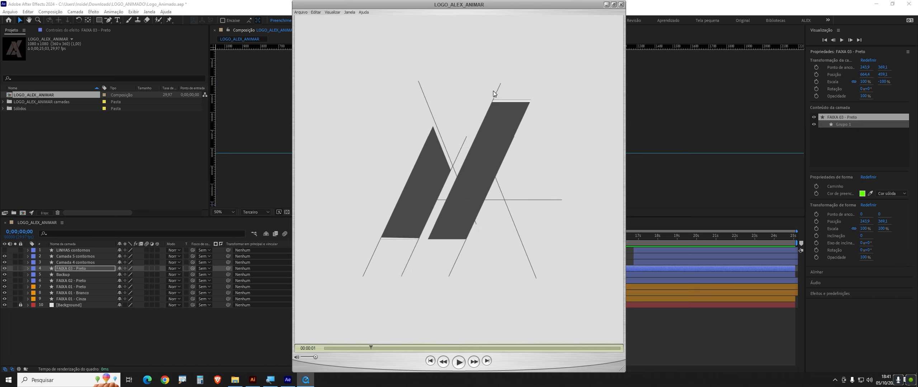
mouse_move(491, 95)
left_mouse_down()
mouse_move(429, 217)
mouse_move(440, 248)
mouse_move(495, 192)
mouse_move(533, 97)
mouse_move(492, 94)
left_mouse_up()
- Switch back to After Effects and set the label colour of the FAIXA 03 - Preto layer to Fúcsia
left_click(222, 321)
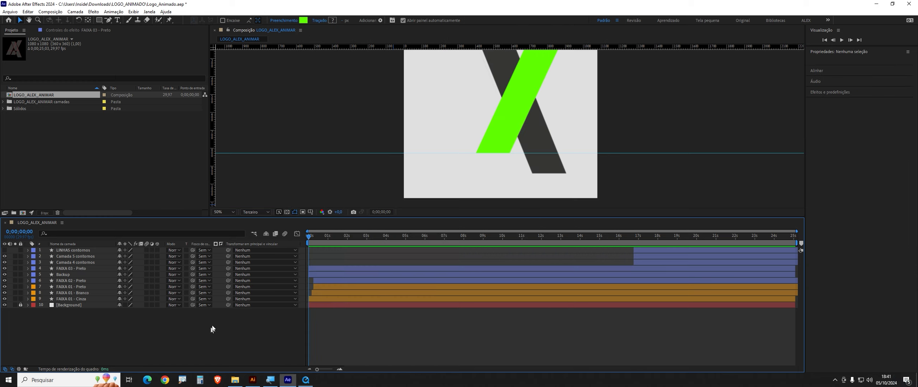
left_click(316, 268)
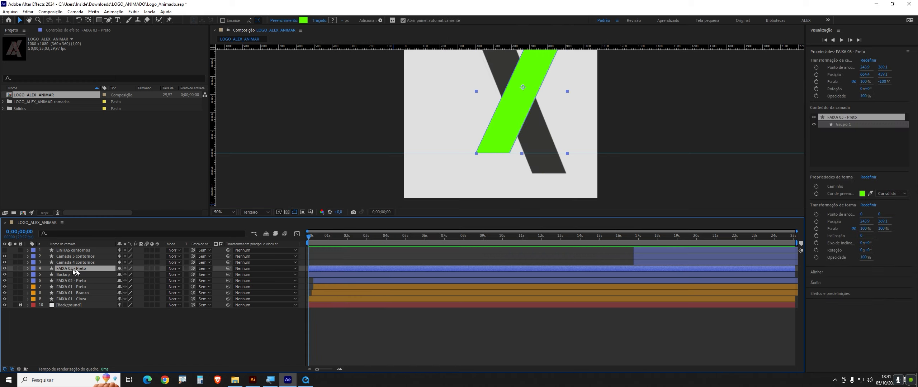
left_click(33, 269)
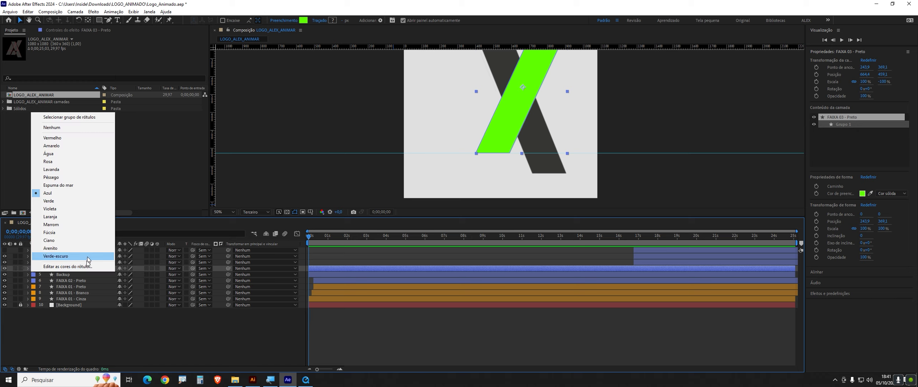
left_click(84, 234)
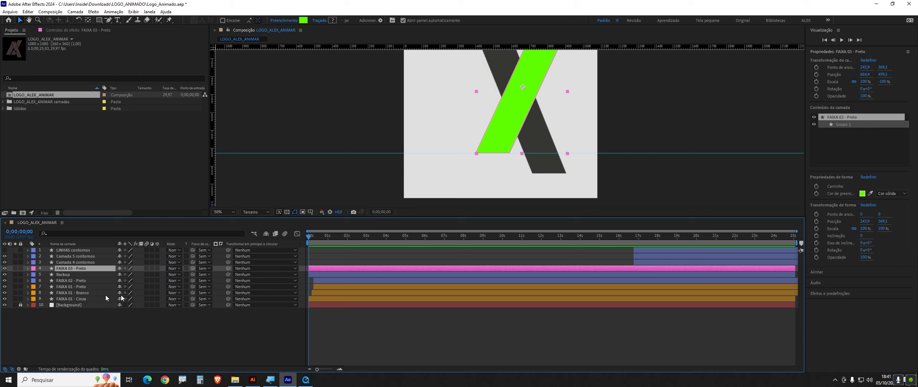
- Select the FAIXA 03 - Preto layer and expand its contents down to the Caminho property of Caminho 1 in Grupo 1
left_click(50, 308)
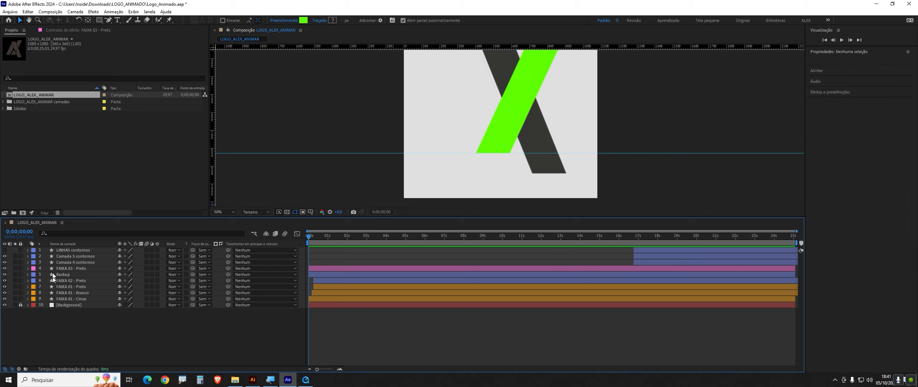
left_click(56, 268)
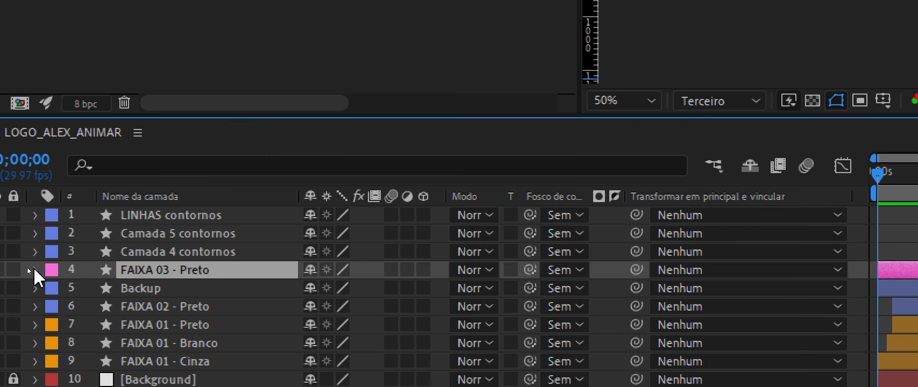
left_click(35, 270)
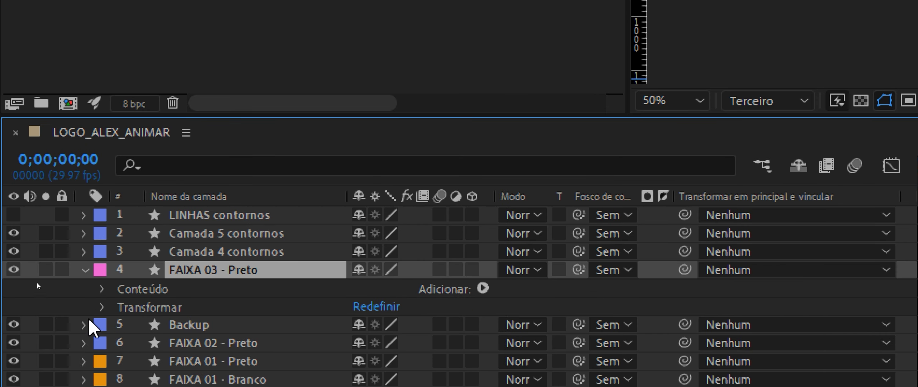
left_click(86, 270)
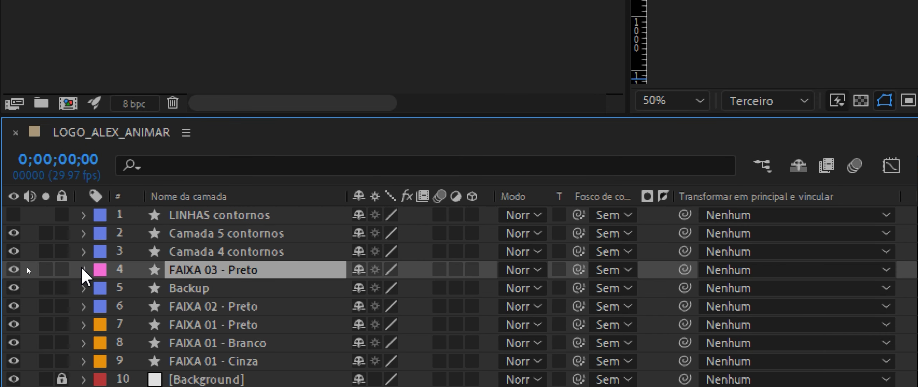
left_click(86, 271)
left_click(102, 290)
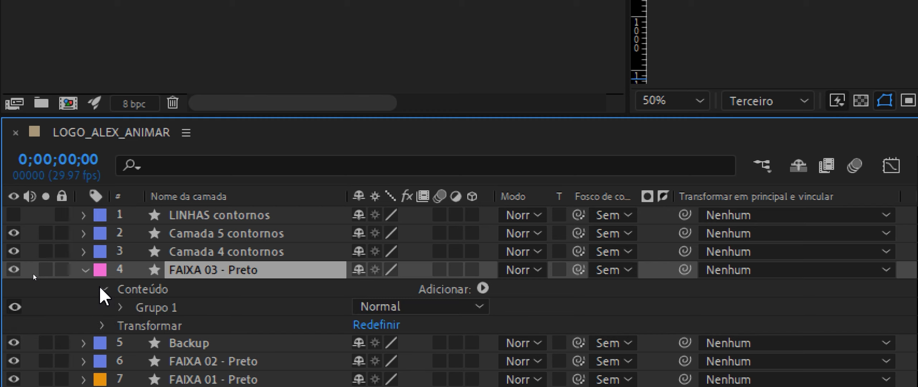
left_click(121, 308)
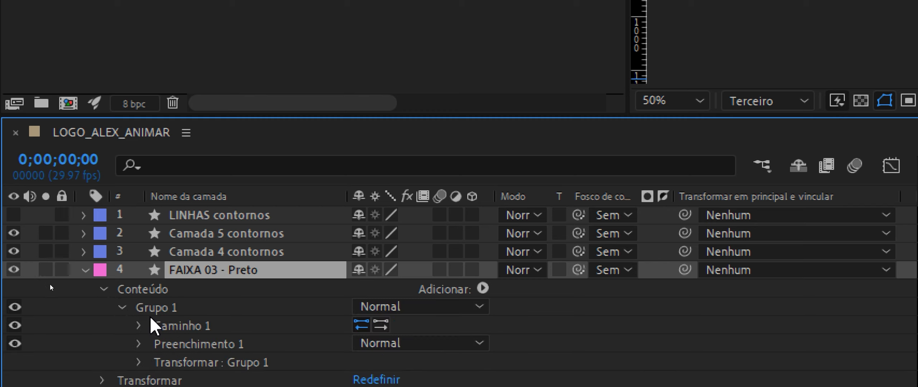
left_click(139, 326)
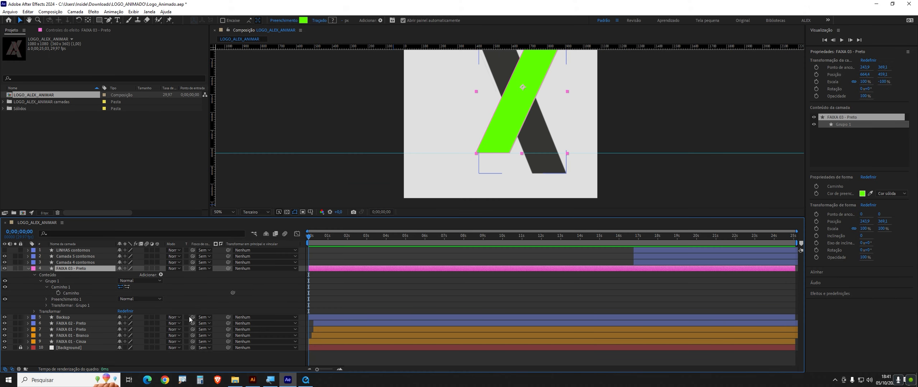
- Check the keyframes of the FAIXA 01 - Cinza layer, hide them again and reselect the FAIXA 03 - Preto layer
left_click(319, 341)
key("u")
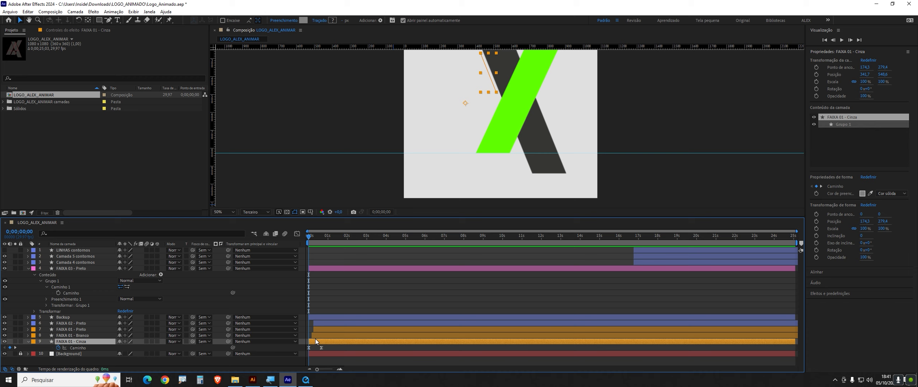
key("u")
key("ctrl+shift+a")
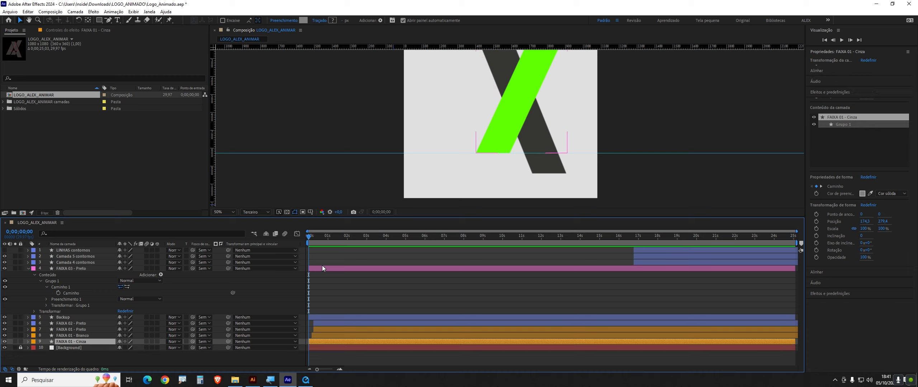
left_click(320, 269)
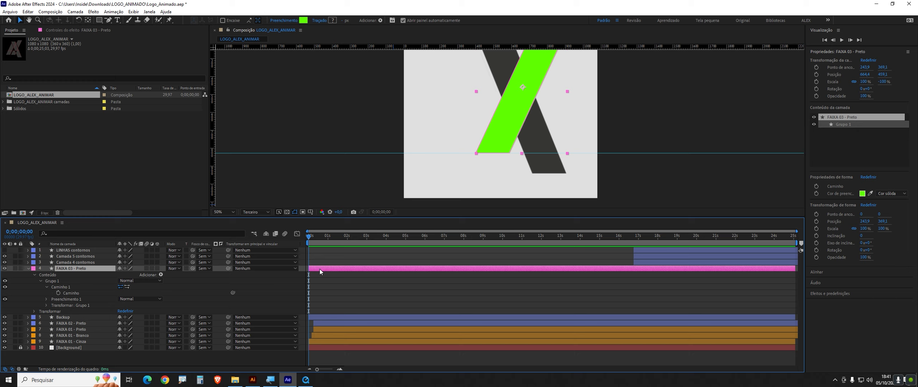
- Add a Caminho keyframe to the FAIXA 03 - Preto layer at 0;00;00;20
key("shift+Page_Down")
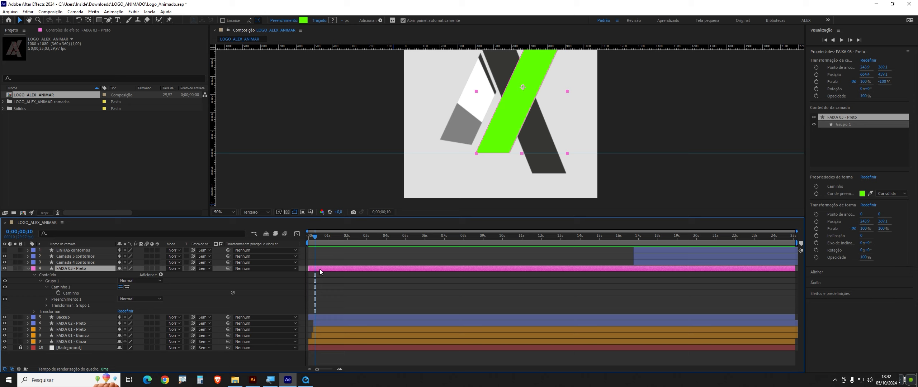
key("shift+Page_Down")
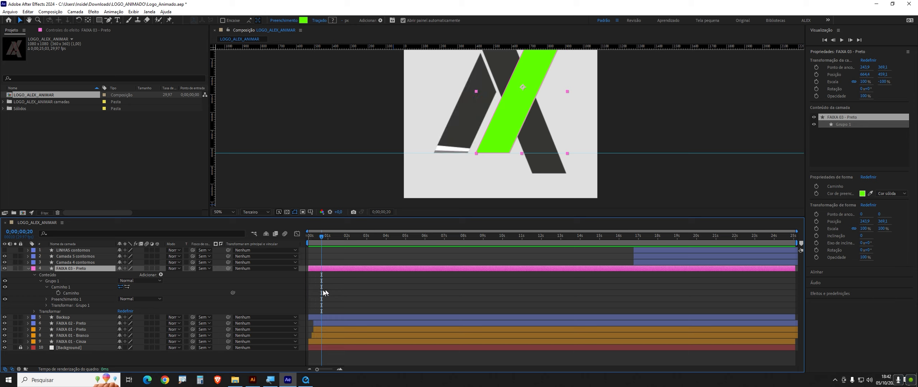
left_click(59, 293)
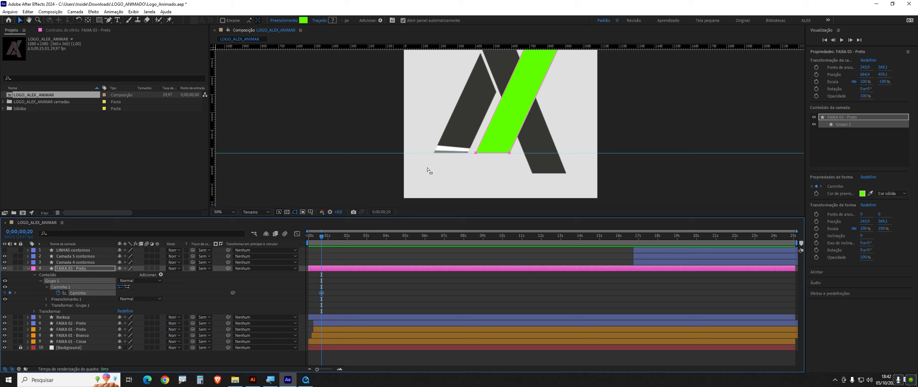
- At 0;00;00;00, move the green band's two top vertices together down along its slant to just above the bottom edge
left_click_drag(527, 96, 520, 135)
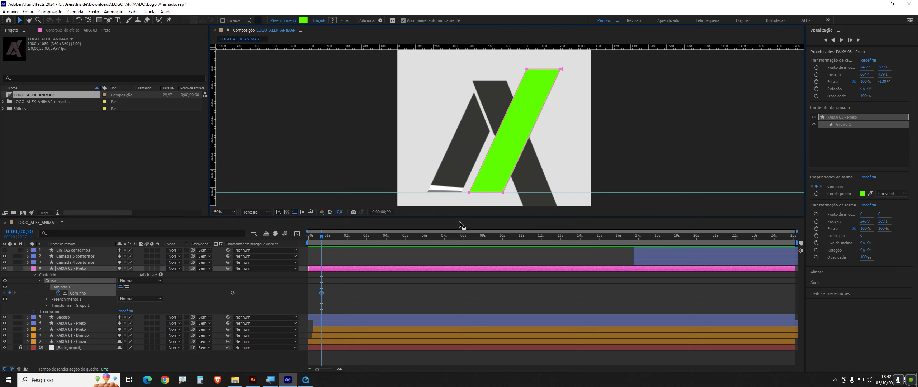
key("equal")
key("equal")
key("equal")
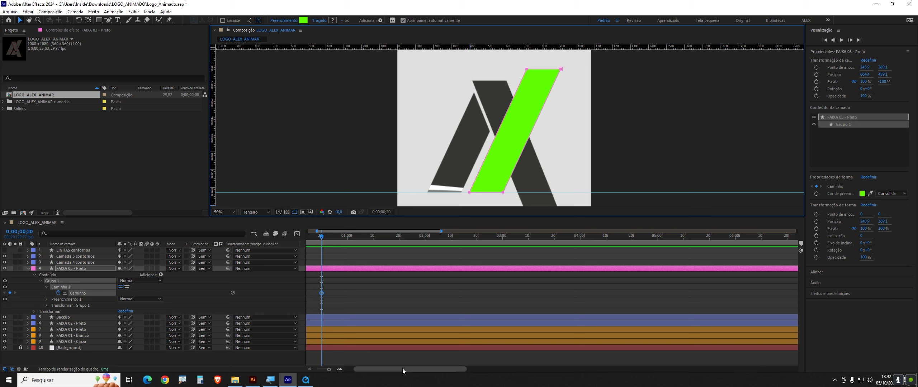
left_click_drag(403, 369, 393, 368)
left_click_drag(357, 239, 305, 252)
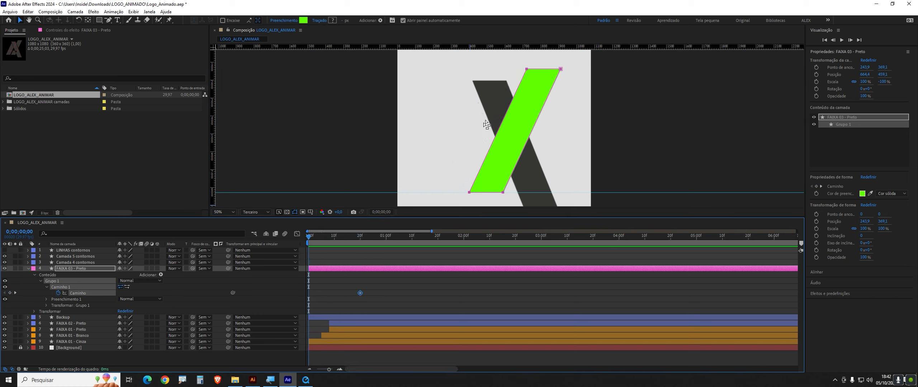
double_click(526, 71)
left_click(526, 70)
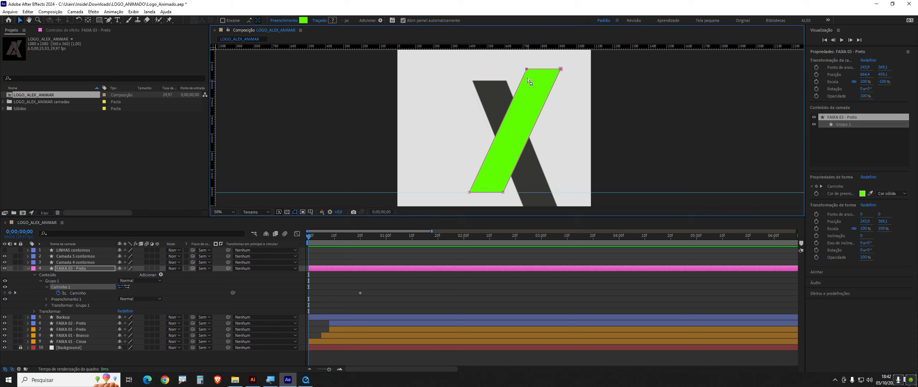
left_click_drag(527, 70, 472, 189)
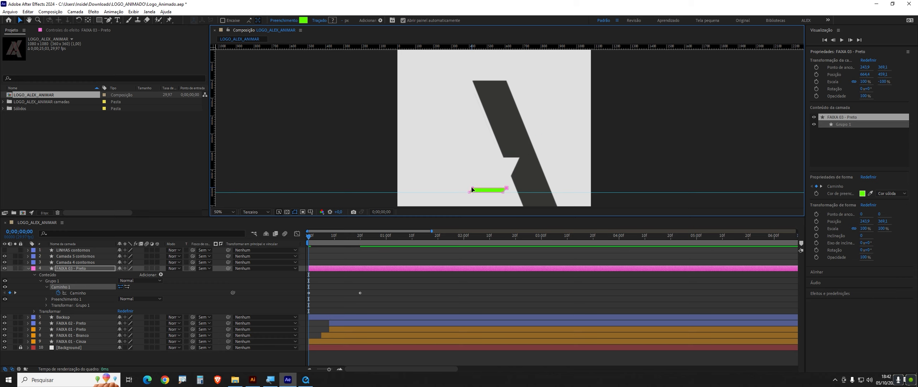
- Align the green band's two top vertices exactly with its bottom vertices so the band collapses to a line
key("period")
key("period")
key("period")
key("period")
key("h")
left_click_drag(455, 191, 499, 94)
key("v")
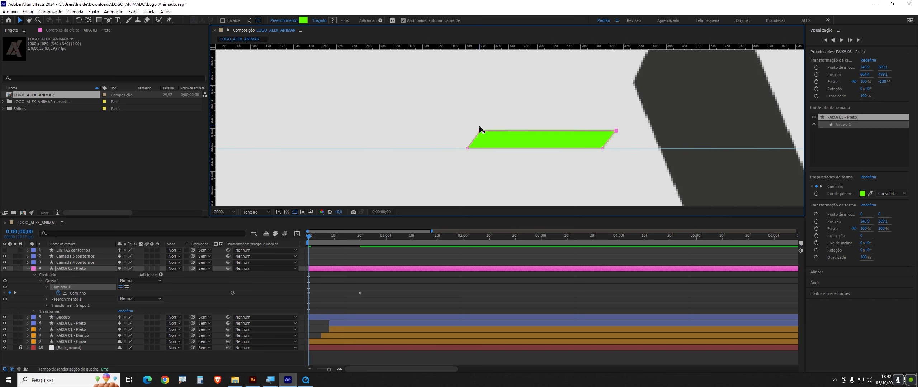
key("period")
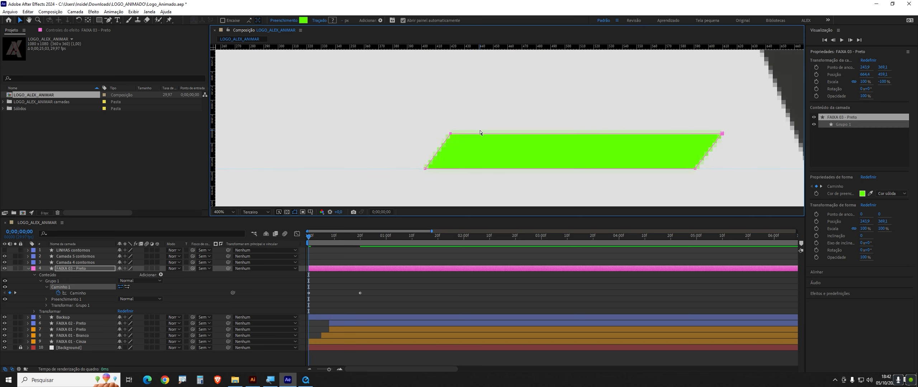
left_click_drag(450, 134, 426, 169)
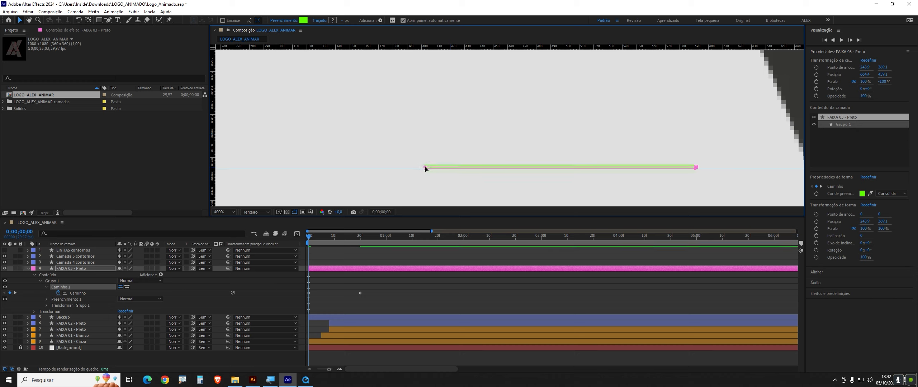
key("Down")
key("Down")
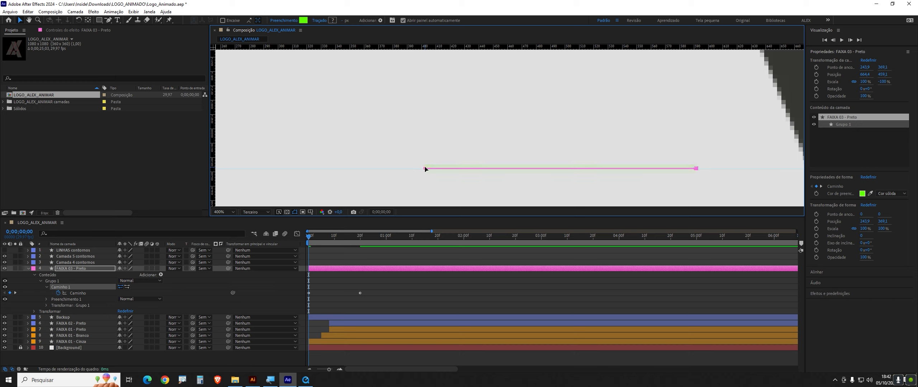
key("Down")
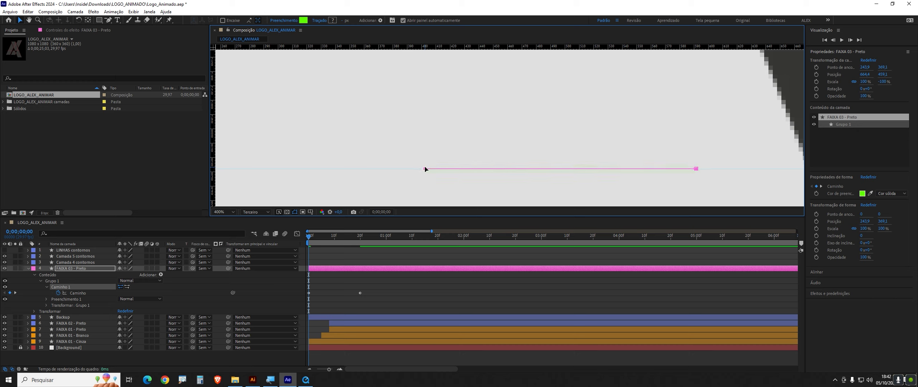
scroll(420, 140, "down", 8)
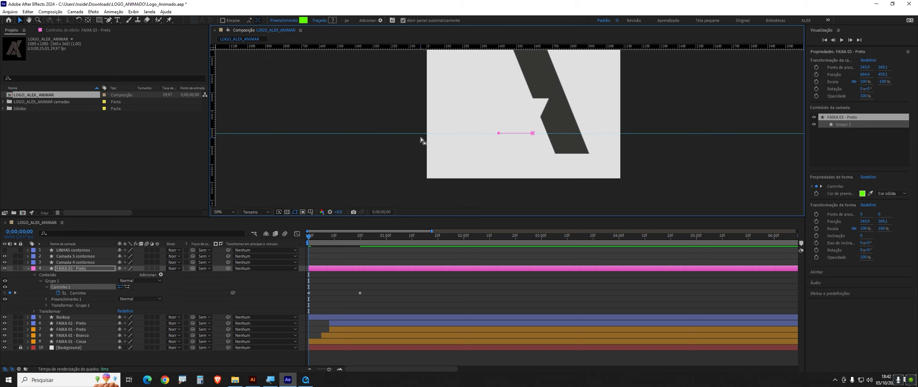
- Preview the green band's growth animation from 0;00;00;00 and stop playback around 0;00;01;00
left_click(396, 305)
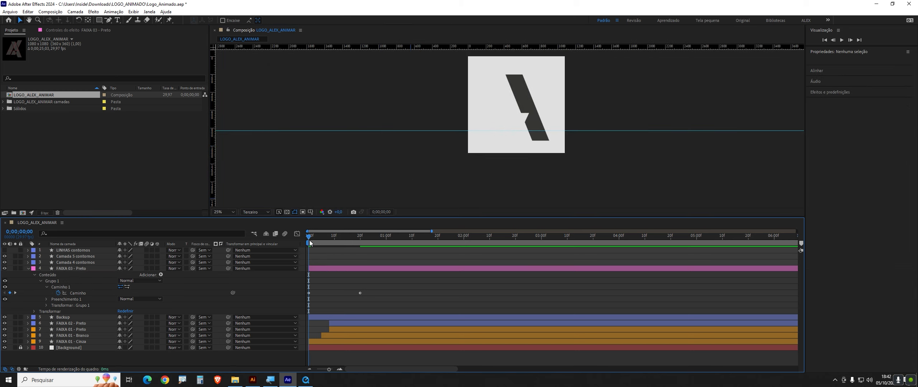
key("space")
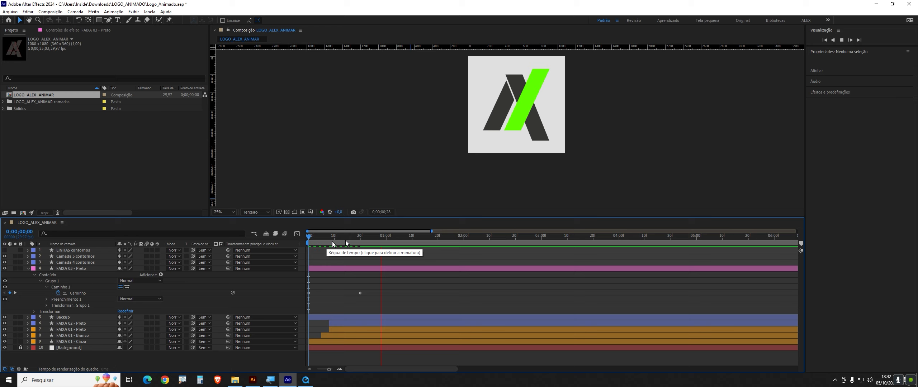
key("space")
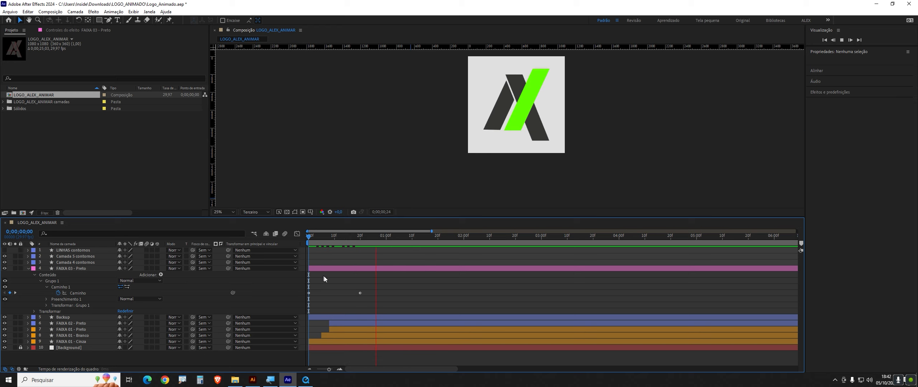
key("space")
scroll(511, 129, "up", 2)
left_click_drag(538, 99, 493, 153)
left_click_drag(352, 238, 309, 257)
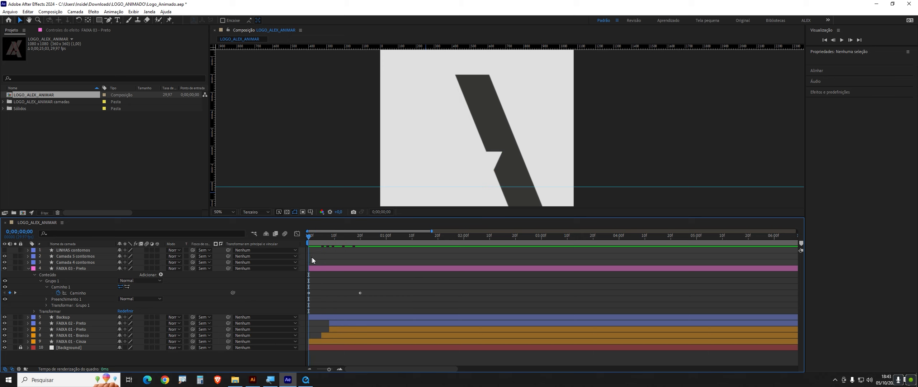
key("space")
key("space")
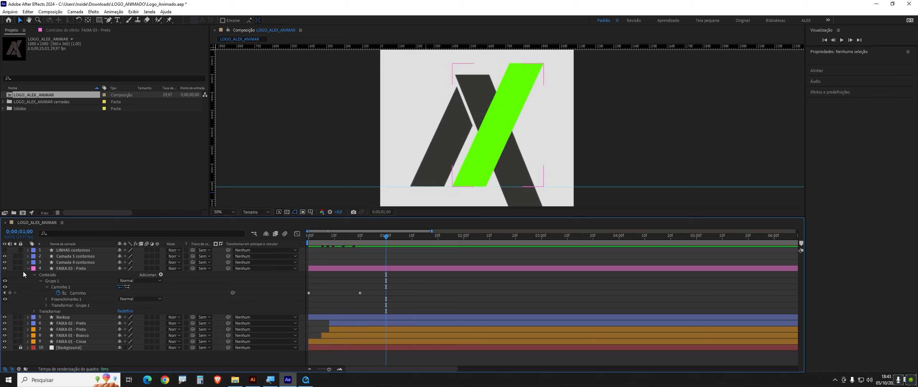
- Collapse the FAIXA 03 - Preto layer's properties and hide the Backup layer
left_click(29, 270)
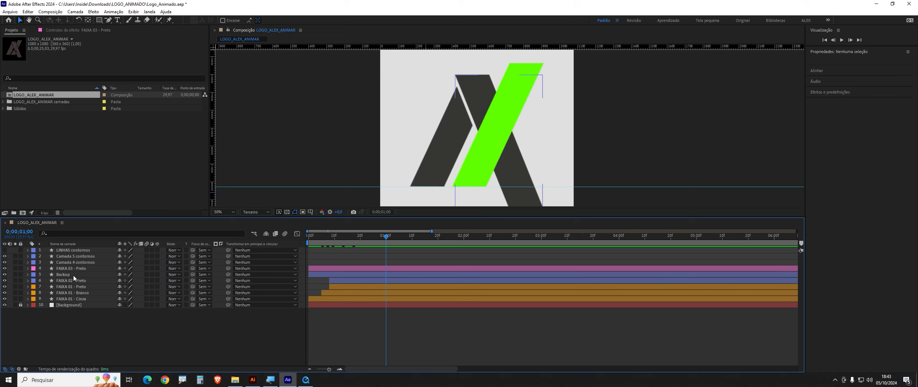
left_click(73, 276)
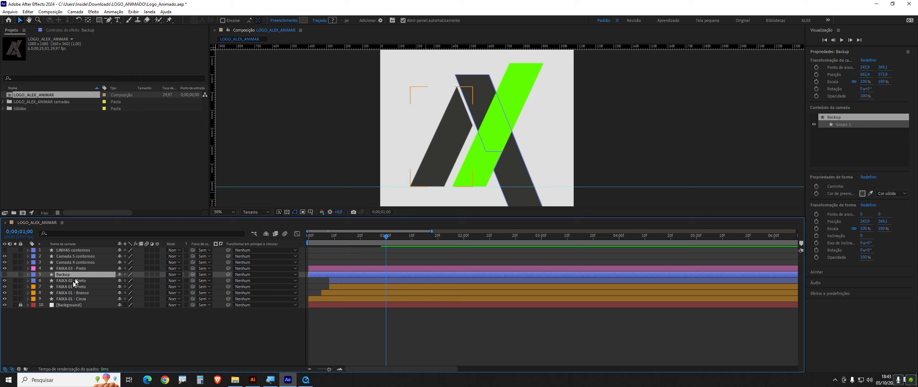
left_click(70, 317)
left_click(63, 275)
left_click(67, 280)
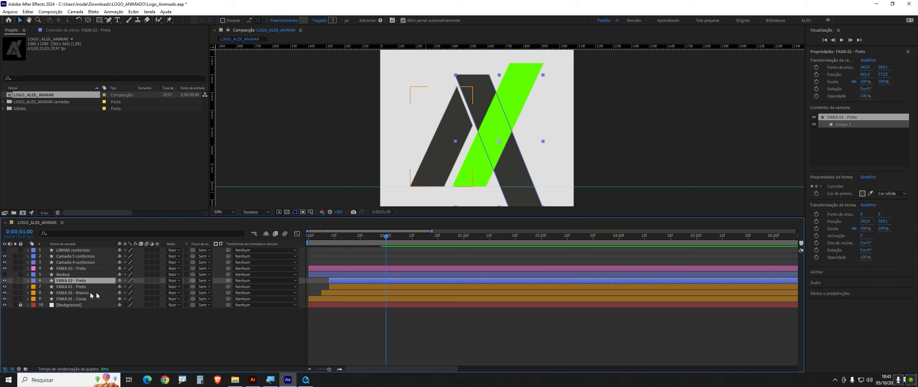
- Scrub back to 0;00;00;02 to examine how the green band grows alongside the other bands
left_click(71, 268)
left_click_drag(386, 236, 313, 238)
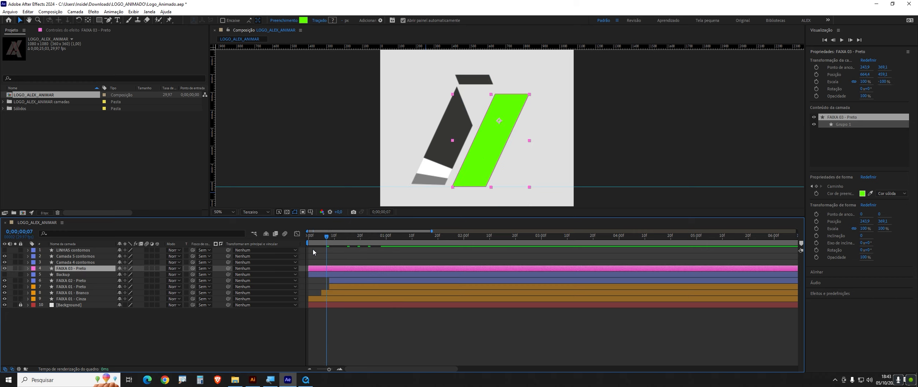
left_click(335, 262)
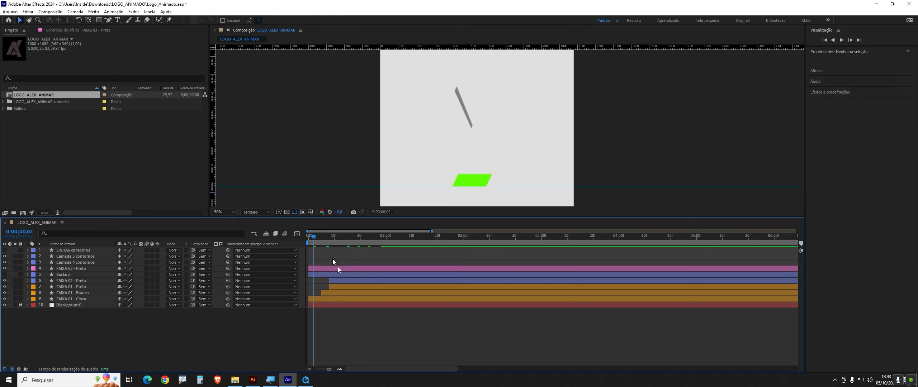
- Switch to the reference video to examine the third band's timing, and return to After Effects with FAIXA 03 - Preto selected
left_click(306, 380)
left_click_drag(371, 351, 340, 348)
left_click(210, 309)
left_click(376, 269)
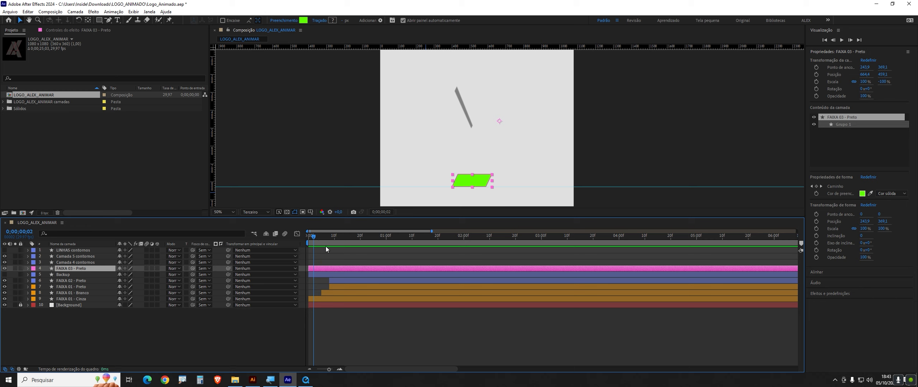
- Apply Easy Ease to both path keyframes of the FAIXA 03 - Preto layer in the graph editor
left_click(28, 269)
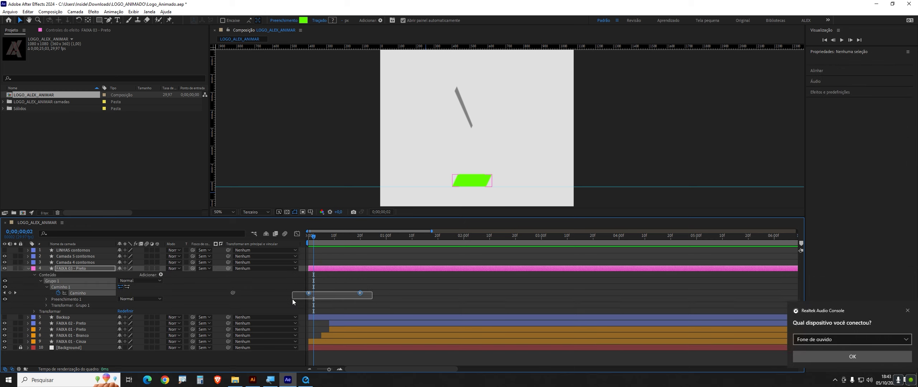
left_click(293, 298)
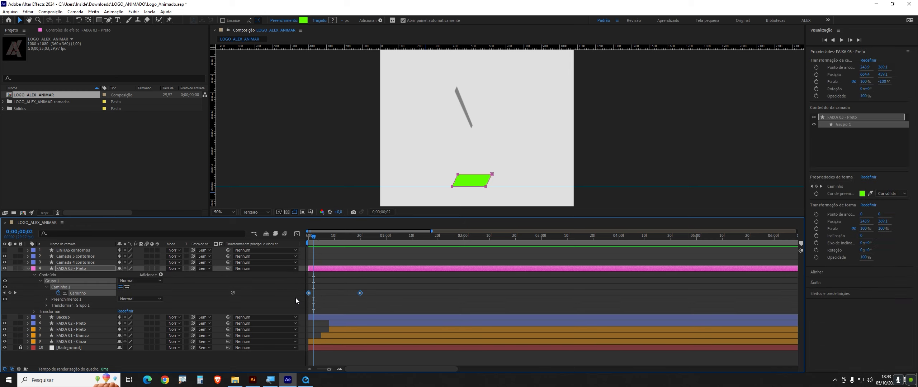
left_click(300, 236)
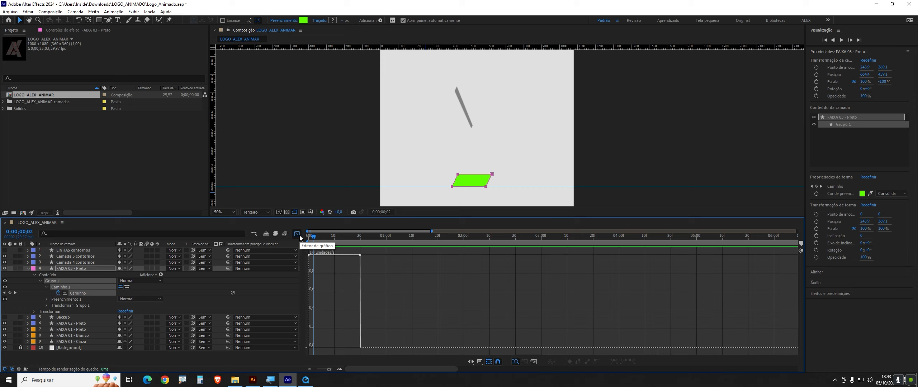
left_click_drag(299, 246, 323, 258)
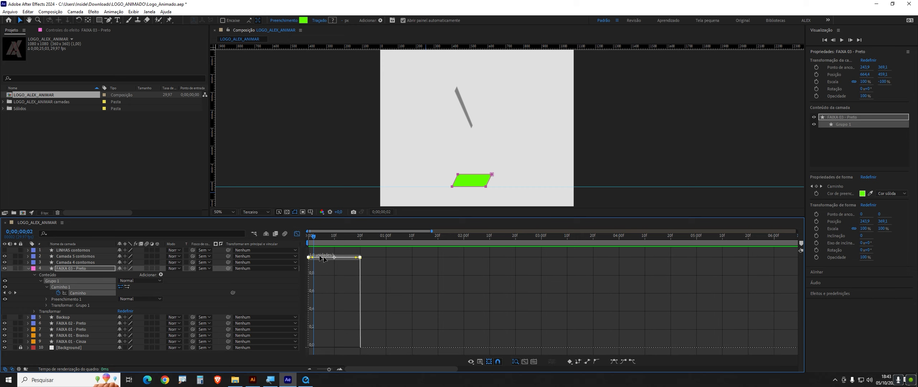
left_click(613, 362)
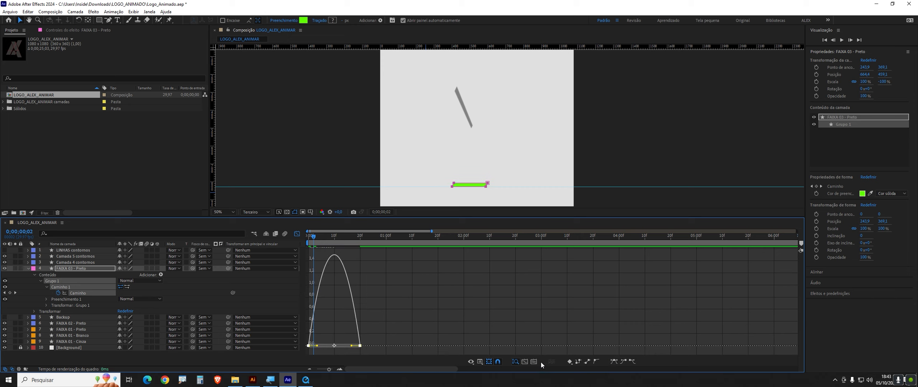
- Reshape the path's speed curve into a sharp peak around frame 10 by extending both keyframes' influence to the middle
key("equal")
key("equal")
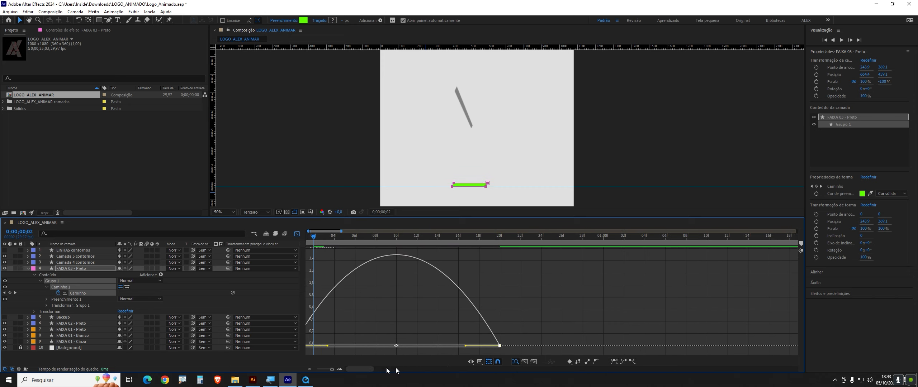
left_click_drag(350, 370, 347, 370)
left_click_drag(532, 335, 413, 348)
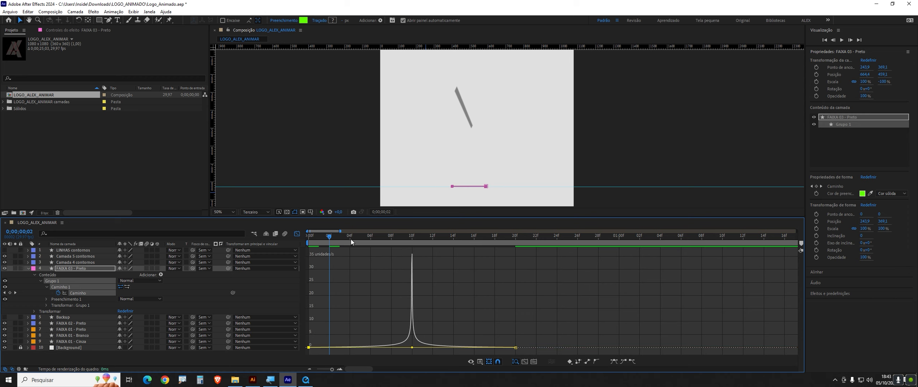
- Preview the eased growth of the green band and stop playback at 0;00;01;02
key("space")
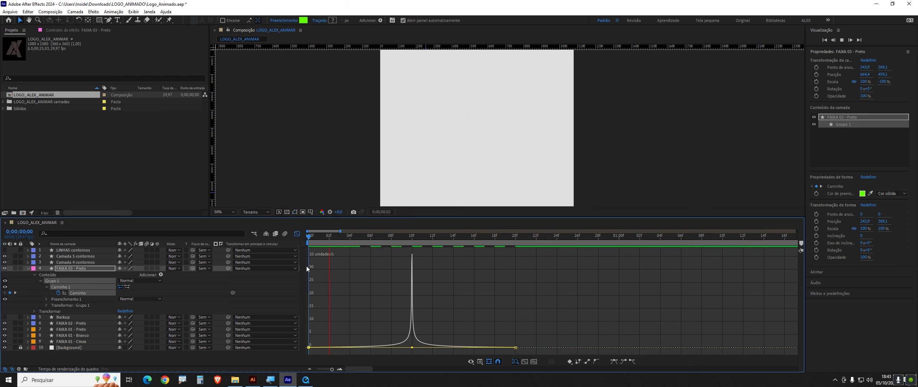
key("space")
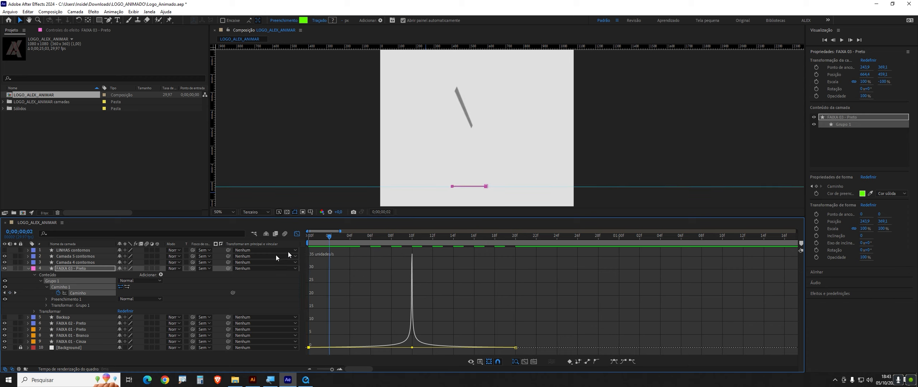
key("space")
key("space")
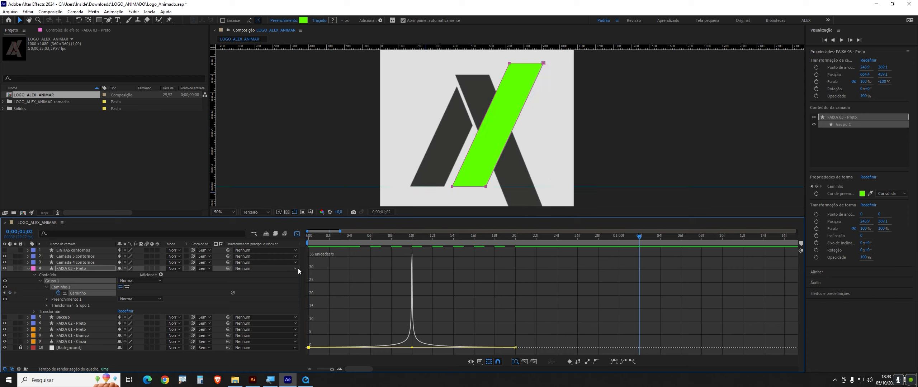
- Set the fill of FAIXA 03 - Preto to dark grey 363635, sampled from the neighbouring dark band
left_click(28, 269)
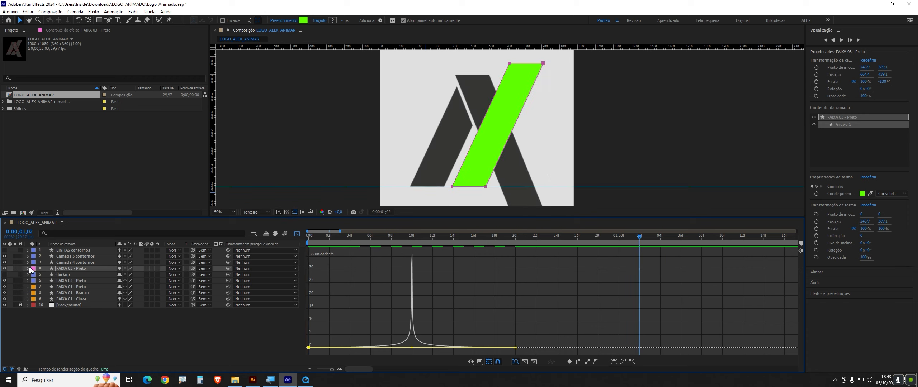
left_click(82, 269)
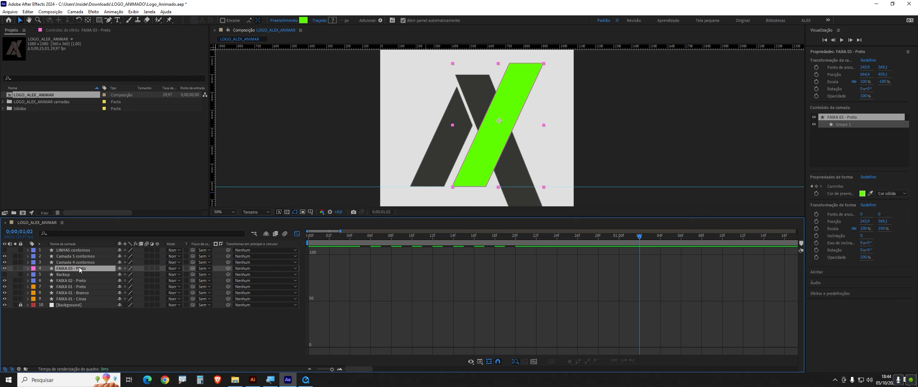
left_click(304, 20)
left_click(333, 250)
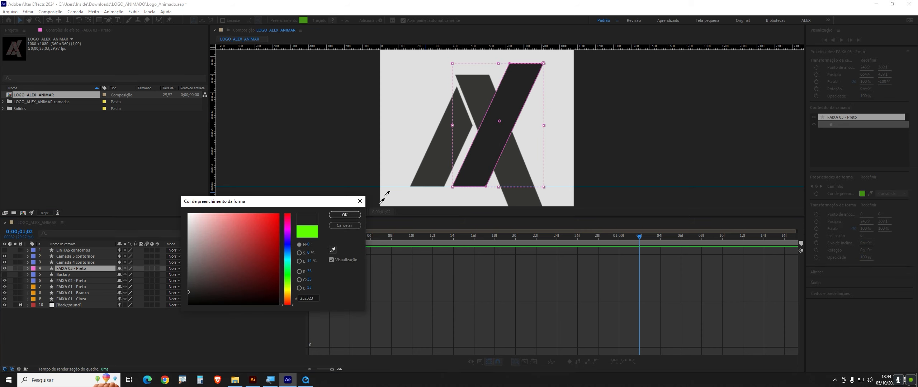
left_click(471, 103)
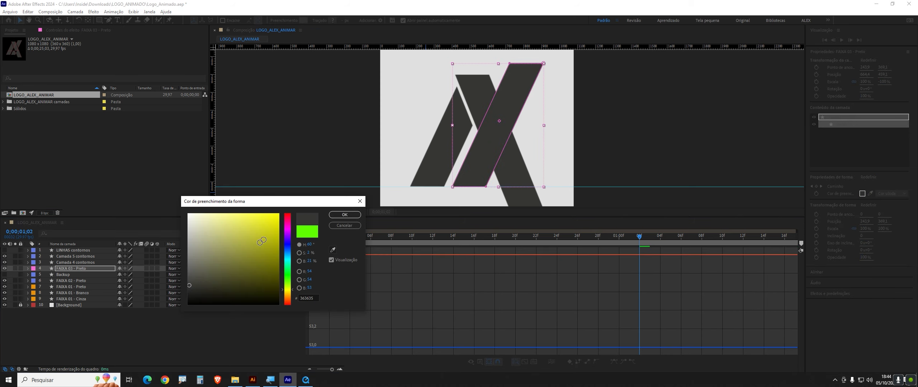
left_click(344, 216)
- Return from the graph editor to the layer bars and preview the logo animation with the recoloured band
left_click(297, 234)
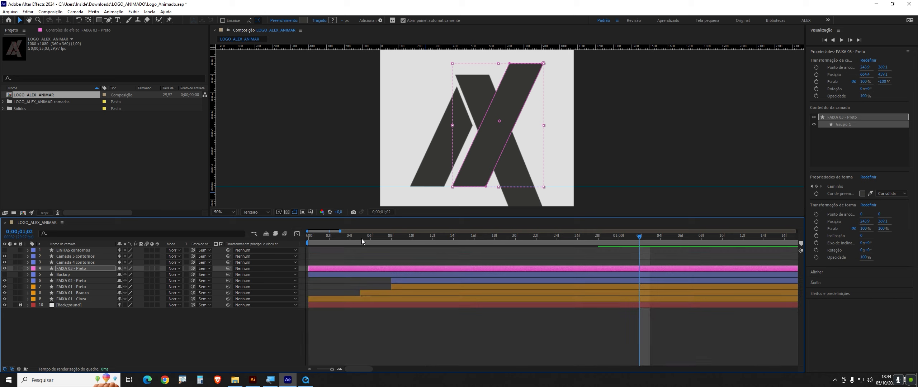
key("space")
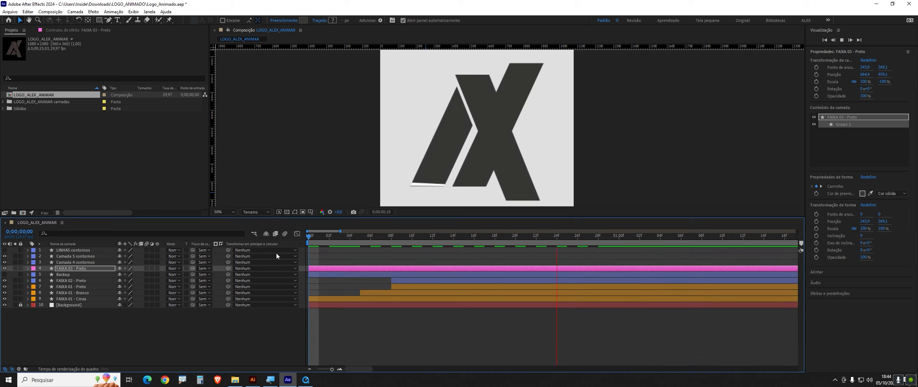
key("space")
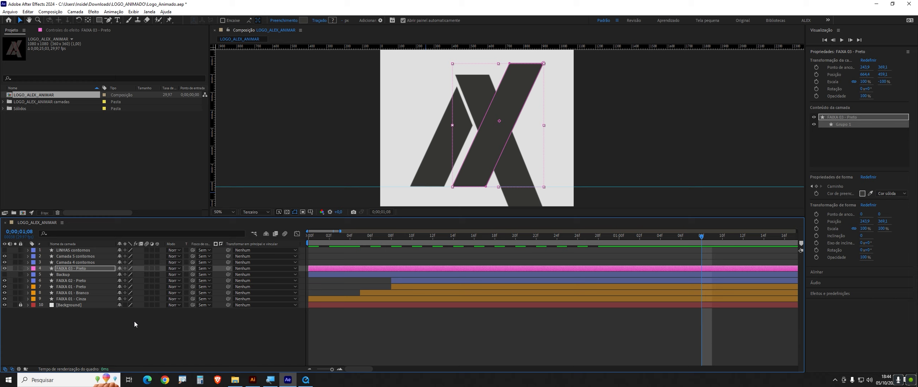
- Reveal the path keyframes of FAIXA 03 - Preto and scrub to 0;00;00;10
key("u")
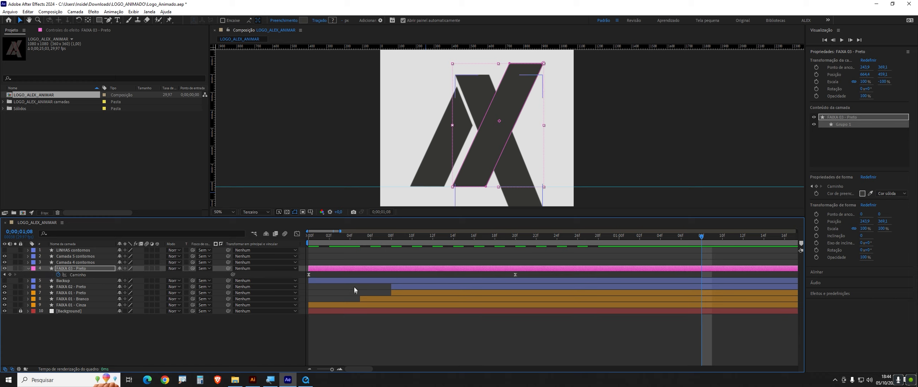
left_click_drag(334, 237, 413, 267)
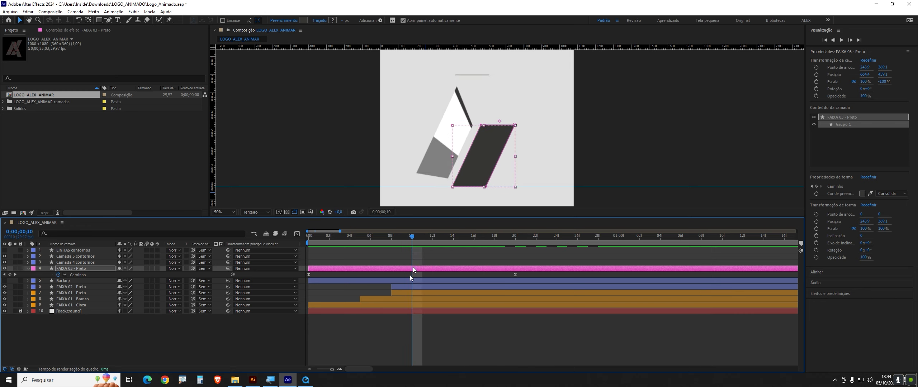
- Switch to the reference video, scrub to examine the movement of the third band's base and top, and return to After Effects
left_click(306, 380)
mouse_move(374, 348)
left_mouse_down()
mouse_move(360, 350)
mouse_move(376, 348)
left_mouse_up()
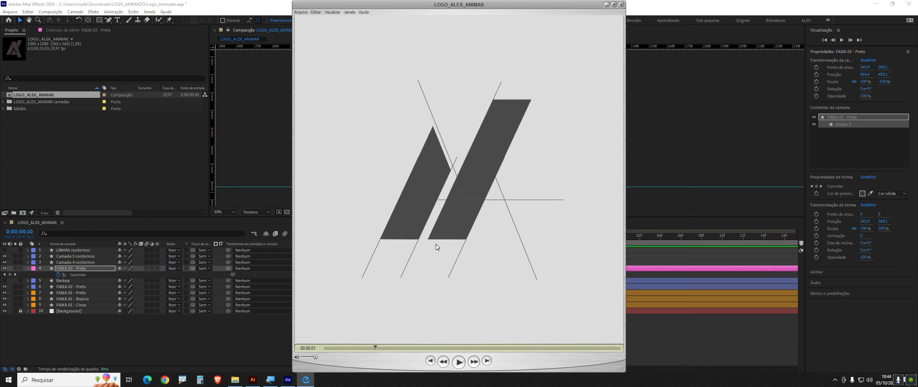
mouse_move(429, 232)
left_mouse_down()
mouse_move(451, 253)
mouse_move(473, 233)
mouse_move(426, 238)
left_mouse_up()
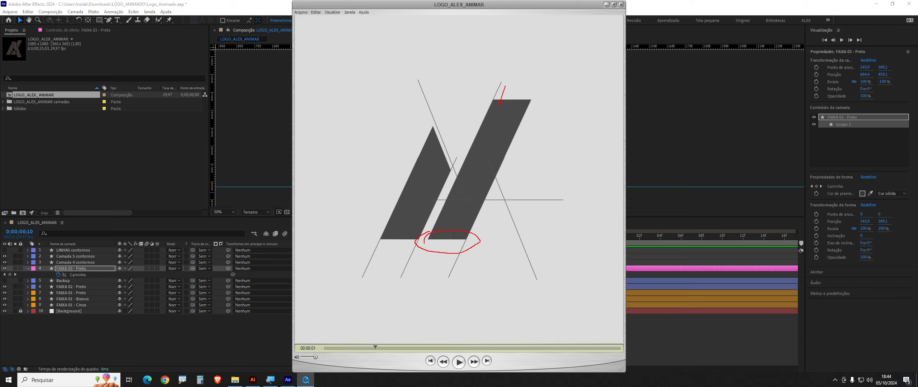
key("Escape")
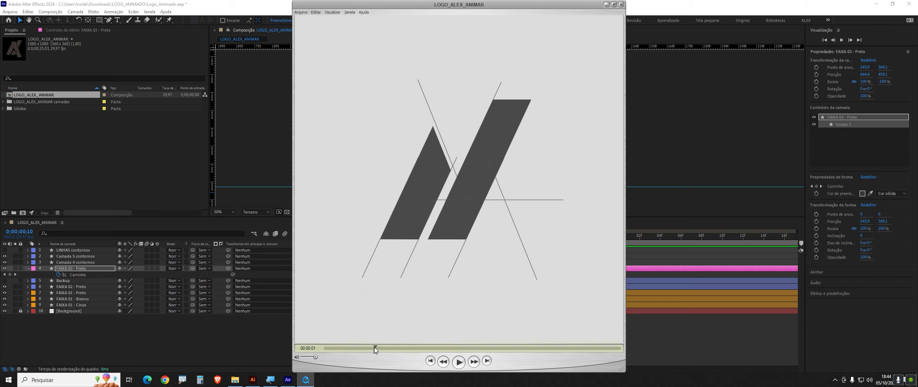
left_click_drag(376, 349, 391, 346)
left_click(218, 341)
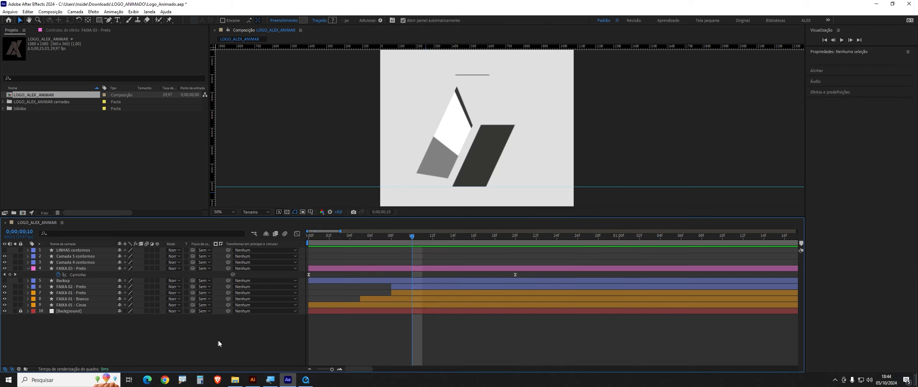
- Preview the composition from 0;00;00;00 and stop playback at 0;00;00;02
left_click(310, 247)
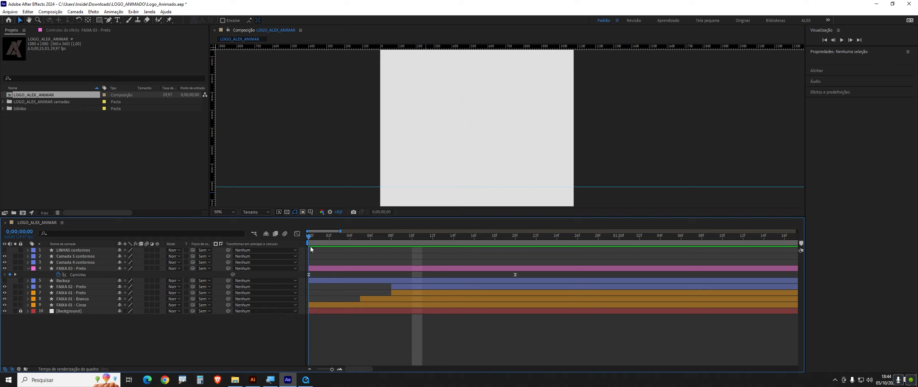
key("space")
key("space")
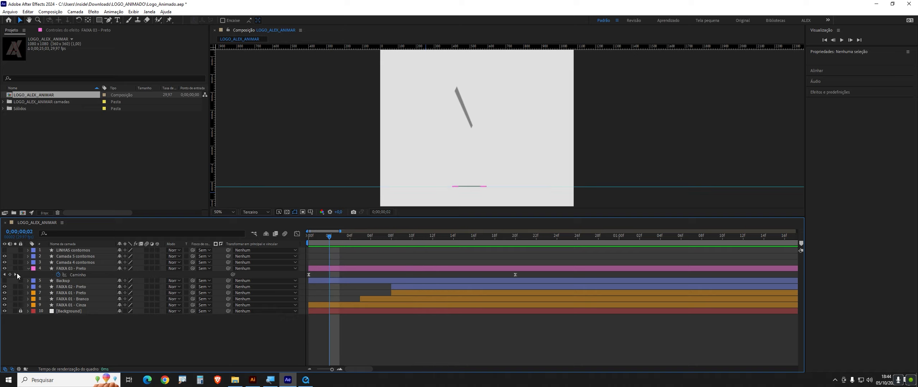
key("ctrl+1")
left_click(28, 192)
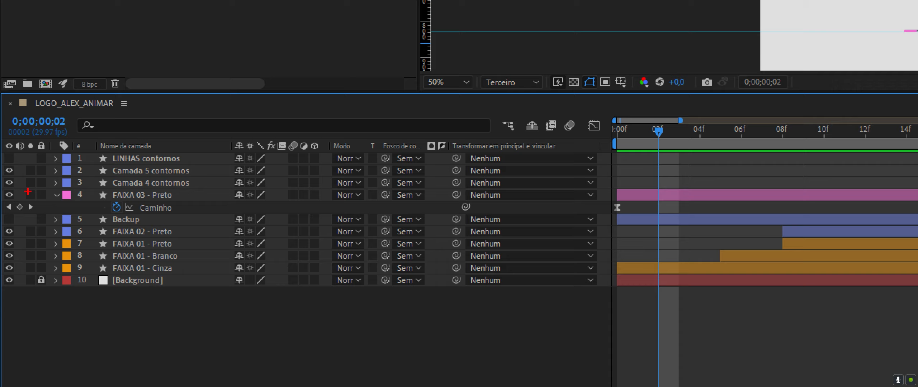
left_click_drag(28, 192, 36, 178)
key("Escape")
- Solo the Background and FAIXA 03 - Preto layers and preview the third band's growth alone from 0;00;00;00
left_click(15, 311)
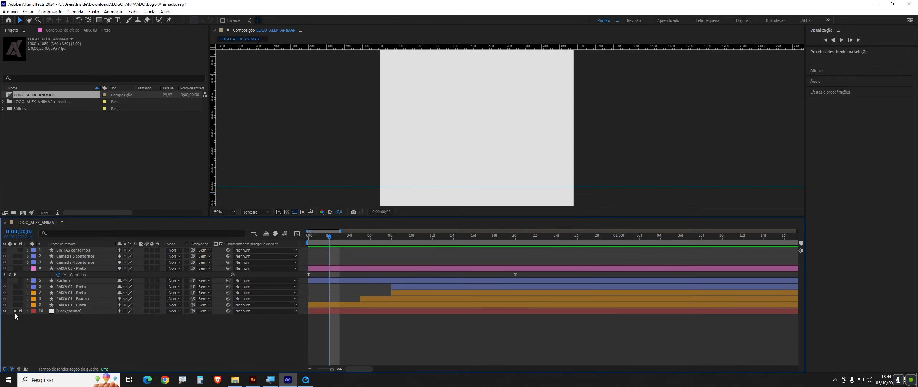
left_click(15, 268)
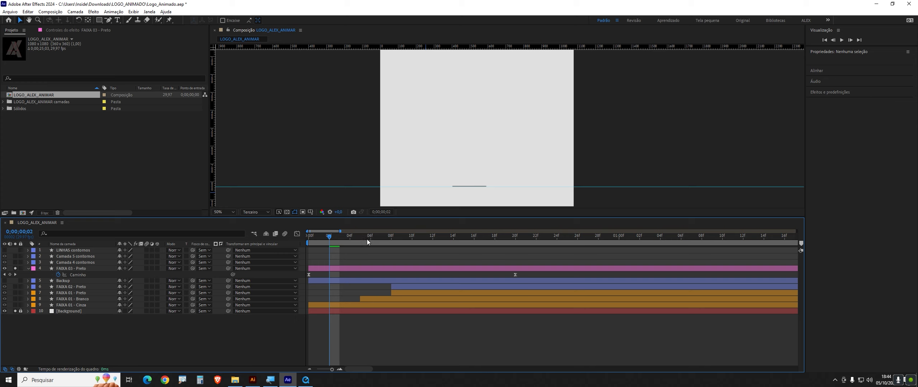
left_click_drag(324, 237, 300, 240)
key("space")
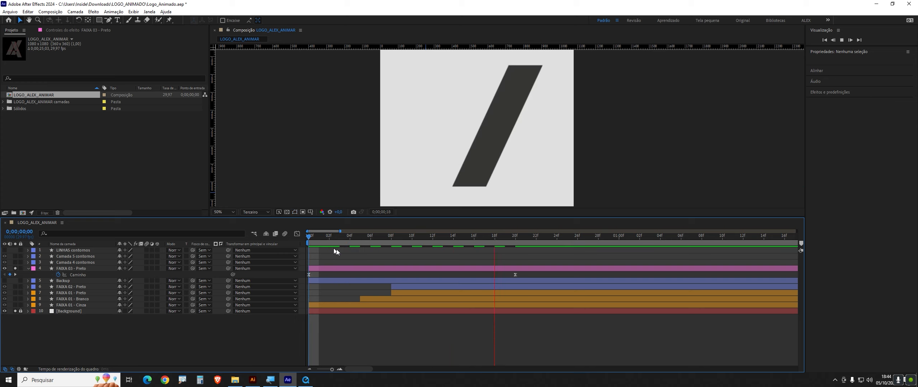
key("space")
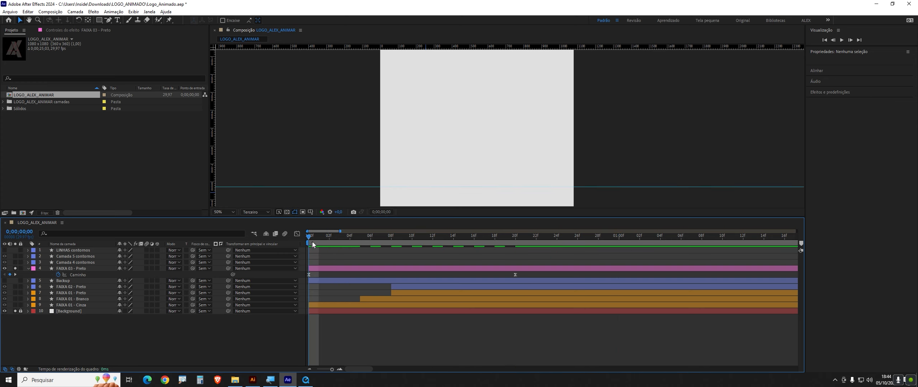
key("space")
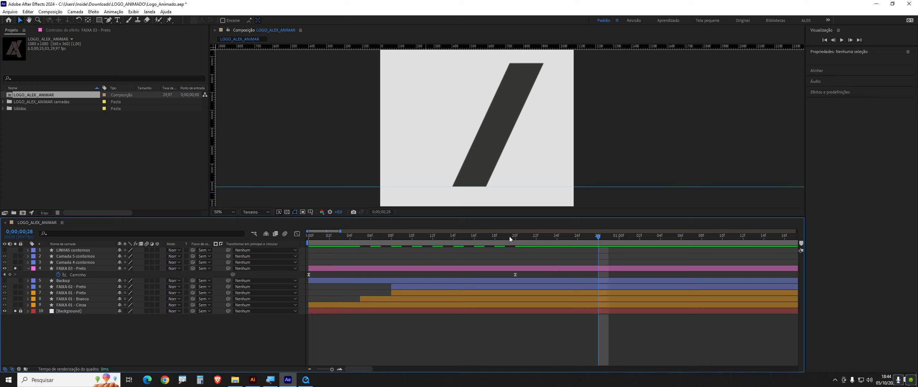
- Move the current time past the third band's path keyframe at 0;00;00;20 to 0;00;01;10
left_click_drag(510, 237, 516, 236)
key("minus")
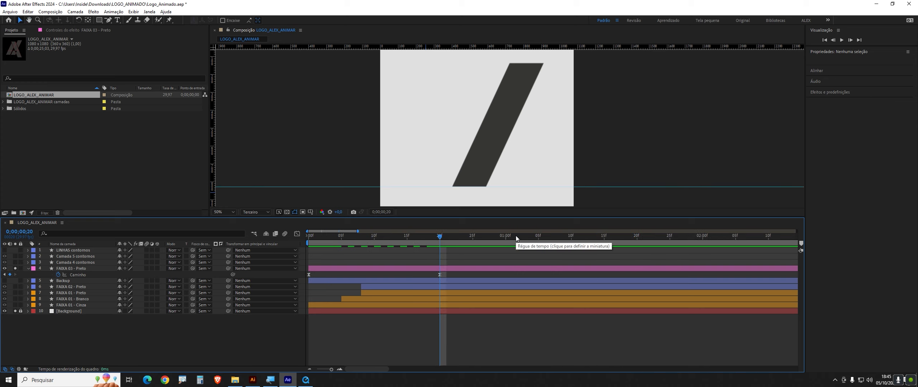
key("minus")
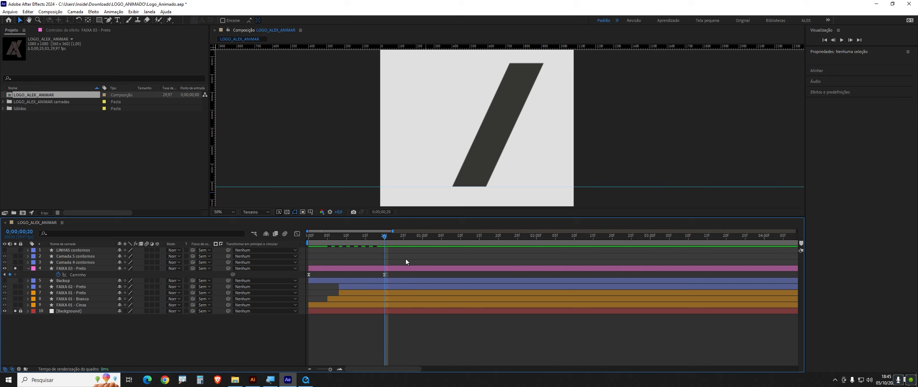
key("space")
key("space")
key("shift+Page_Down")
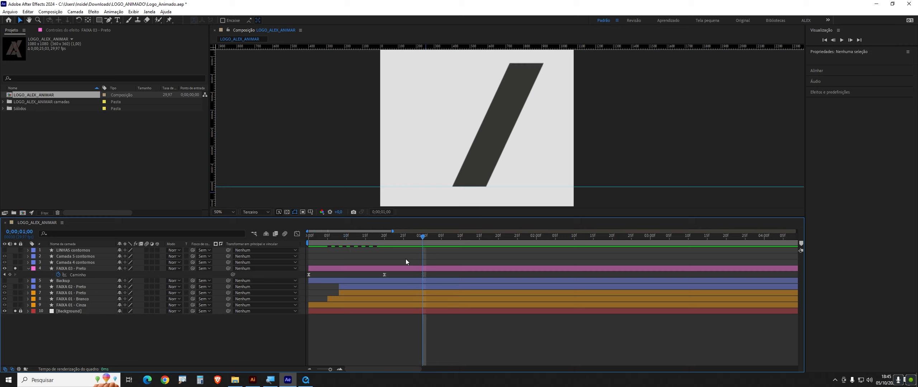
key("shift+Page_Down")
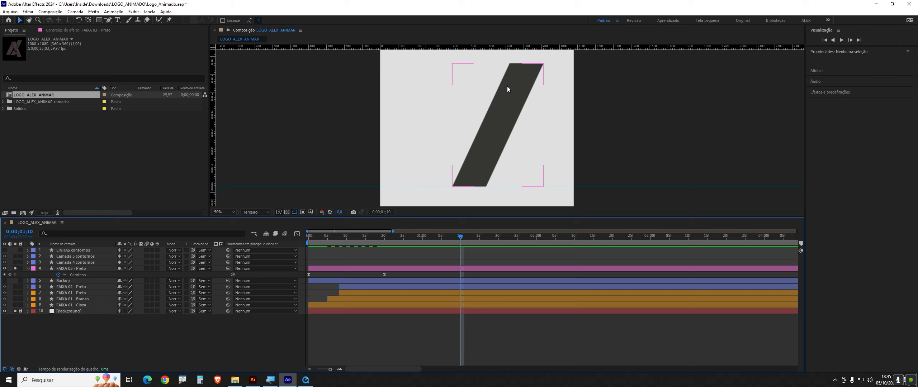
- Change the fill colour of the FAIXA 03 - Preto layer to bright green 36FF00
left_click(15, 269)
left_click(70, 269)
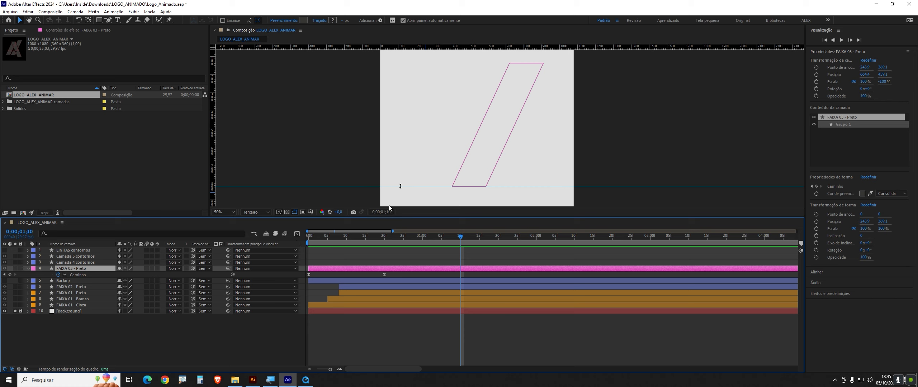
left_click(303, 20)
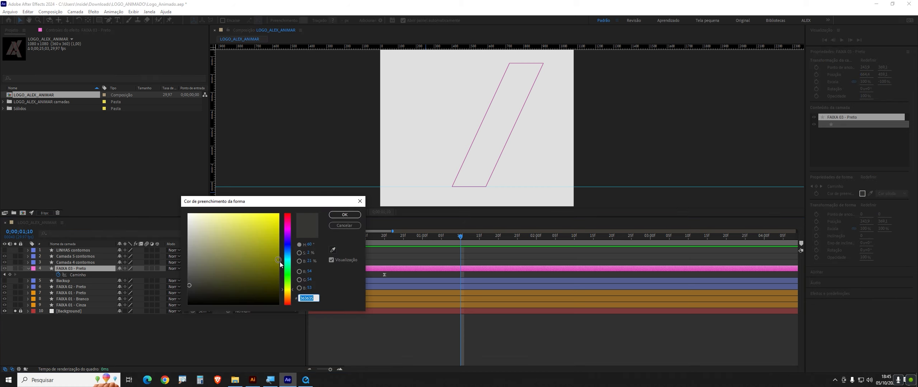
left_click(288, 278)
left_click(279, 214)
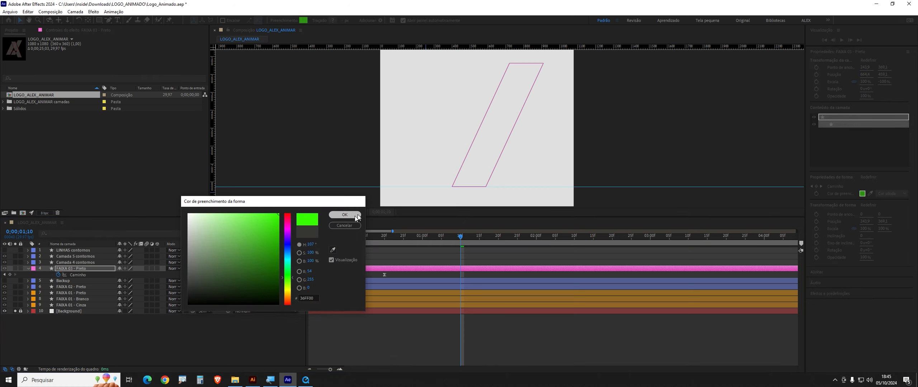
left_click(344, 215)
left_click(15, 269)
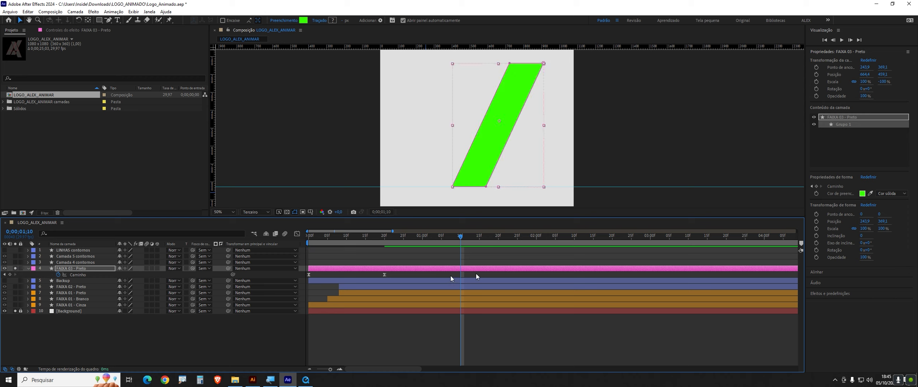
- At 0;00;17;25, solo Camada 5 contornos alongside the green band and examine how its shape overlaps the band's upper part
scroll(505, 267, "down", 5)
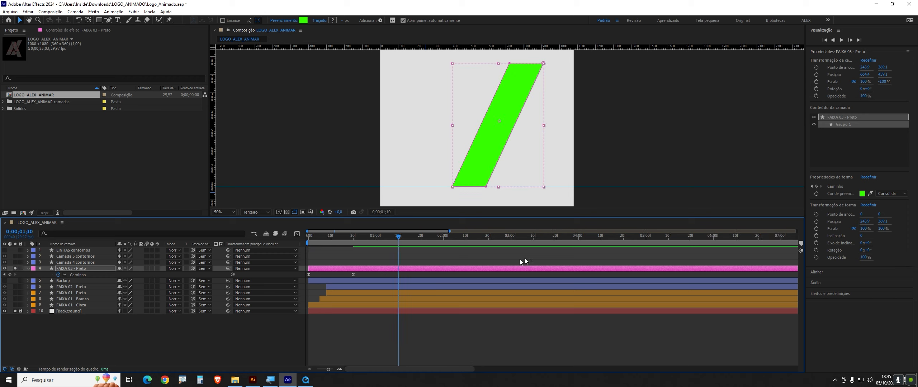
left_click(655, 242)
left_click(15, 269)
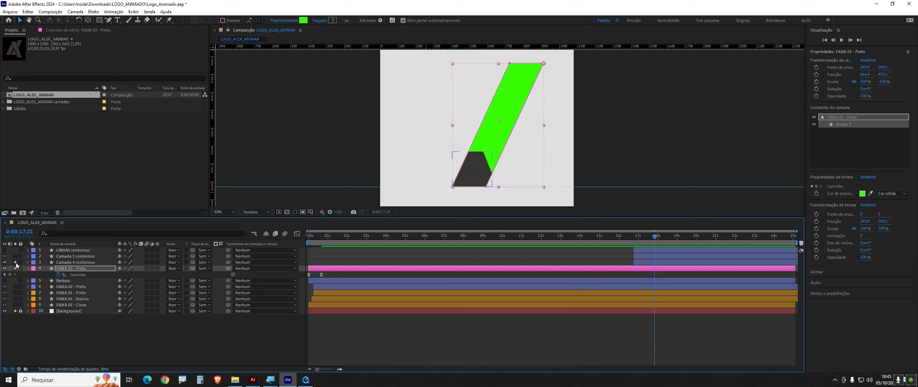
left_click(15, 268)
left_click(15, 256)
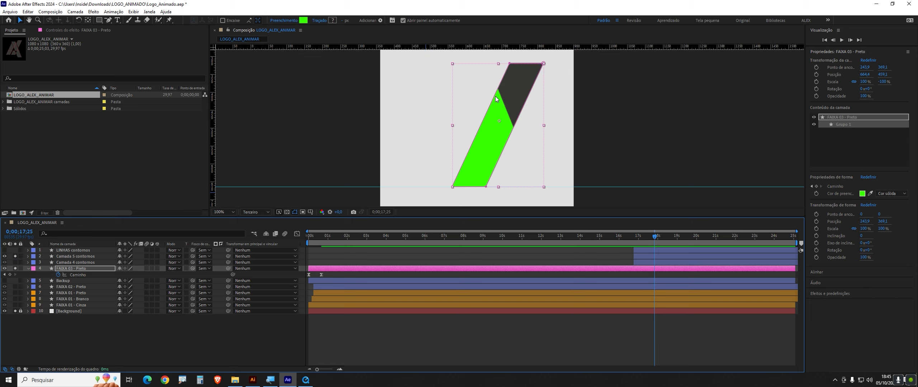
scroll(517, 81, "up", 2)
left_click_drag(519, 82, 470, 131)
key("v")
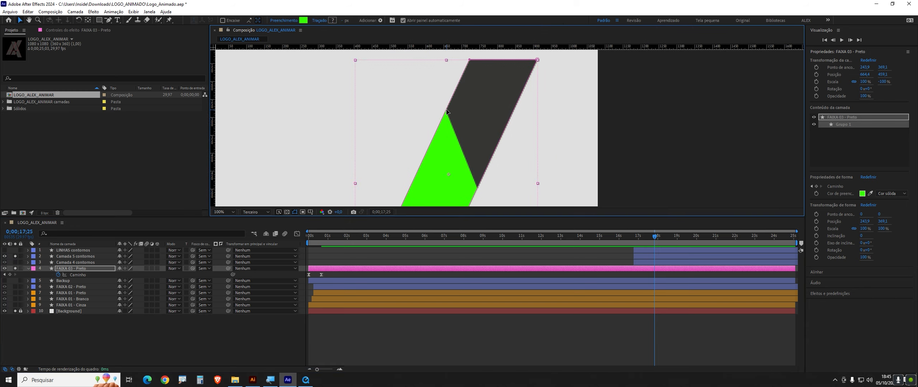
left_click_drag(435, 155, 447, 105)
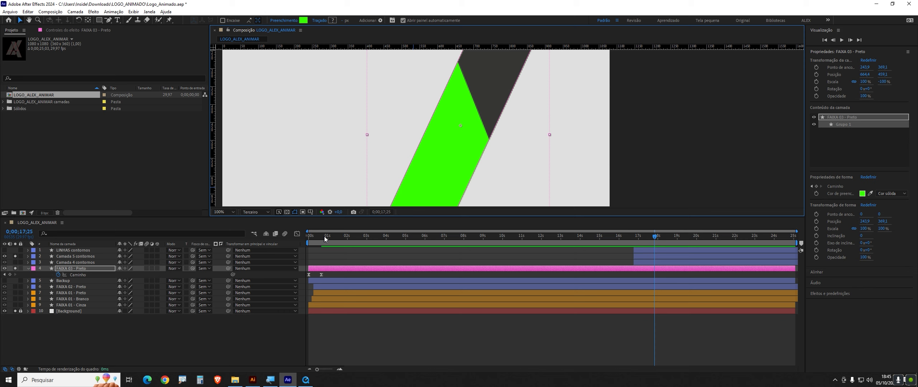
- Shift the Camada 5 contornos layer in time so that it starts at 0;00;00;20
left_click(324, 236)
left_click_drag(668, 265, 360, 277)
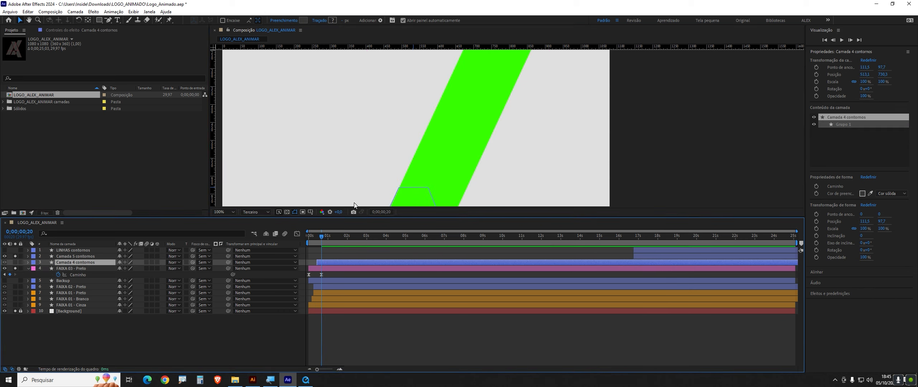
key("ctrl+z")
left_click_drag(645, 254, 335, 274)
key("comma")
key("comma")
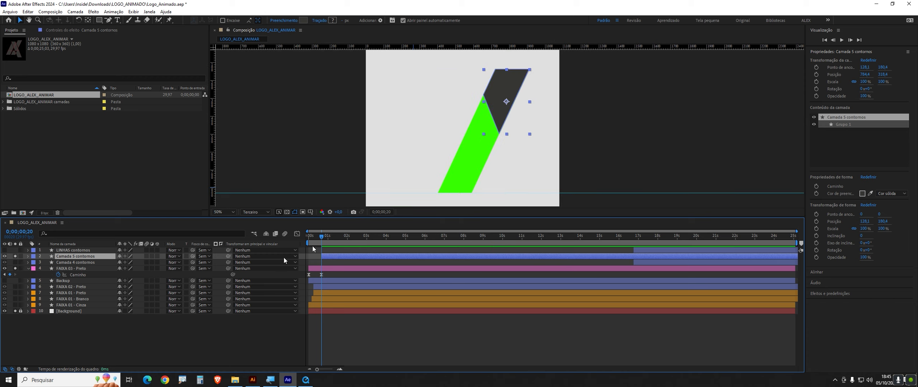
- Set the current time to 0;00;01;10 and select the Caminho property of FAIXA 03 - Preto
left_click(78, 275)
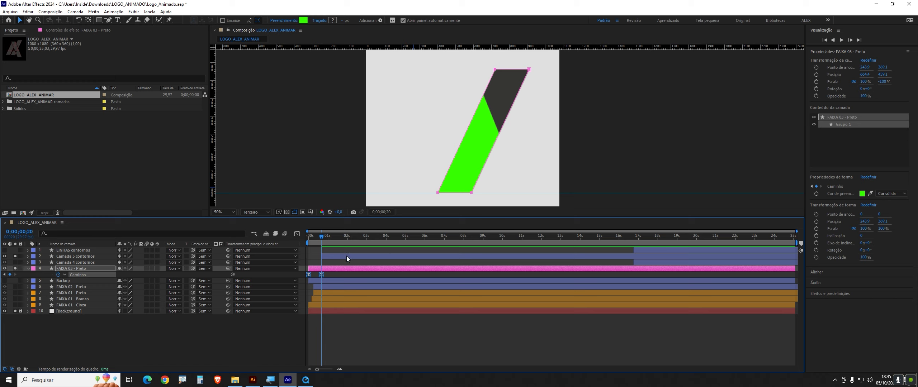
key("space")
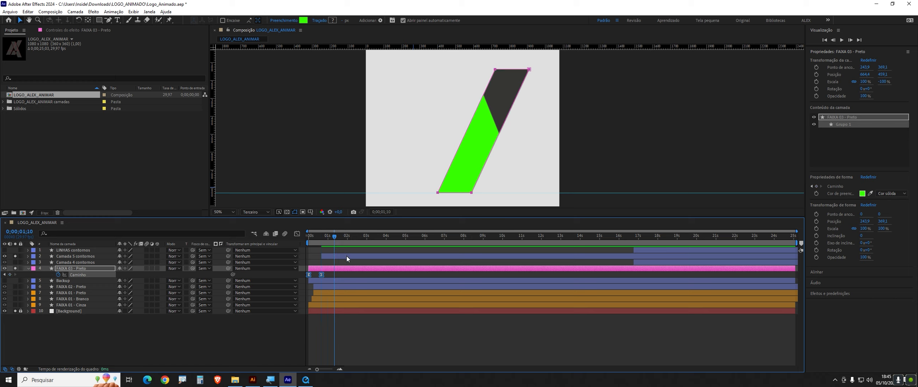
key("equal")
key("equal")
key("equal")
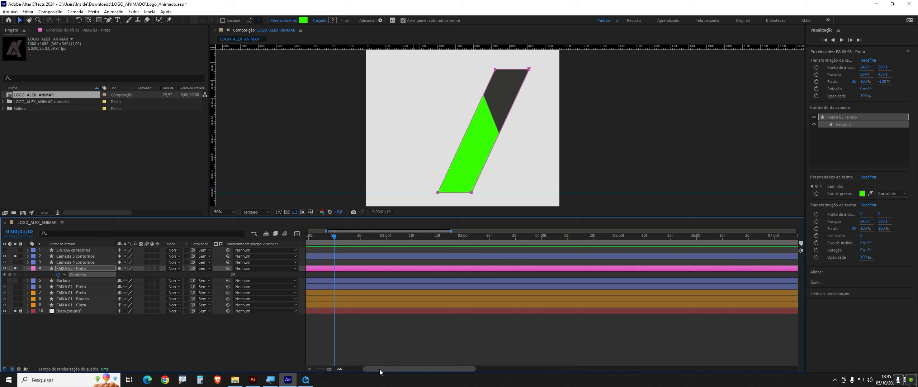
left_click_drag(380, 370, 362, 333)
left_click(364, 275)
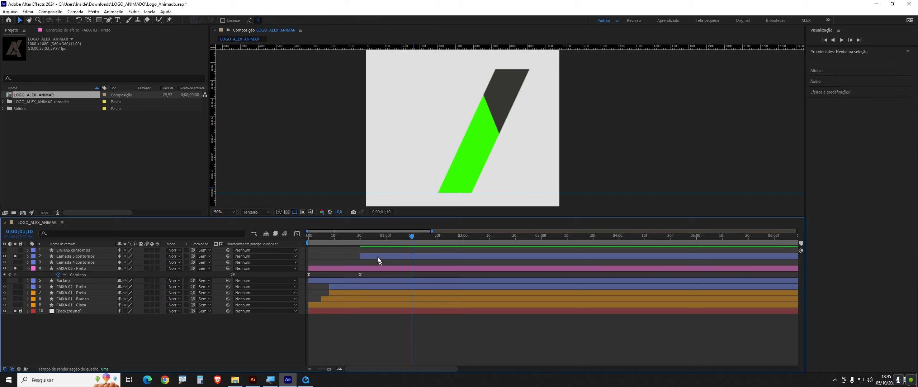
left_click_drag(362, 237, 362, 267)
key("space")
left_click(96, 275)
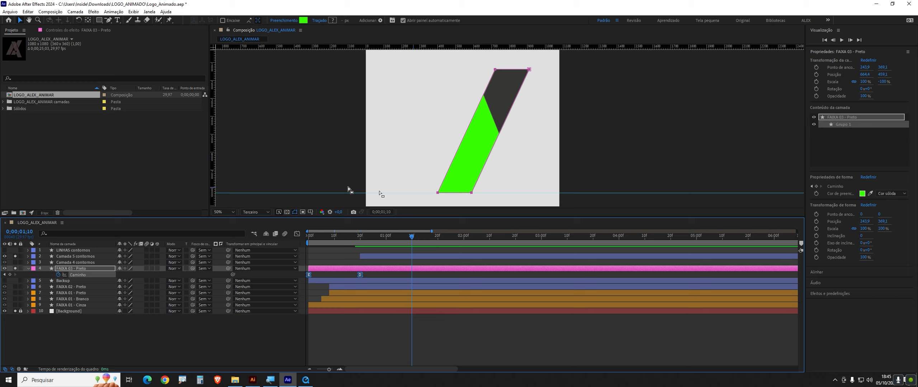
- At 0;00;01;10, keyframe the green band's path with its lower-left vertex moved onto the left corner of the Camada 5 contornos shape
left_click(446, 197)
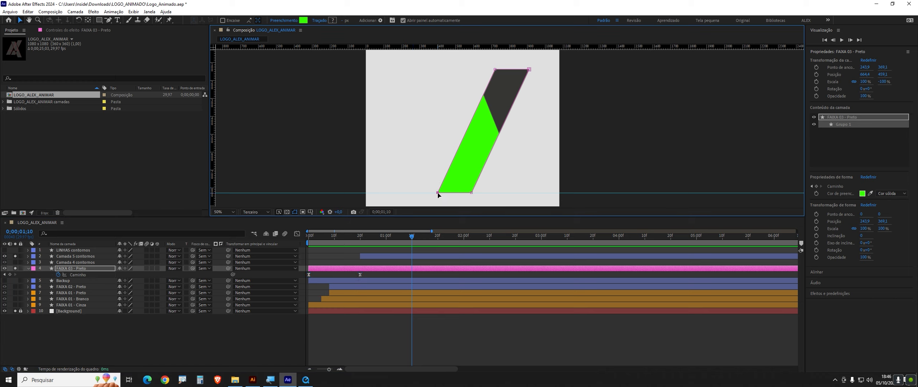
left_click_drag(438, 193, 482, 104)
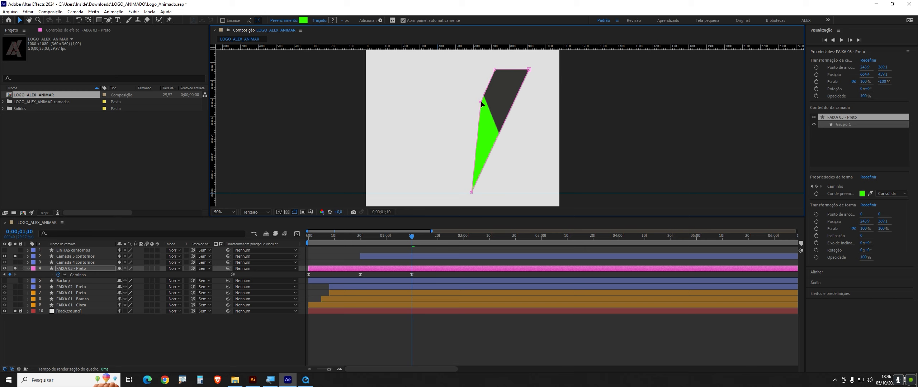
scroll(483, 104, "up", 6)
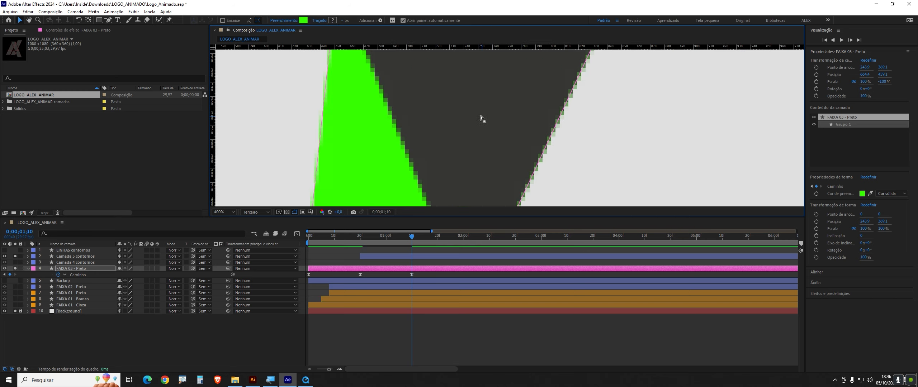
left_click_drag(437, 109, 473, 162)
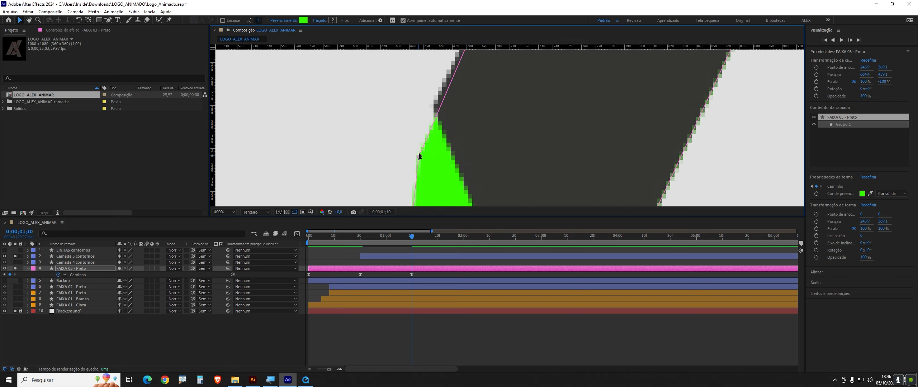
left_click_drag(420, 156, 436, 107)
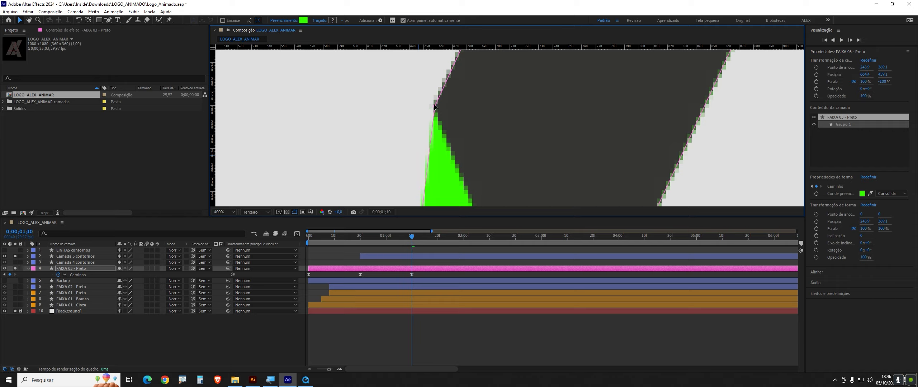
- Move the green band's lower-right vertex up to the bottom tip of the Camada 5 contornos shape
key("comma")
key("comma")
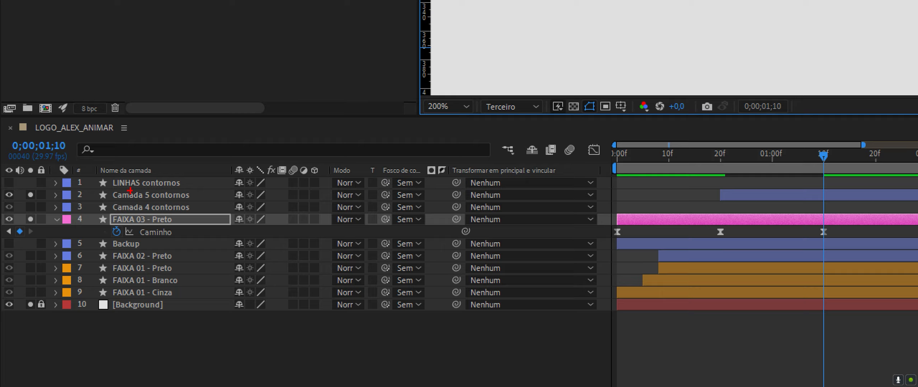
left_click_drag(194, 198, 272, 165)
left_click_drag(21, 186, 325, 195)
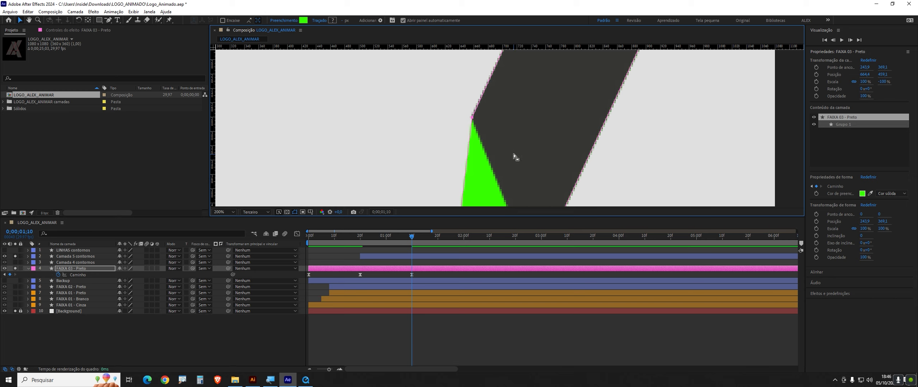
scroll(498, 160, "down", 1)
left_click_drag(512, 169, 481, 100)
left_click_drag(472, 151, 477, 105)
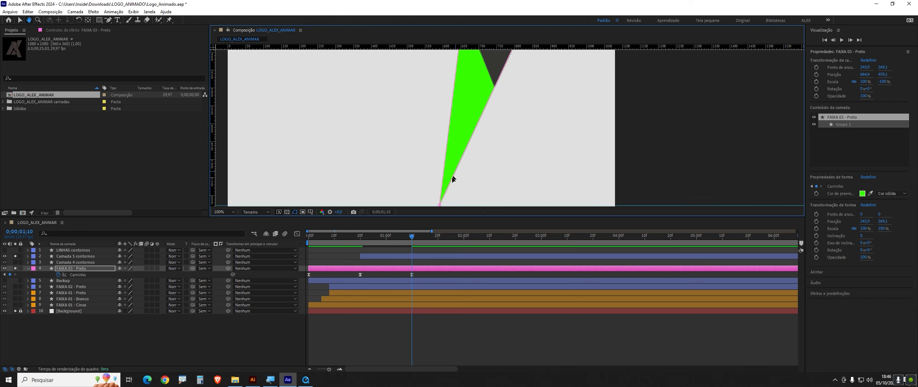
left_click_drag(427, 197, 428, 155)
left_click_drag(432, 157, 446, 210)
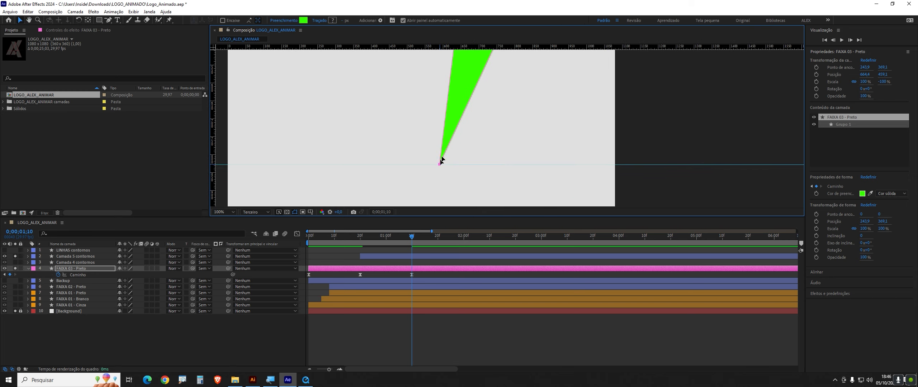
left_click_drag(441, 160, 476, 155)
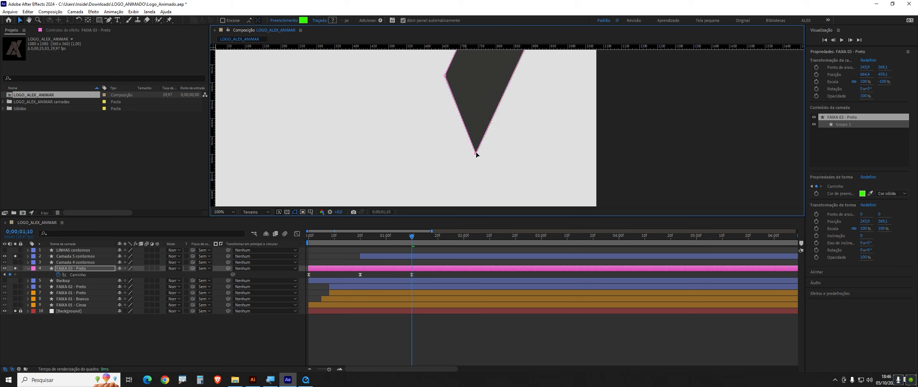
- Fine-tune the band's bottom vertex at close range so its edges line up exactly with the Camada 5 contornos tip
key("period")
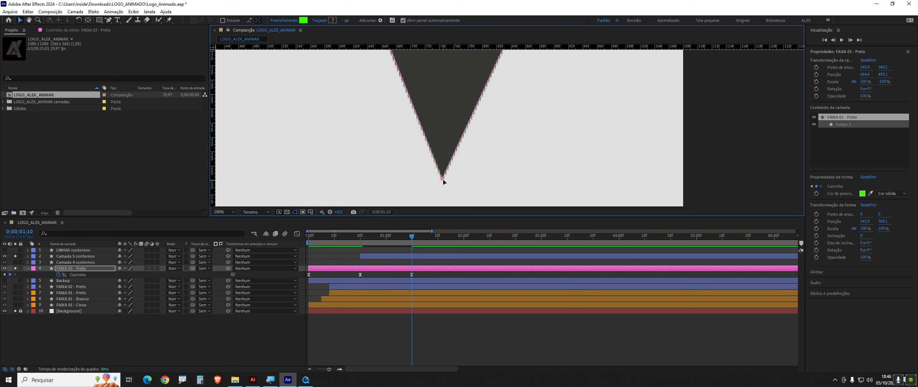
key("period")
left_click_drag(442, 179, 488, 138)
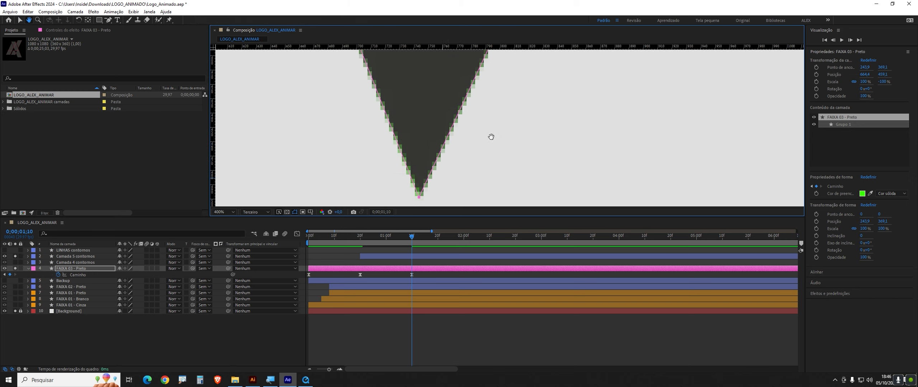
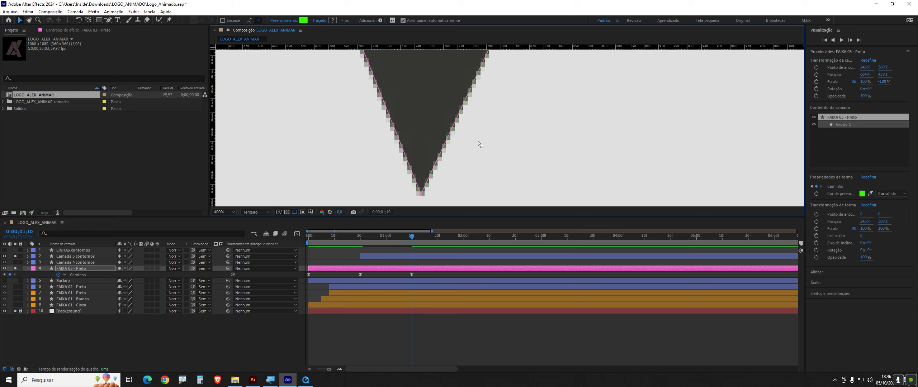
key("comma")
key("comma")
key("h")
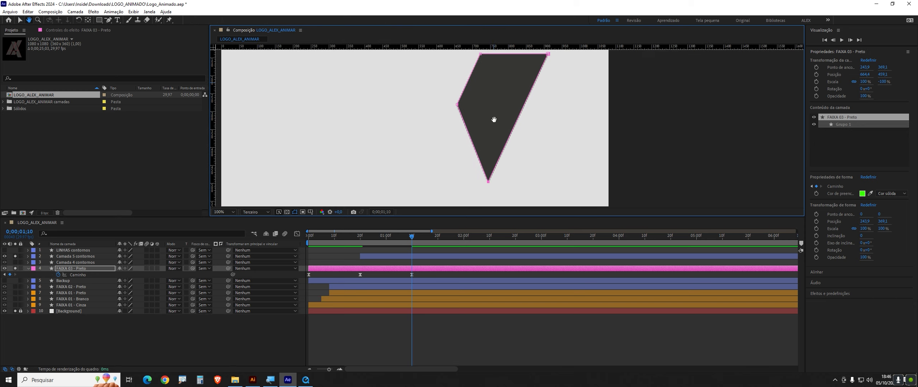
key("v")
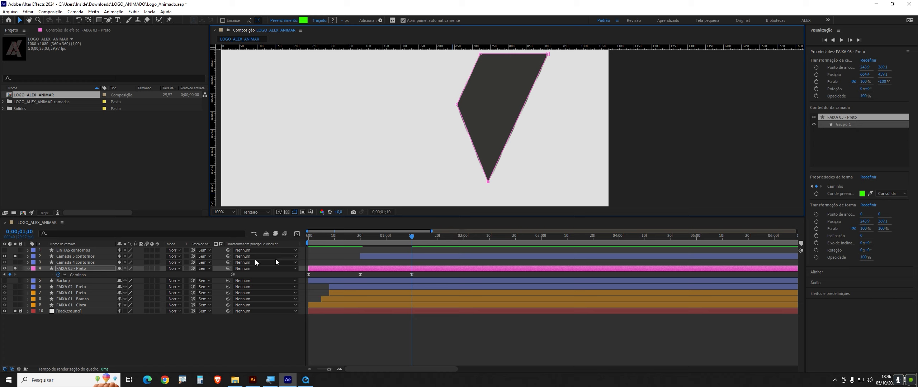
- Shift the Camada 5 contornos guide layer far past the band's animation in time, and preview the composition from the start
left_click(366, 257)
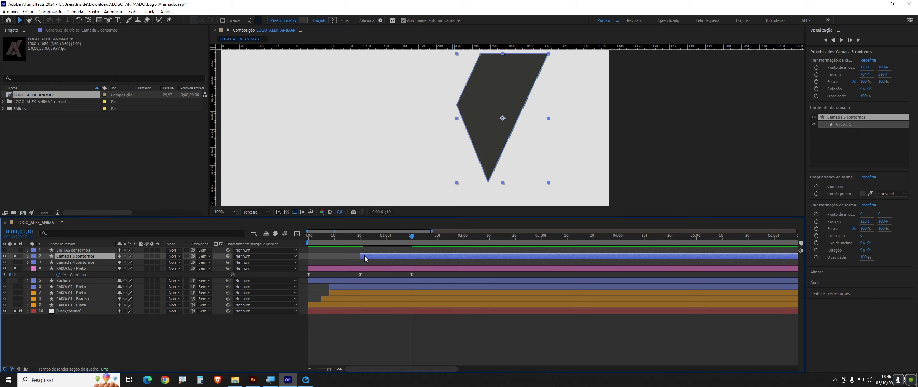
left_click_drag(364, 255, 825, 253)
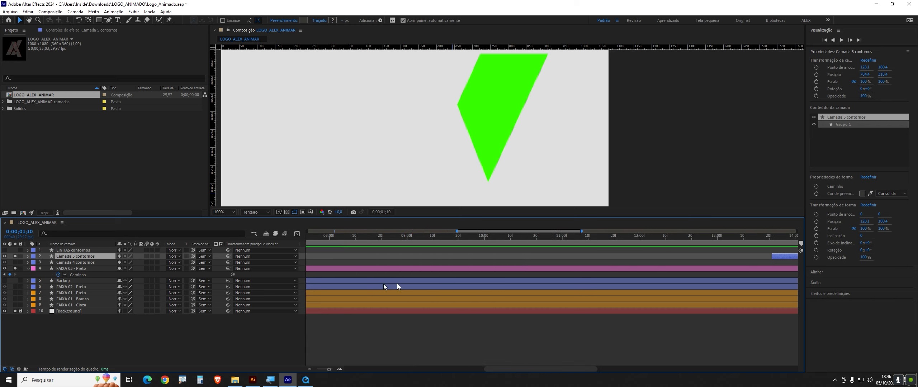
key("minus")
left_click_drag(330, 236, 215, 255)
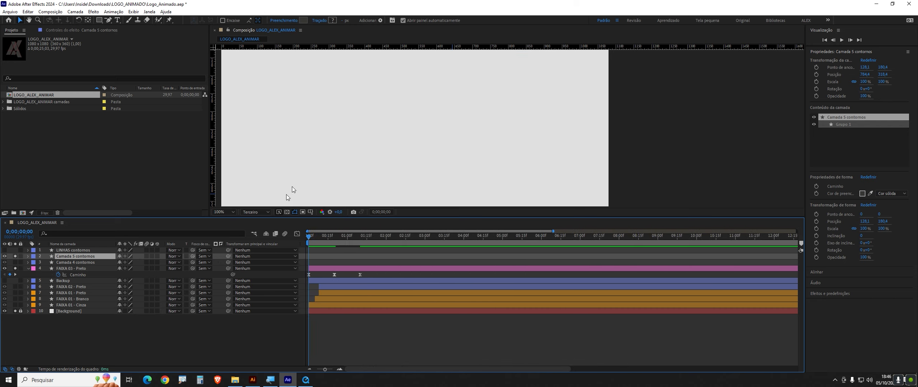
key("comma")
key("comma")
left_click_drag(409, 131, 379, 106)
key("space")
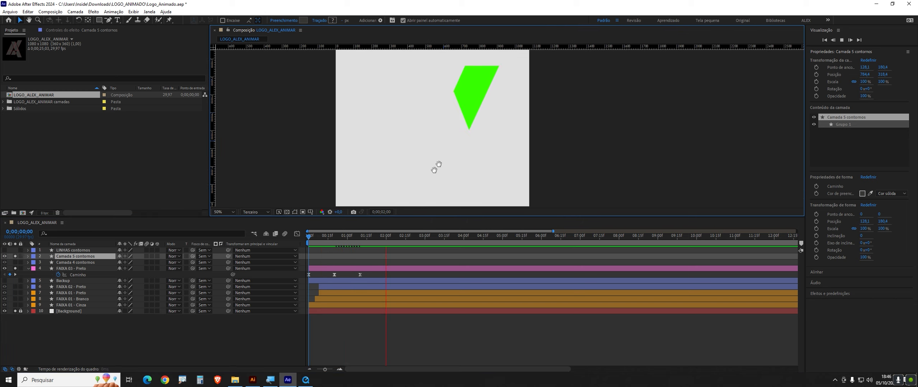
key("space")
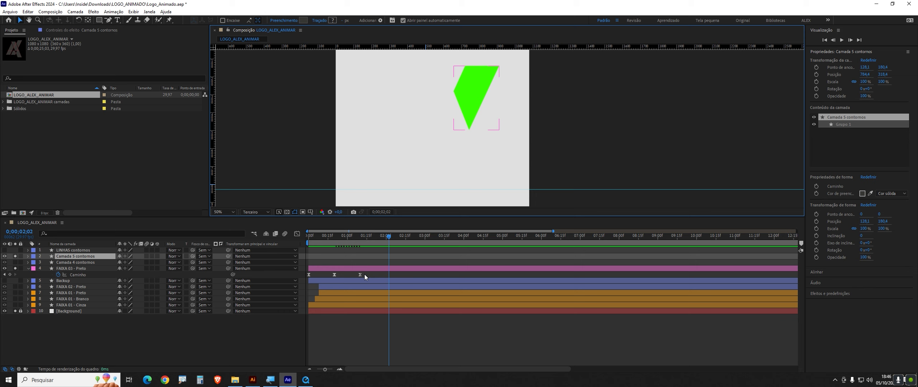
- Apply Easy Ease to the last two Caminho keyframes of FAIXA 03 - Preto in the speed graph
left_click_drag(364, 275, 323, 275)
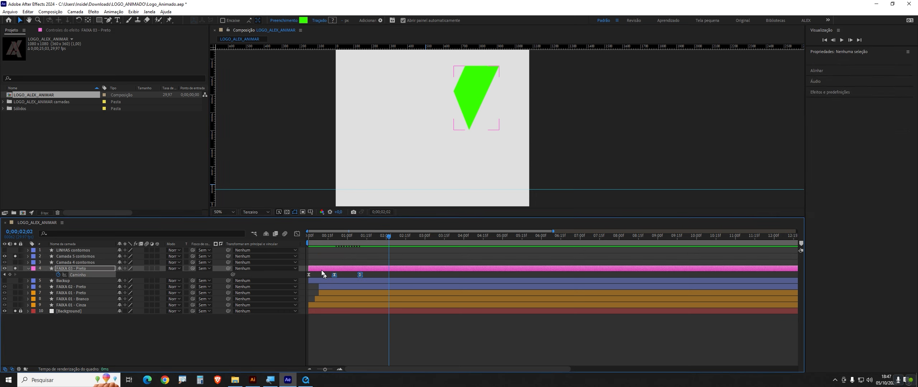
left_click(296, 235)
key("equal")
key("equal")
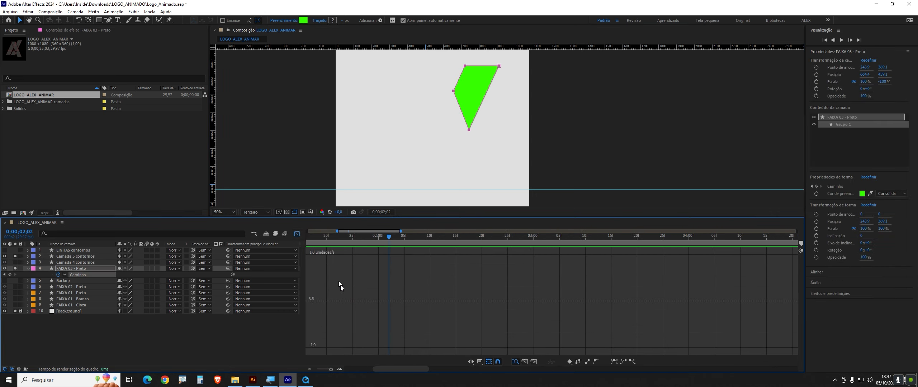
left_click_drag(415, 369, 393, 376)
left_click_drag(386, 319, 355, 351)
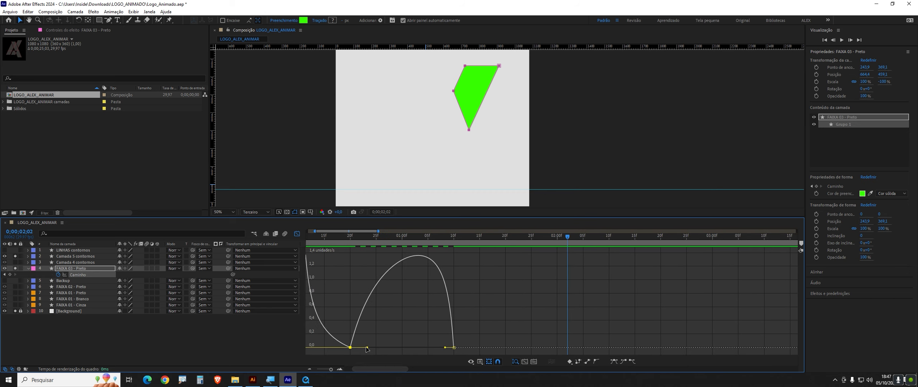
left_click_drag(475, 333, 351, 354)
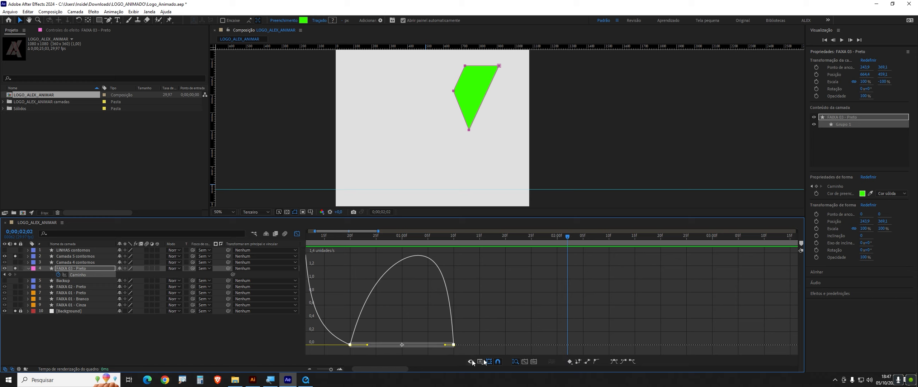
left_click(614, 360)
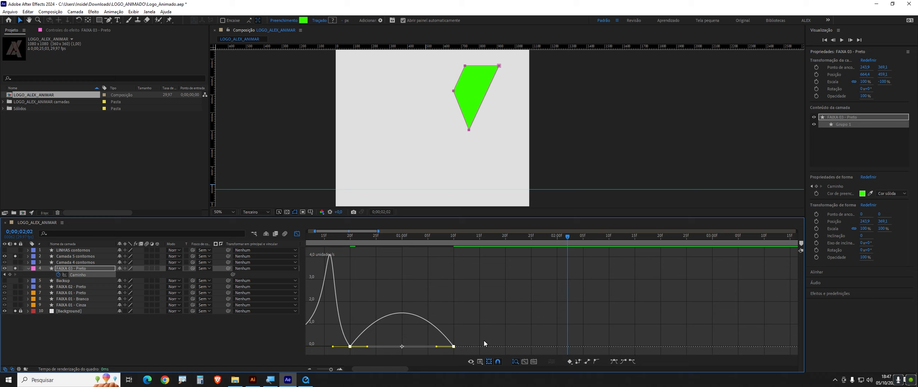
- Lengthen the keyframe influence handles to the middle of each interval, forming sharp speed peaks near 10f and 01:00f, and preview the motion
left_click_drag(392, 370, 385, 375)
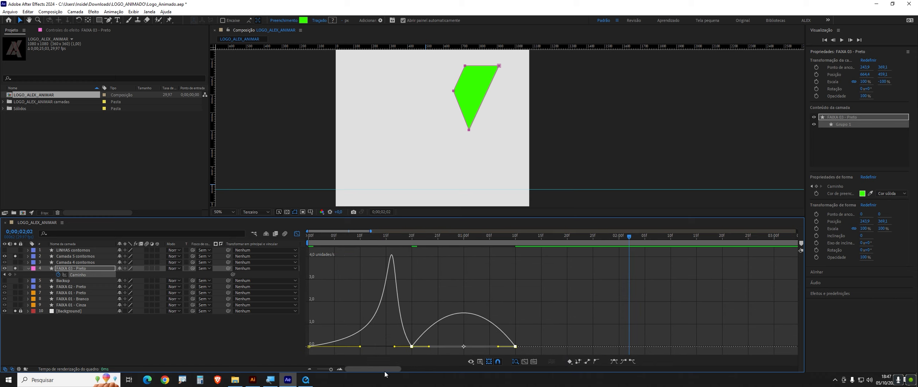
left_click(428, 346)
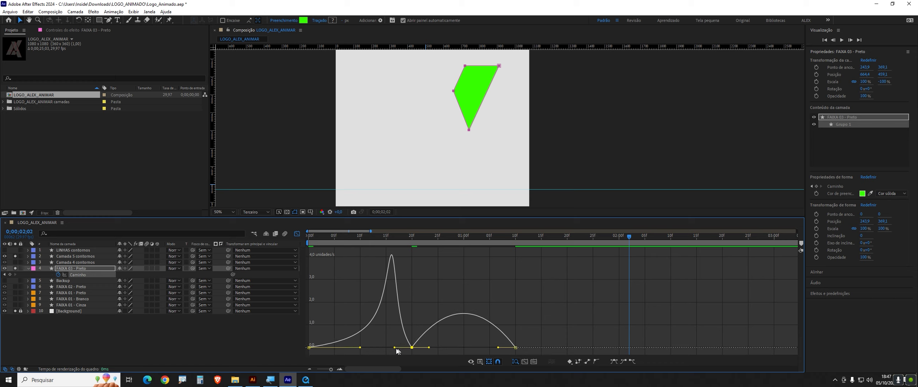
left_click_drag(395, 348, 351, 353)
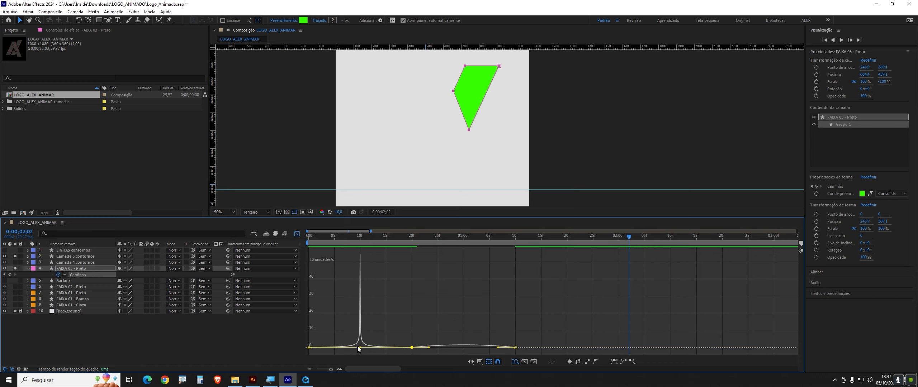
left_click_drag(429, 348, 455, 351)
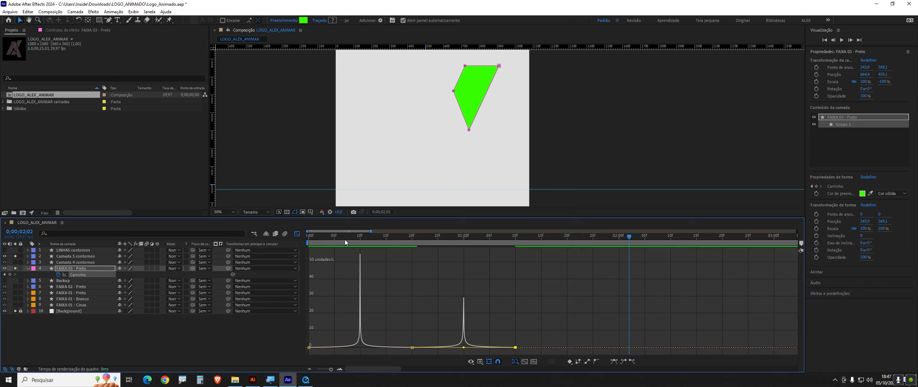
key("Home")
key("space")
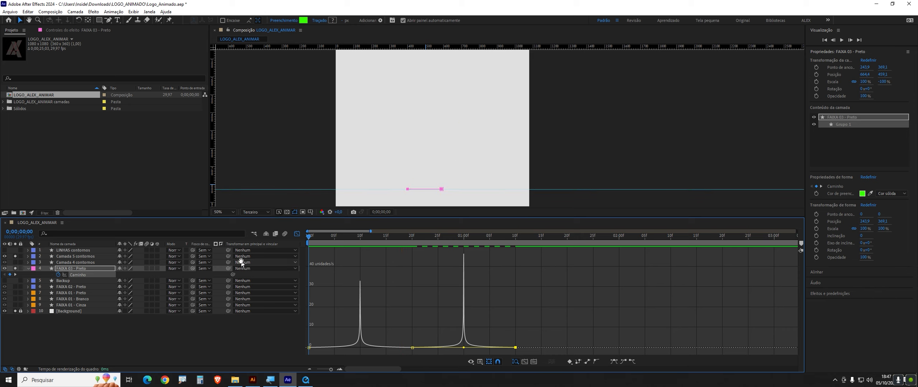
key("space")
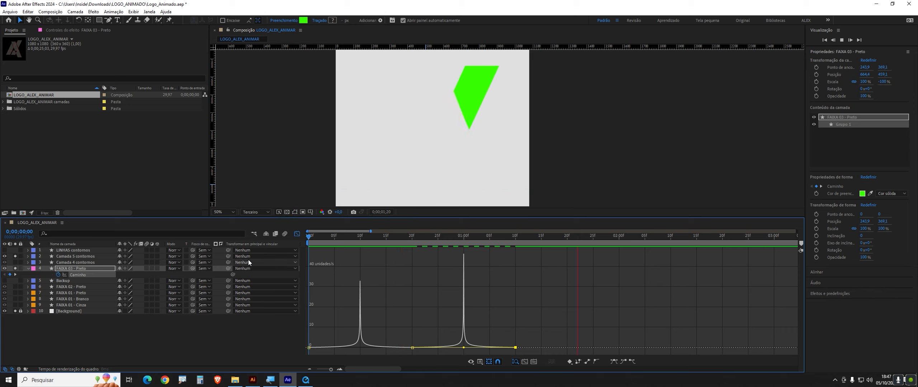
key("space")
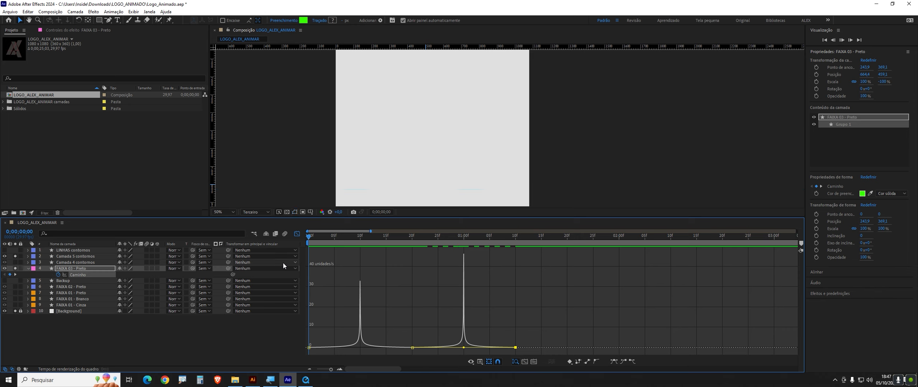
key("space")
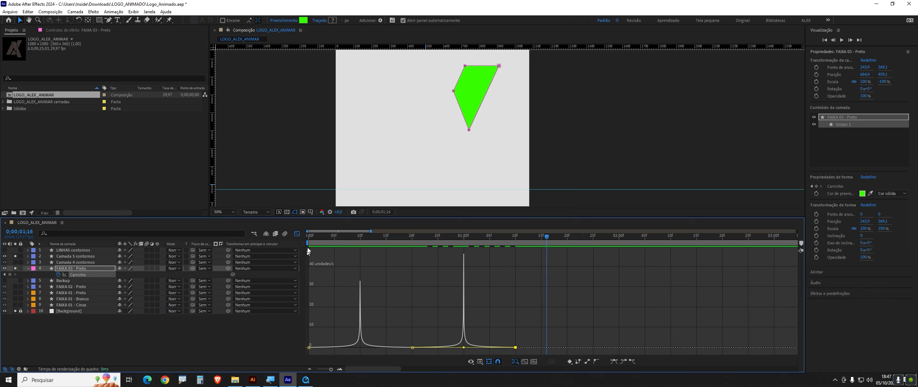
- Leave the speed graph and turn off solo for FAIXA 03 - Preto, Camada 5 contornos and [Background]
left_click(297, 234)
left_click(86, 264)
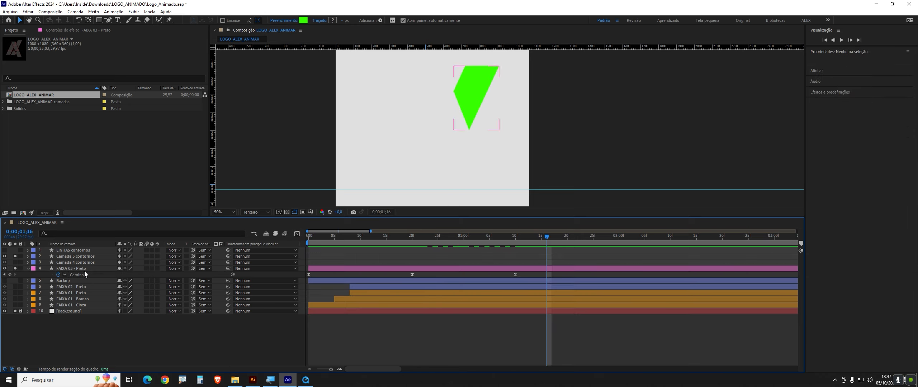
left_click(85, 268)
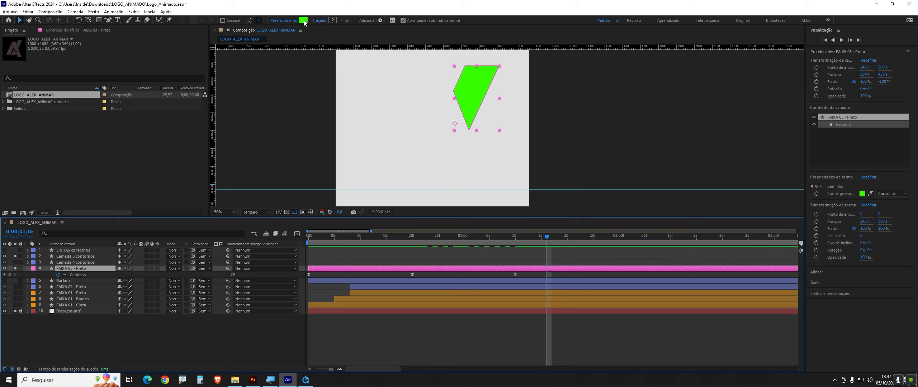
left_click(15, 268)
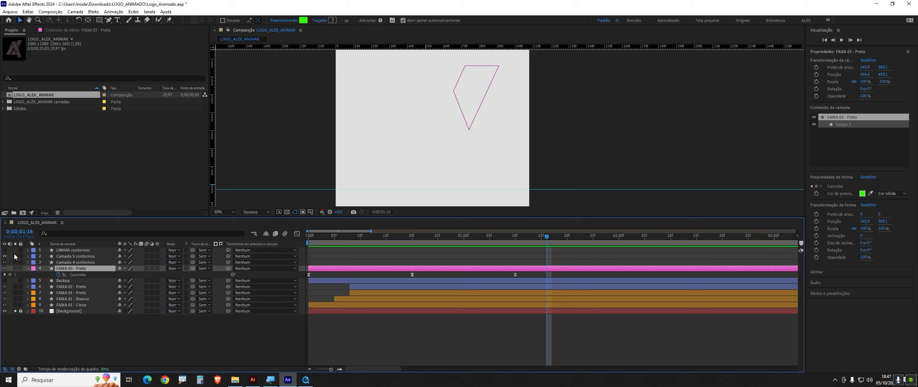
left_click(15, 312)
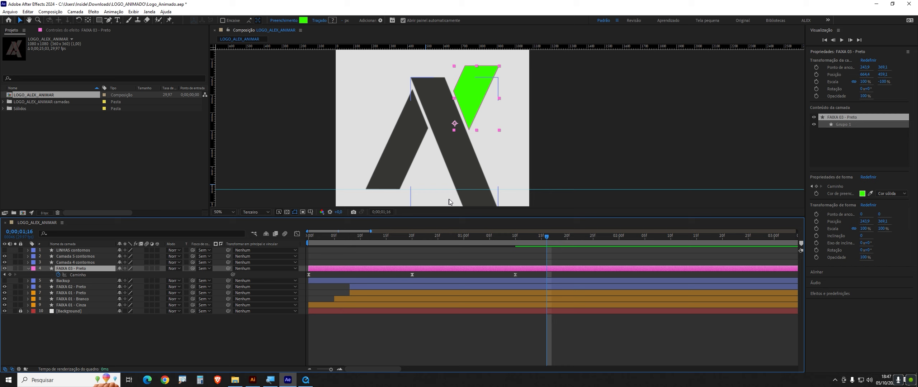
- Recolour FAIXA 03 - Preto with the dark fill sampled from the FAIXA 02 - Preto band, and preview the full logo animation
left_click(303, 21)
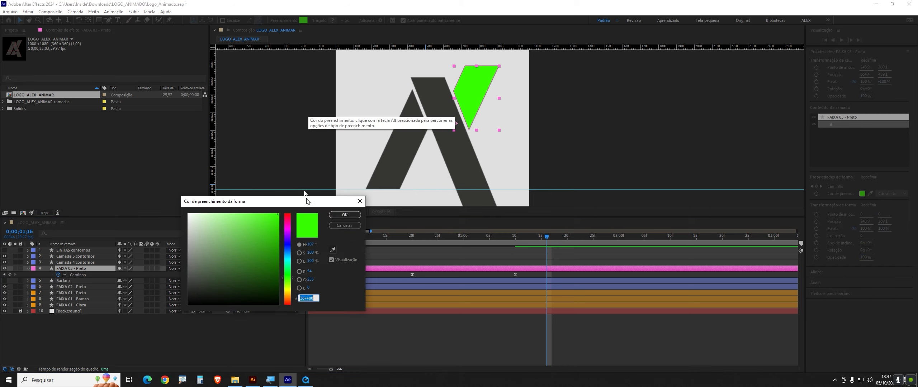
left_click(333, 250)
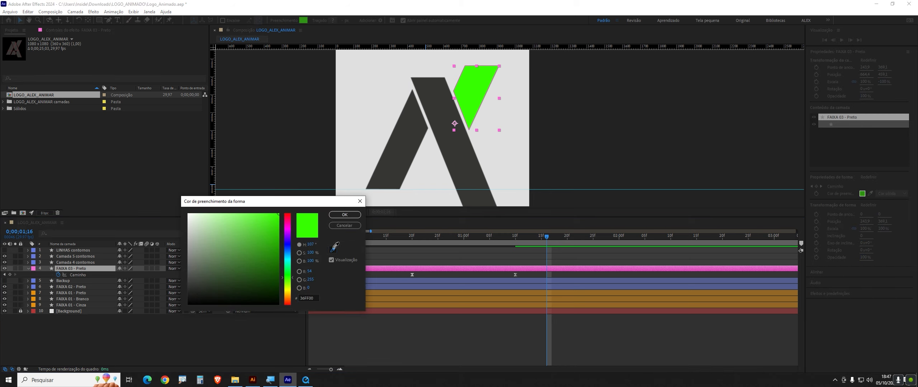
left_click(437, 93)
left_click(340, 215)
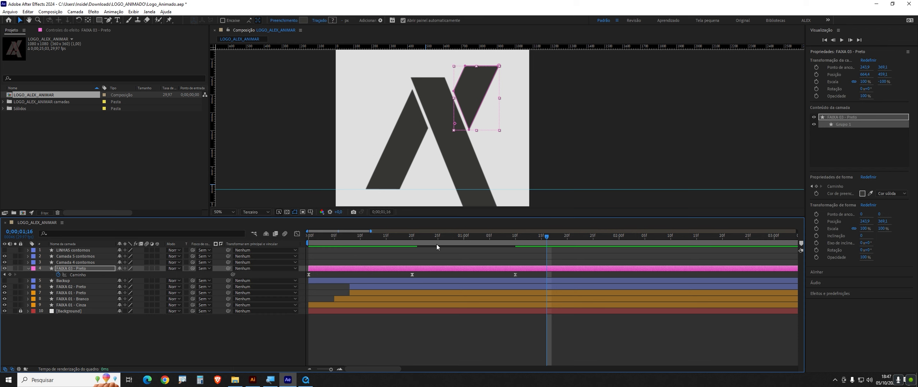
key("space")
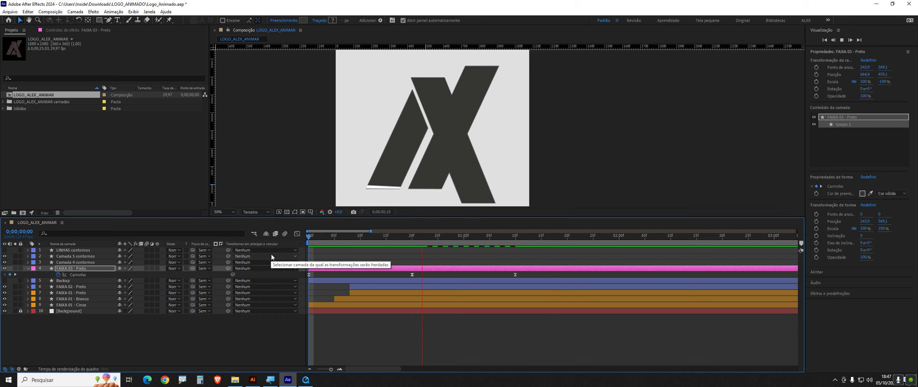
key("space")
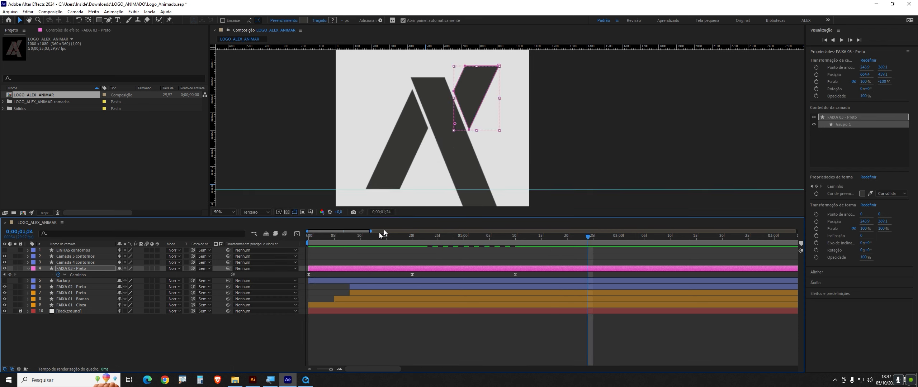
key("space")
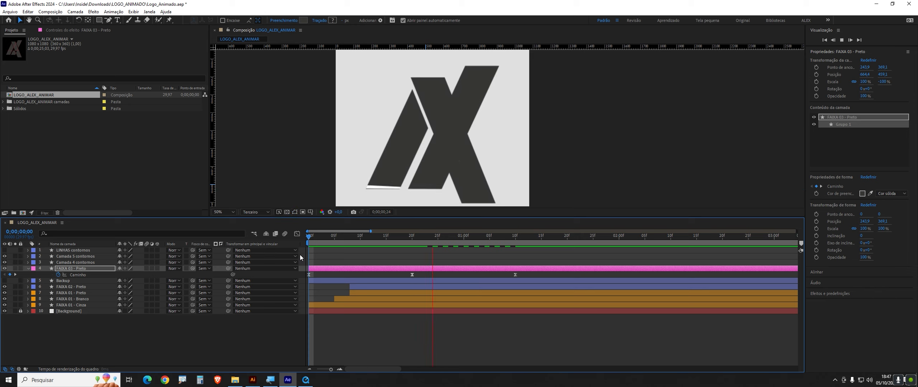
key("space")
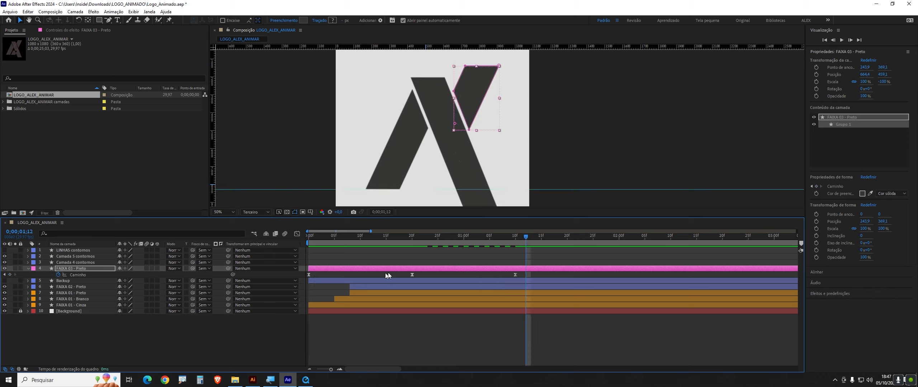
- Move the last Caminho keyframe of FAIXA 03 - Preto to 0;00;01;00 and preview the faster ending
left_click(413, 237)
key("shift+Page_Down")
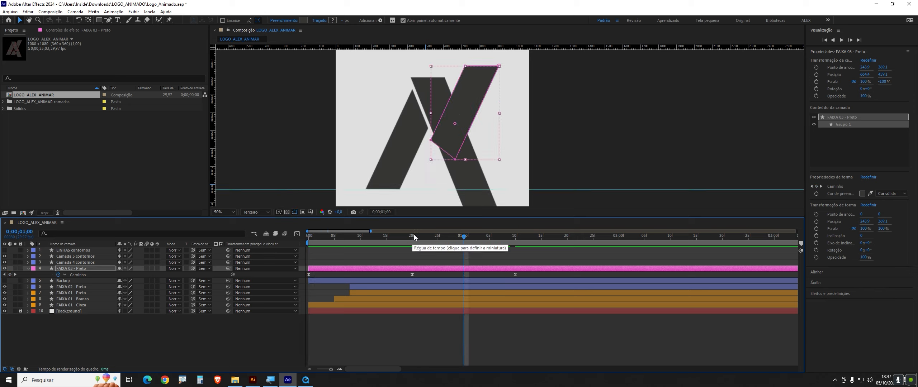
left_click(516, 275)
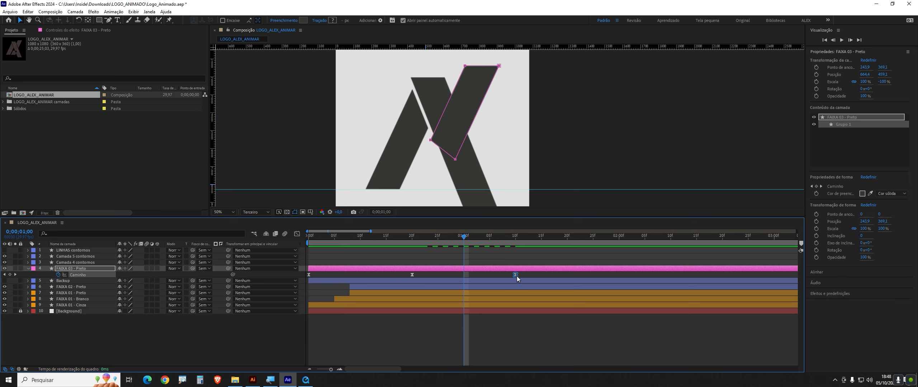
left_click_drag(513, 276, 464, 276)
key("space")
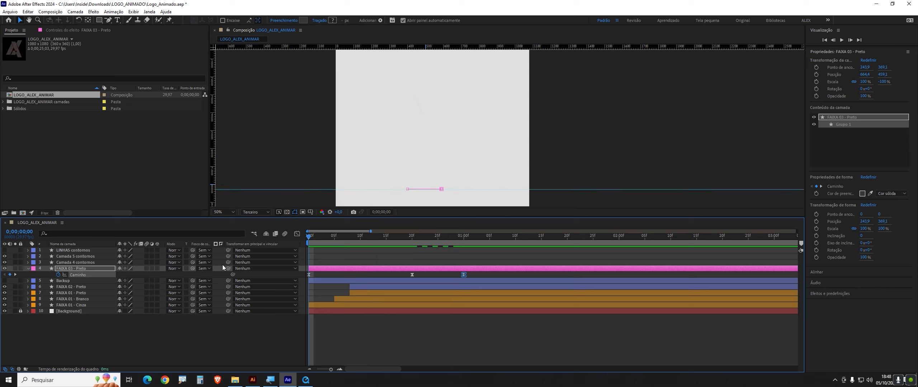
key("space")
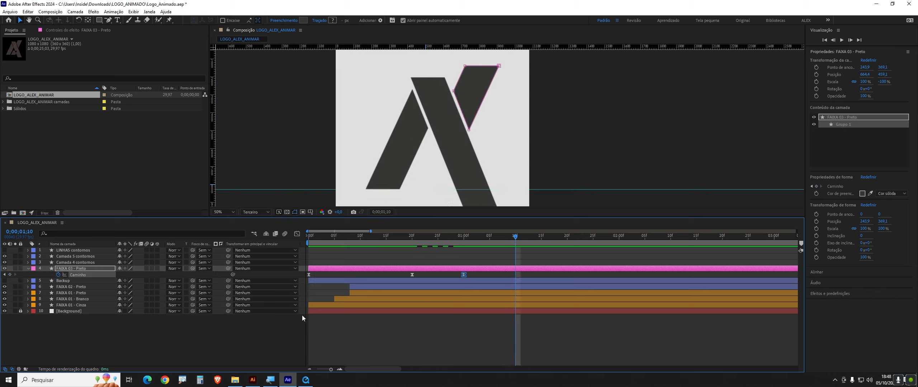
- Duplicate the FAIXA 03 - Preto layer
left_click(210, 348)
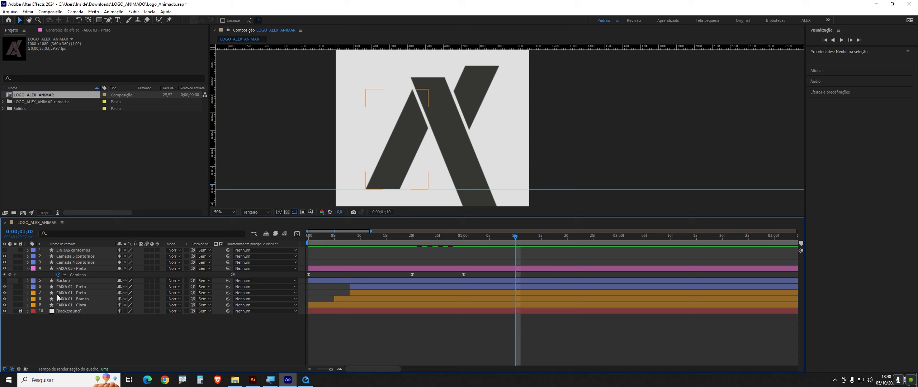
left_click(76, 268)
key("ctrl+d")
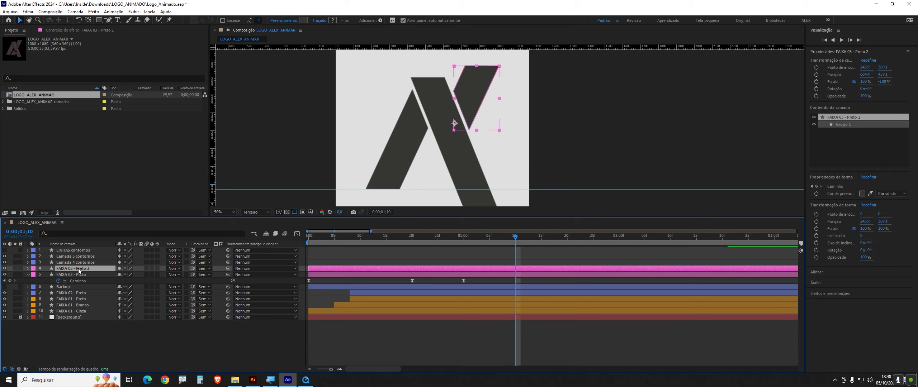
- Rename the duplicated FAIXA 03 - Preto 2 layer as FAIXA 03 - Cinza
key("Return")
left_click(79, 268)
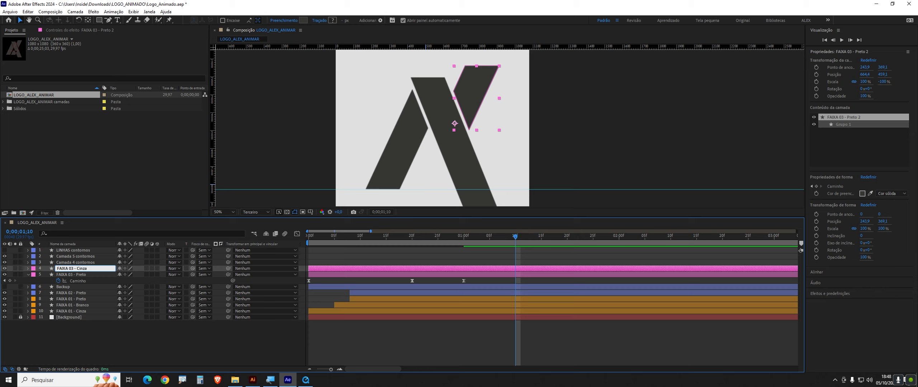
type("Cinza")
key("Return")
- Recolour FAIXA 03 - Cinza with the grey-band neighbour's white-adjacent grey fill, sampled from the FAIXA 01 - Cinza band at 0;00;00;12
left_click_drag(516, 237, 370, 248)
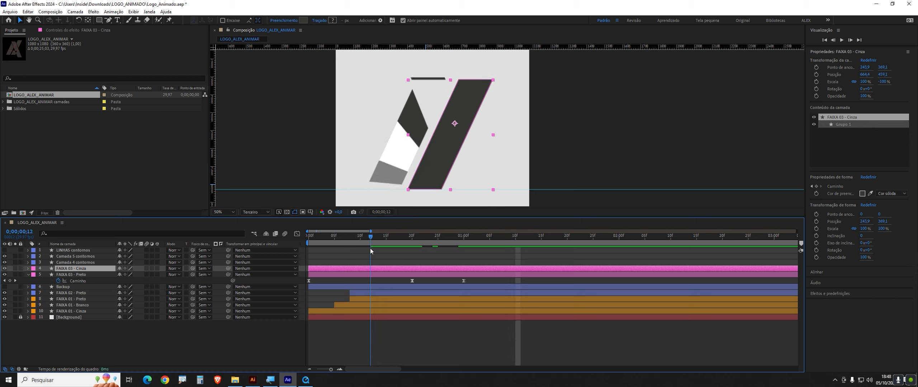
left_click(303, 20)
left_click(333, 250)
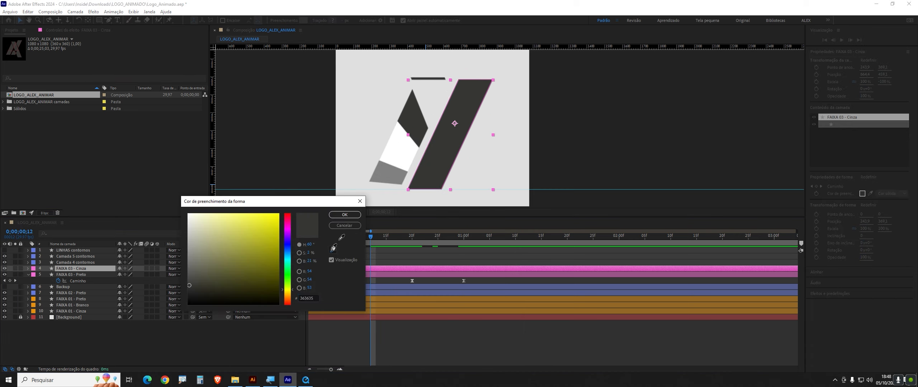
left_click(399, 169)
left_click(345, 214)
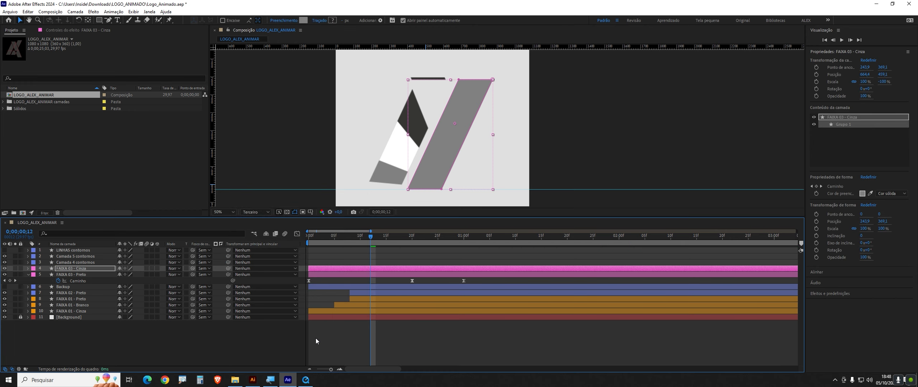
left_click(315, 339)
- Duplicate FAIXA 03 - Cinza as a layer named FAIXA 03 - Branco and set its fill to white, FFFFFF
left_click(84, 269)
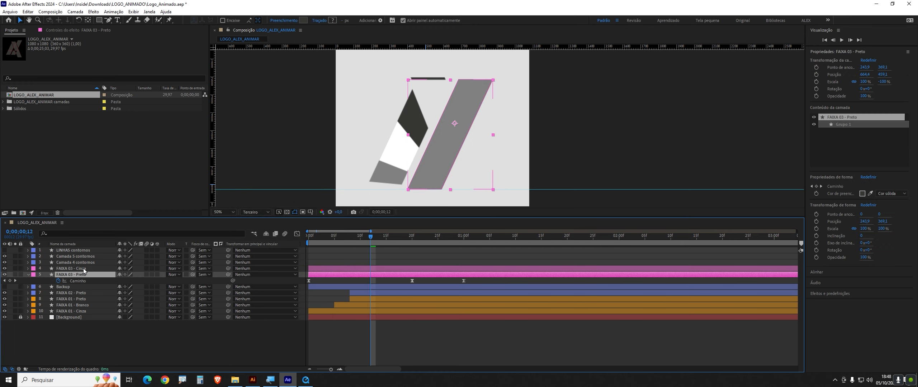
key("ctrl+d")
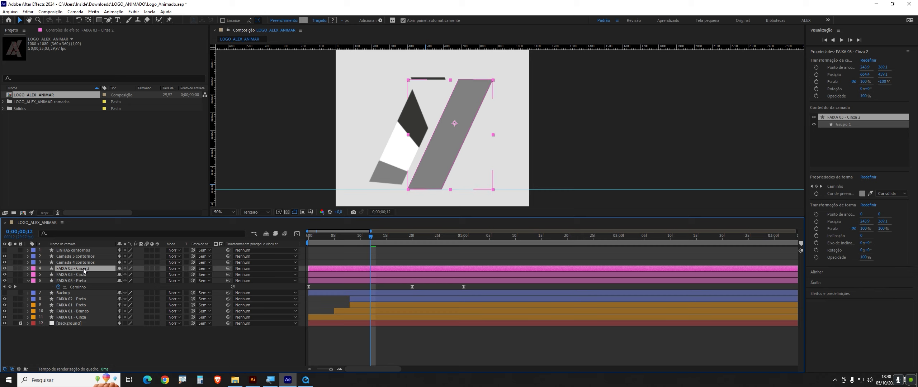
key("Return")
key("Right")
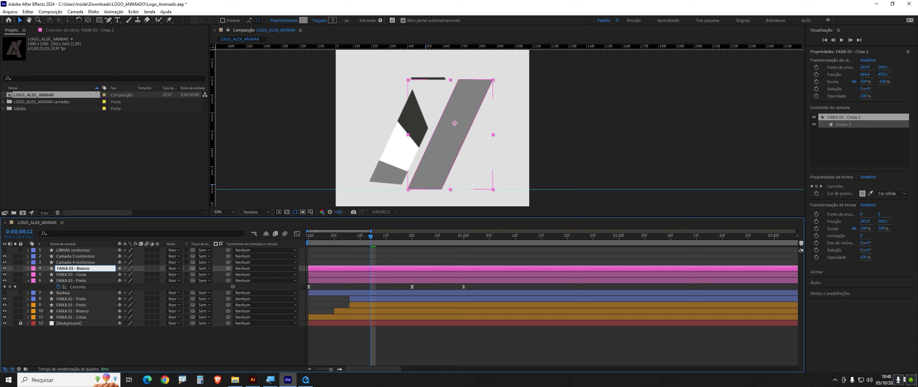
key("Return")
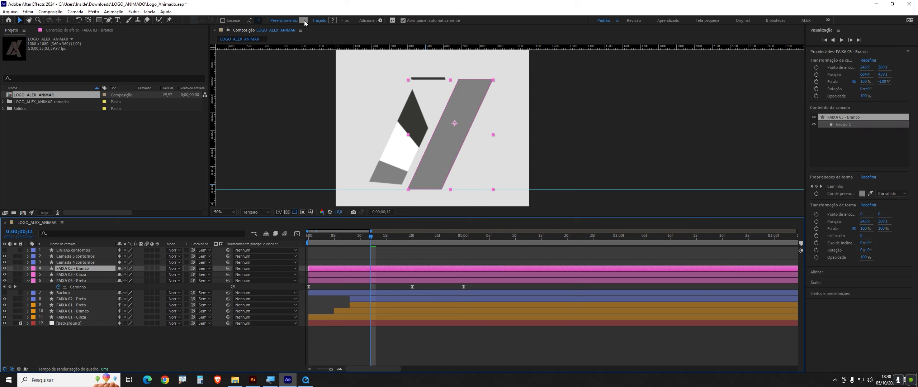
left_click(304, 20)
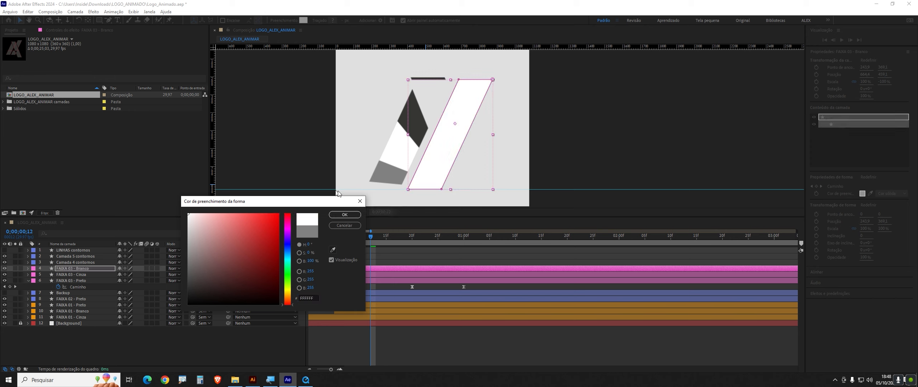
left_click(345, 214)
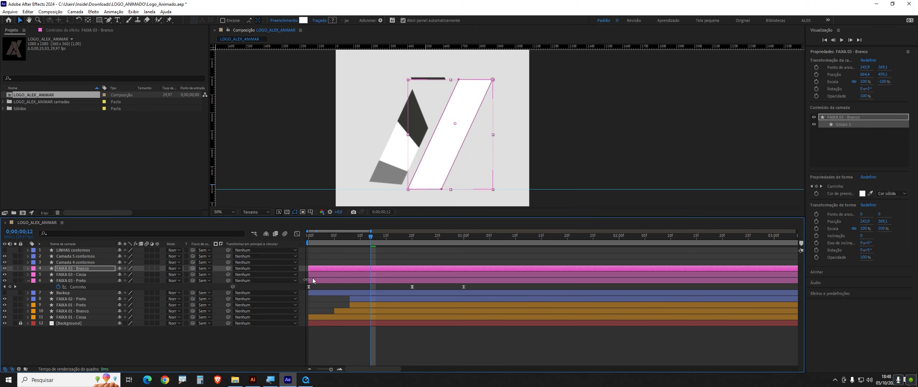
- Reorder the third band's layers with FAIXA 03 - Preto on top, FAIXA 03 - Branco in the middle and FAIXA 03 - Cinza below
left_click(84, 275)
left_click_drag(85, 275, 87, 284)
left_click(88, 268)
left_click(29, 268)
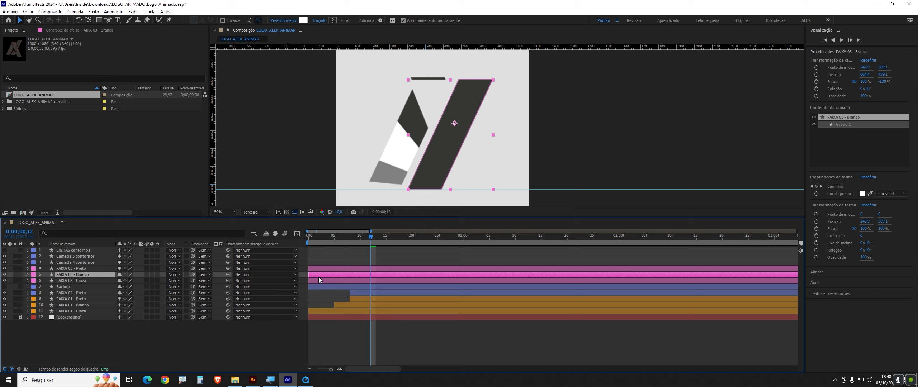
- Stagger the third band by starting FAIXA 03 - Branco at 0;00;00;05 and FAIXA 03 - Preto at 0;00;00;08
left_click_drag(310, 274, 338, 274)
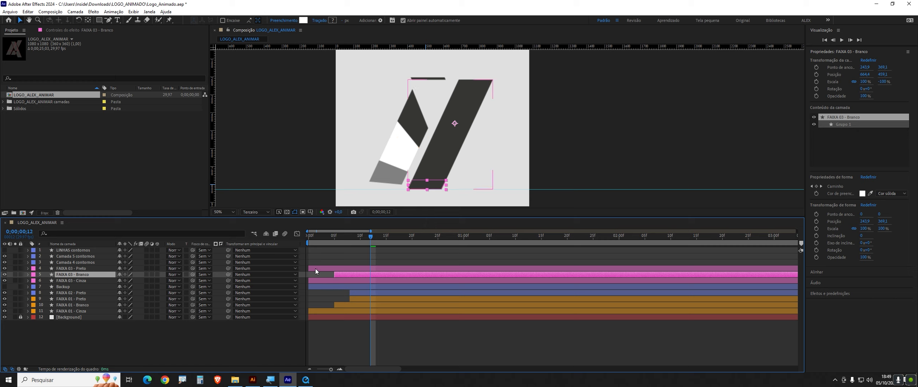
left_click(334, 234)
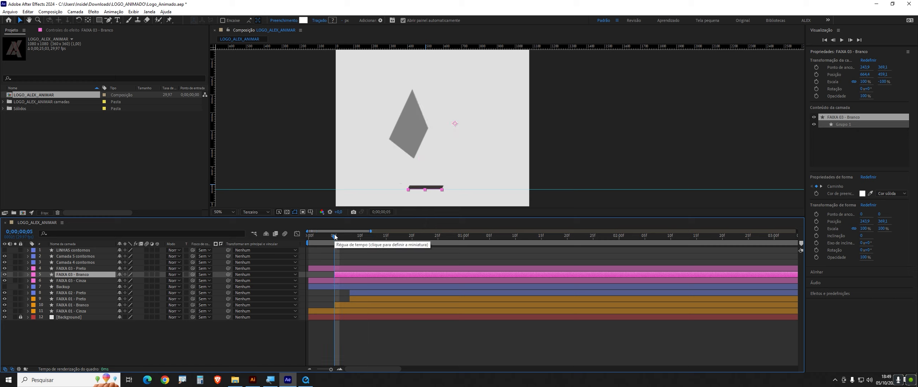
left_click_drag(334, 234, 350, 236)
left_click_drag(323, 269, 359, 269)
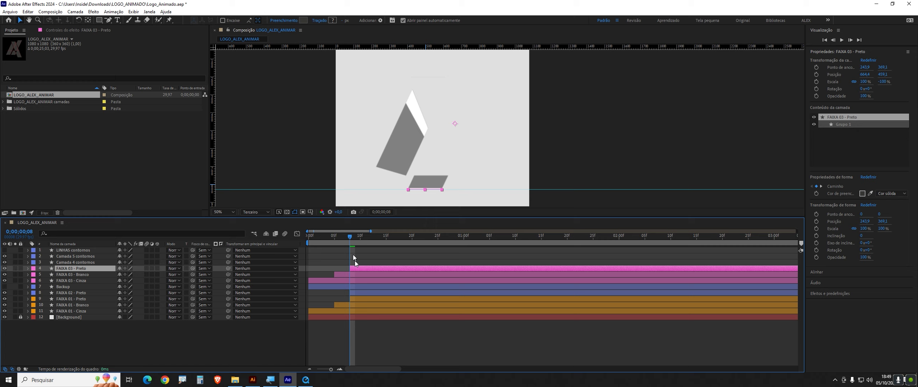
- Preview the logo animation from the beginning and check how the third band's colour layers follow each other
left_click_drag(351, 237, 316, 260)
key("space")
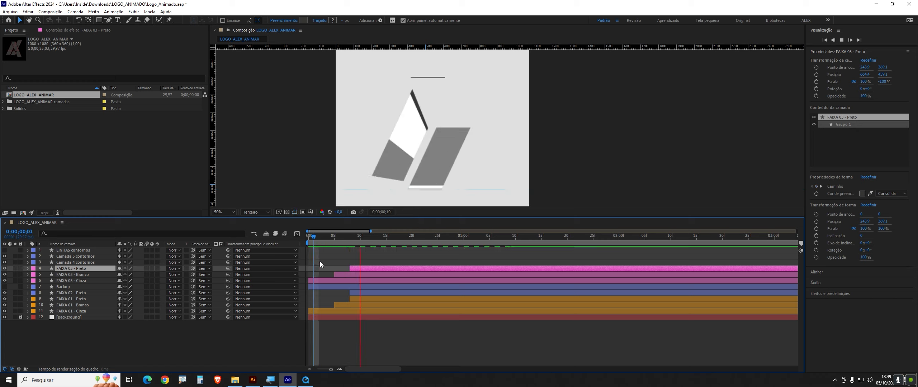
key("space")
key("space")
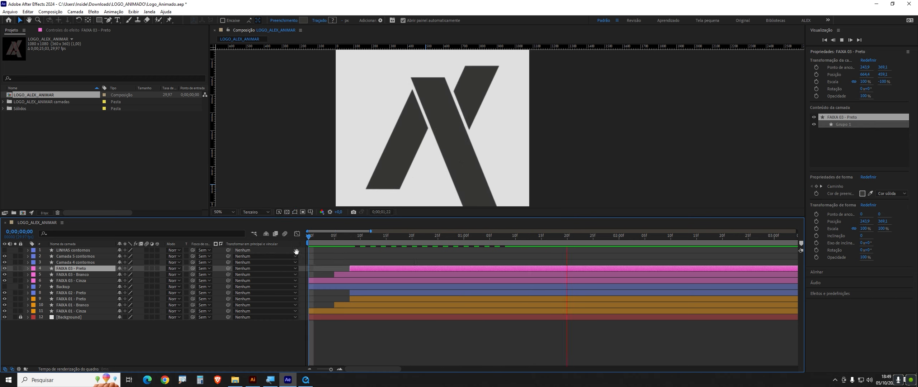
key("space")
left_click_drag(323, 241, 428, 252)
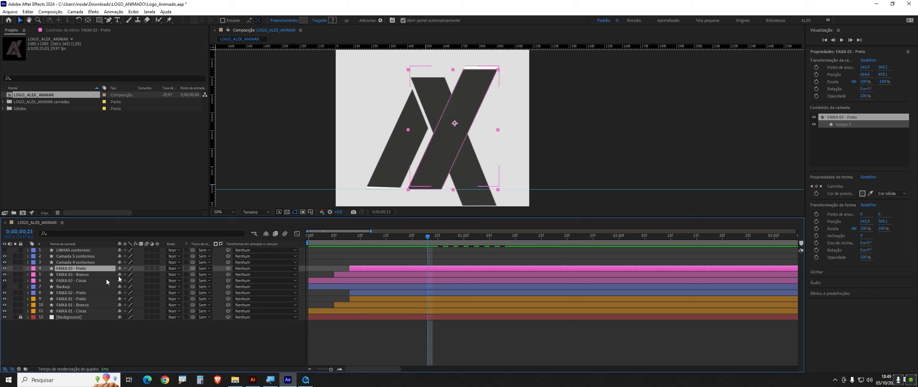
left_click_drag(351, 235, 458, 267)
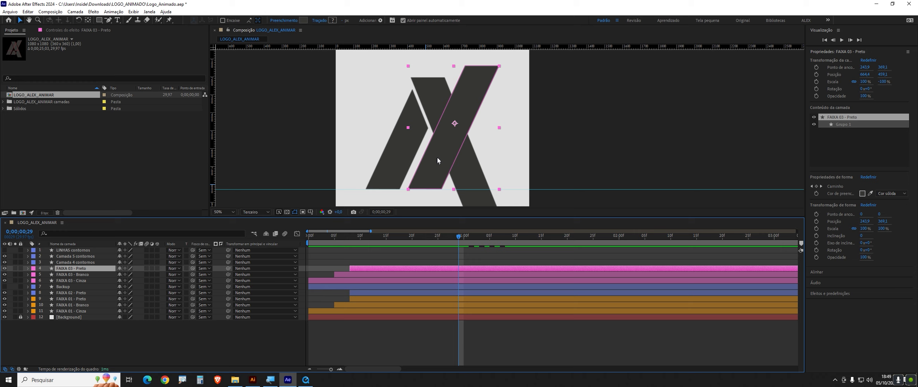
- Switch to the media player and examine the lower middle piece of the reference logo animation
left_click(305, 380)
left_click_drag(390, 350, 398, 348)
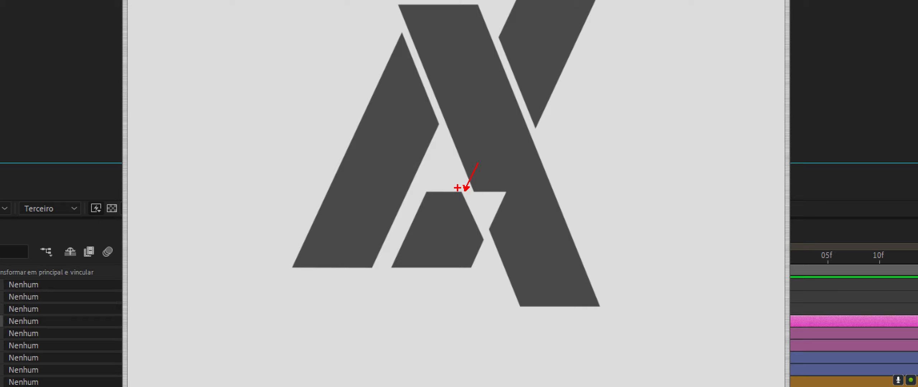
mouse_move(458, 188)
left_mouse_down()
mouse_move(470, 210)
mouse_move(470, 187)
mouse_move(438, 197)
left_mouse_up()
key("Escape")
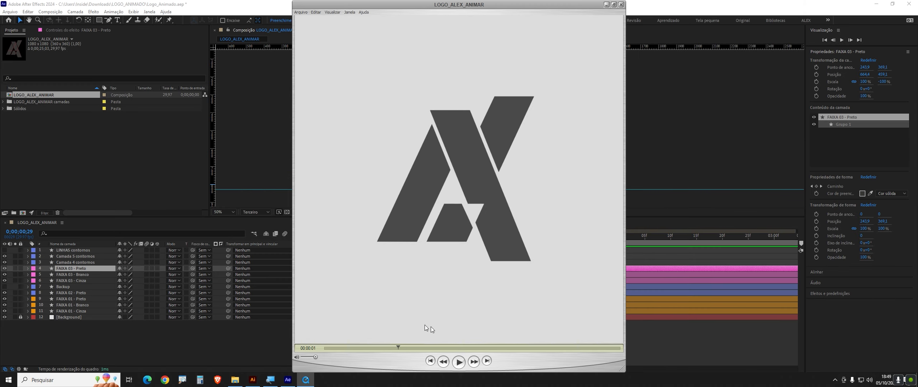
left_click(248, 341)
- Duplicate the FAIXA 03 - Preto layer and move the copy horizontally to the right of the original band
left_click(82, 265)
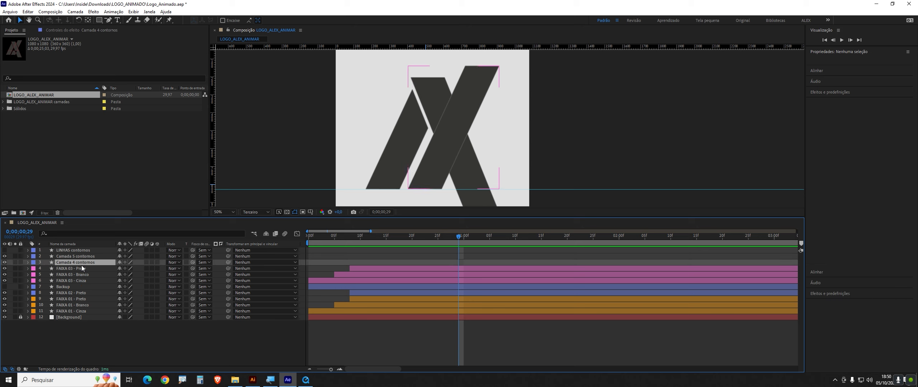
left_click(85, 269)
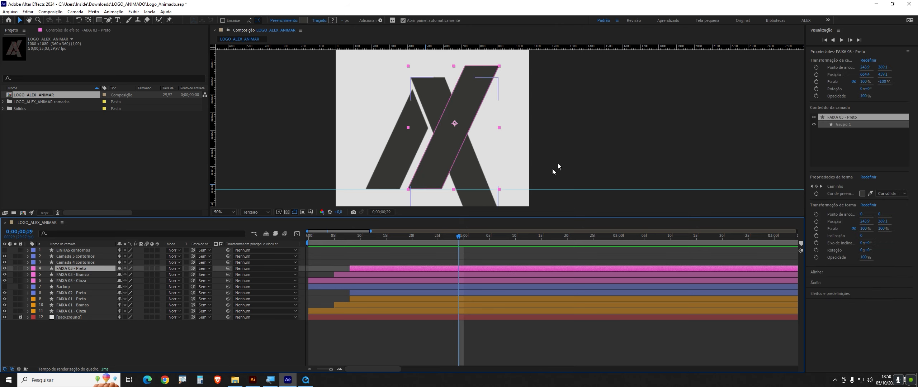
left_click(4, 269)
left_click(4, 269)
left_click(5, 269)
left_click(5, 269)
left_click(5, 268)
left_click(5, 268)
key("ctrl+d")
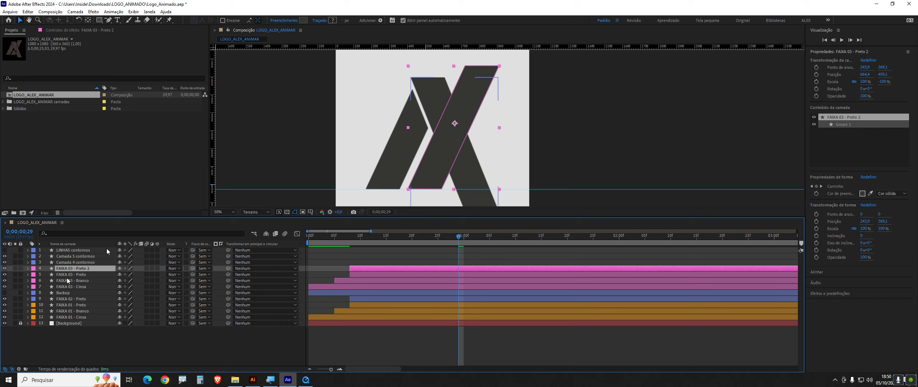
left_click_drag(441, 169, 488, 170)
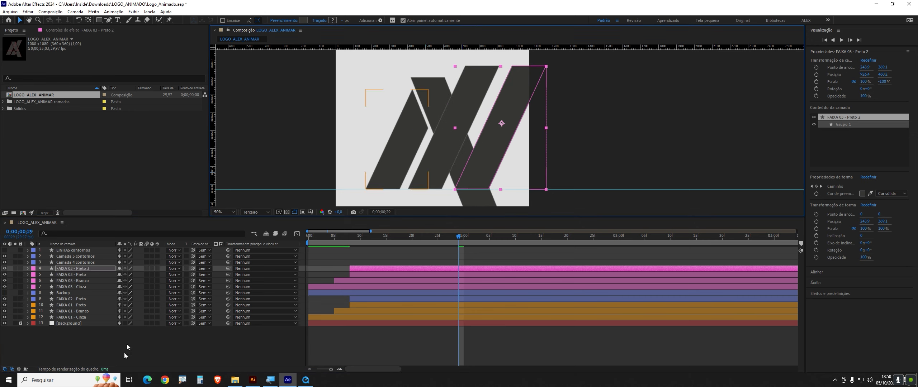
- Rename the copied band layer as FAIXA 04 and set its label colour to Verde
left_click(91, 273)
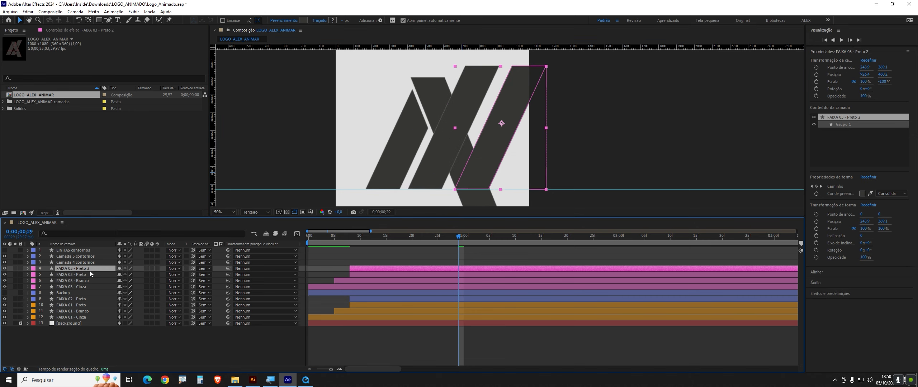
key("Return")
type("FA")
key("Return")
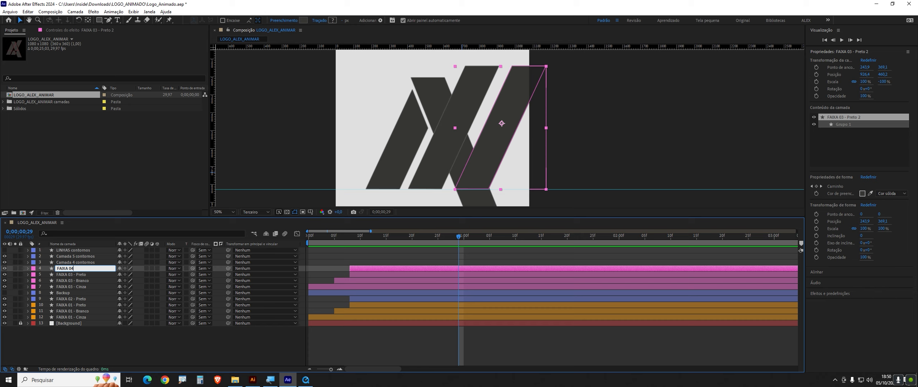
left_click(88, 343)
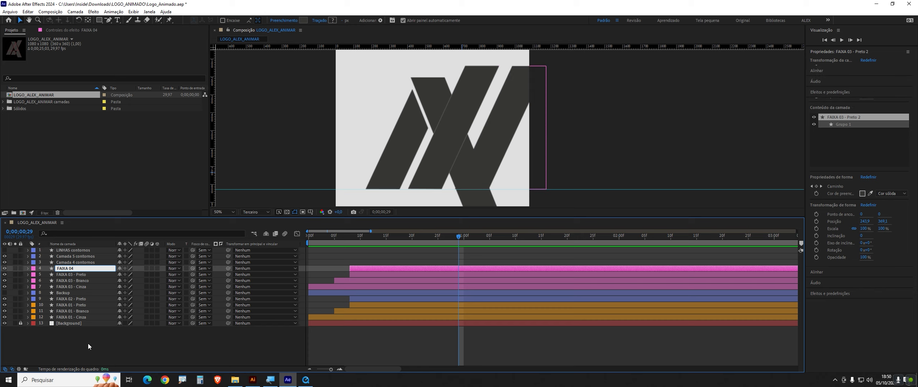
left_click(66, 268)
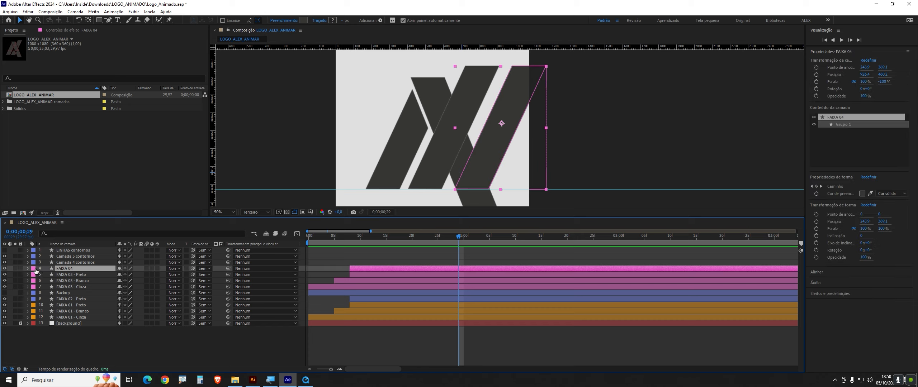
left_click(34, 269)
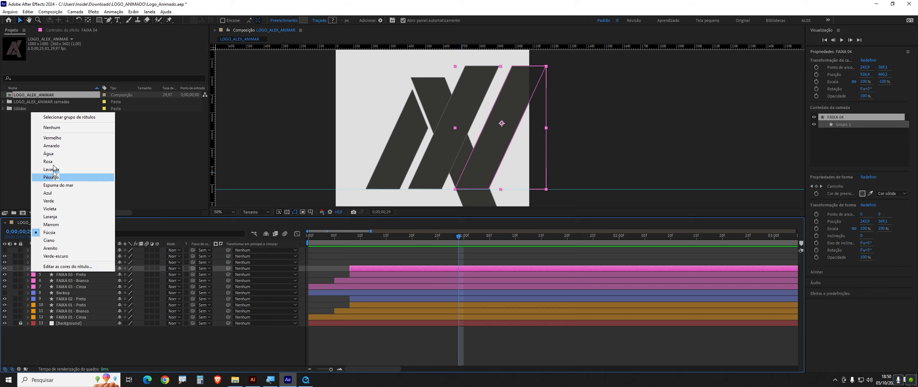
left_click(57, 202)
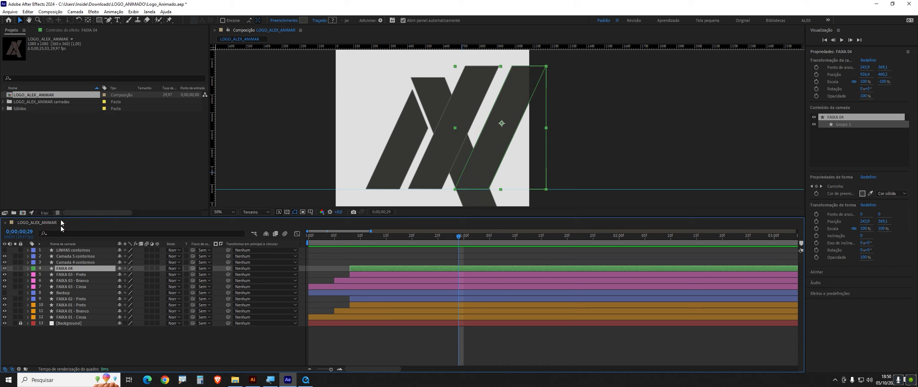
left_click(149, 354)
- Shift FAIXA 04 to start at the beginning of the timeline and solo it together with [Background]
left_click_drag(363, 269, 320, 272)
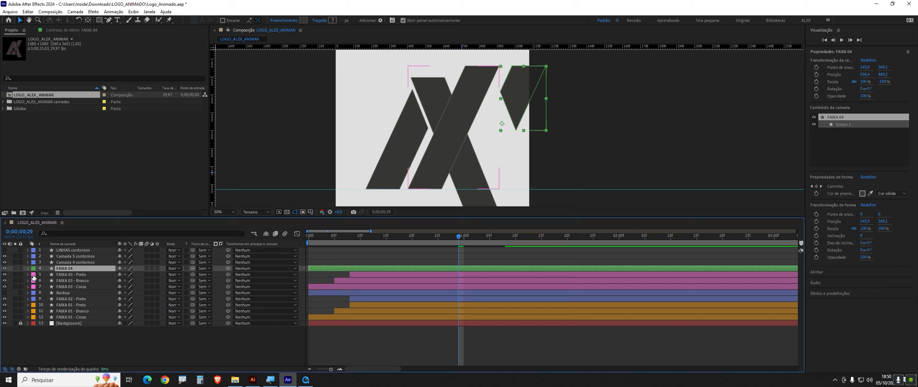
left_click(15, 269)
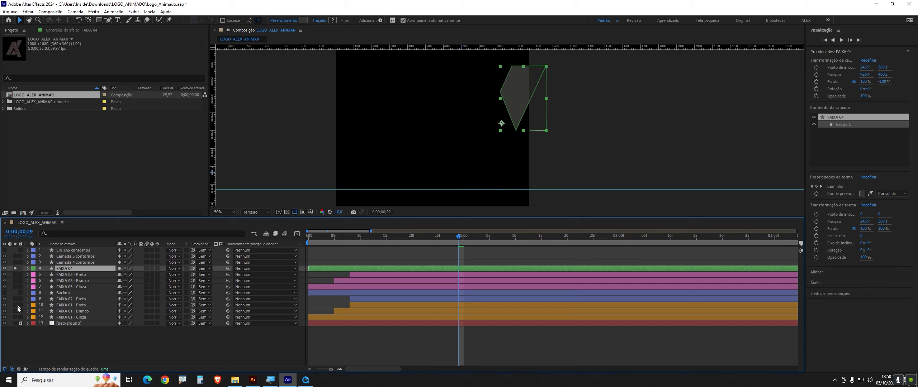
left_click(15, 324)
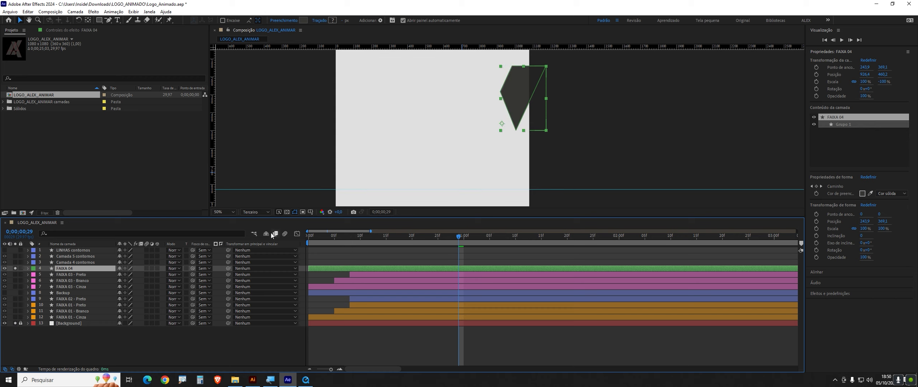
- Solo FAIXA 03 - Preto as well to compare it with FAIXA 04 at 0;00;00;15
left_click_drag(317, 243, 386, 248)
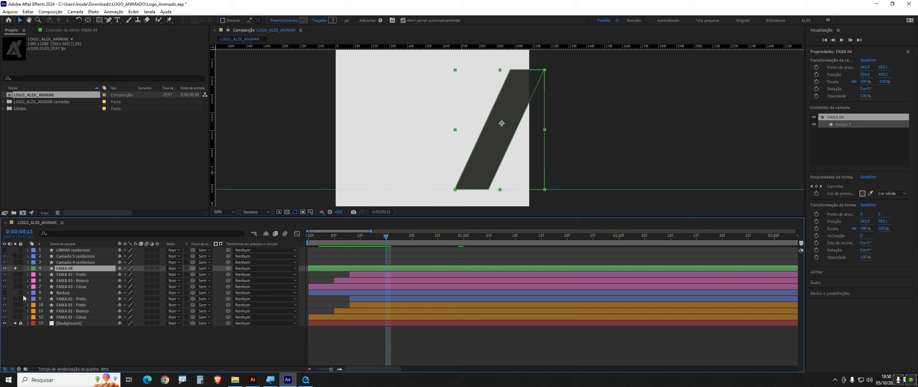
left_click(76, 274)
left_click(15, 275)
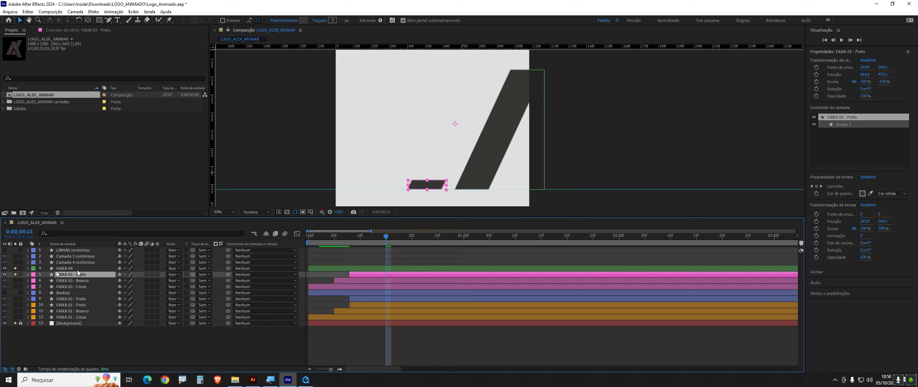
- Move the FAIXA 04 band horizontally back until its lower-left corner lines up with the FAIXA 03 - Preto band
left_click(365, 268)
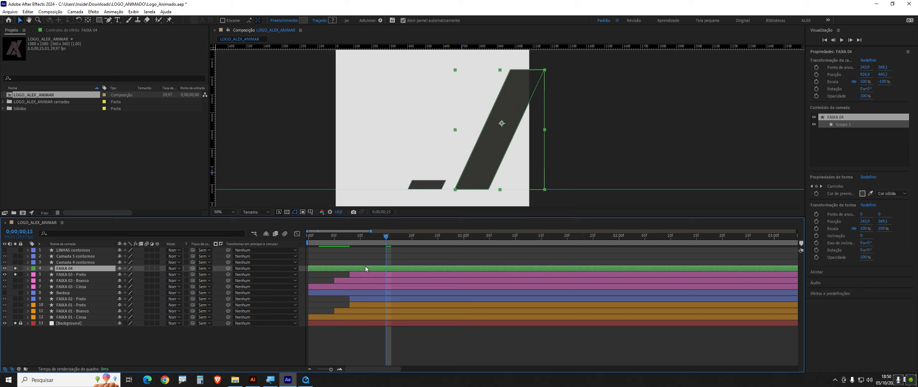
key("shift+Left")
key("shift+Left")
key("shift+Left")
key("shift+Left")
key("shift+Left")
key("shift+Left")
key("shift+Left")
key("shift+Left")
key("shift+Left")
key("shift+Left")
key("shift+Left")
key("shift+Left")
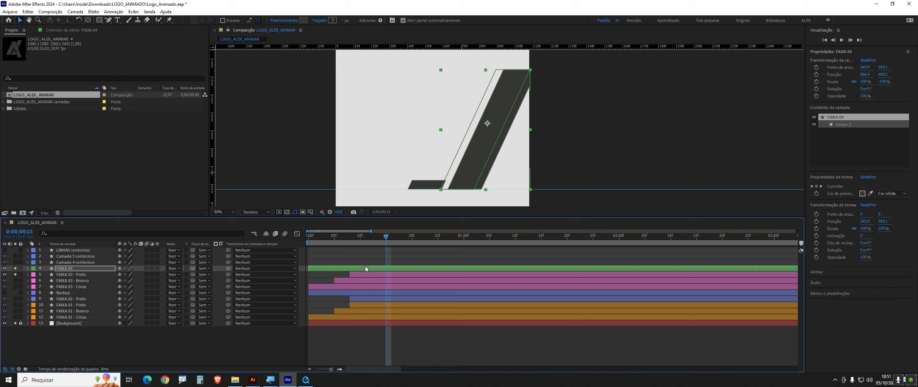
key("shift+Left")
key("shift+Left")
key("shift+Left")
key("shift+Left")
key("shift+Left")
key("shift+Left")
key("shift+Left")
key("shift+Left")
key("shift+Left")
key("shift+Left")
key("shift+Left")
key("shift+Left")
key("shift+Left")
key("shift+Left")
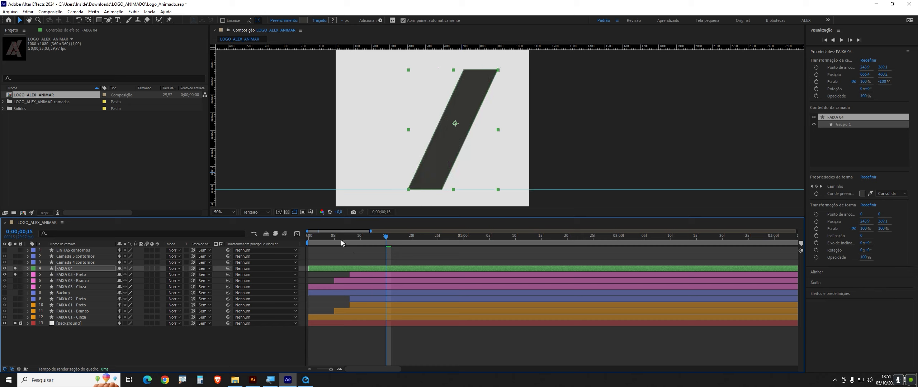
- Reveal FAIXA 04's Caminho keyframes and turn off solo for FAIXA 03 - Preto
left_click_drag(321, 236, 418, 271)
key("u")
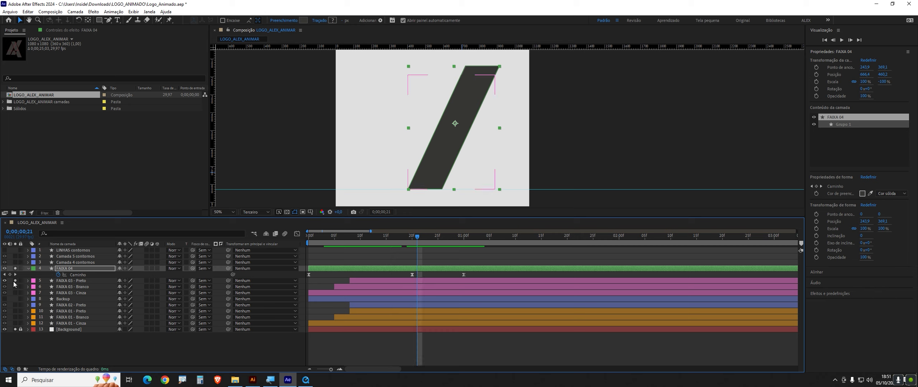
left_click(15, 281)
left_click_drag(418, 237, 444, 242)
- Expand FAIXA 04 to examine the Caminho property inside Grupo 1, and collapse the layer again
left_click(465, 275)
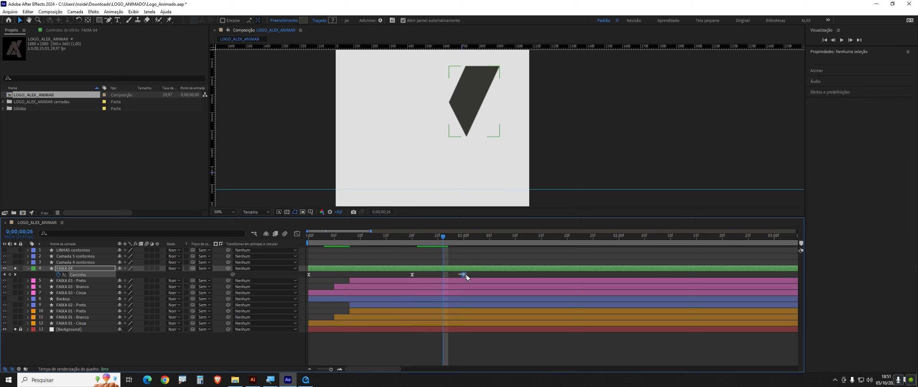
left_click(28, 268)
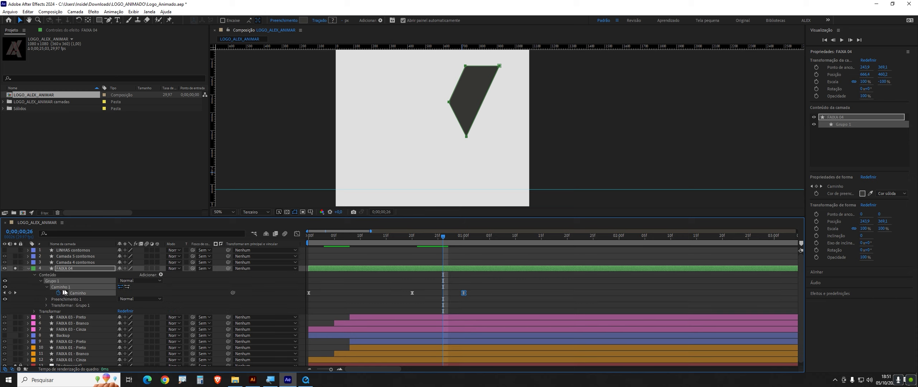
left_click(432, 290)
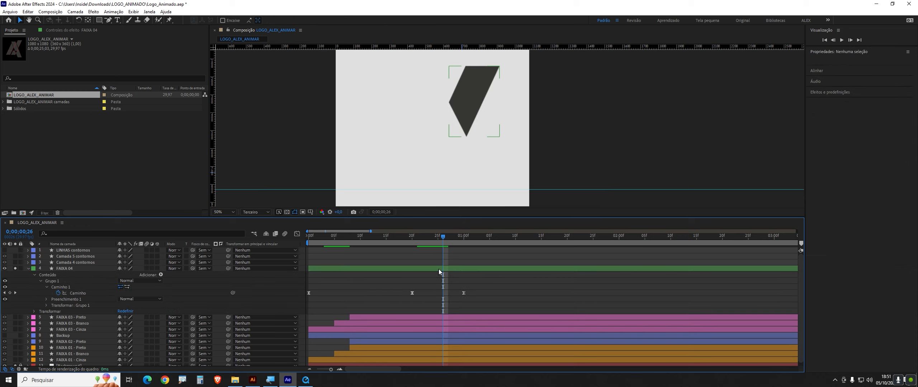
left_click(422, 268)
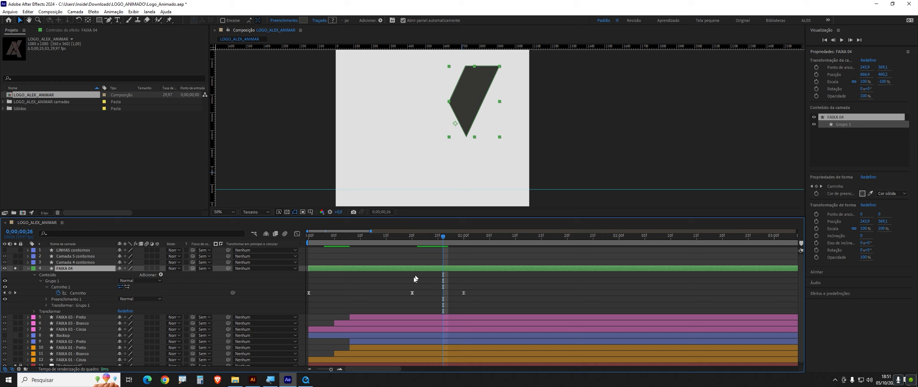
left_click(28, 269)
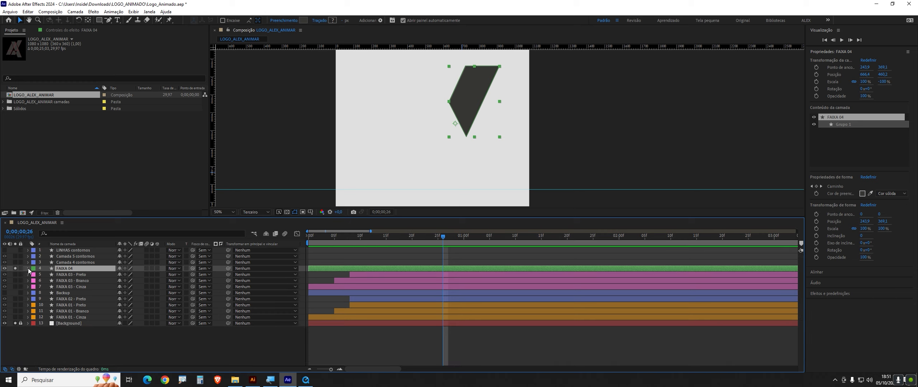
- Toggle the display of FAIXA 04's keyframed properties repeatedly, leaving the Caminho keyframes shown
key("u")
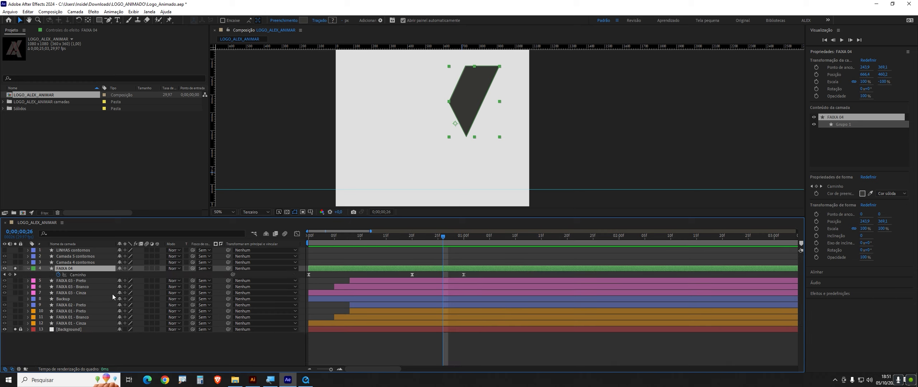
key("u")
key("u")
key("u")
key("u")
key("u")
key("u")
key("u")
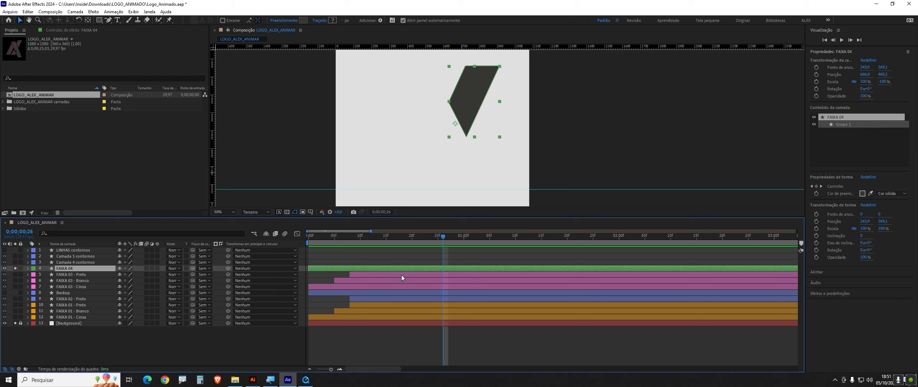
key("u")
key("u")
left_click(359, 255)
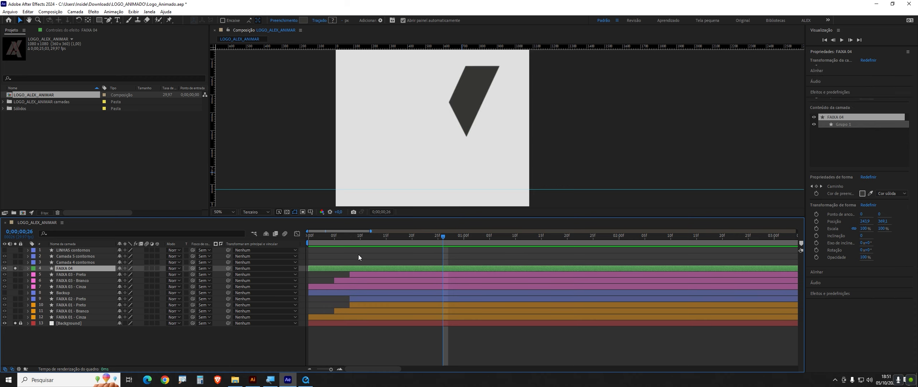
left_click(372, 268)
key("u")
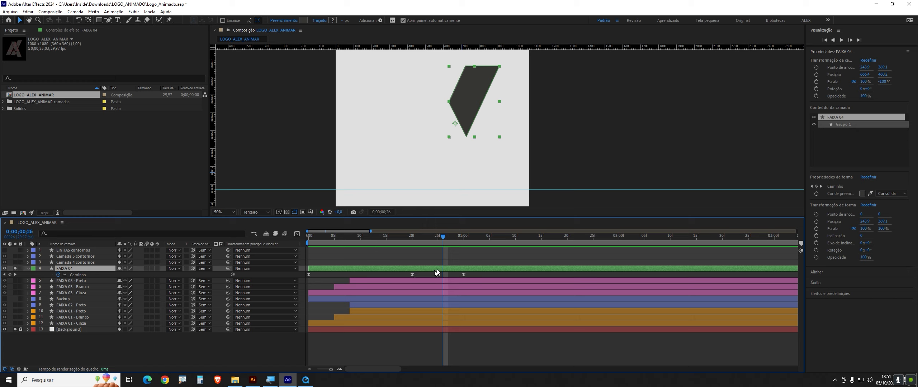
- Delete FAIXA 04's last Caminho keyframe at 0;00;01;00 and check the band at 0;00;00;20
left_click_drag(420, 239, 408, 283)
left_click_drag(471, 272, 451, 279)
key("Delete")
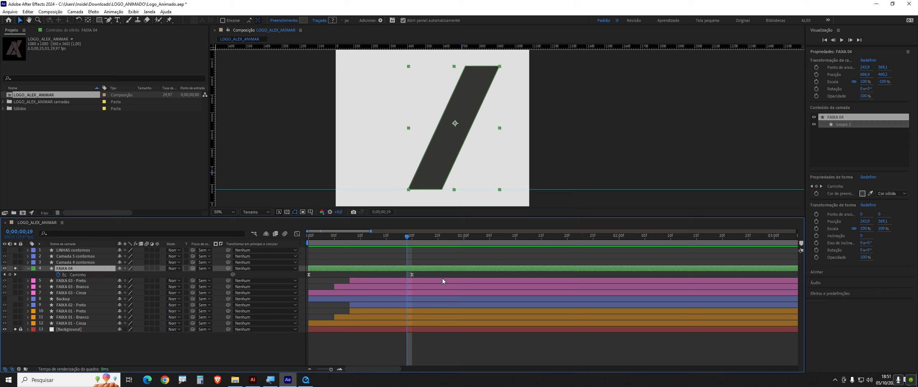
mouse_move(399, 246)
left_mouse_down()
mouse_move(324, 251)
mouse_move(414, 242)
left_mouse_up()
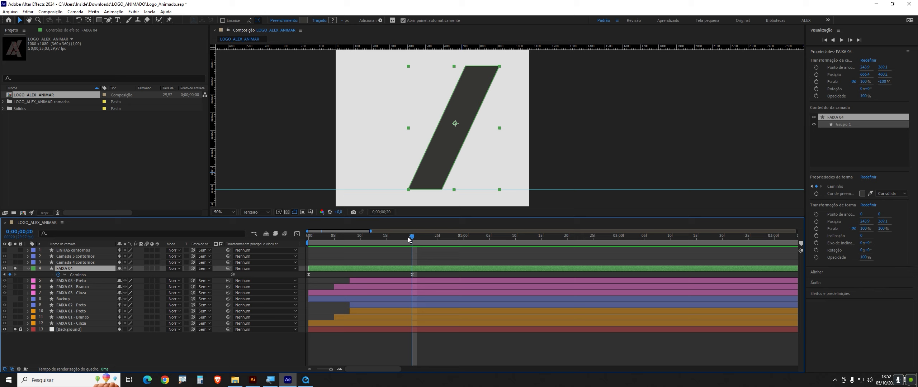
- Shift the Camada 4 contornos layer earlier in the timeline so it starts at 0;00;00;05
left_click_drag(408, 237, 351, 265)
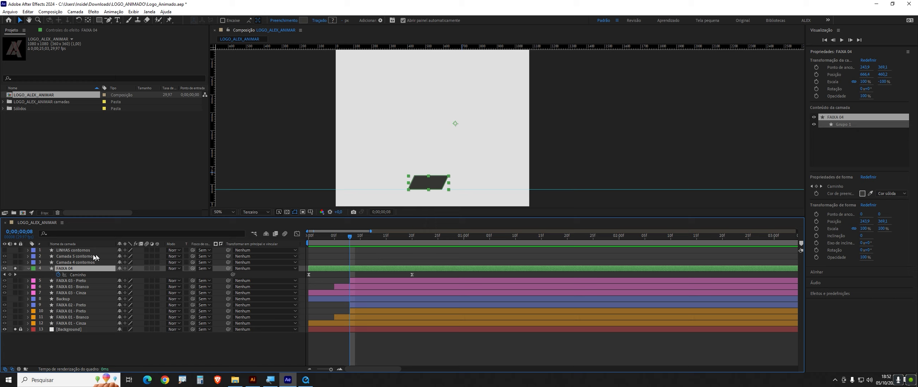
left_click(80, 255)
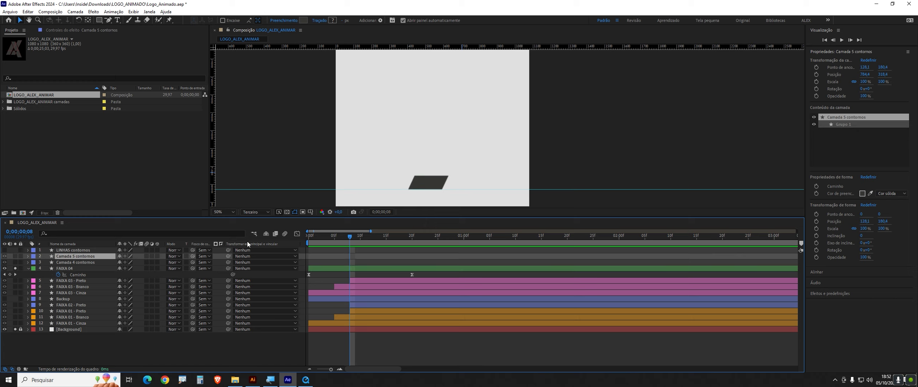
scroll(560, 250, "down", 8)
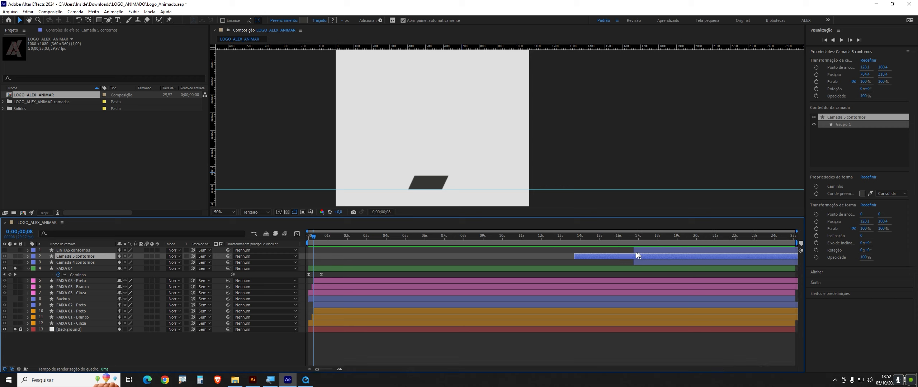
left_click_drag(636, 256, 343, 276)
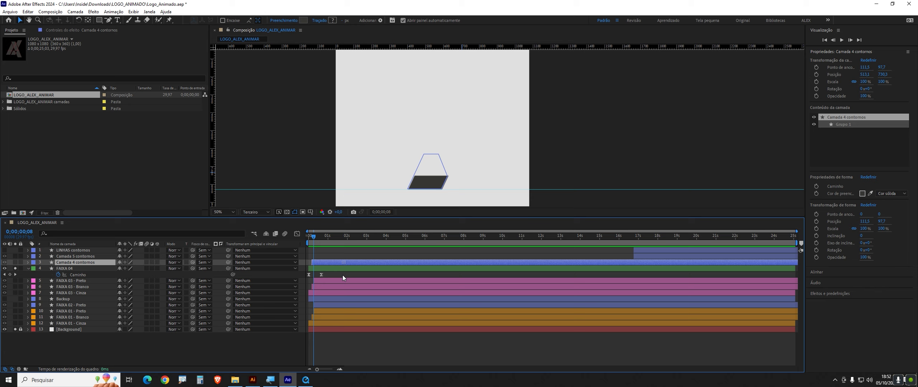
- Change FAIXA 04's fill to a bright saturated green to distinguish it from the dark logo shape
left_click(79, 268)
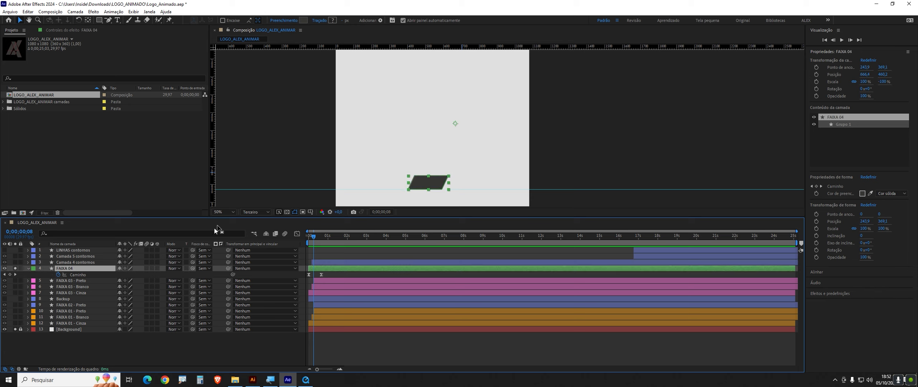
left_click(303, 20)
left_click_drag(287, 261, 287, 282)
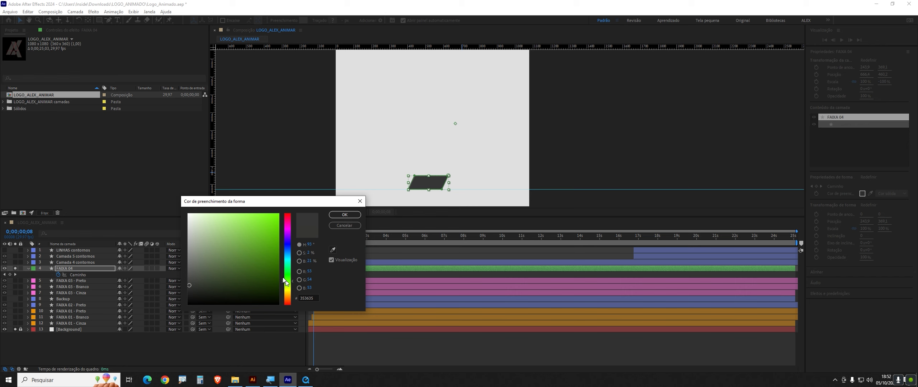
left_click_drag(275, 218, 286, 214)
left_click(344, 214)
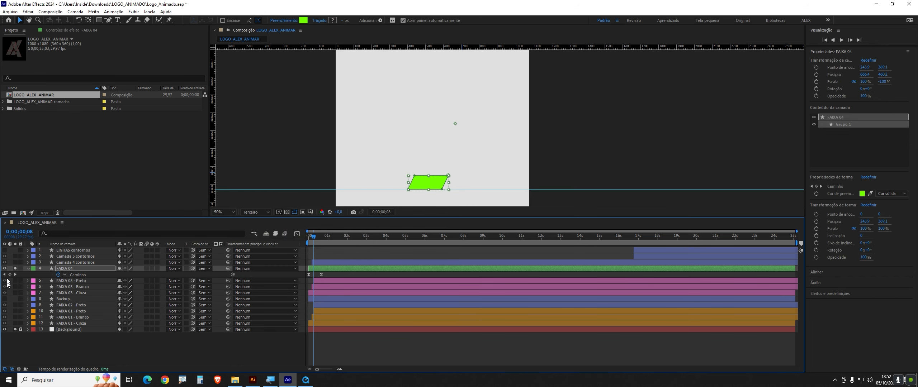
- Solo Camada 4 contornos as a reference shape over the green FAIXA 04 band
left_click(15, 262)
scroll(418, 169, "up", 1)
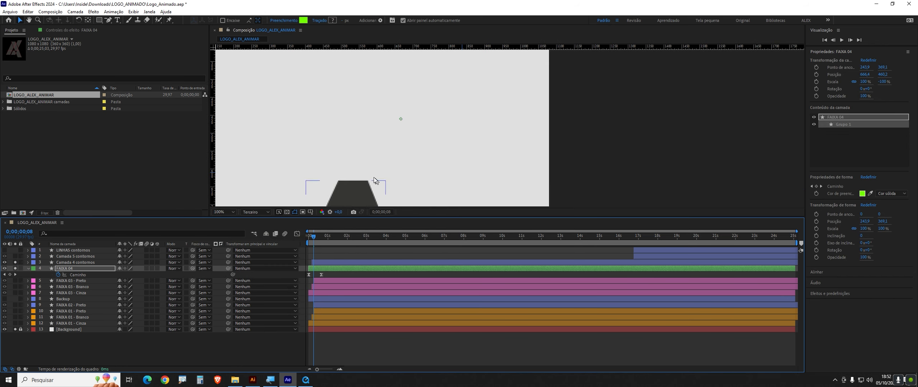
scroll(377, 181, "up", 1)
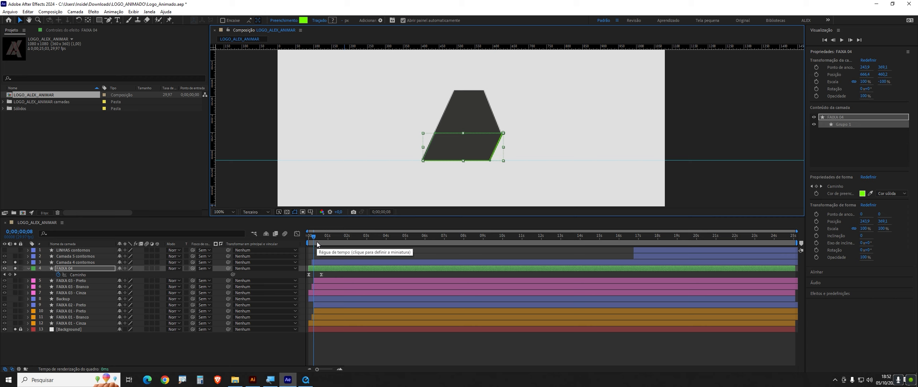
key("equal")
key("equal")
key("equal")
left_click_drag(375, 374, 371, 374)
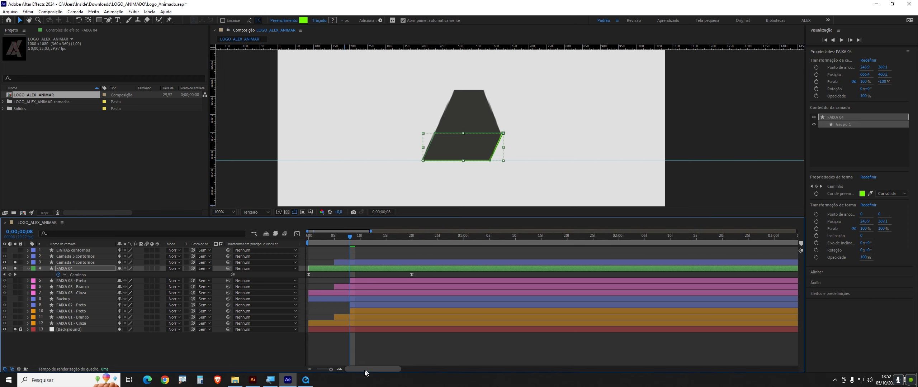
- Compare FAIXA 04 with the reference shape frame by frame and add a Caminho keyframe at 0;00;00;09
left_click_drag(350, 240, 360, 236)
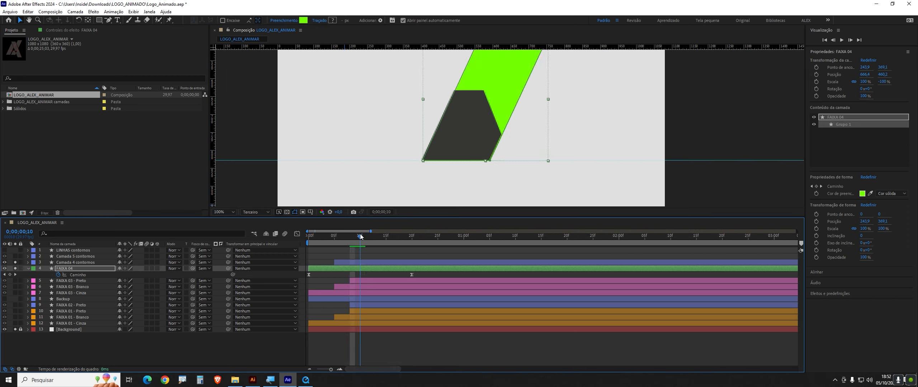
key("Page_Up")
key("Page_Up")
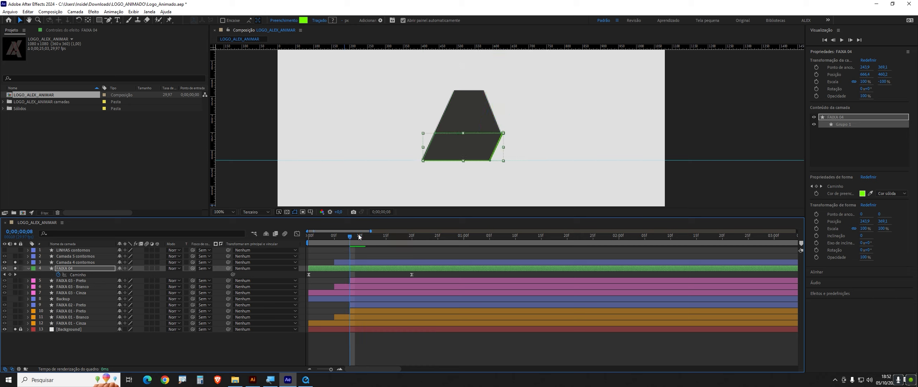
key("Page_Down")
key("Page_Down")
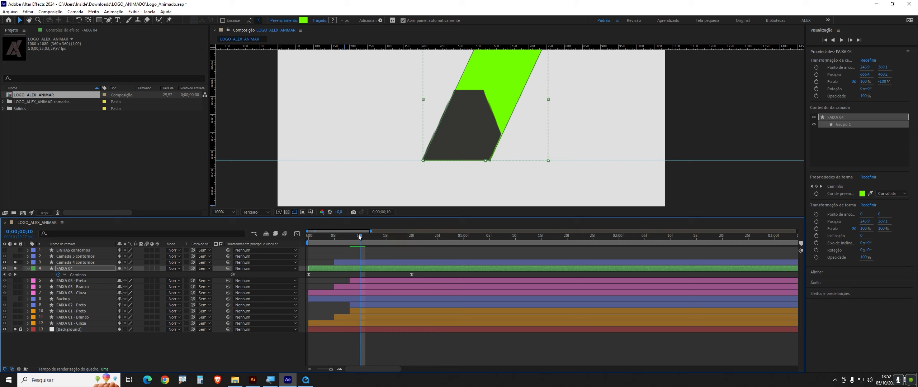
key("Page_Up")
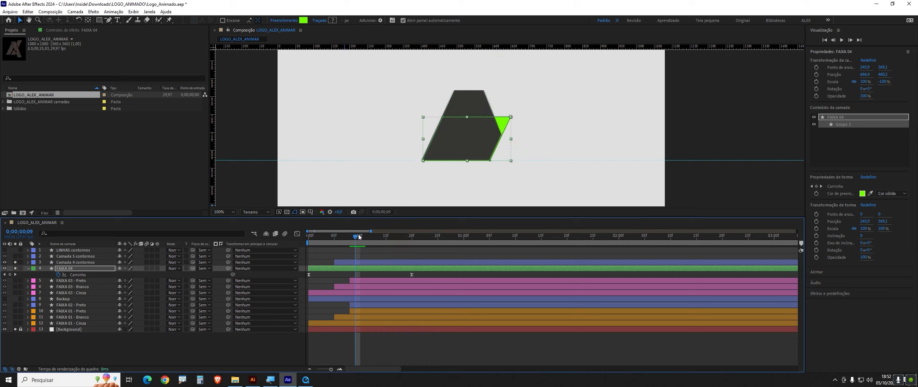
left_click(10, 274)
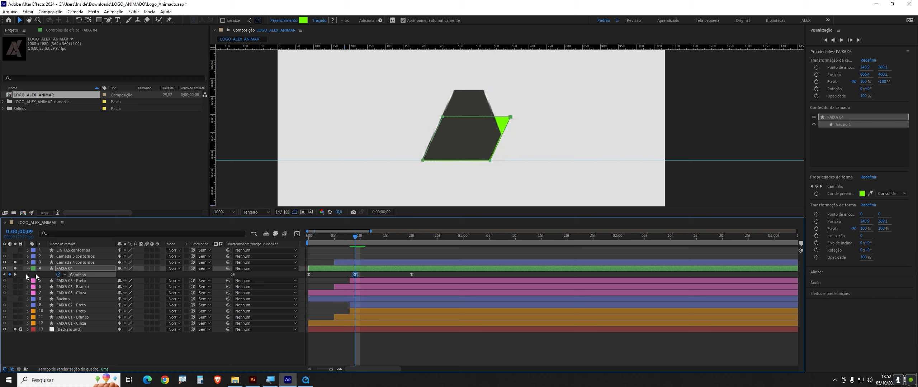
- Delete FAIXA 04's Caminho keyframe at 0;00;00;20 and move the 0;00;00;09 keyframe to that time
left_click_drag(395, 274, 423, 276)
key("Delete")
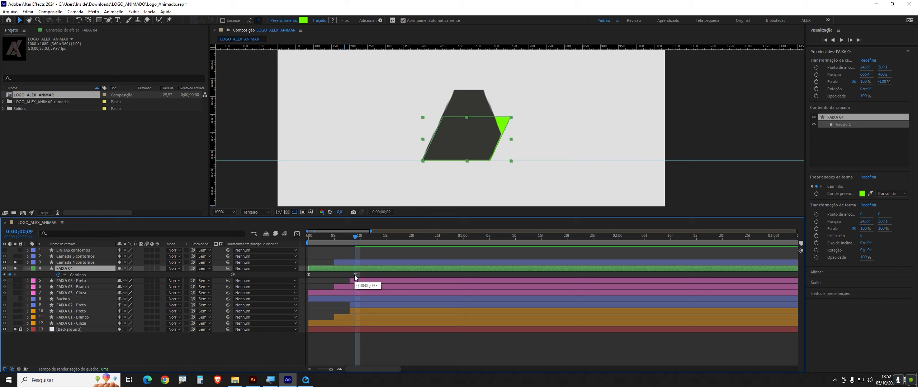
key("Home")
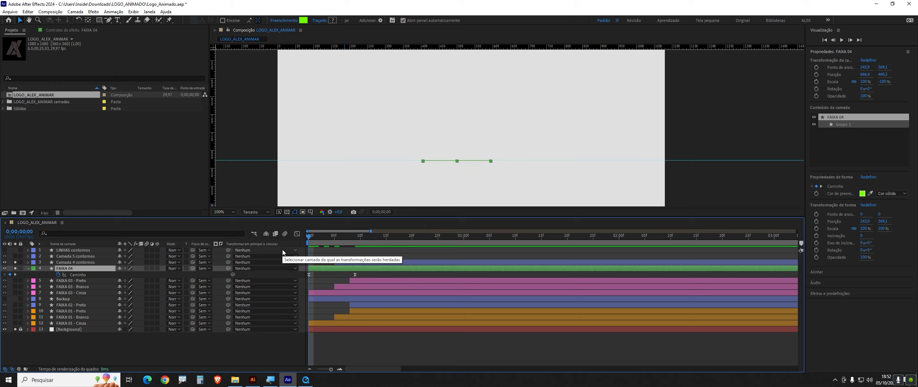
key("shift+Page_Down")
key("shift+Page_Down")
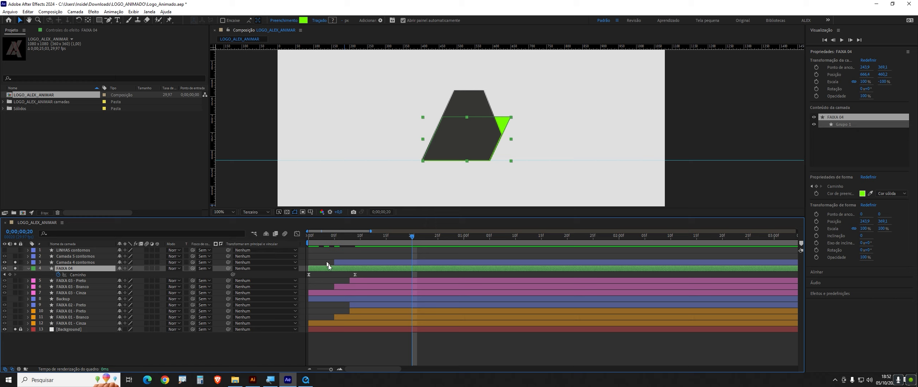
left_click_drag(354, 275, 411, 278)
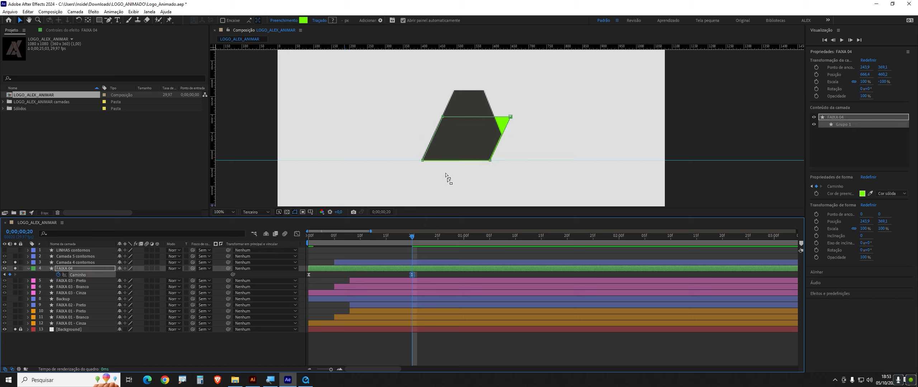
- Nudge FAIXA 04 horizontally to align its slanted edges with the Camada 4 contornos reference shape at 0;00;00;20
left_click(444, 121)
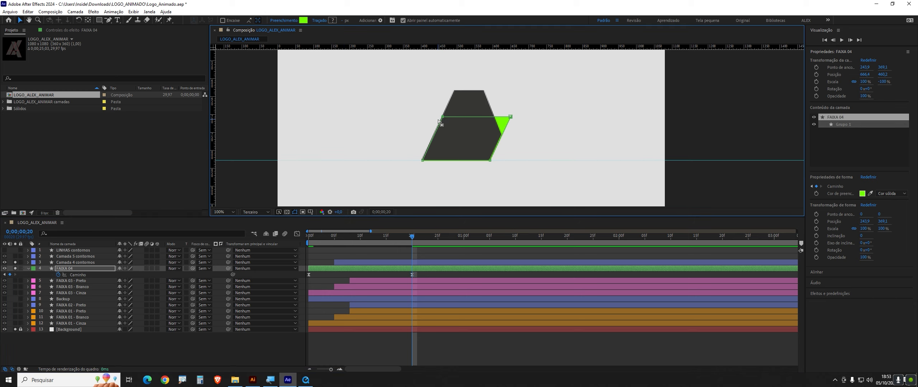
key("period")
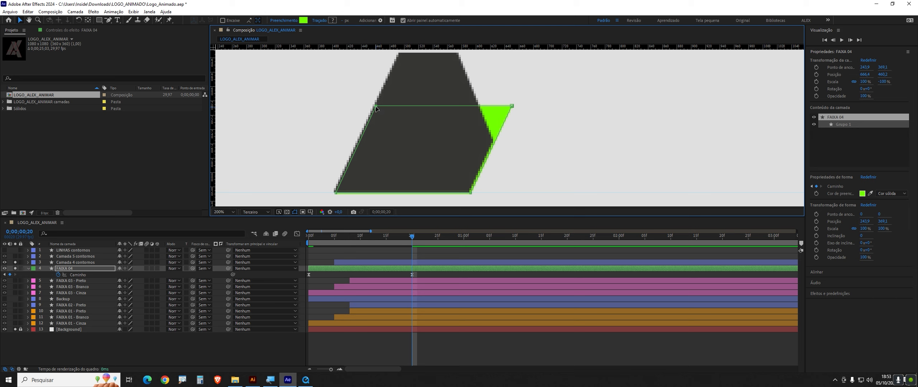
left_click(367, 270)
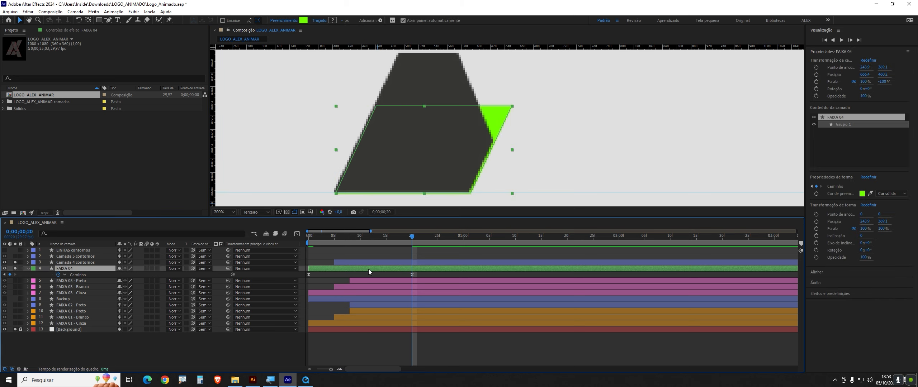
key("Left")
key("Left")
key("Left")
key("Left")
key("Left")
key("Left")
key("Left")
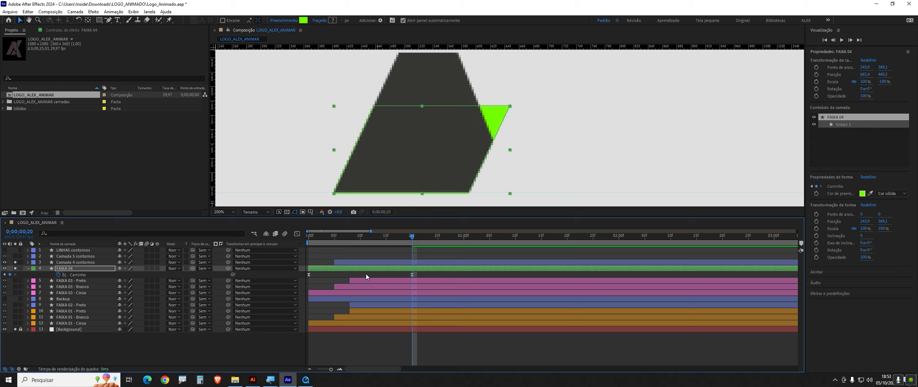
- Extend FAIXA 04's two upper path vertices at 0;00;00;20 along its slant up to the reference shape's top edge
left_click(366, 274)
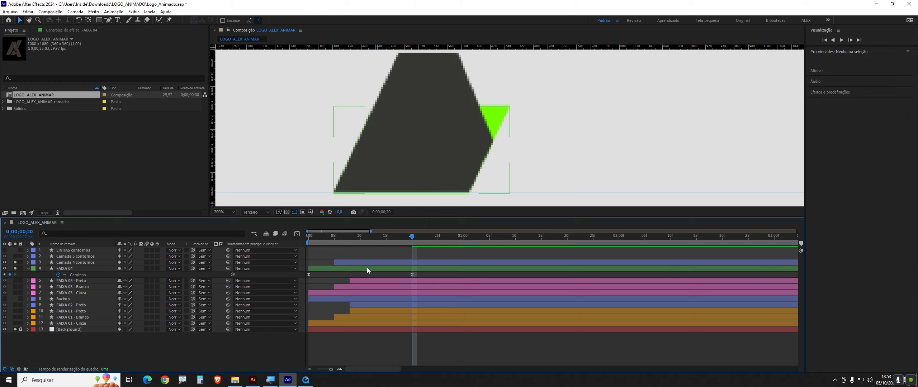
left_click(74, 274)
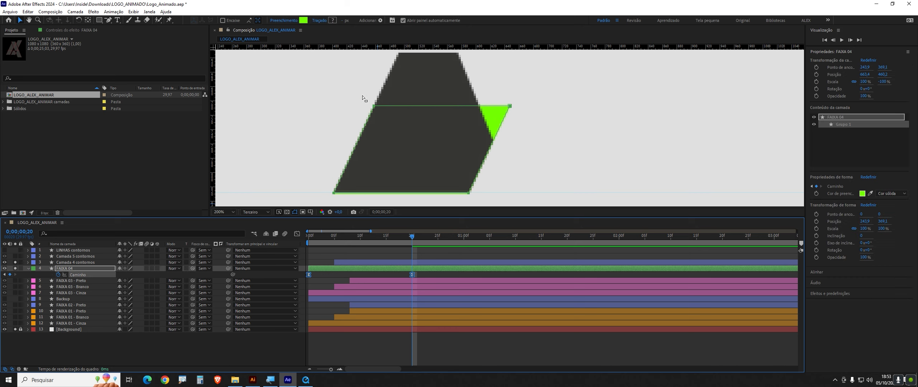
left_click(385, 113)
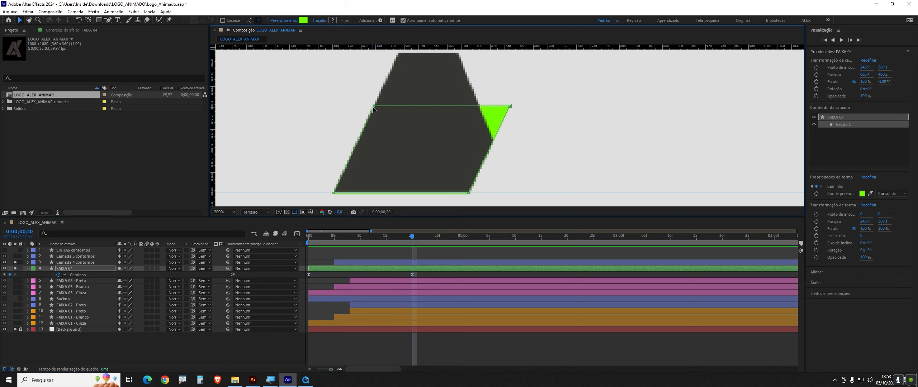
left_click_drag(374, 109, 398, 68)
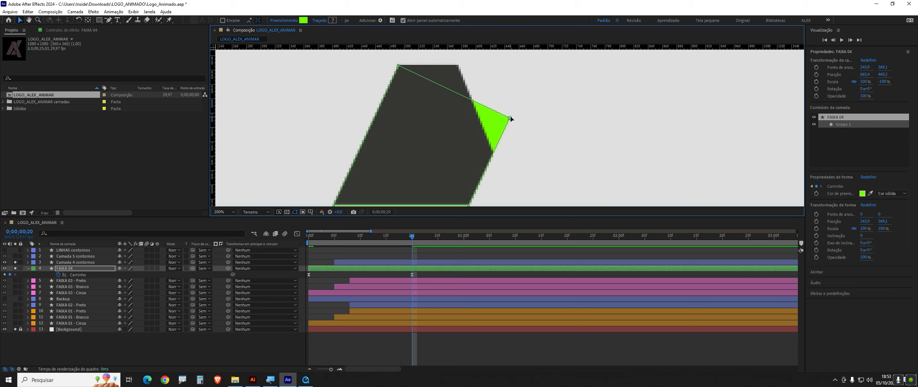
left_click_drag(510, 118, 537, 65)
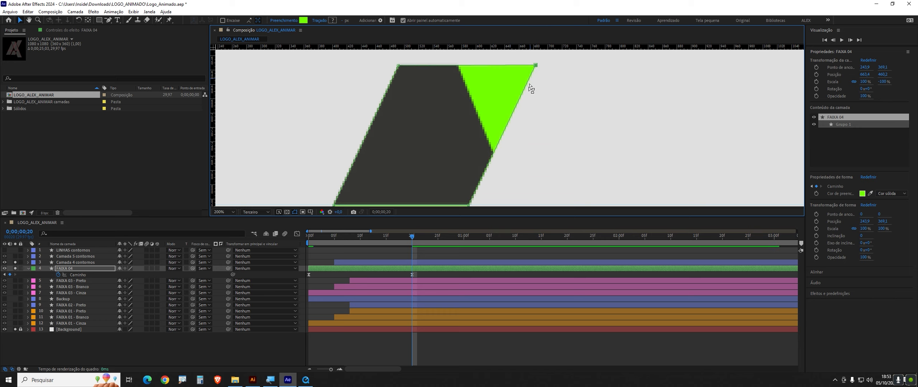
left_click_drag(501, 142, 524, 150)
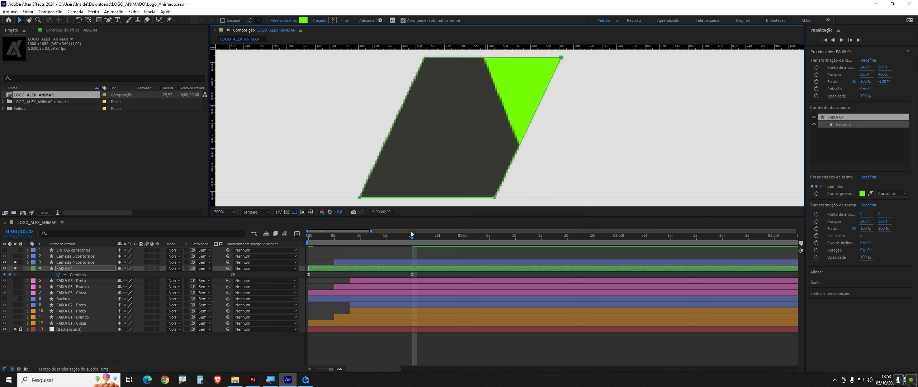
- Unsolo Camada 4 contornos and preview the green FAIXA 04 band's growth without the reference shape
left_click_drag(412, 239, 322, 256)
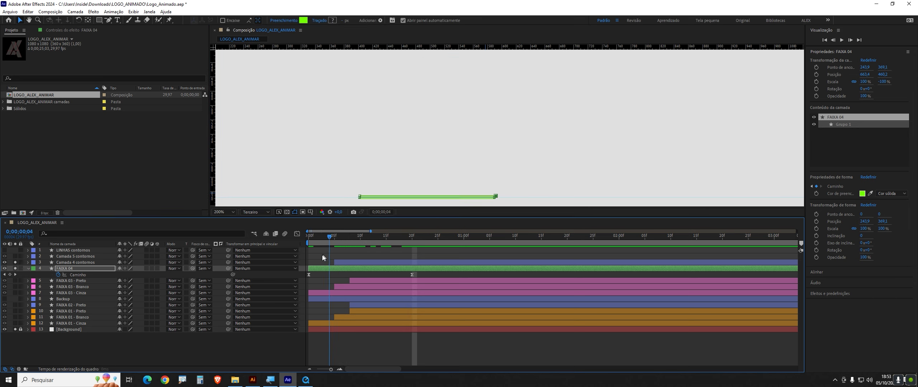
left_click(349, 263)
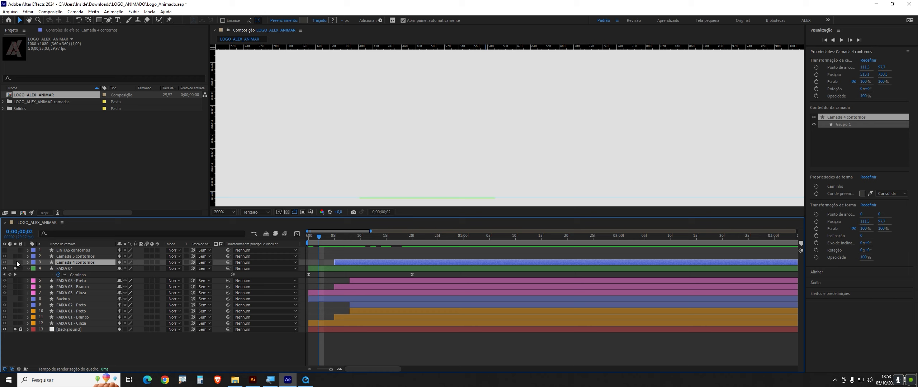
key("space")
scroll(499, 135, "down", 1)
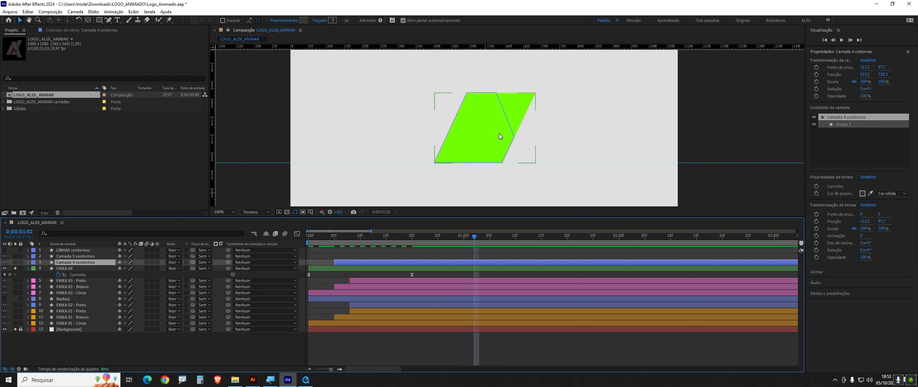
key("space")
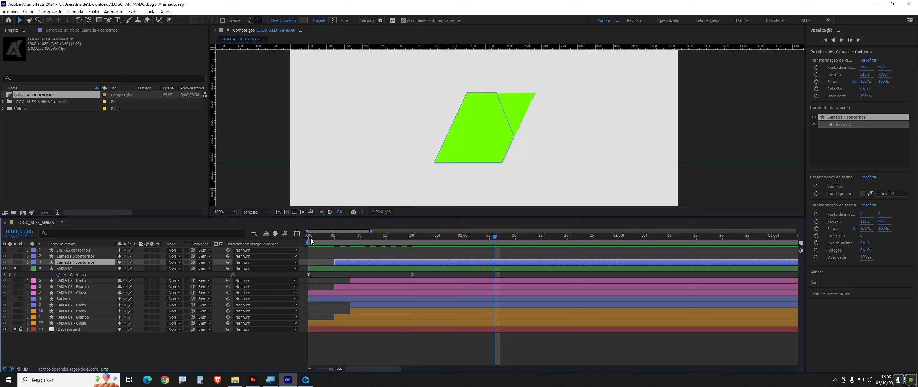
key("space")
mouse_move(399, 255)
left_mouse_down()
mouse_move(414, 255)
mouse_move(341, 272)
mouse_move(402, 264)
left_mouse_up()
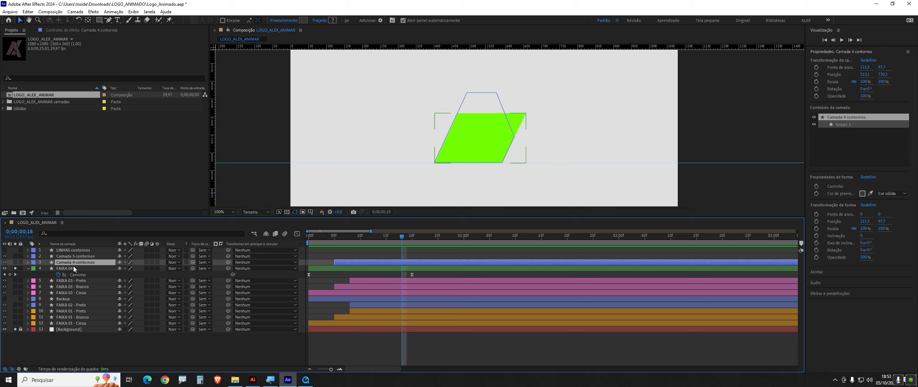
- Solo Camada 4 contornos again over FAIXA 04 and return to the Caminho keyframe at 0;00;00;20
left_click(16, 262)
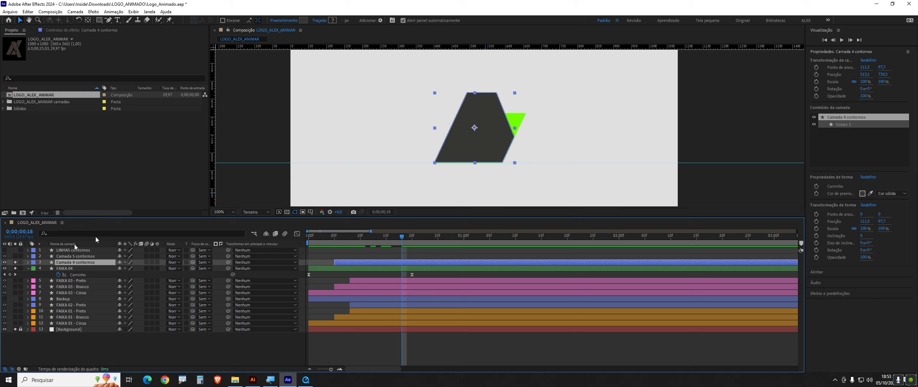
left_click_drag(408, 240, 433, 238)
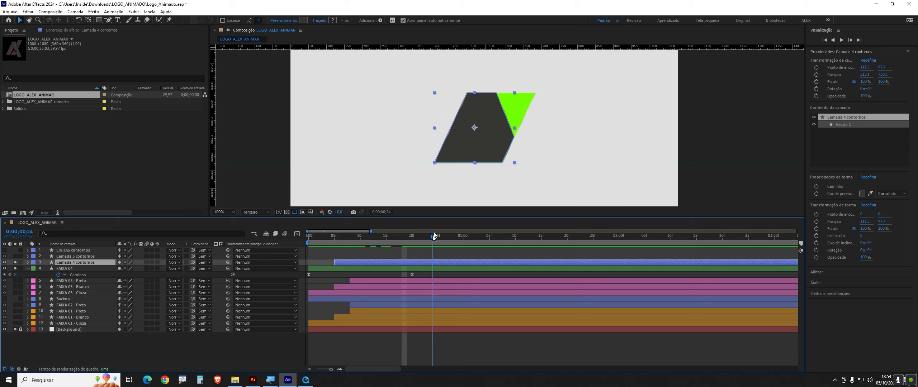
key("period")
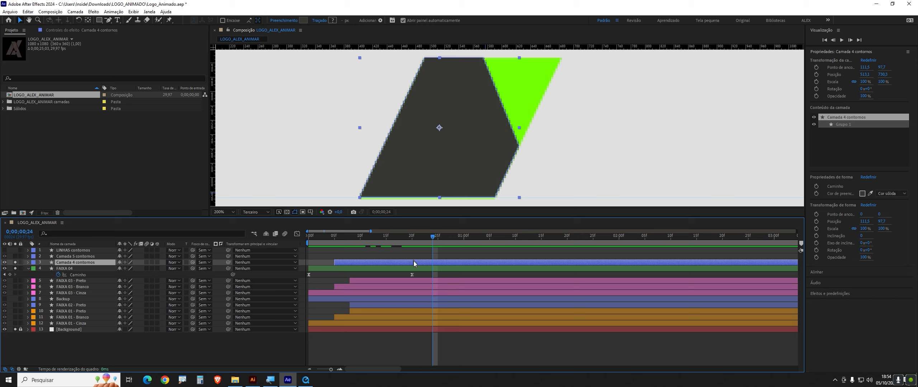
left_click(414, 238)
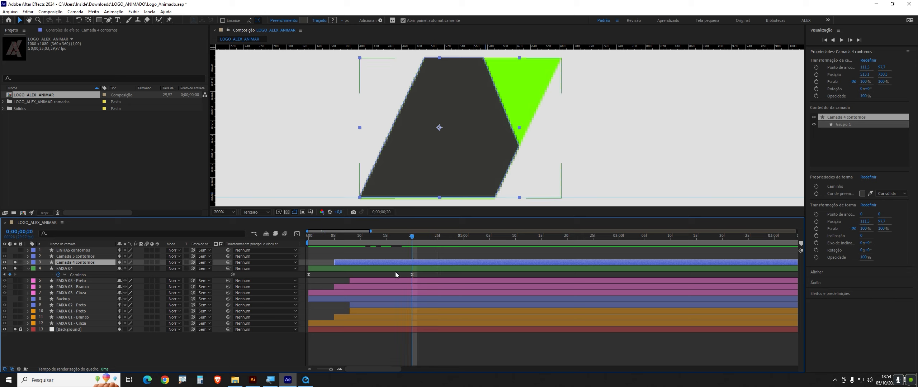
- Add vertices to FAIXA 04's Caminho where the reference shape's angled right side meets the band's top and right edges
left_click(76, 275)
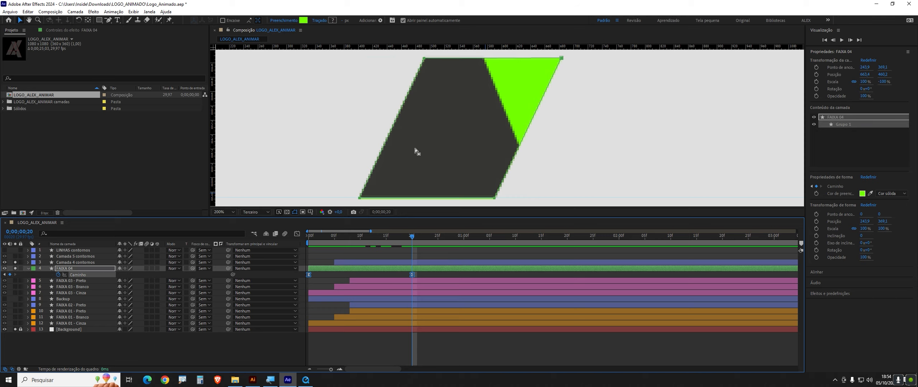
left_click(109, 19)
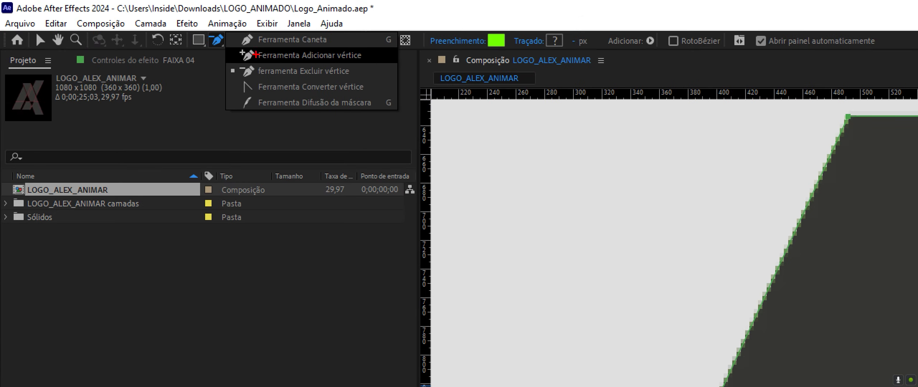
mouse_move(226, 45)
left_mouse_down()
mouse_move(382, 63)
mouse_move(413, 83)
left_mouse_up()
key("Escape")
left_click(197, 35)
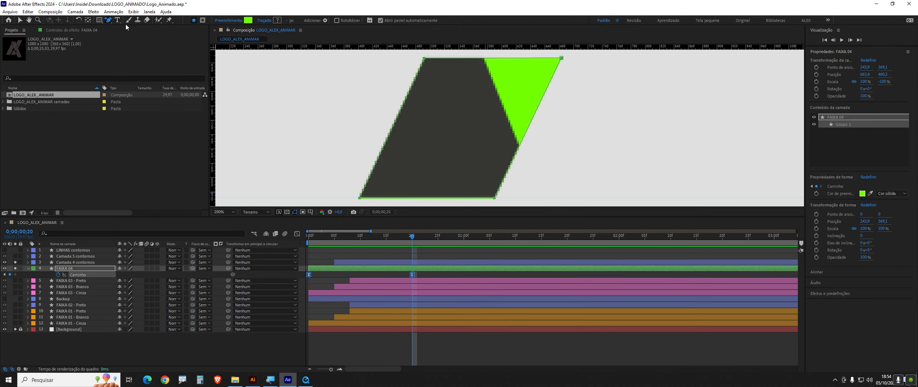
left_click(484, 59)
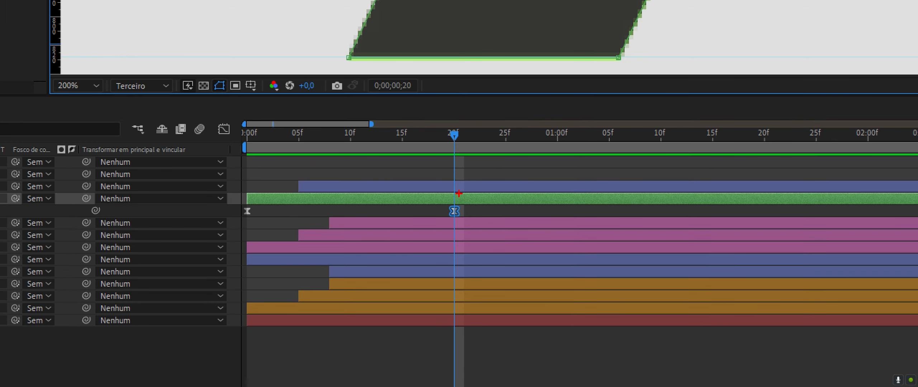
mouse_move(465, 200)
left_mouse_down()
mouse_move(437, 202)
mouse_move(443, 222)
mouse_move(473, 222)
mouse_move(475, 202)
mouse_move(447, 196)
mouse_move(434, 215)
mouse_move(481, 198)
mouse_move(448, 186)
mouse_move(441, 215)
left_mouse_up()
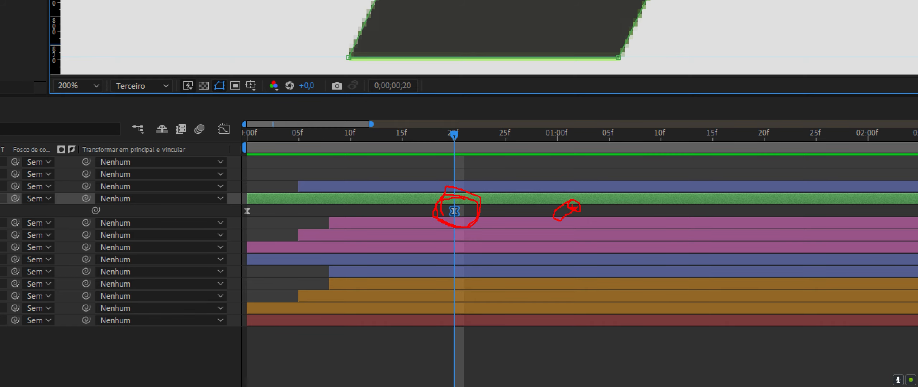
key("Escape")
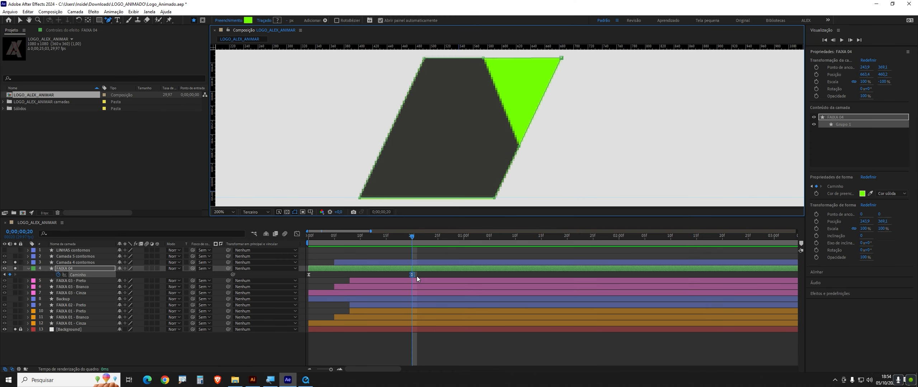
- Delete FAIXA 04's protruding upper-right vertex with the Delete Vertex tool and accept the keyframe warning
left_click(108, 20)
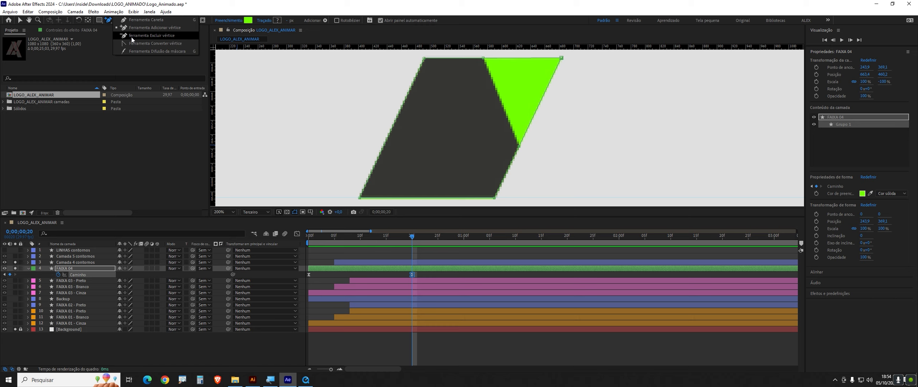
left_click(131, 38)
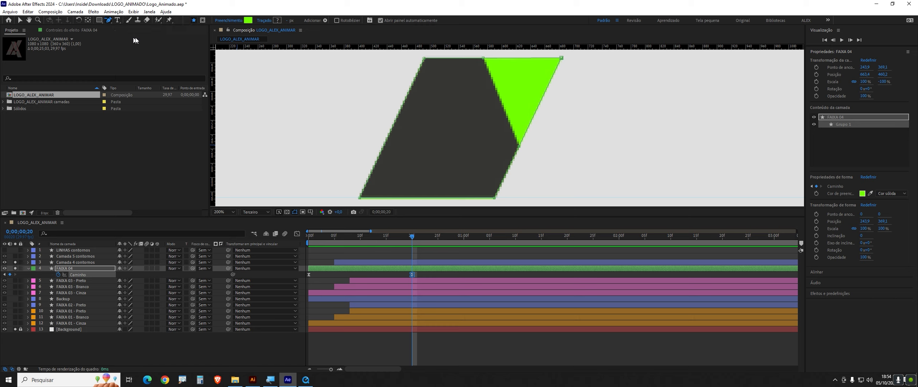
left_click(562, 58)
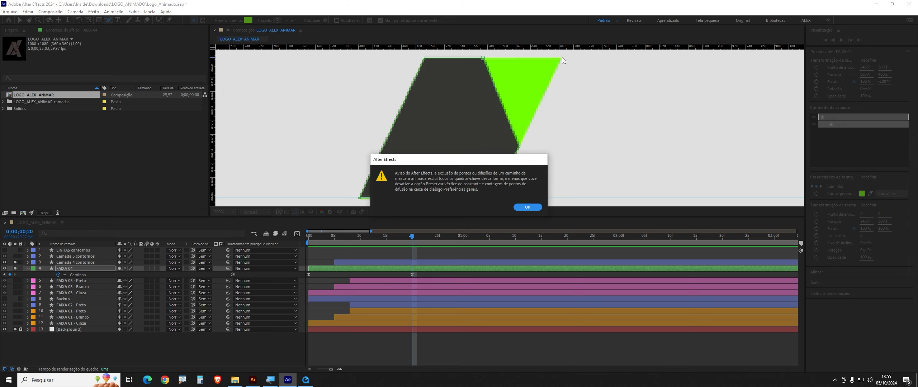
left_click(527, 208)
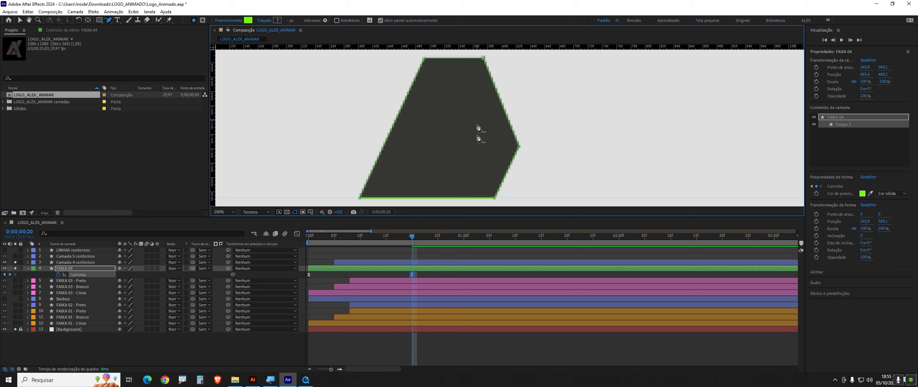
- Unsolo Camada 4 contornos and preview FAIXA 04's reshaped path animation from the start
left_click_drag(412, 237, 275, 251)
left_click(15, 262)
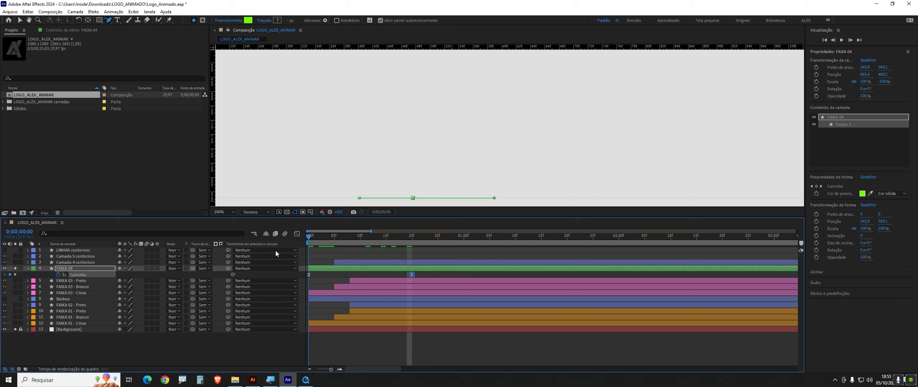
key("space")
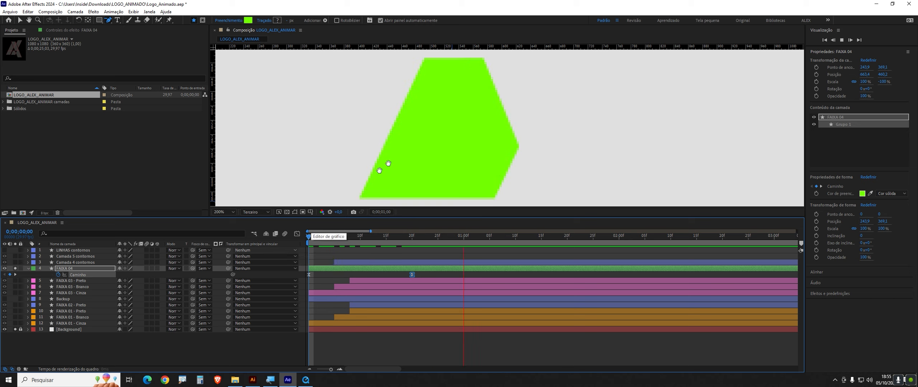
key("space")
key("comma")
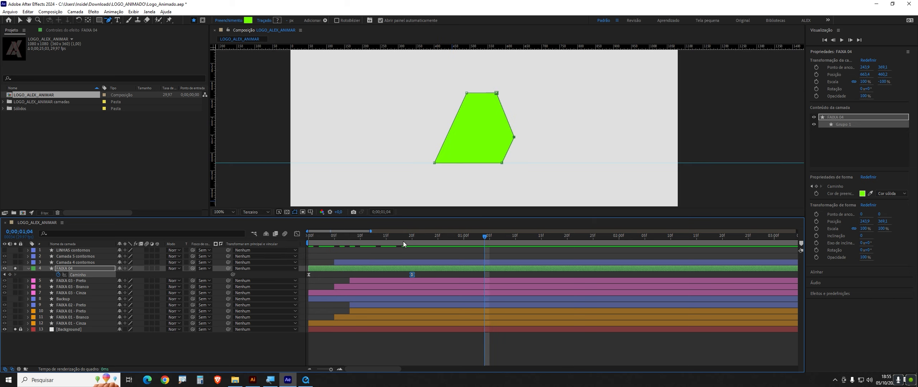
mouse_move(403, 241)
left_mouse_down()
mouse_move(375, 245)
mouse_move(392, 242)
left_mouse_up()
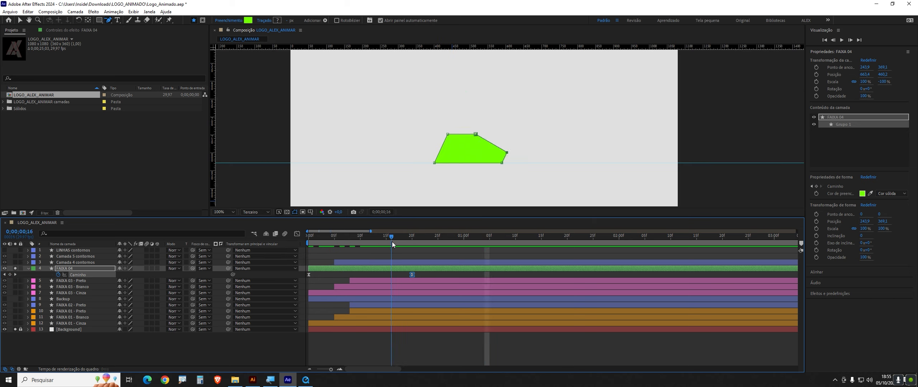
- Unsolo FAIXA 04 and the Background, and check the band among the other logo layers up to 0;00;00;23
left_click(15, 269)
left_click(16, 330)
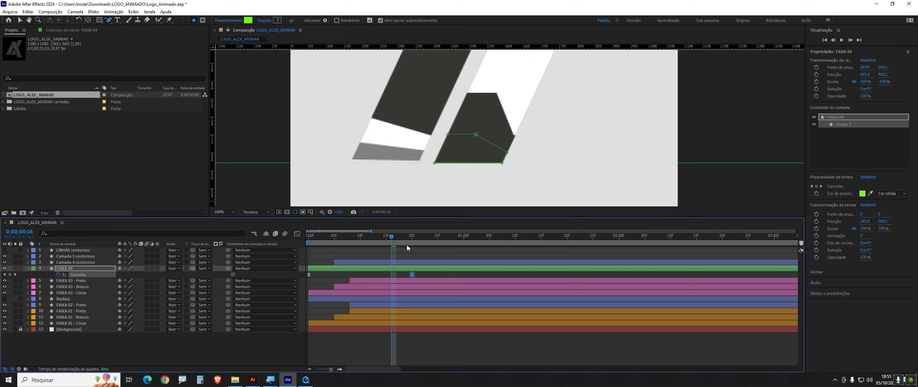
left_click_drag(407, 245, 427, 245)
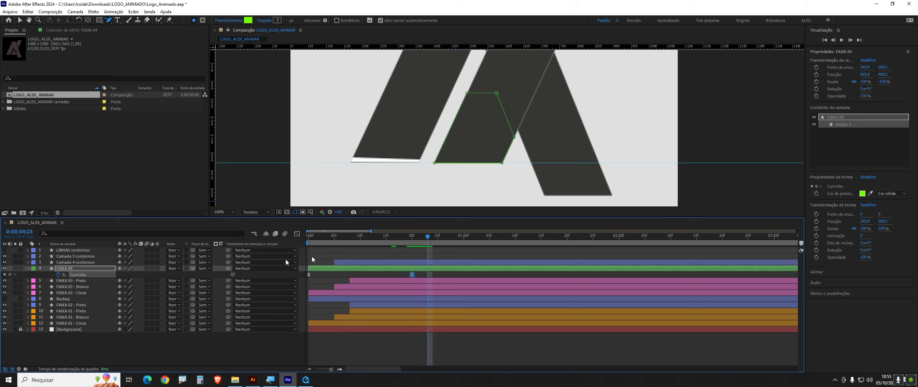
- Set FAIXA 04's fill colour to the dark grey 363635 sampled from the logo band
left_click(64, 267)
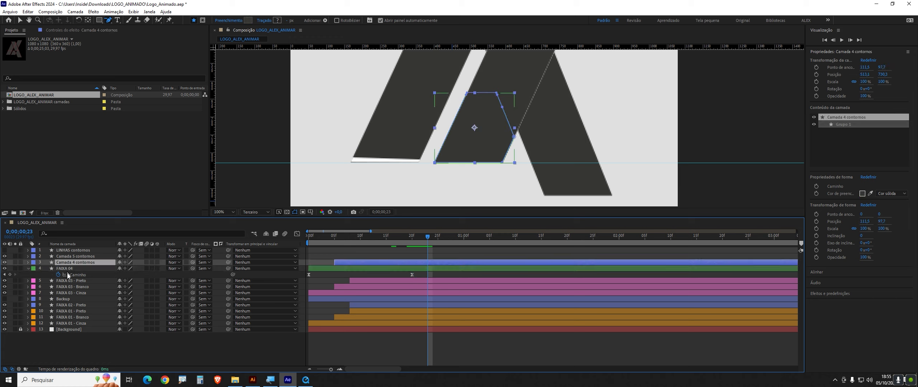
left_click(248, 21)
left_click(333, 250)
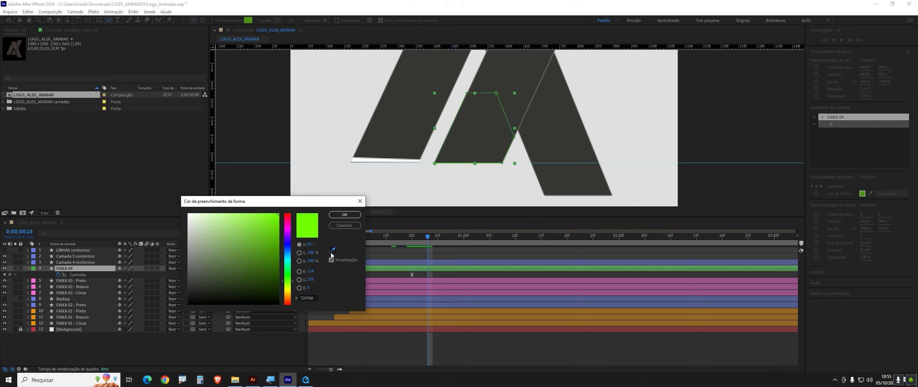
left_click(463, 134)
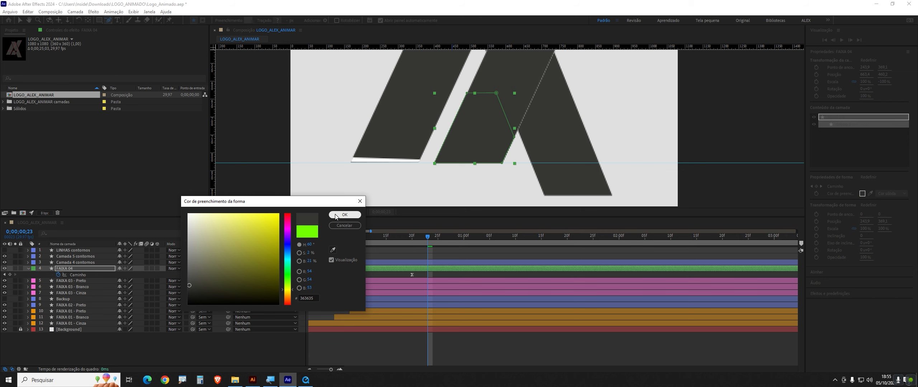
left_click(337, 214)
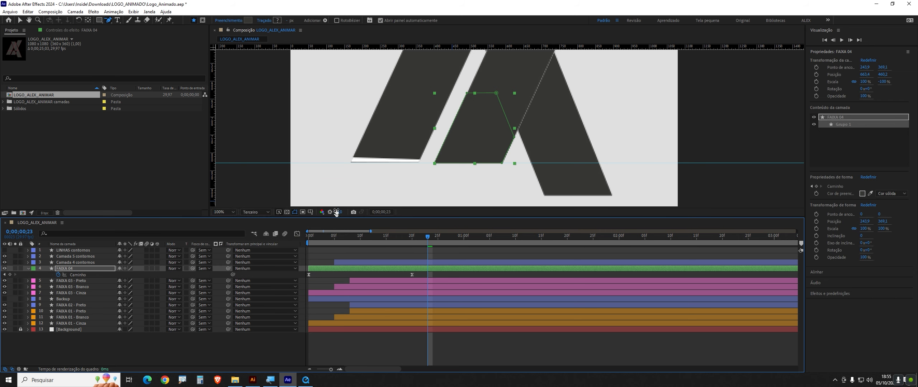
- Delete the Camada 4 contornos layer and check FAIXA 04 within the full logo up to 0;00;00;24
left_click(68, 263)
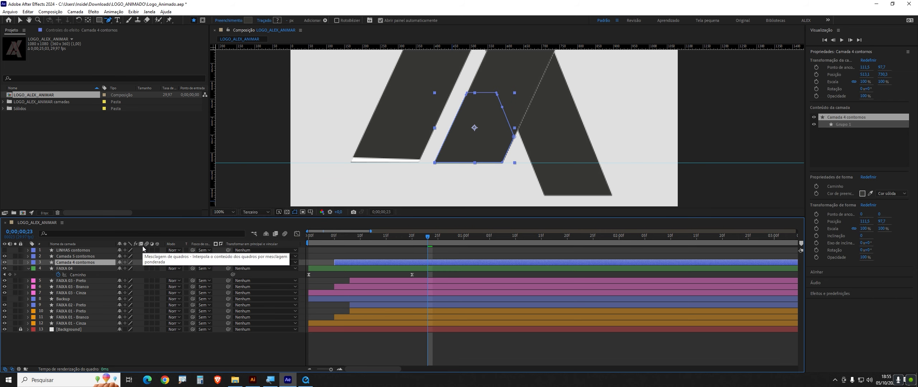
key("Delete")
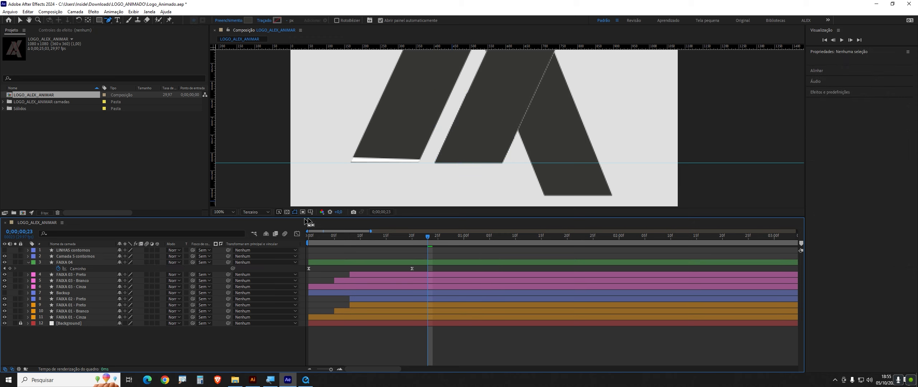
left_click(93, 264)
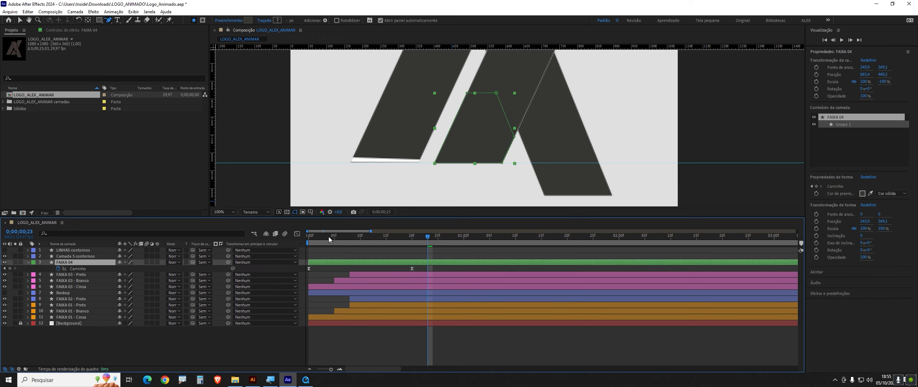
left_click_drag(362, 237, 429, 252)
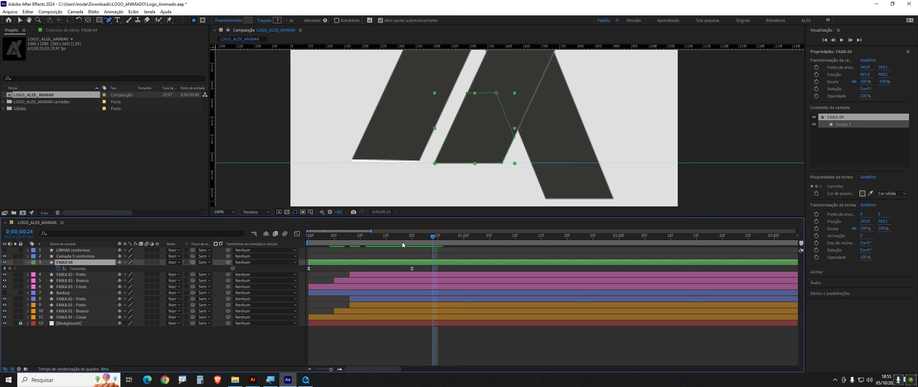
scroll(446, 136, "down", 2)
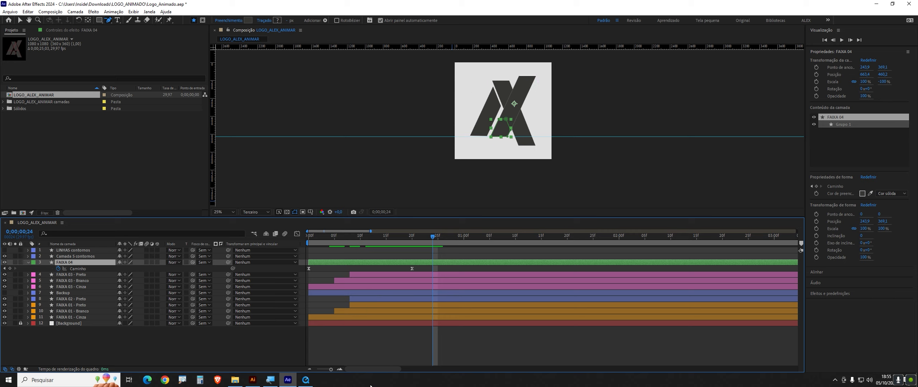
- Switch to the reference animation video and examine the order in which the logo bands appear
left_click(306, 380)
left_click_drag(391, 343, 373, 346)
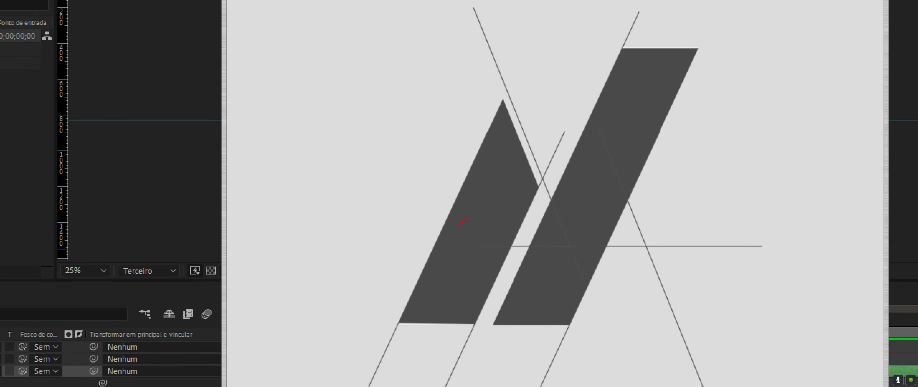
left_click_drag(472, 263, 489, 265)
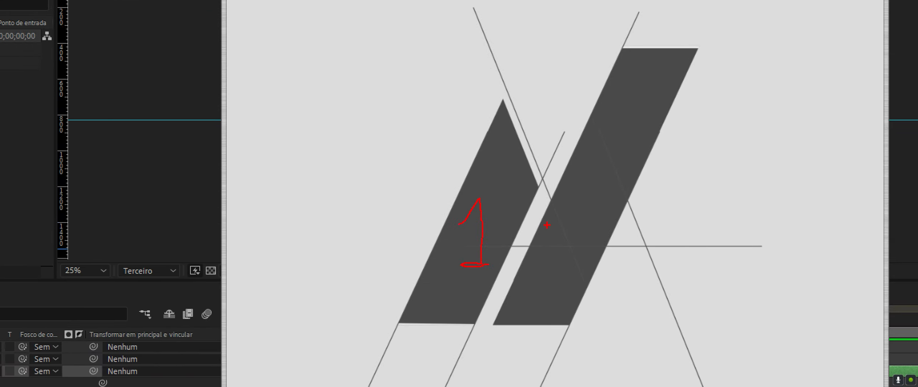
key("Escape")
left_click(270, 334)
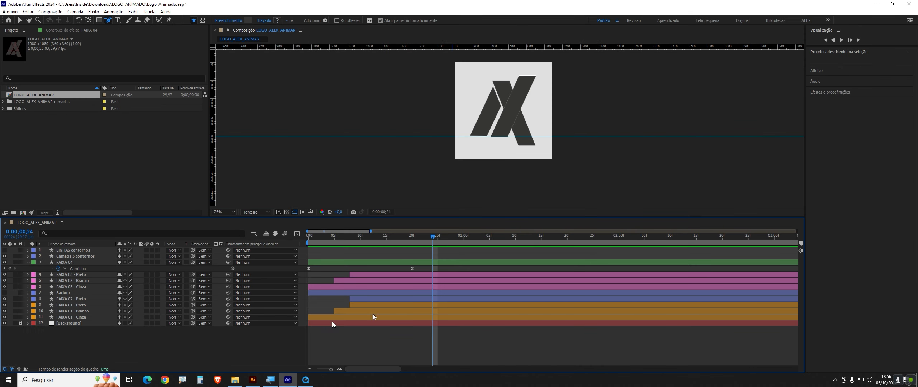
- Examine the timing of the FAIXA 01, FAIXA 02 and FAIXA 03 layers at 0;00;00;14 and on to 0;00;00;21
left_click(356, 307)
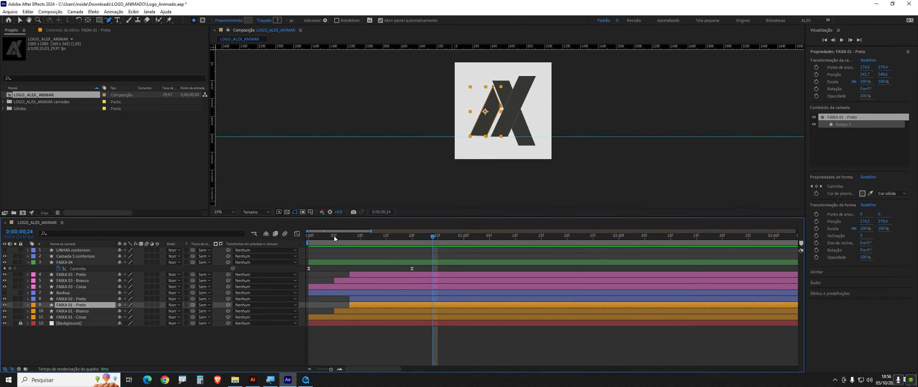
left_click_drag(335, 236, 382, 260)
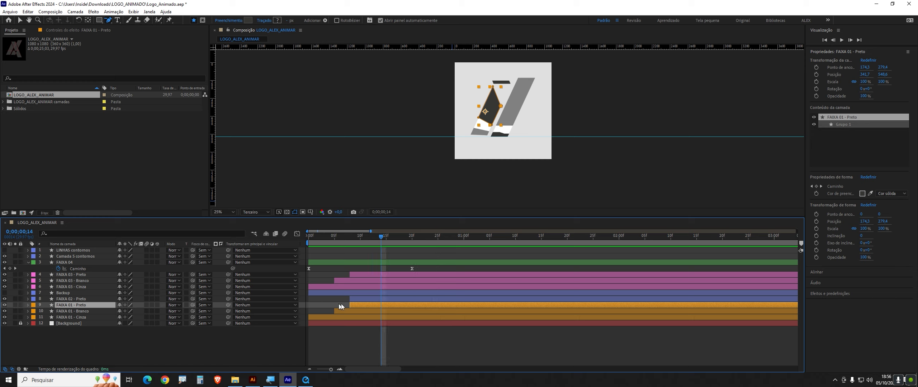
left_click(377, 299)
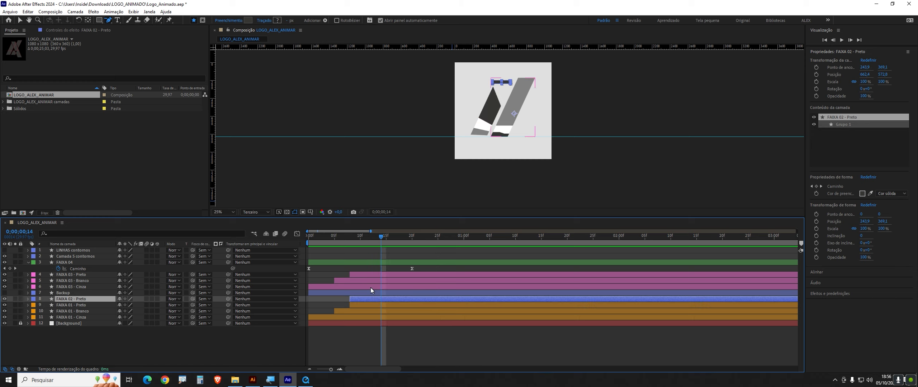
left_click(349, 288)
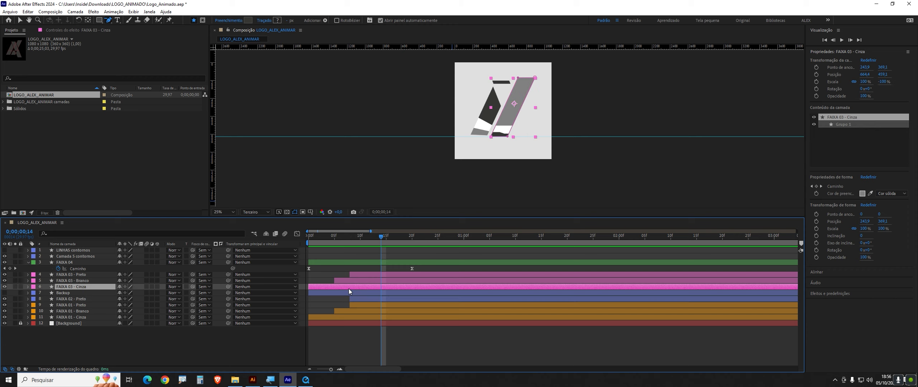
left_click(358, 274, "shift")
left_click(360, 300)
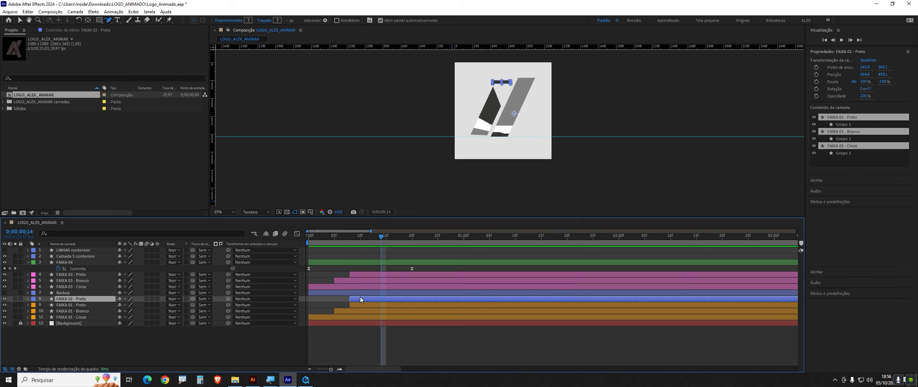
left_click_drag(388, 243, 418, 241)
- Identify which band FAIXA 02 - Preto draws in the logo by briefly hiding and showing the layer
left_click(20, 21)
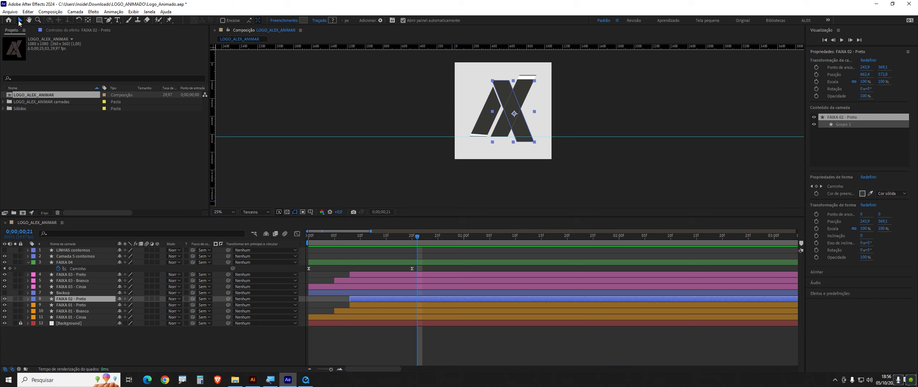
left_click(369, 91)
left_click(502, 87)
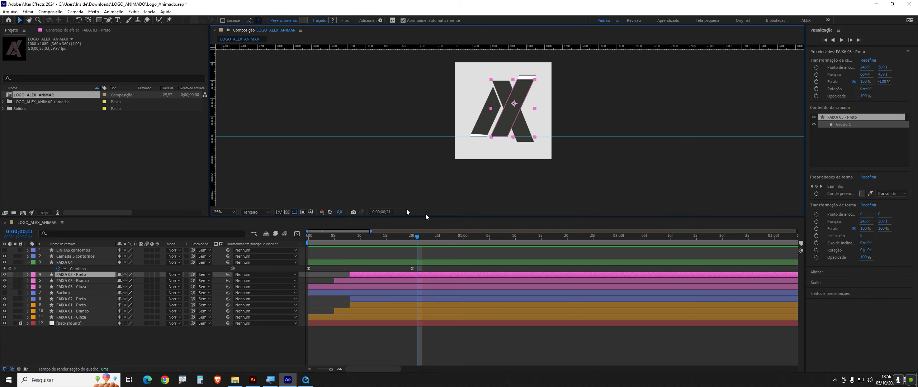
left_click(391, 299)
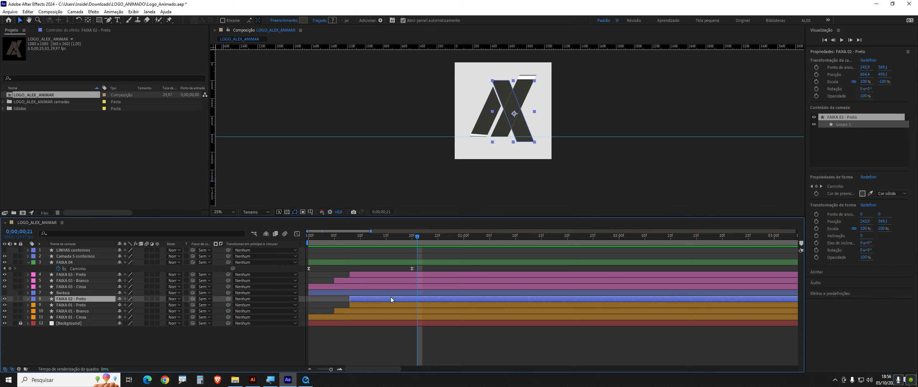
left_click(5, 299)
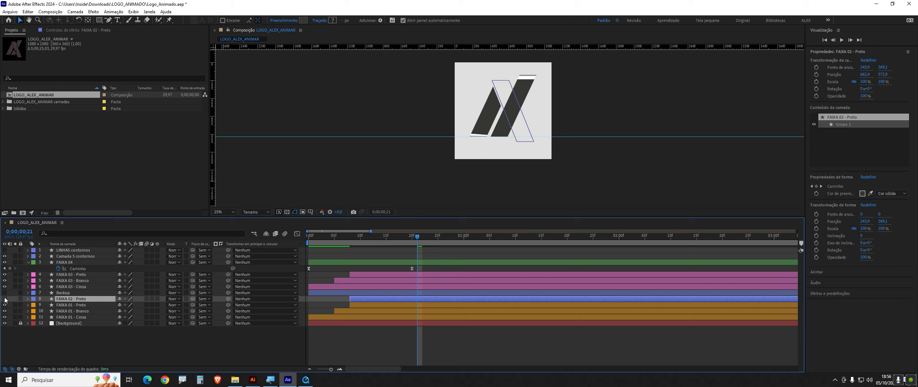
left_click(5, 299)
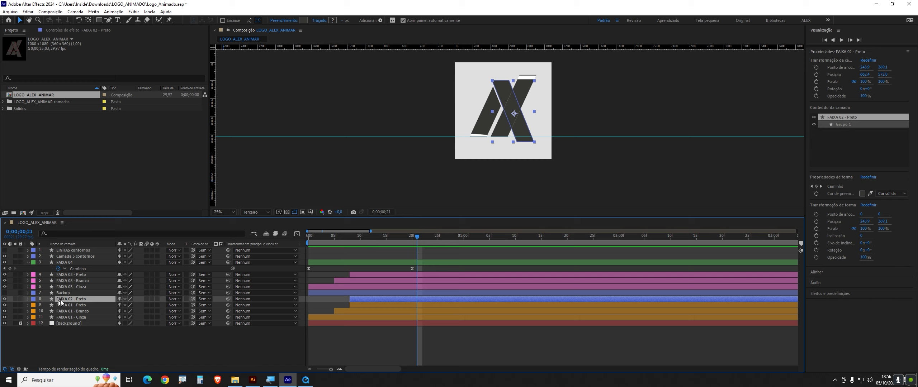
- Place FAIXA 02 - Preto directly above FAIXA 03 - Preto, delay its start to frame 20 and preview the timing
left_click_drag(64, 300, 64, 274)
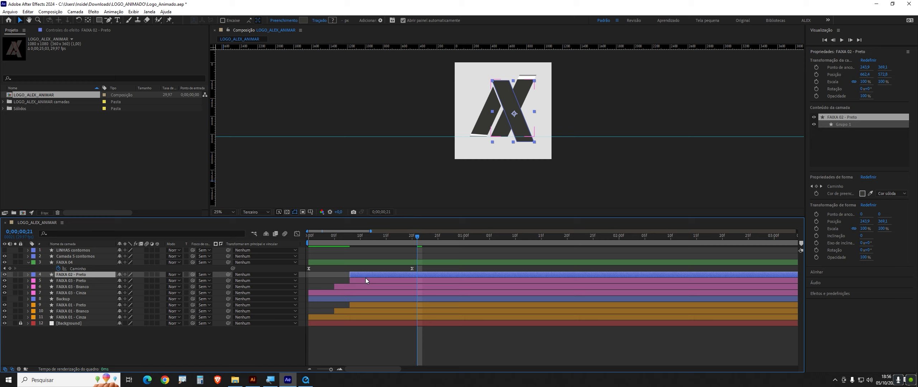
left_click_drag(366, 276, 435, 275)
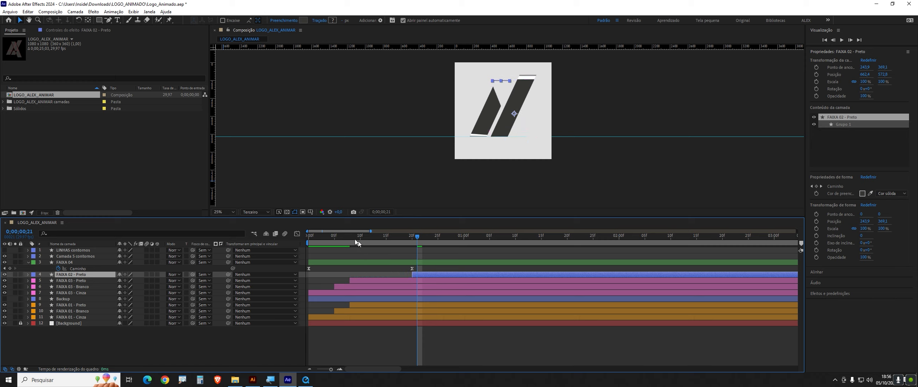
key("space")
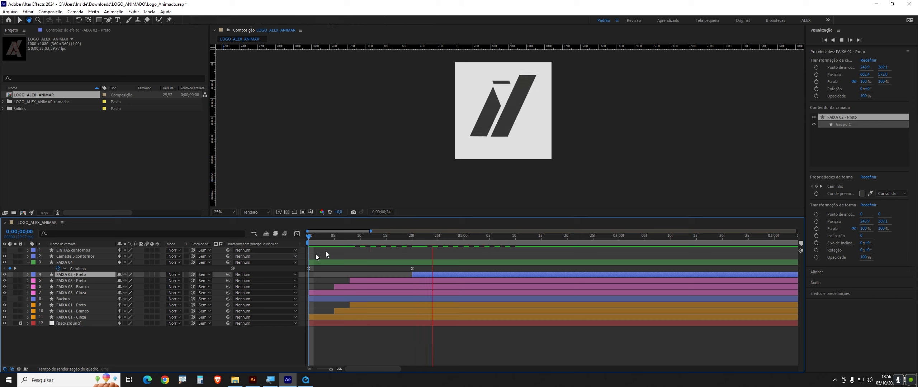
- Shift the FAIXA 03 Preto, Branco and Cinza layers together so FAIXA 03 - Cinza starts at 0;00;00;08, and preview the timing
key("space")
left_click_drag(317, 244, 350, 242)
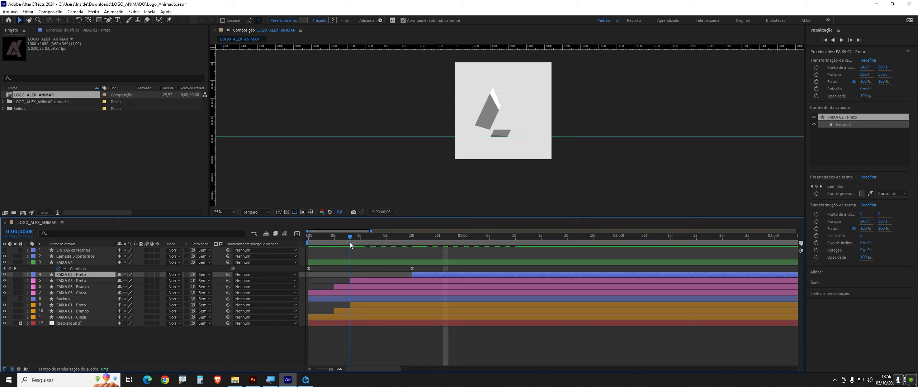
left_click(355, 305)
left_click(357, 294)
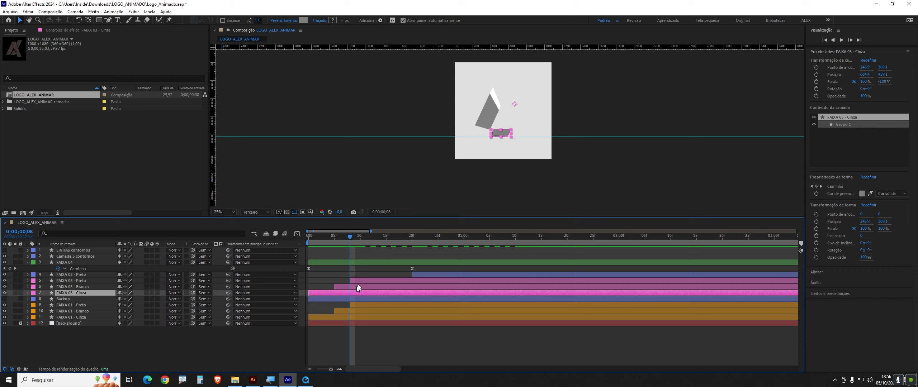
left_click(357, 280, "shift")
left_click_drag(323, 295, 365, 295)
left_click_drag(363, 240, 309, 237)
key("space")
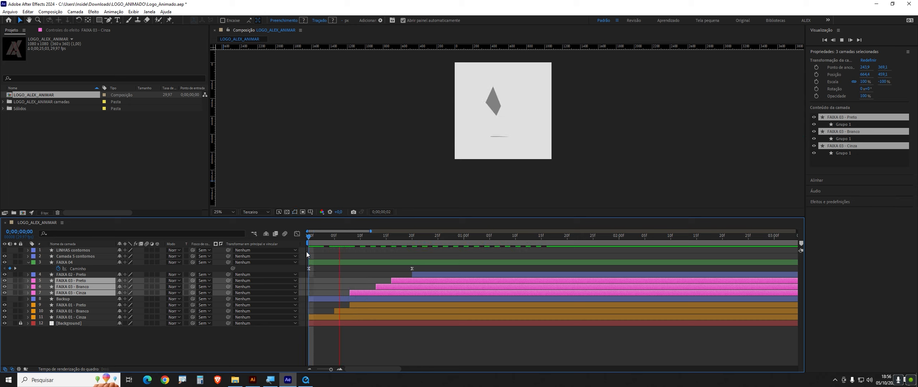
key("space")
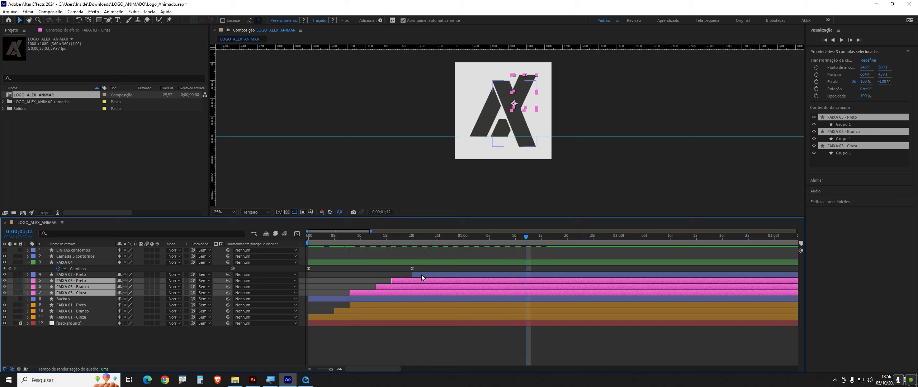
- Shift the FAIXA 04 and FAIXA 02 - Preto layers so both start at about 0;00;01;16
left_click_drag(322, 266, 559, 265)
left_click_drag(457, 275, 599, 267)
key("Home")
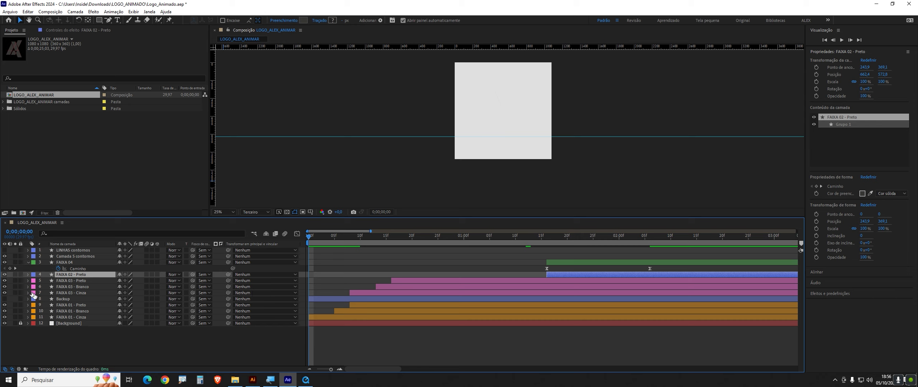
- Move the Backup layer below the Background layer in the stacking order and preview the logo animation
left_click_drag(68, 299, 66, 338)
key("space")
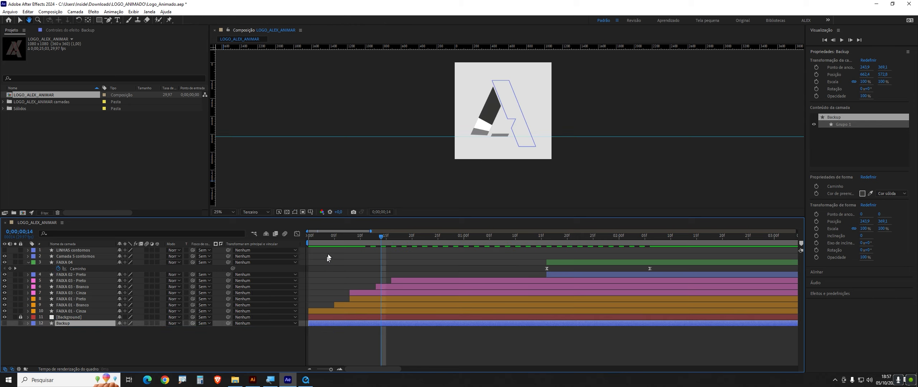
key("space")
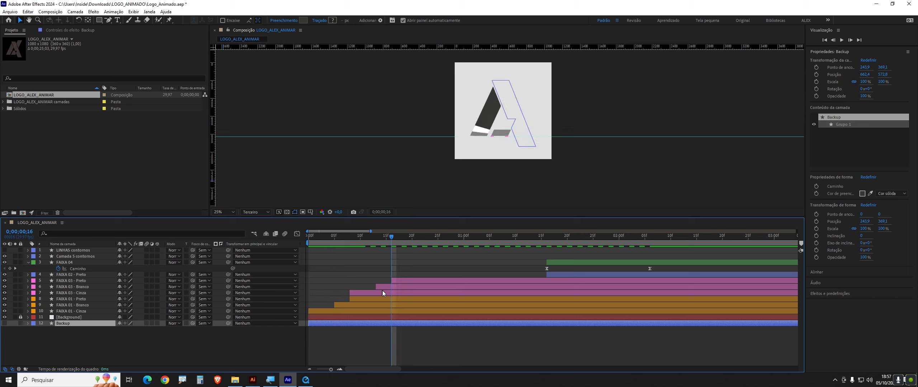
key("space")
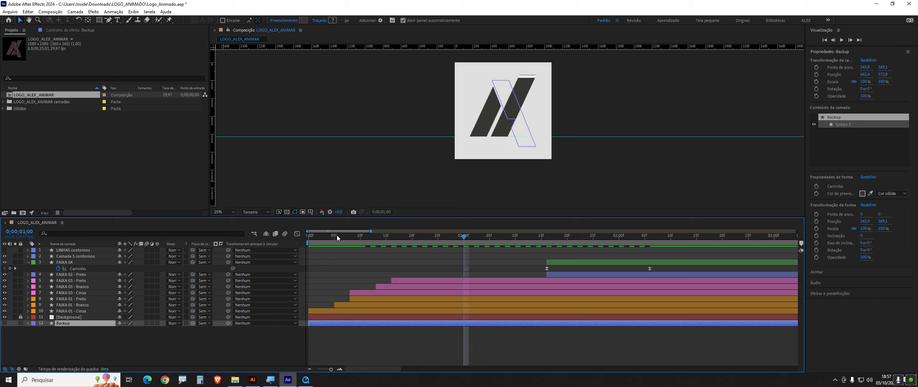
key("space")
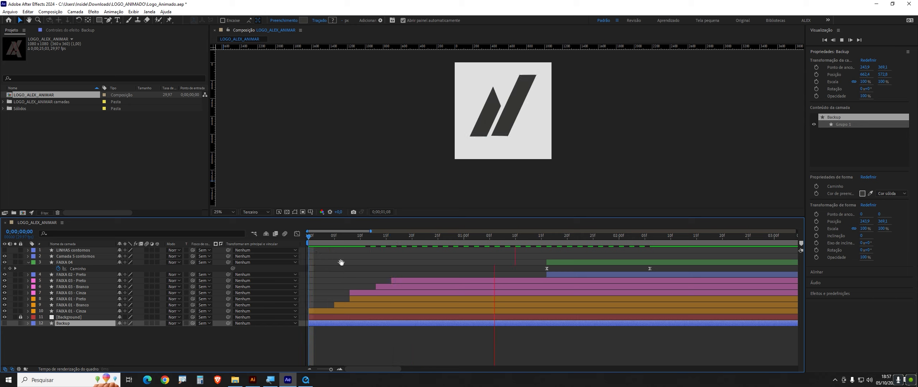
key("space")
- Shift the three FAIXA 03 layers earlier so FAIXA 03 - Cinza starts at about 0;00;00;05, and preview the timing
left_click(374, 297)
left_click(380, 293)
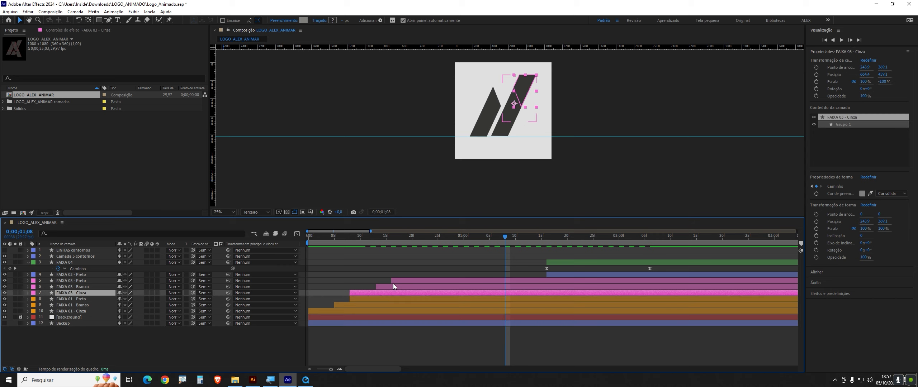
left_click(393, 284, "shift")
left_click_drag(403, 294, 386, 298)
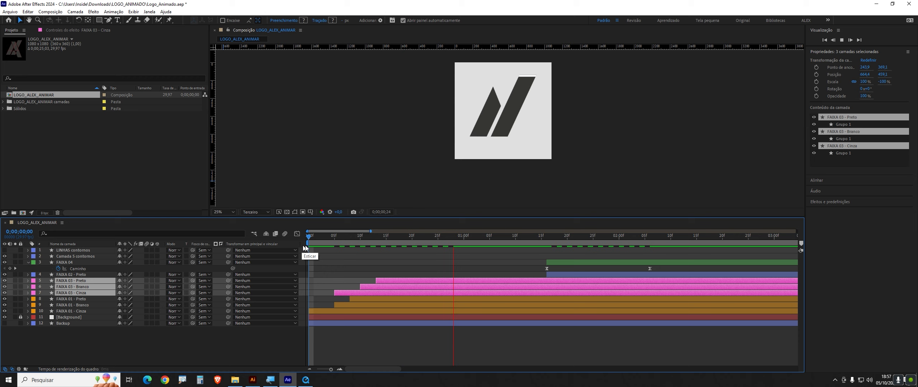
key("space")
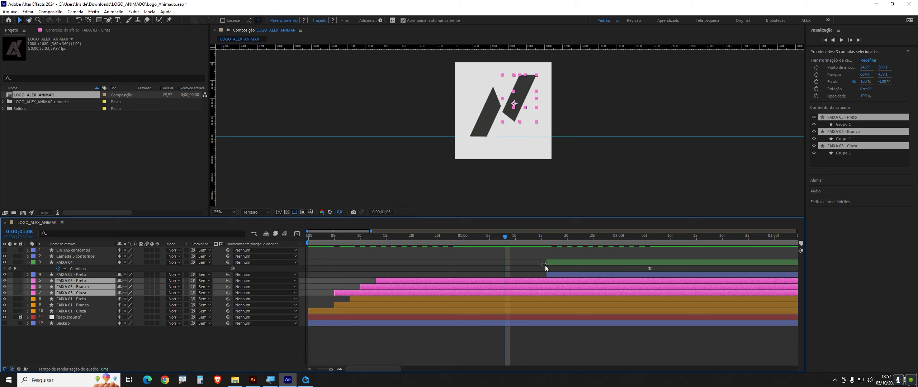
- Shift FAIXA 04 and FAIXA 02 - Preto together so both start at about 0;00;01;28, and preview the motion
left_click(554, 275)
left_click(557, 263, "shift")
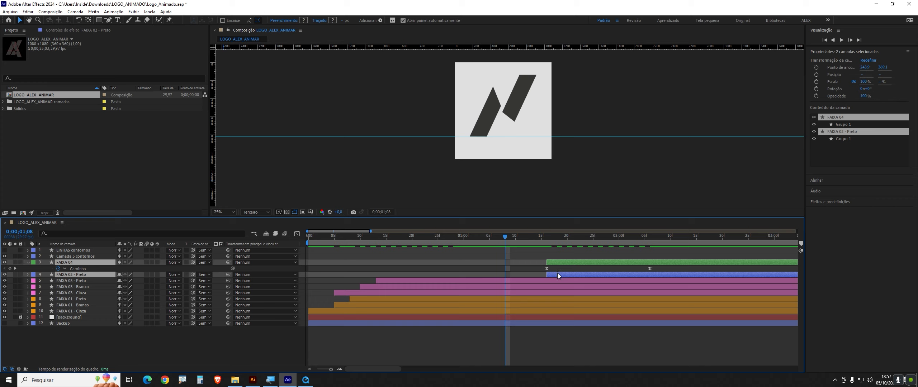
left_click_drag(558, 273, 618, 270)
key("space")
key("space")
left_click(566, 259)
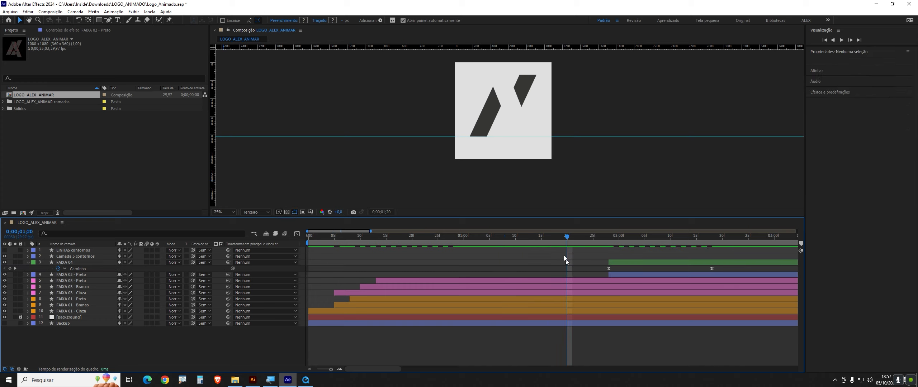
- Shift only FAIXA 02 - Preto earlier to start at about 0;00;01;03 and preview the animation from the beginning
left_click_drag(568, 238, 515, 251)
left_click_drag(608, 275, 495, 283)
key("Home")
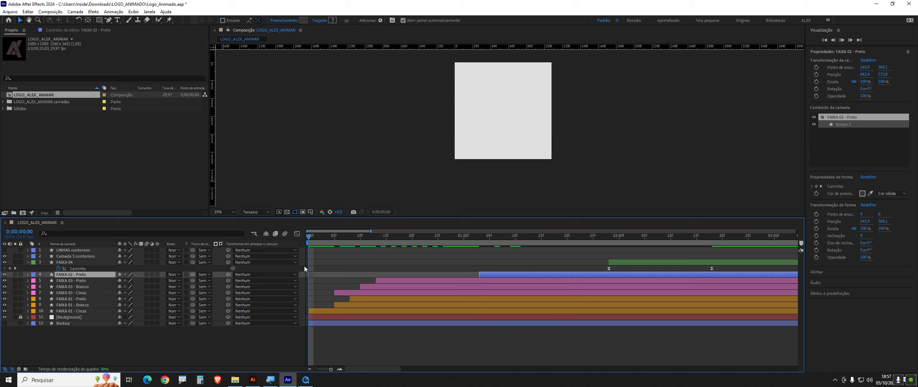
key("space")
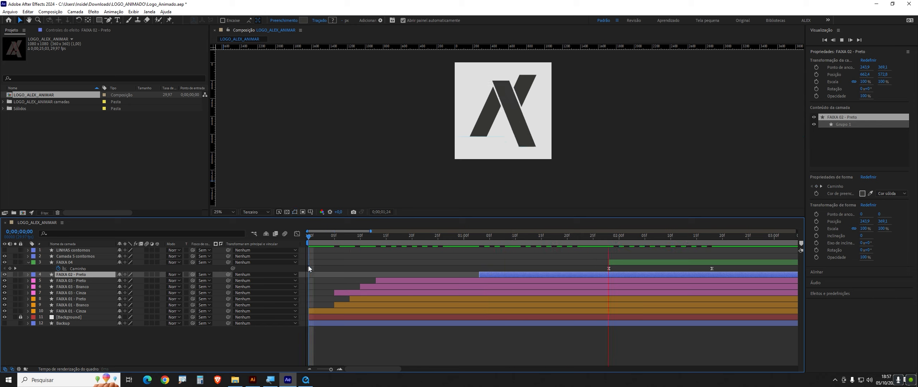
left_click_drag(463, 237, 372, 319)
key("space")
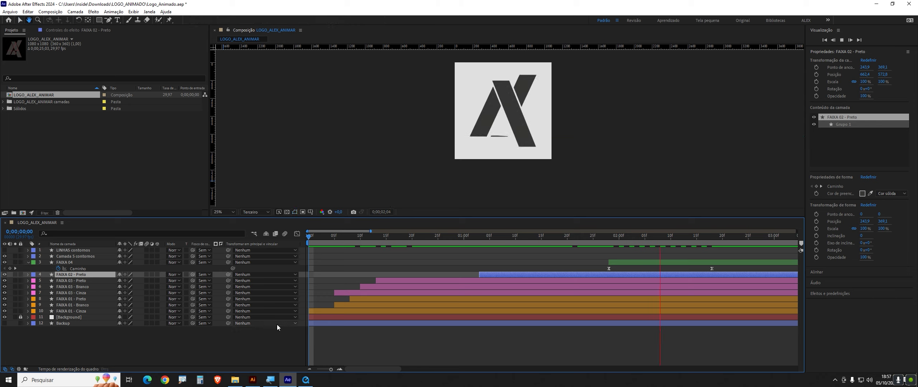
- Shift FAIXA 04 and FAIXA 02 - Preto together so FAIXA 02 - Preto starts at 0;00;02;06
key("space")
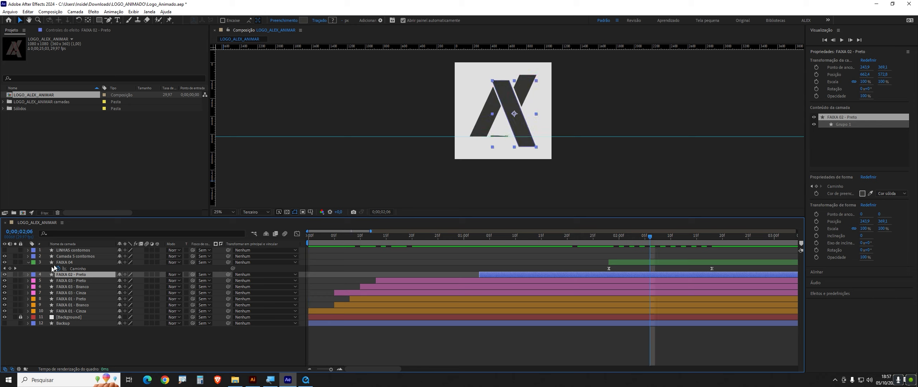
left_click(63, 263, "ctrl")
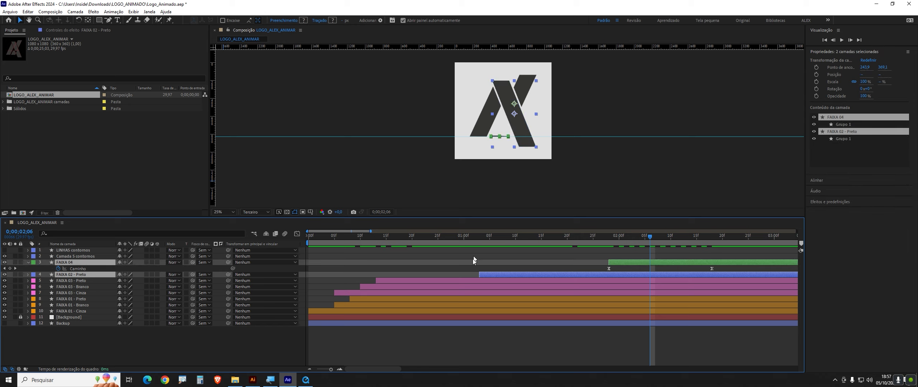
left_click_drag(492, 275, 663, 275)
- Try shifting the three FAIXA 03 layers so FAIXA 03 - Cinza starts at about 0;00;01;16, and preview from the beginning
left_click(425, 293)
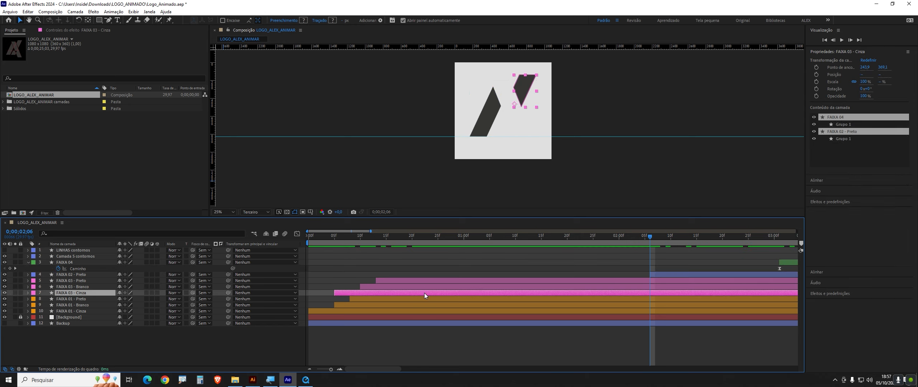
left_click(412, 281, "shift")
left_click_drag(350, 291, 562, 290)
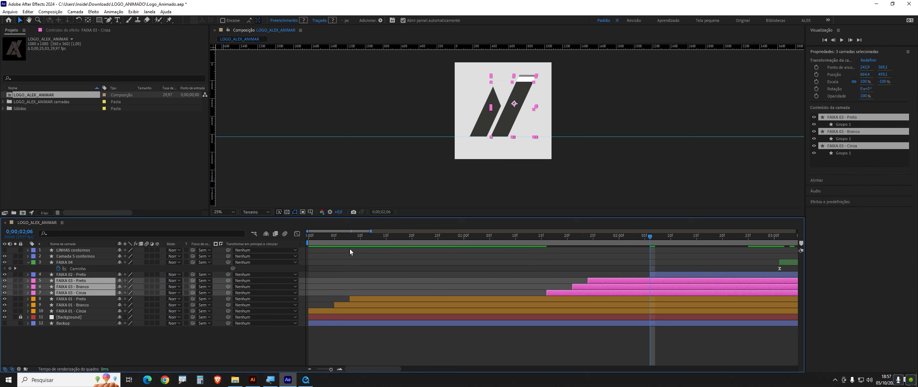
key("Home")
key("space")
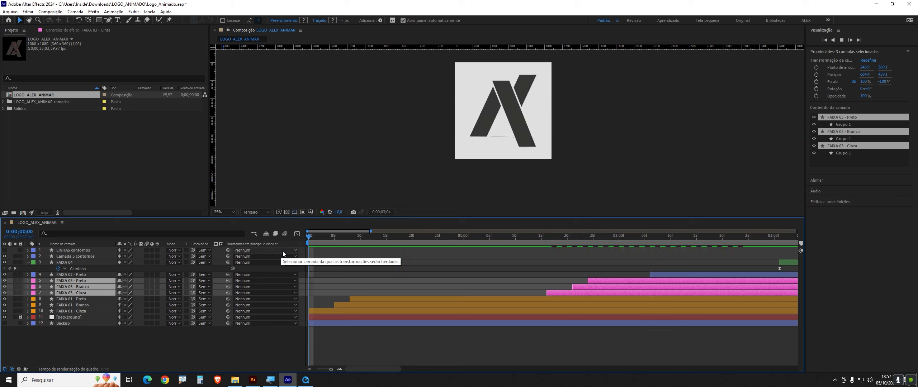
key("space")
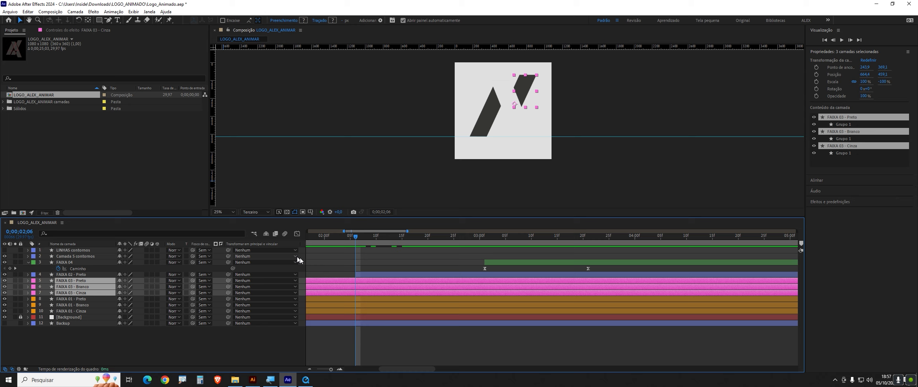
left_click_drag(396, 370, 321, 373)
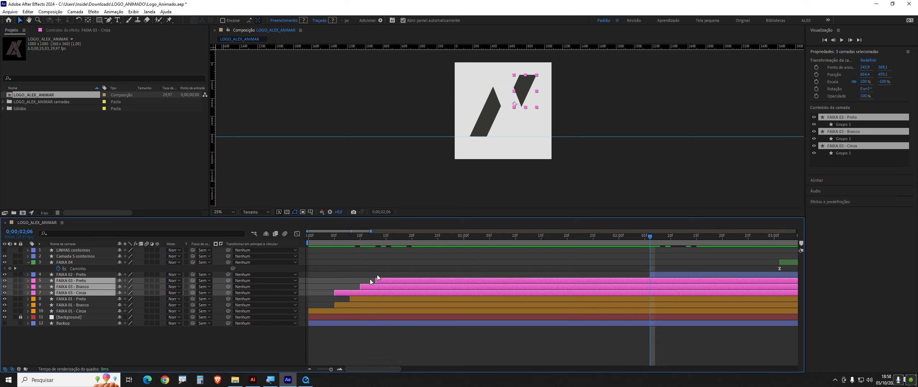
- Preview the stripe timing, and shift FAIXA 02 - Preto earlier to start at about 0;00;01;04
left_click_drag(437, 243, 265, 270)
key("space")
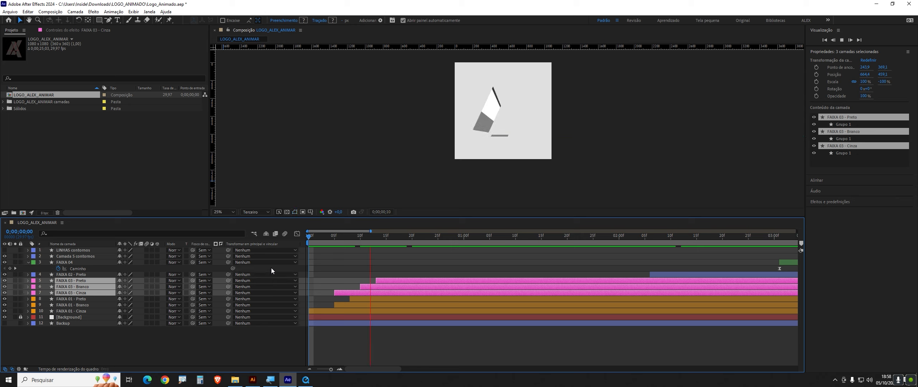
key("space")
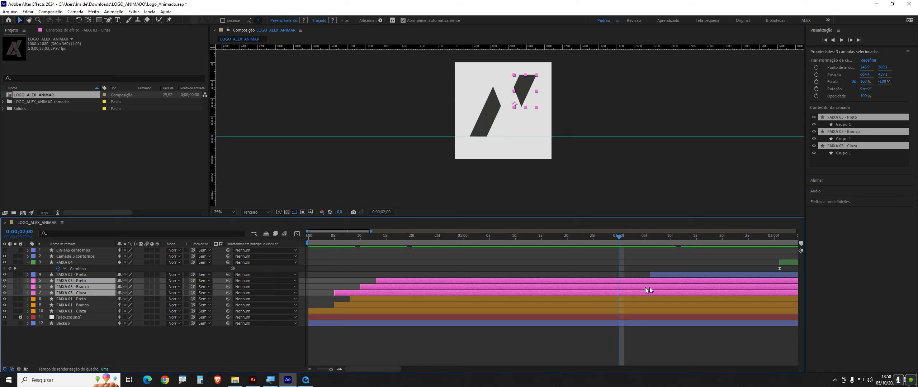
left_click_drag(623, 239, 515, 263)
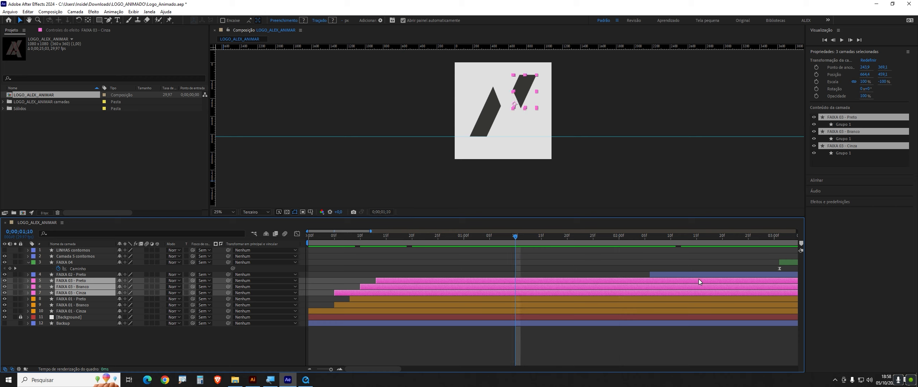
left_click_drag(695, 275, 527, 285)
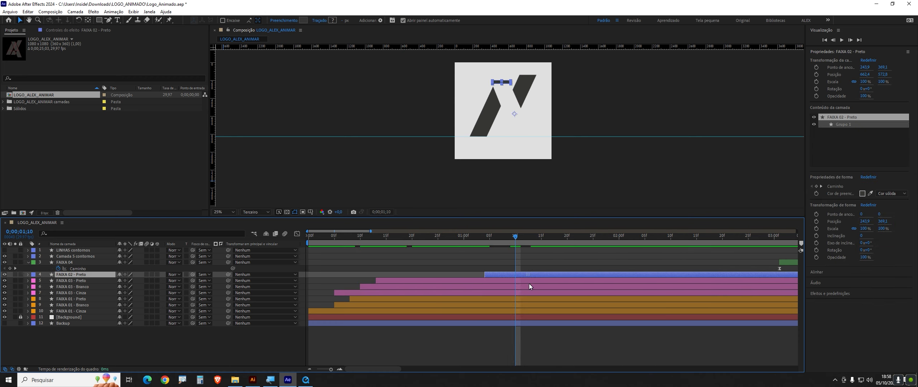
- Preview the animation twice from the beginning to check when FAIXA 02 - Preto enters
key("Home")
key("space")
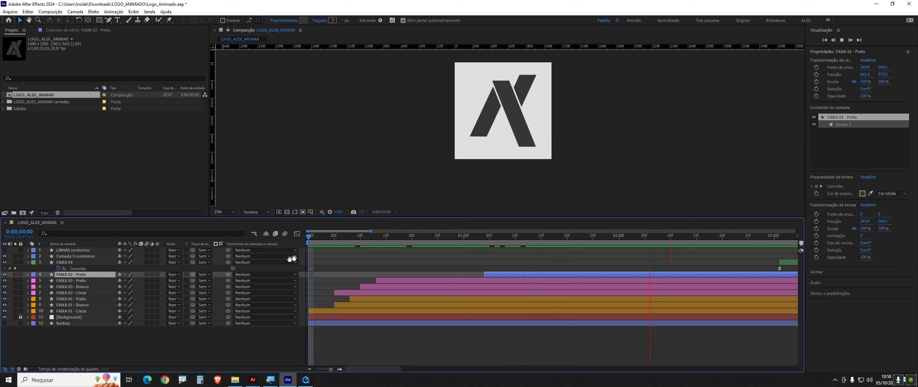
key("space")
key("Home")
key("space")
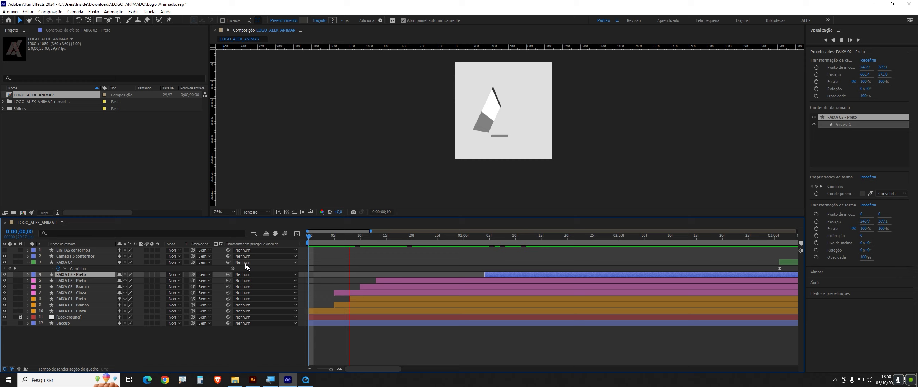
key("space")
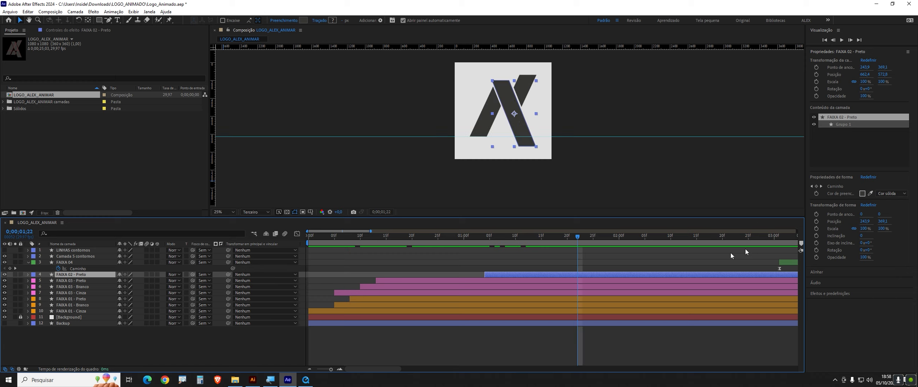
- Shift FAIXA 04 earlier to start at about 0;00;01;08 and preview the animation from 0;00;01;00
left_click_drag(573, 237, 560, 242)
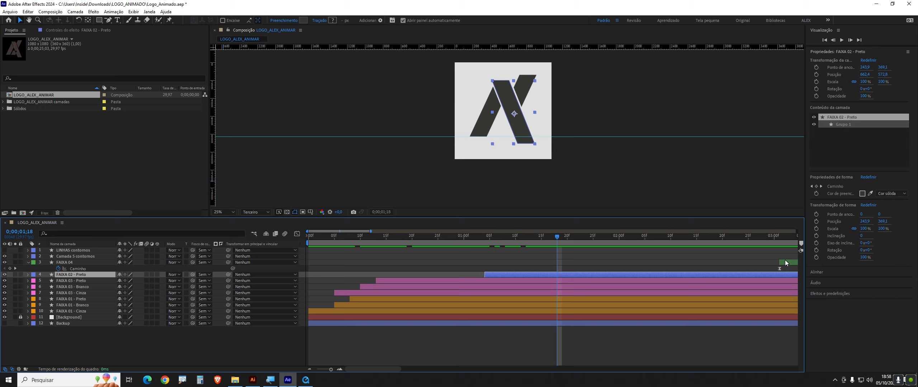
mouse_move(785, 261)
left_mouse_down()
mouse_move(512, 282)
mouse_move(504, 267)
mouse_move(617, 273)
left_mouse_up()
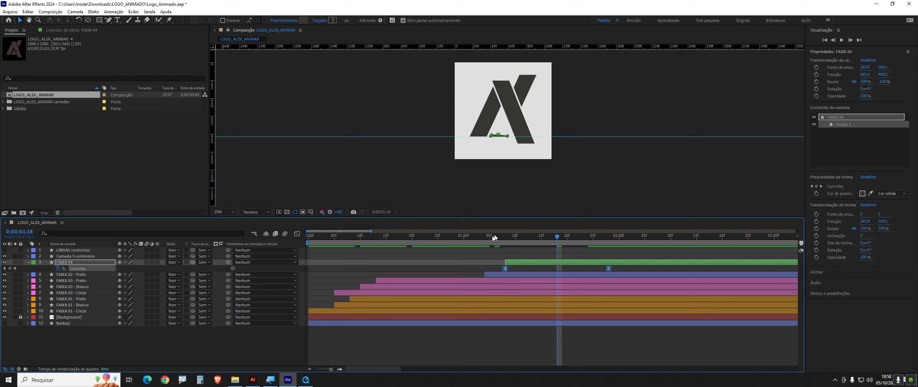
left_click(464, 247)
key("space")
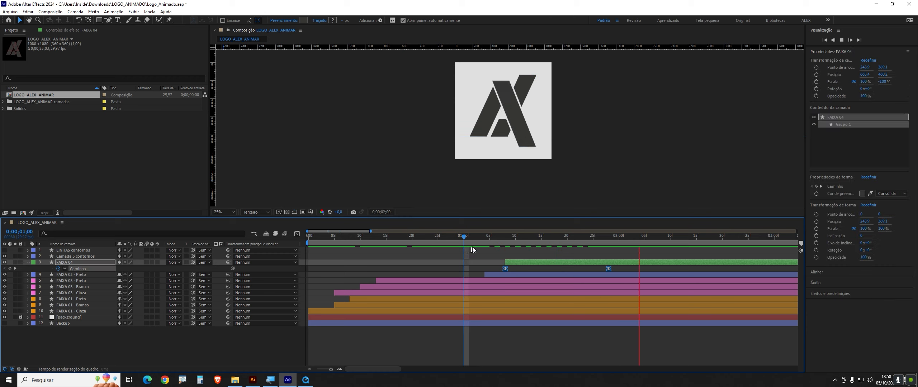
key("space")
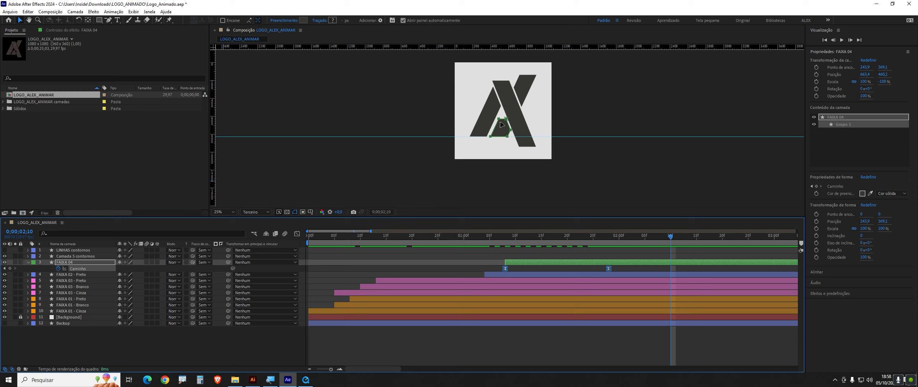
- Ease both path keyframes of FAIXA 04 and shape their speed graph into a sharp peak midway between them
scroll(501, 124, "up", 2)
left_click_drag(519, 123, 511, 158)
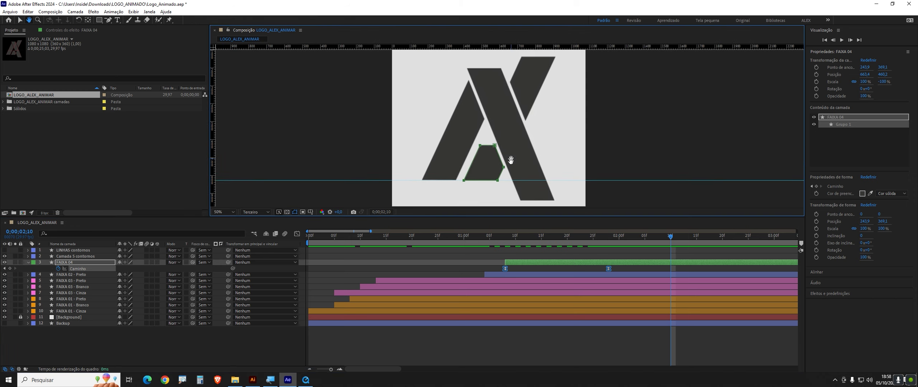
left_click_drag(620, 270, 499, 275)
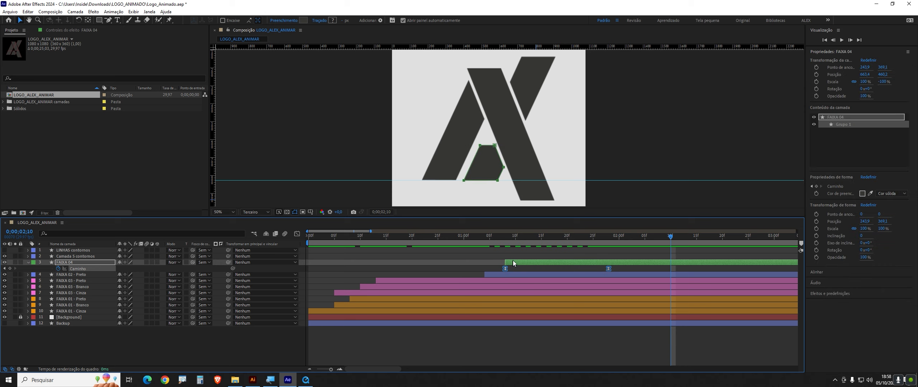
left_click(297, 234)
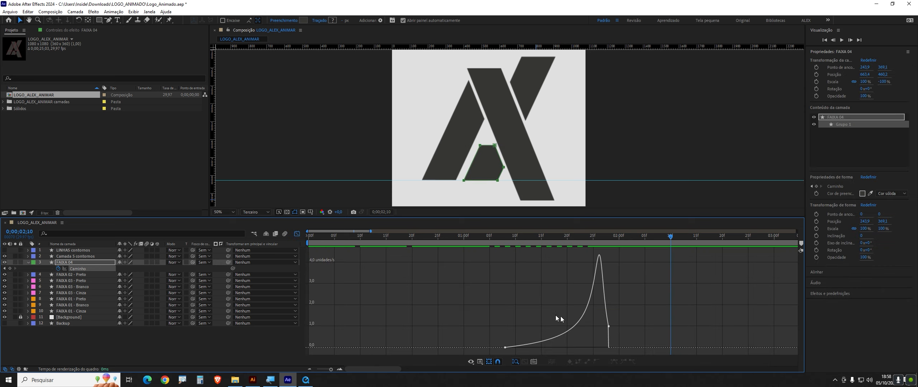
left_click_drag(639, 319, 485, 360)
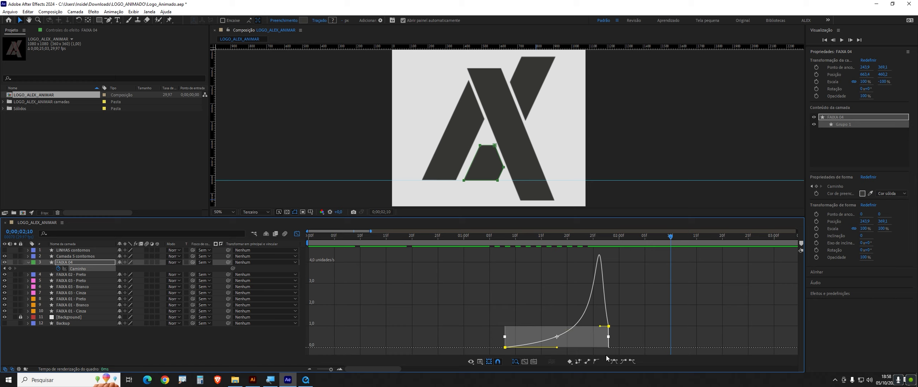
left_click(602, 326)
left_click_drag(618, 316, 485, 350)
left_click(614, 362)
left_click_drag(620, 339, 552, 348)
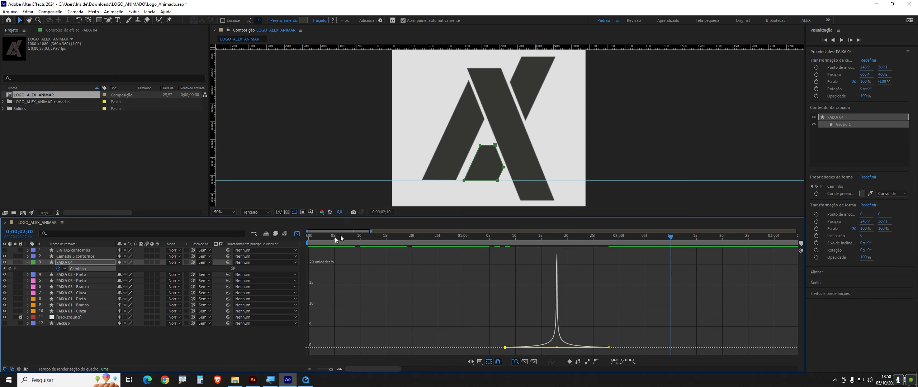
left_click(297, 235)
- Preview the animation, and shift FAIXA 04 earlier to start with FAIXA 02 - Preto at about 0;00;01;04
key("space")
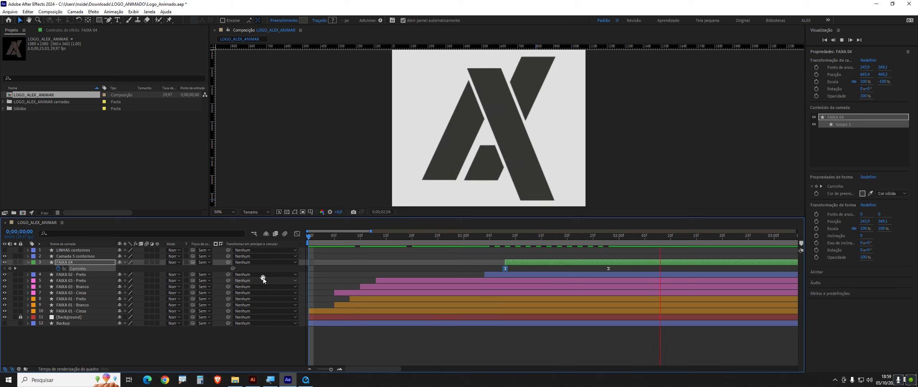
key("space")
left_click_drag(532, 265, 514, 266)
left_click_drag(484, 236, 416, 254)
key("space")
key("space")
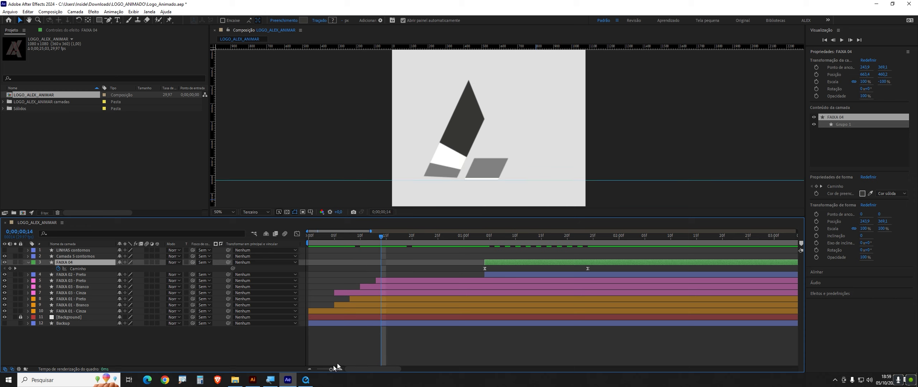
- Switch to the video player, play the rendered LOGO_ALEX_ANIMAR reference video, and return to the composition
left_click(306, 380)
key("space")
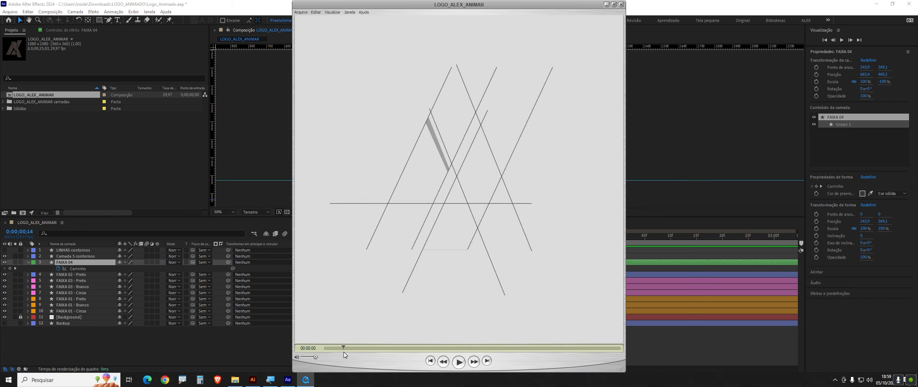
key("space")
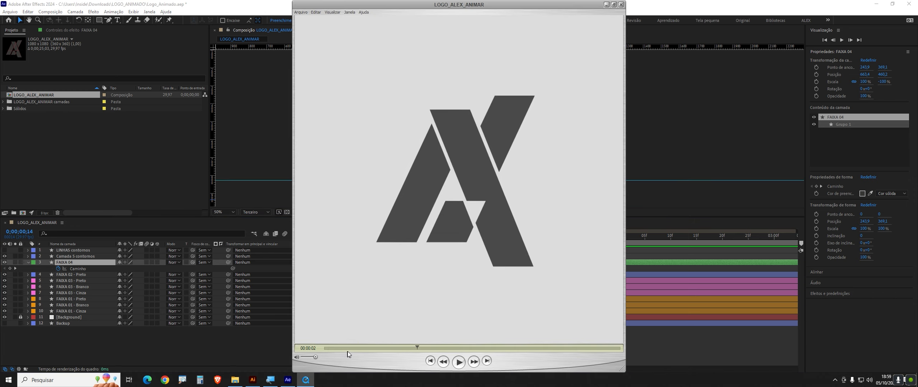
left_click(240, 352)
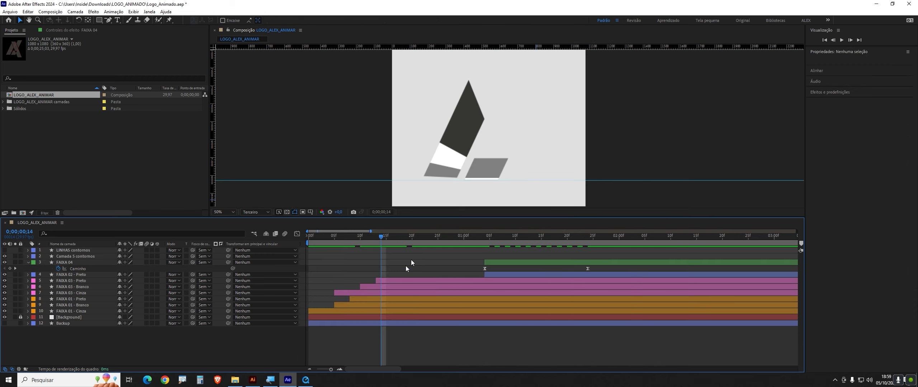
- At about 0;00;01;22, show the Backup layer, move it directly above FAIXA 04, and collapse FAIXA 04's properties
left_click_drag(383, 238, 578, 265)
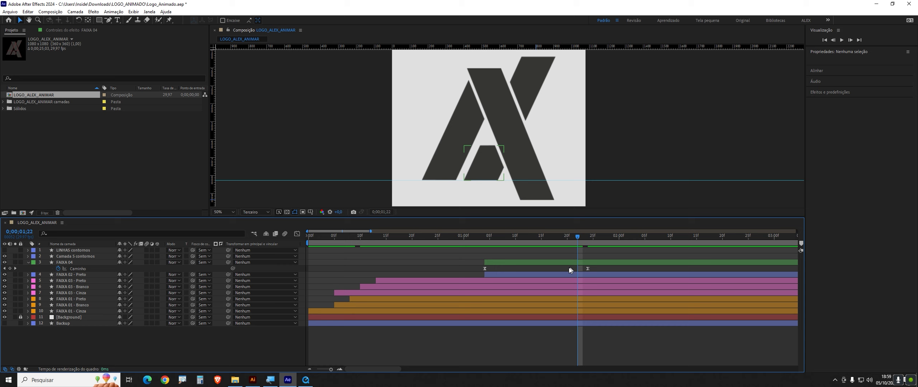
left_click(67, 325)
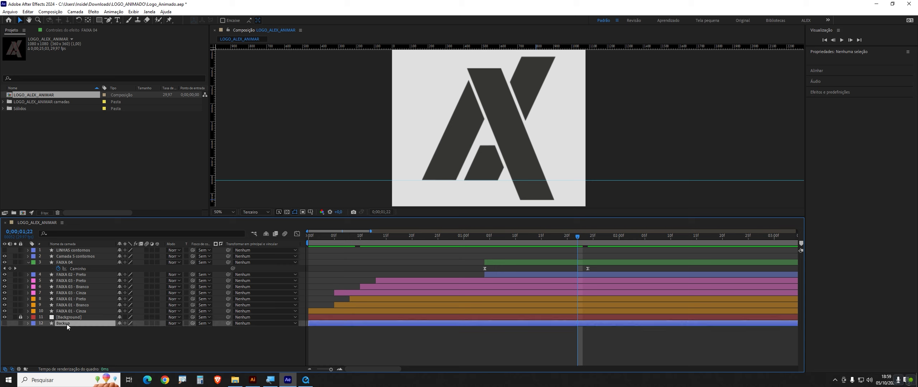
left_click(4, 323)
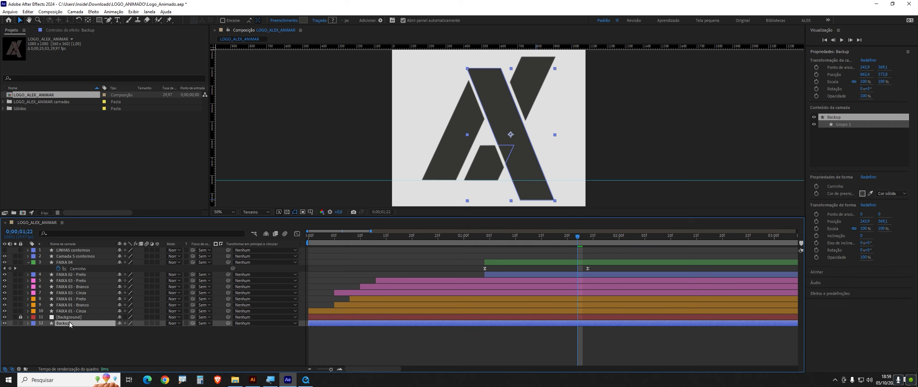
left_click_drag(67, 323, 73, 259)
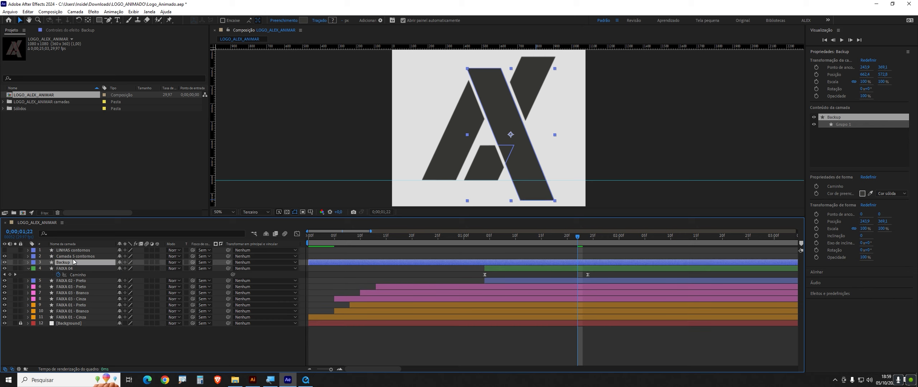
left_click(28, 269)
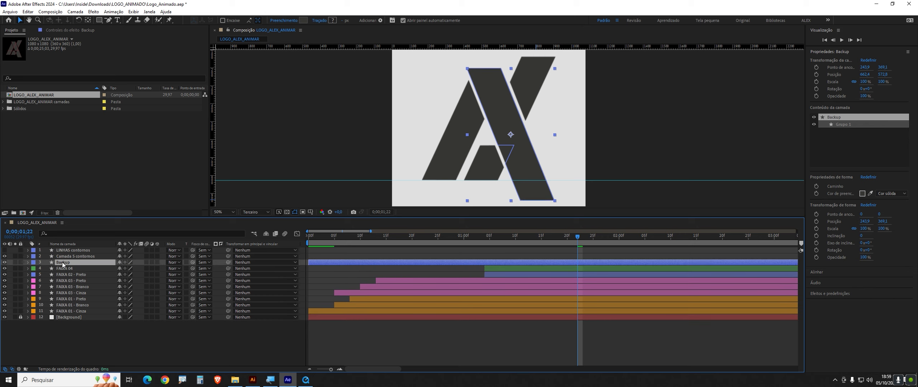
- Change the fill of the Backup stripe to bright pink to examine its notch beside the small FAIXA 04 shape
left_click(304, 20)
left_click(277, 214)
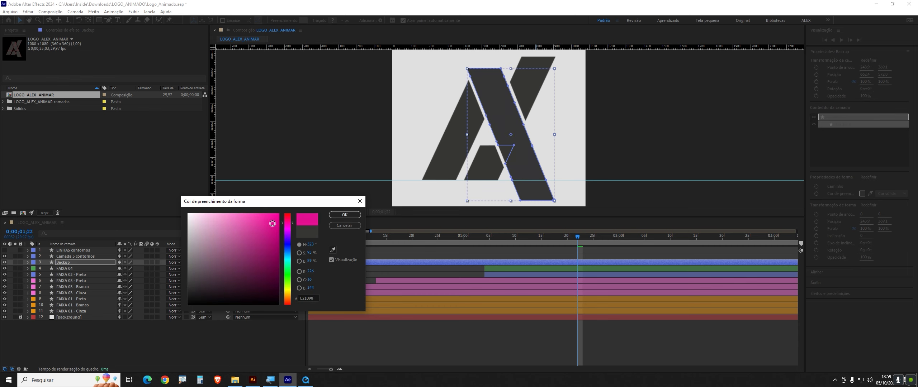
left_click(340, 217)
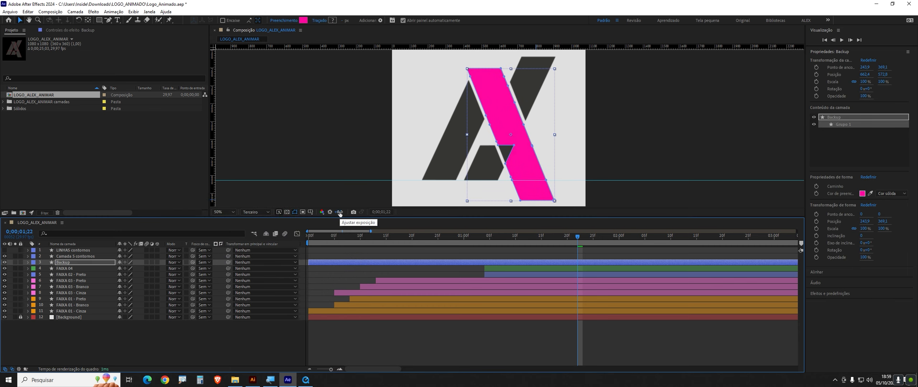
key("period")
key("period")
left_click_drag(506, 139, 473, 78)
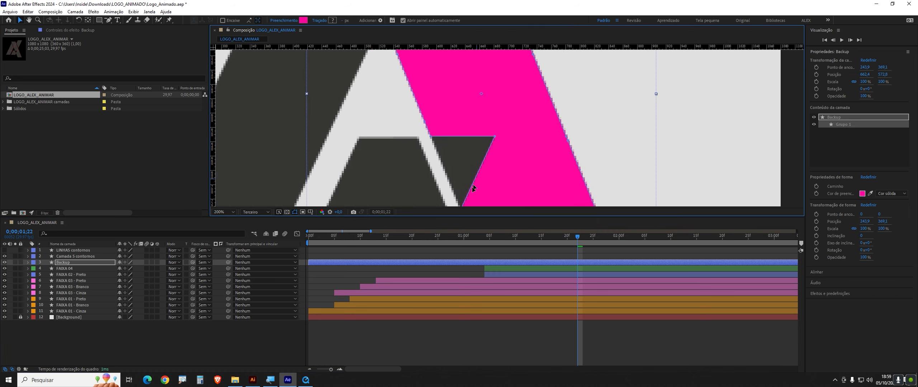
- Duplicate the FAIXA 04 layer and rename the copy MASCARA
left_click(74, 269)
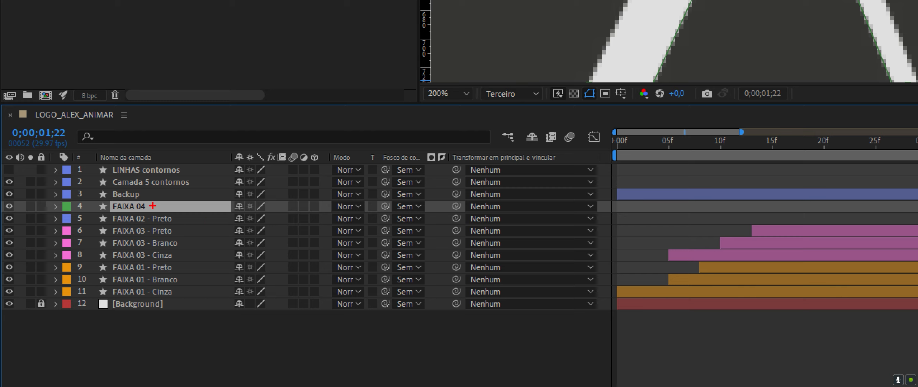
left_click_drag(152, 206, 280, 192)
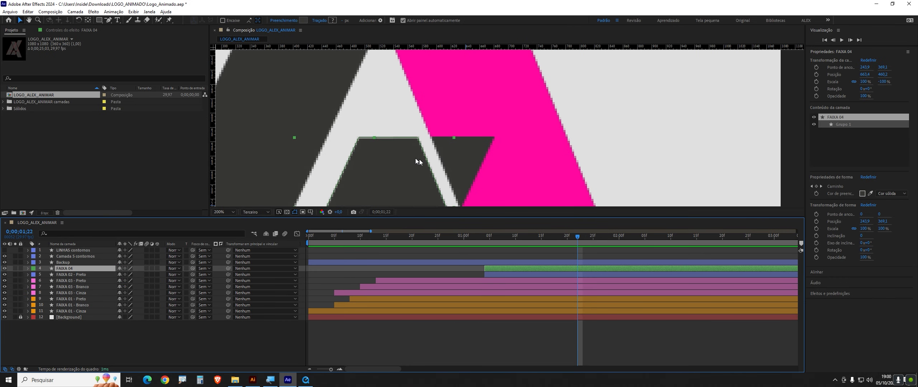
left_click(40, 349)
left_click(70, 268)
key("ctrl+d")
left_click(76, 343)
left_click(64, 269)
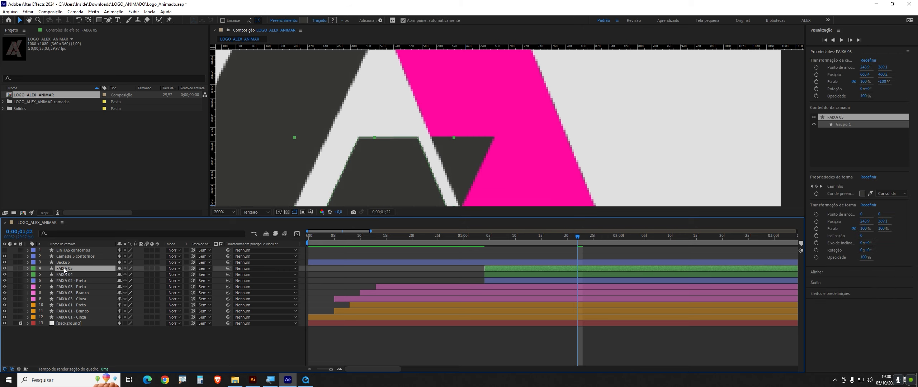
key("Return")
type("MASCARA")
left_click(82, 336)
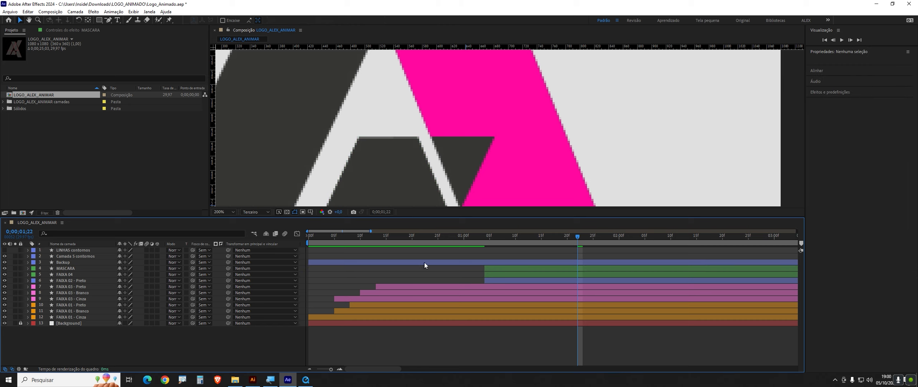
- Change the fill colour of the MASCARA shape to cyan 00FFFC
left_click(75, 268)
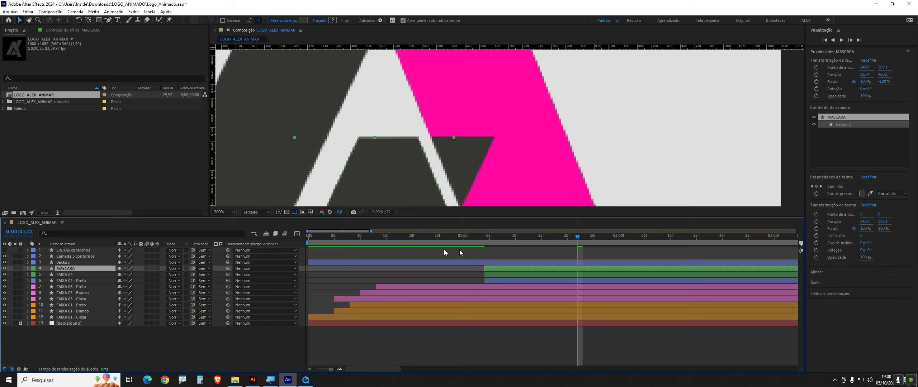
left_click(304, 20)
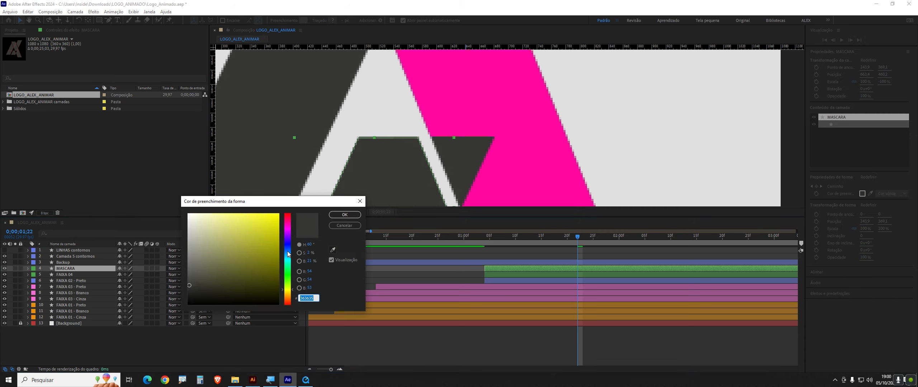
mouse_move(289, 243)
left_mouse_down()
mouse_move(288, 274)
mouse_move(279, 215)
left_mouse_up()
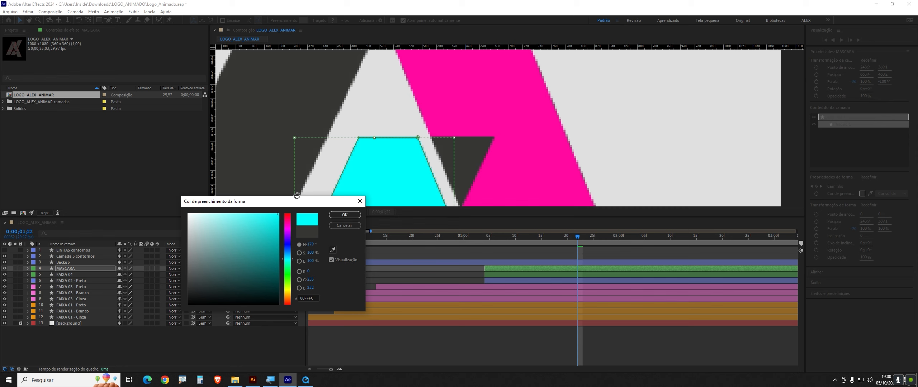
left_click(344, 214)
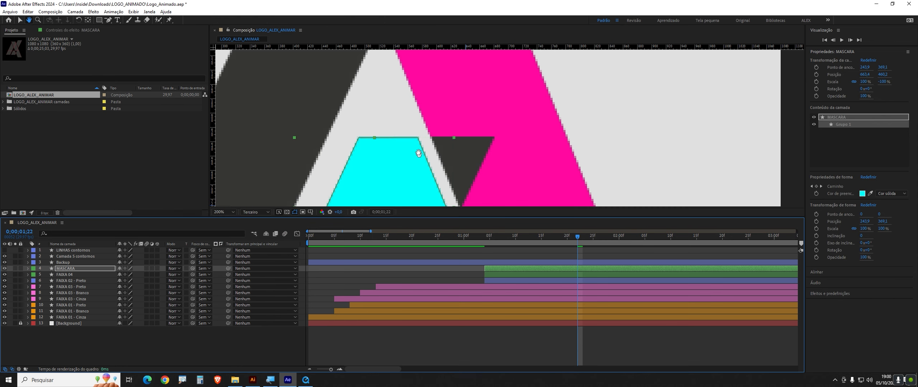
- Reveal MASCARA's path keyframes, move the playhead to 0;00;01;24, and select the last path keyframe
left_click_drag(420, 154, 416, 87)
key("v")
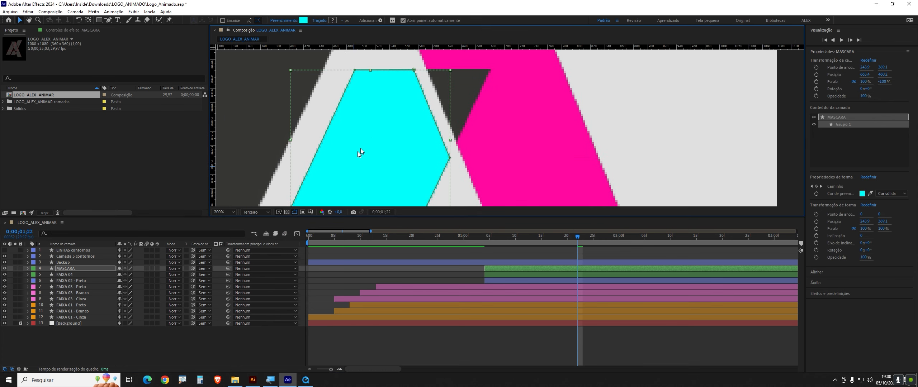
key("comma")
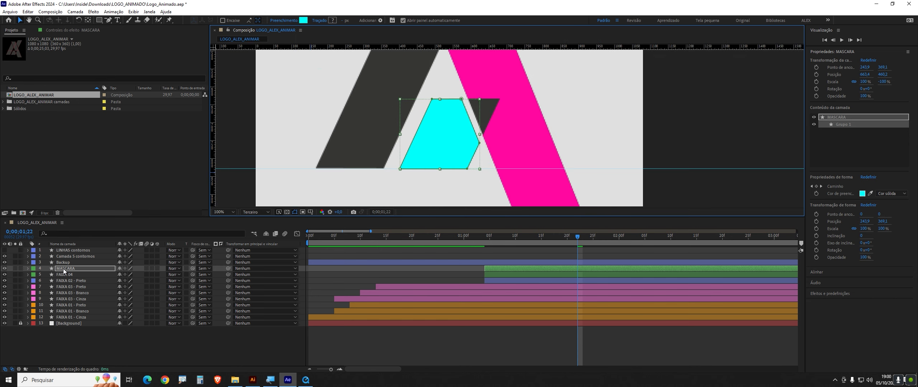
key("period")
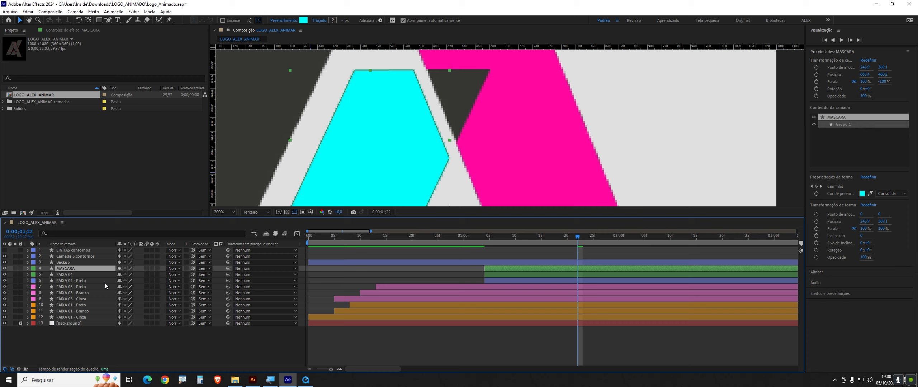
left_click_drag(493, 243, 588, 256)
key("u")
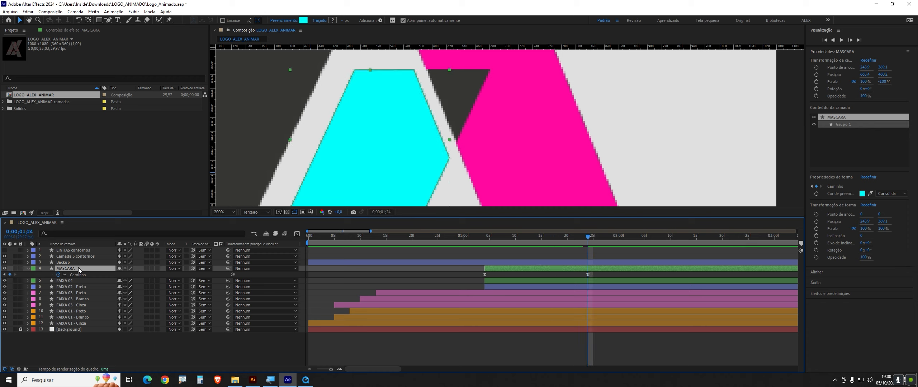
left_click(588, 275)
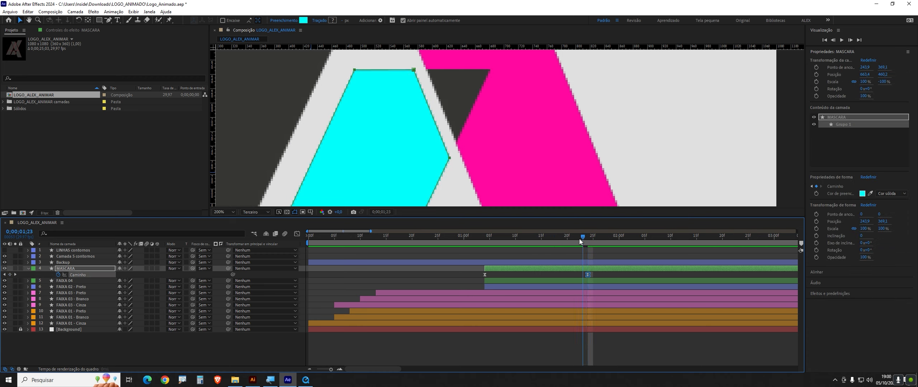
- Move MASCARA's rightmost path point up to the inner corner of the pink stripe's notch at 0;00;01;24
left_click(108, 21)
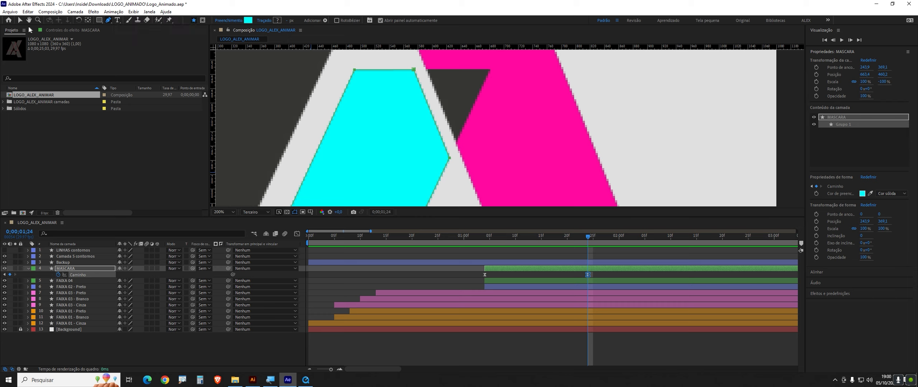
left_click(19, 21)
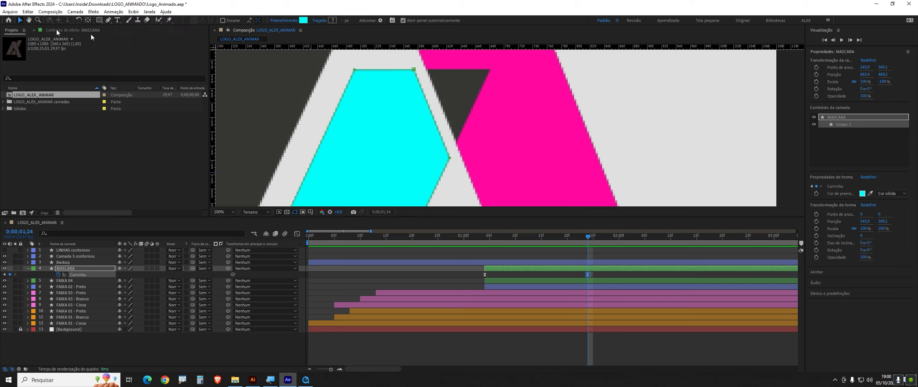
double_click(451, 160)
left_click(450, 158)
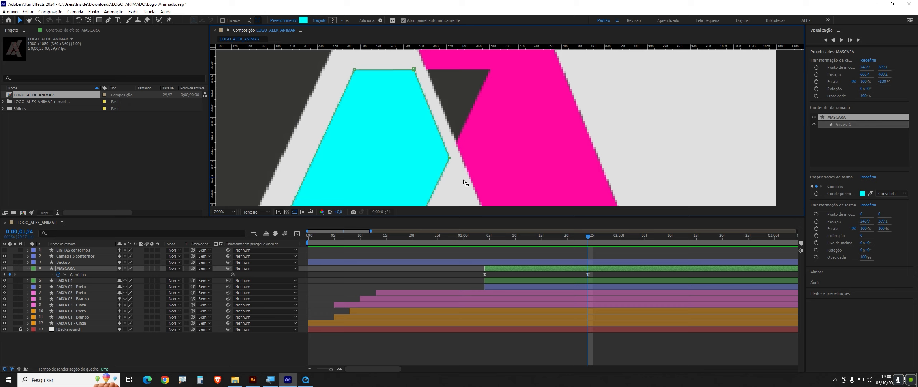
left_click_drag(450, 159, 488, 71)
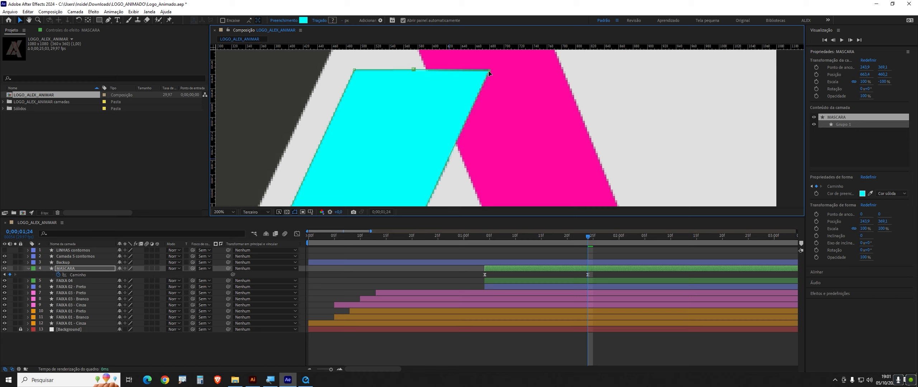
- Delete the extra middle point on the top edge of the MASCARA path and collapse the layer's properties
left_click_drag(448, 112, 524, 116)
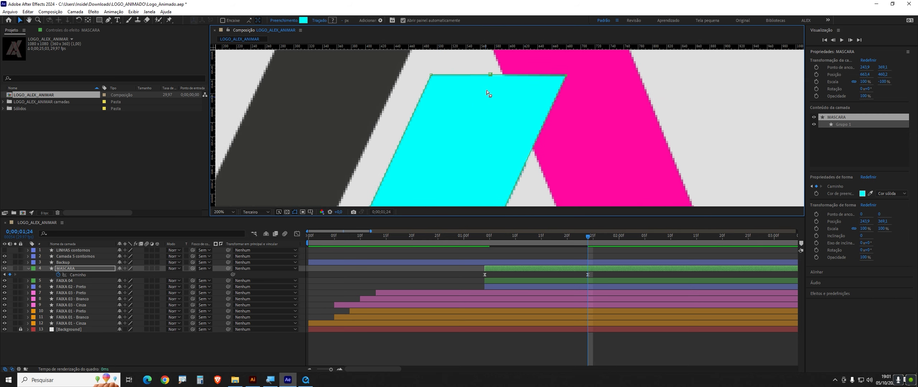
left_click_drag(109, 20, 132, 35)
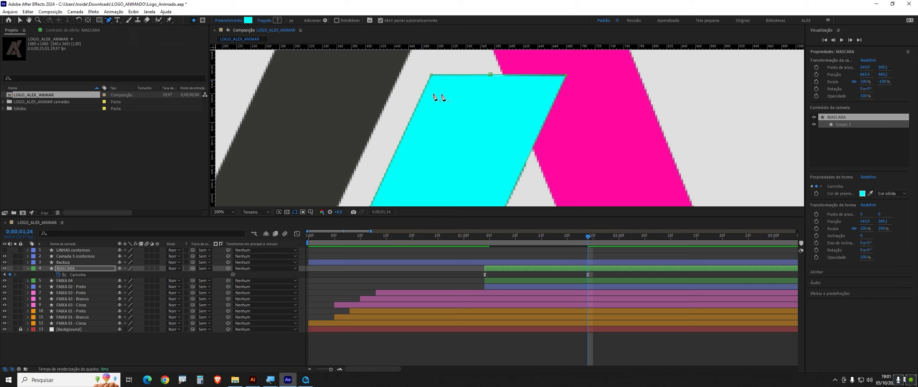
left_click(491, 75)
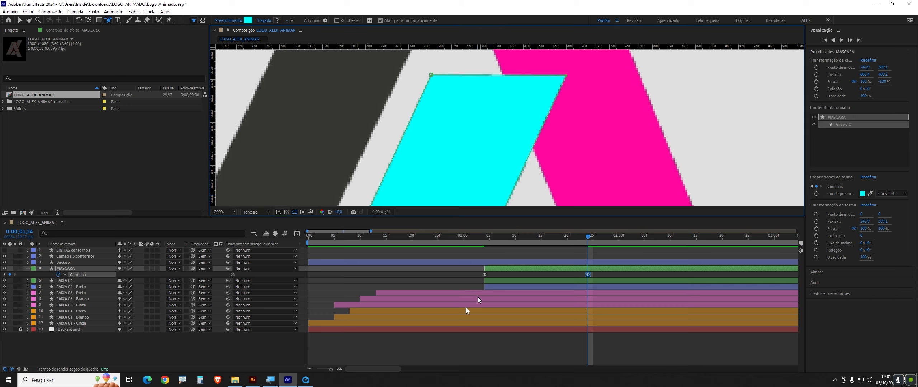
left_click(28, 269)
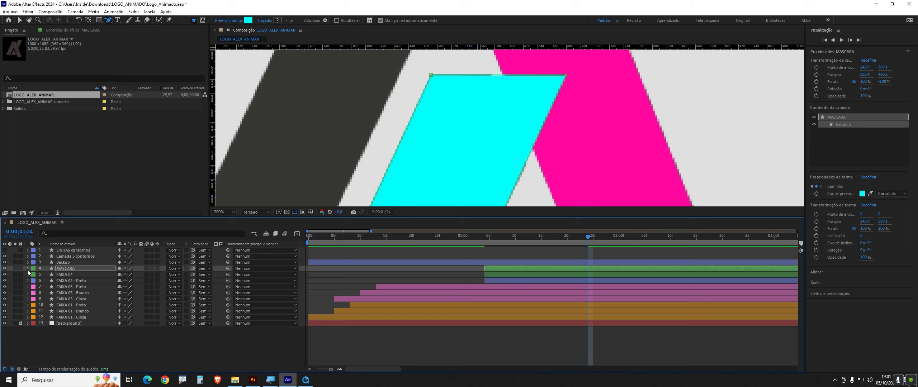
left_click(65, 269)
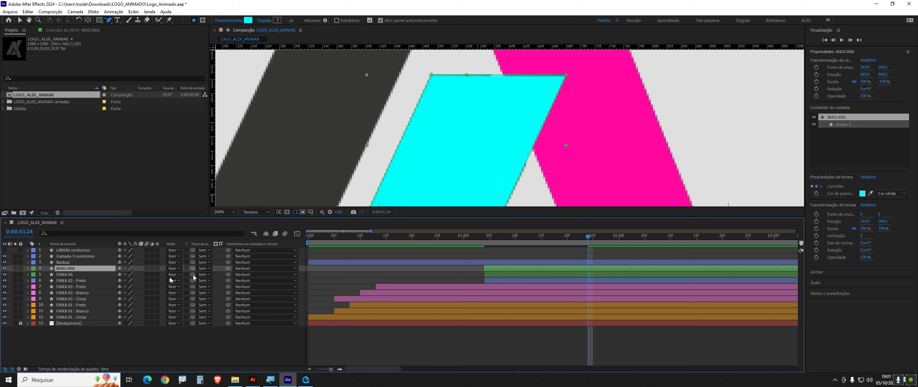
- Check the notch alignment between 0;00;01;08 and 0;00;01;18, and delete the pink Backup layer
left_click(63, 263)
left_click_drag(586, 235, 492, 252)
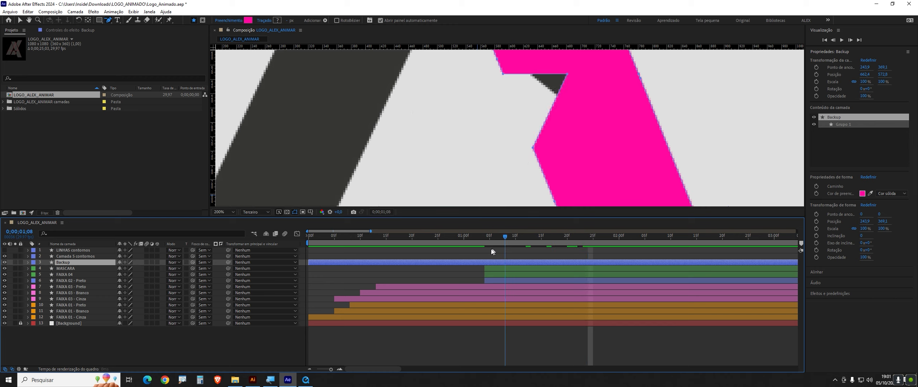
key("space")
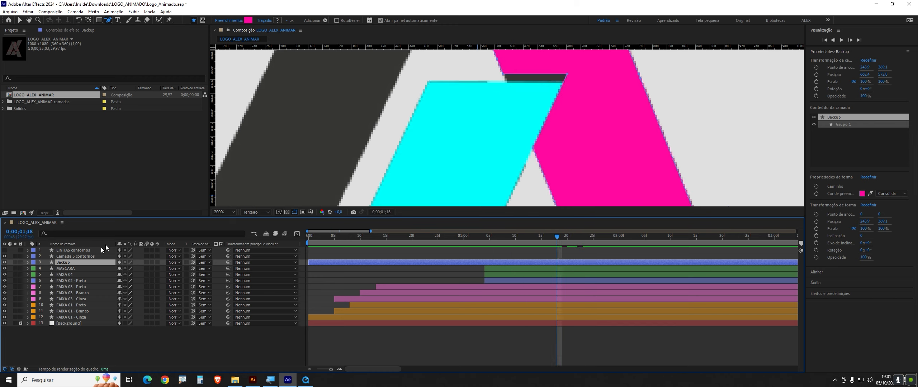
left_click(67, 269)
left_click(68, 257)
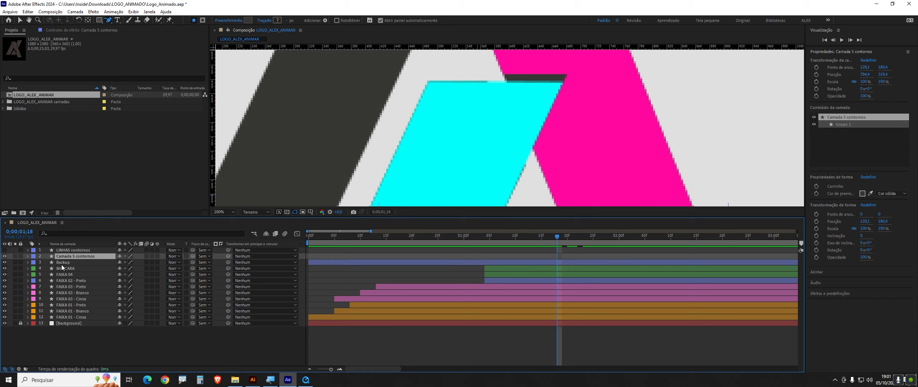
left_click(61, 264)
key("Delete")
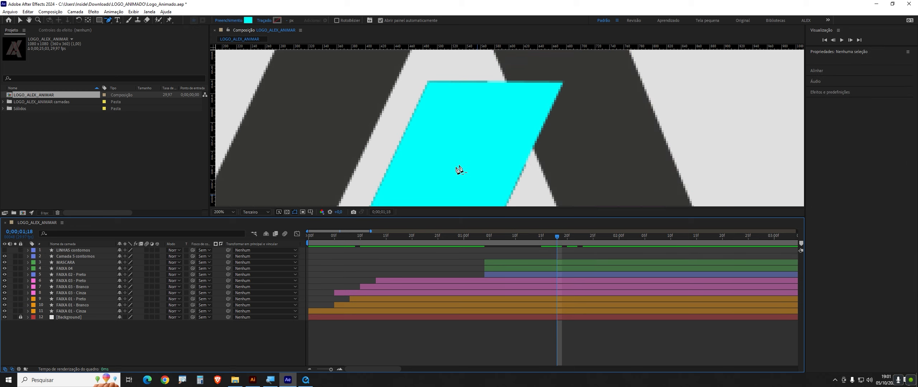
- Play the animation from 0;00;01;05 and scrub to 0;00;01;23 to examine how the cyan MASCARA shape meets the diagonal stripe
key("comma")
left_click(500, 235)
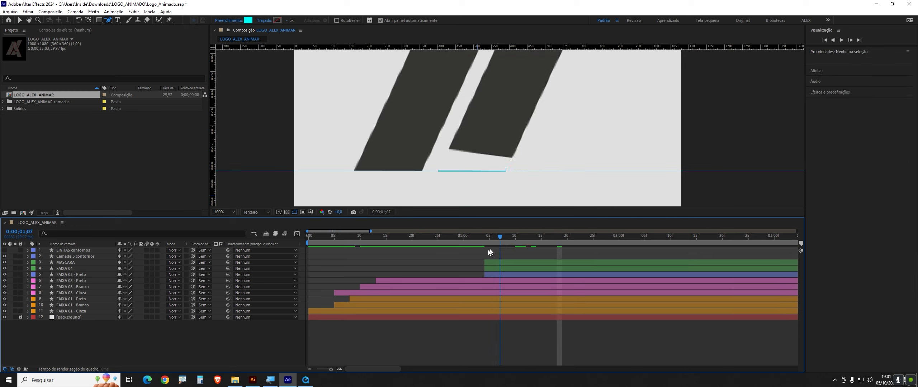
left_click_drag(488, 250, 488, 310)
key("space")
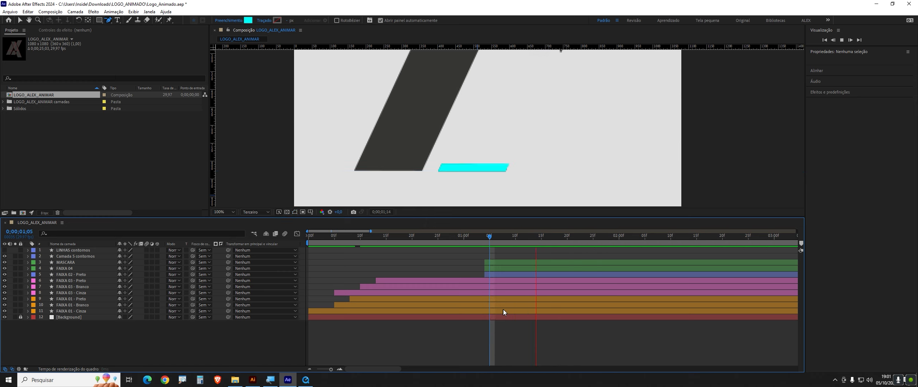
left_click_drag(479, 239, 582, 277)
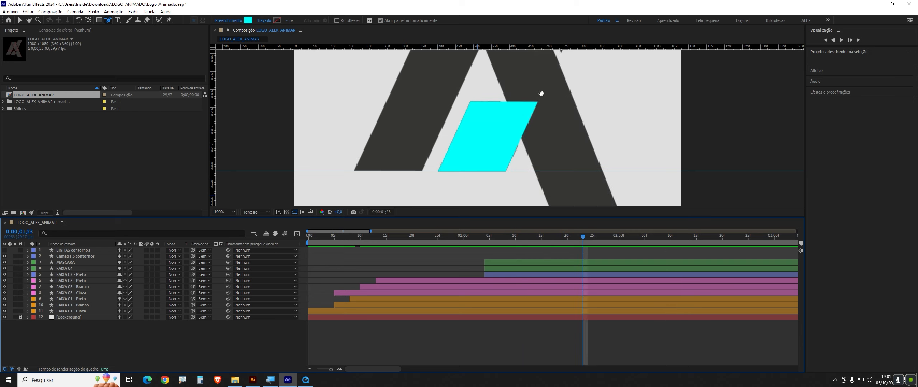
mouse_move(530, 104)
left_mouse_down()
mouse_move(526, 129)
mouse_move(484, 151)
left_mouse_up()
key("g")
key("comma")
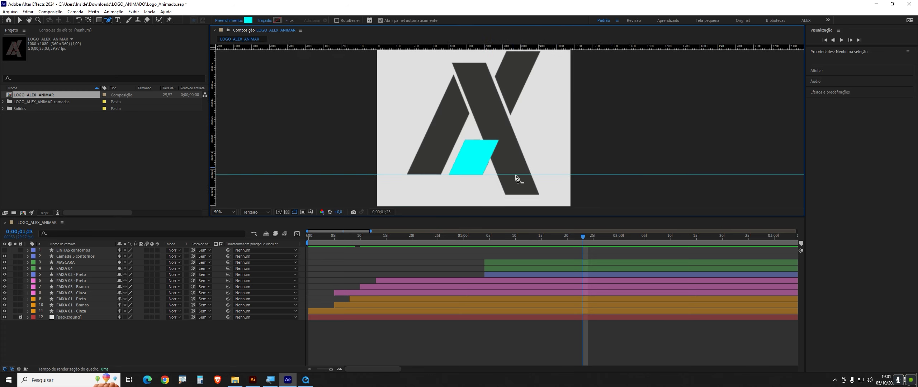
- Hide the FAIXA 04 layer and switch the visibility of FAIXA 02 - Preto off and on, leaving it shown
left_click(94, 275)
left_click(72, 263)
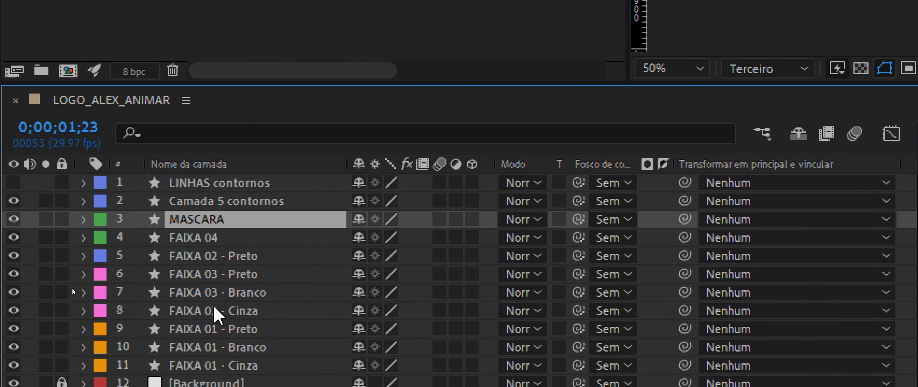
left_click(83, 302)
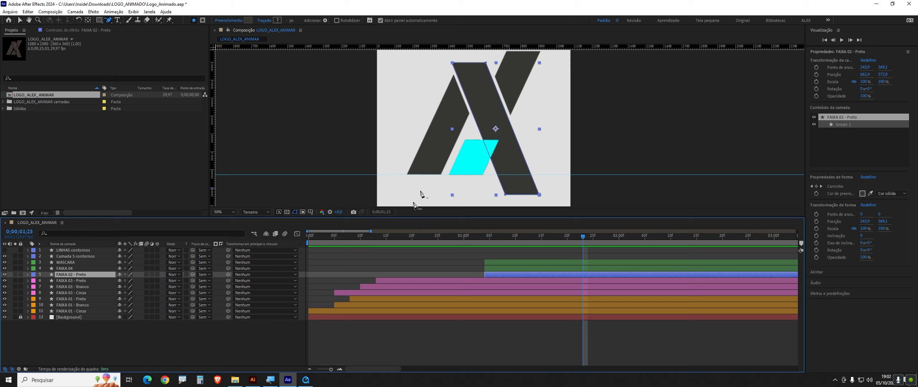
left_click(4, 274)
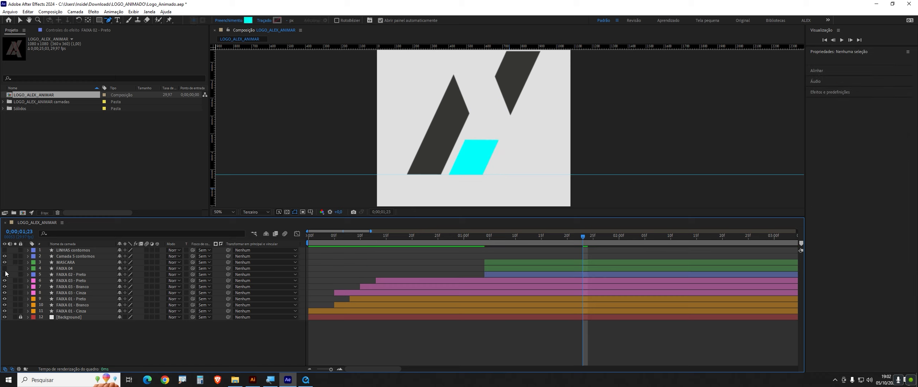
left_click(6, 277)
left_click(6, 277)
left_click(6, 277)
left_click(6, 276)
left_click(5, 277)
left_click(6, 277)
left_click(5, 277)
left_click(6, 277)
left_click(5, 277)
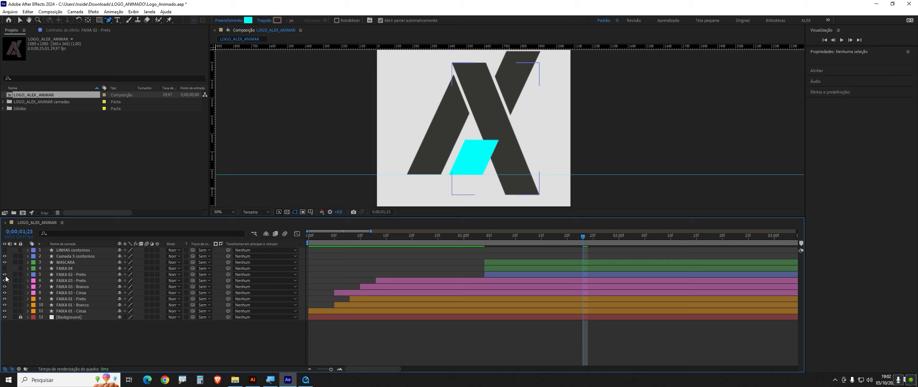
- Move the MASCARA layer directly above FAIXA 02 - Preto in the layer stack
left_click(62, 275)
left_click_drag(66, 262, 76, 275)
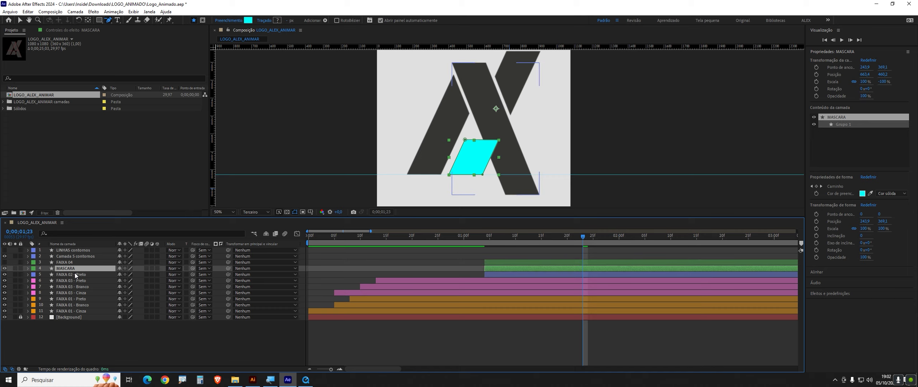
left_click(77, 275)
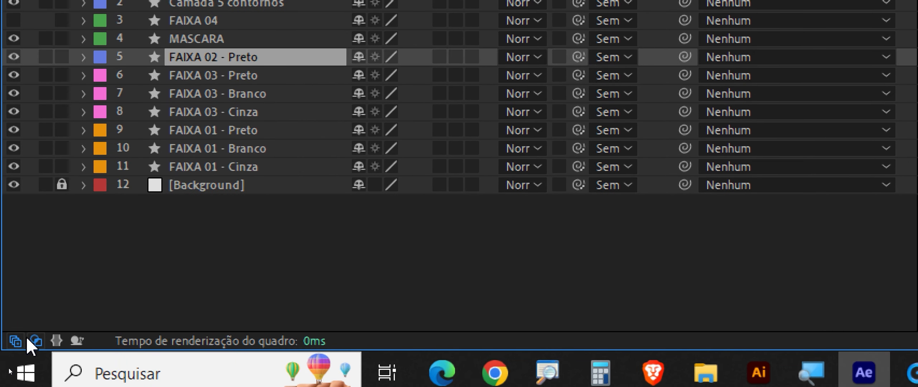
- Switch the blend mode and track matte columns of the layer list off and back on
left_click(28, 341)
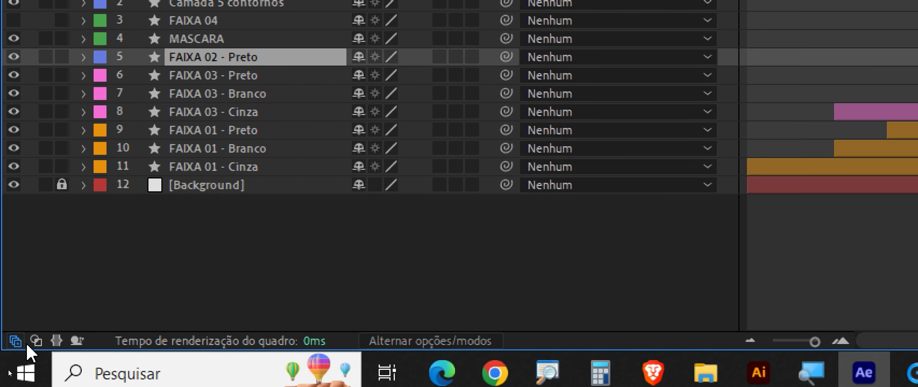
left_click(23, 344)
left_click(36, 342)
left_click(20, 341)
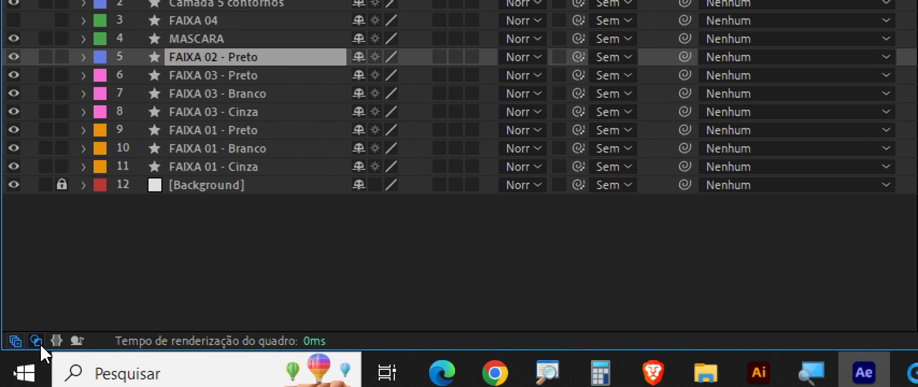
left_click(37, 342)
left_click(16, 342)
left_click(16, 341)
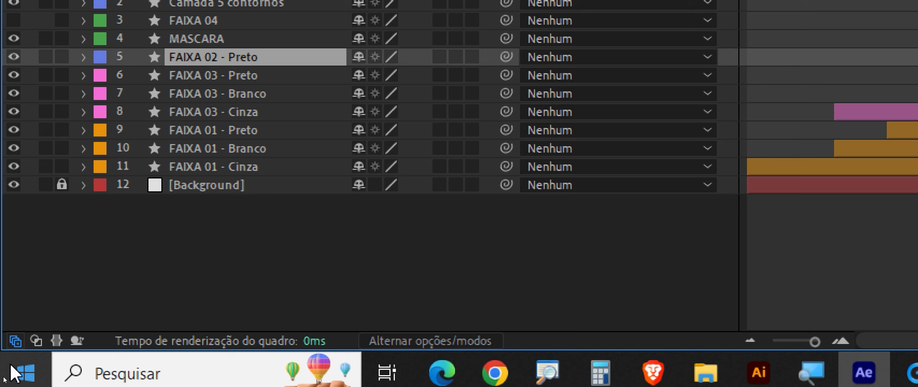
left_click(36, 341)
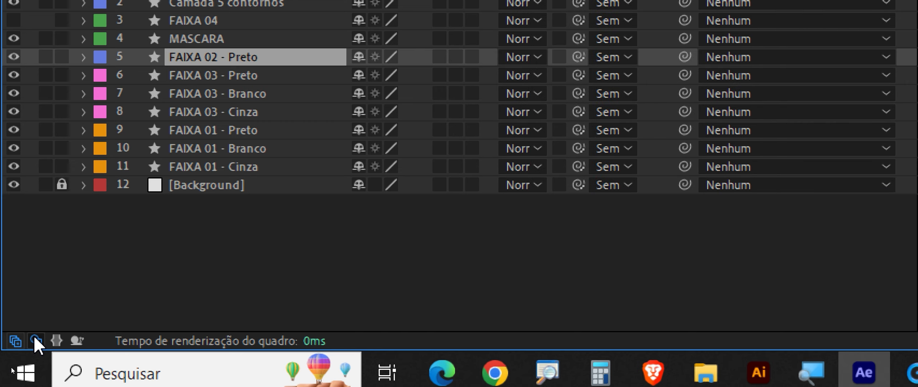
left_click(35, 337)
left_click(34, 338)
left_click(35, 338)
left_click(34, 337)
left_click(35, 338)
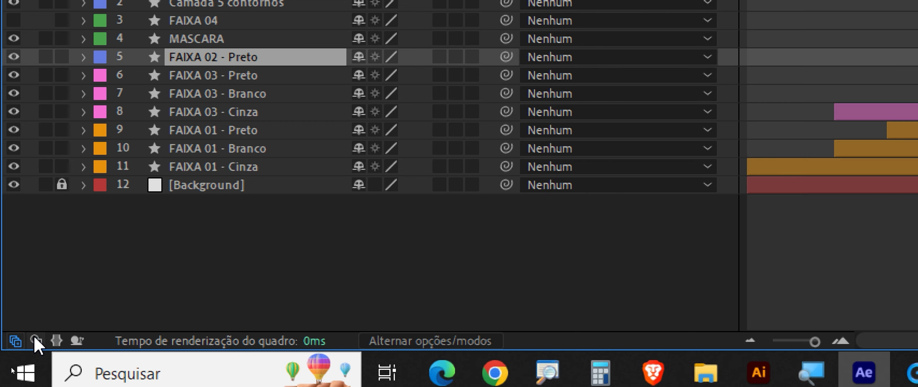
left_click(34, 337)
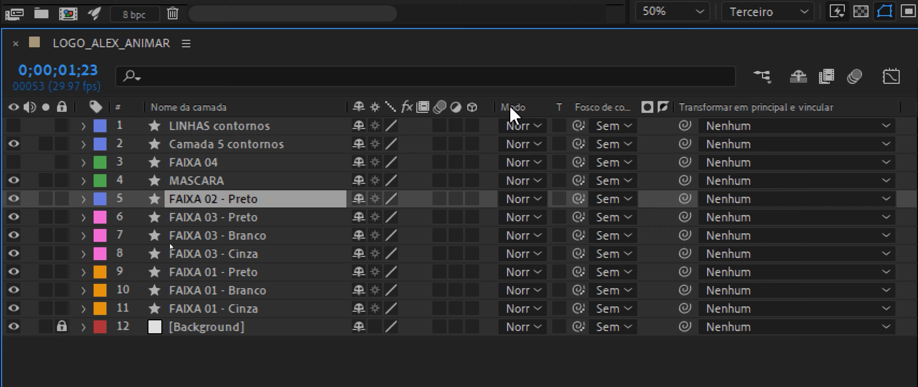
- Widen the blend mode and track matte columns in the layer list, and select the FAIXA 02 - Preto layer
left_click_drag(673, 107, 711, 106)
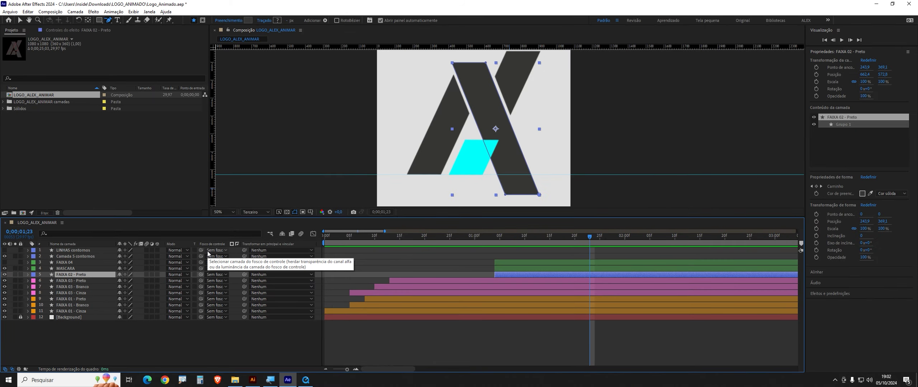
left_click(72, 267)
left_click(69, 274)
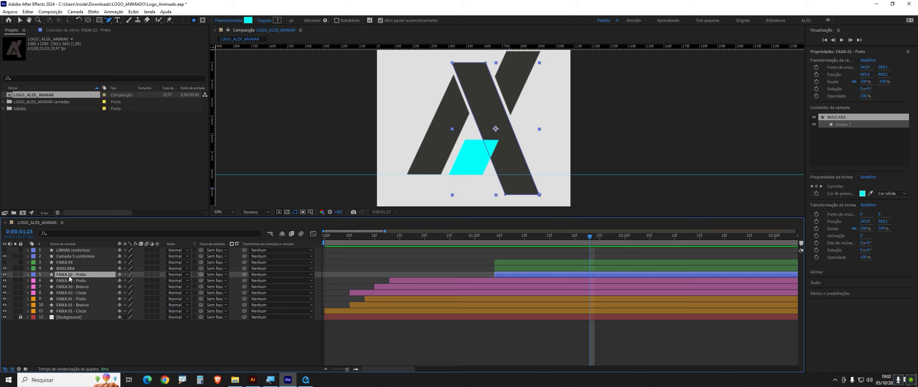
left_click(69, 269)
left_click(70, 275)
left_click(70, 269)
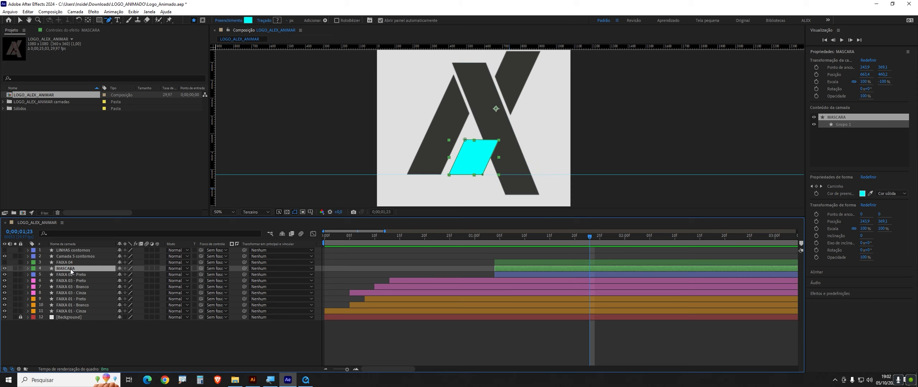
left_click(85, 274)
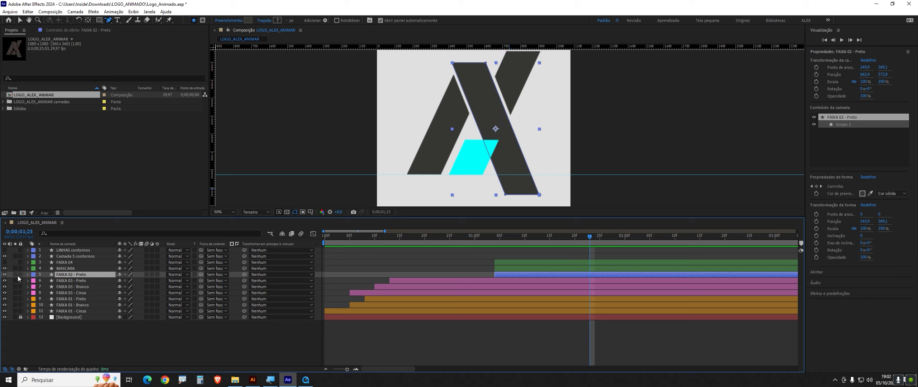
left_click(5, 275)
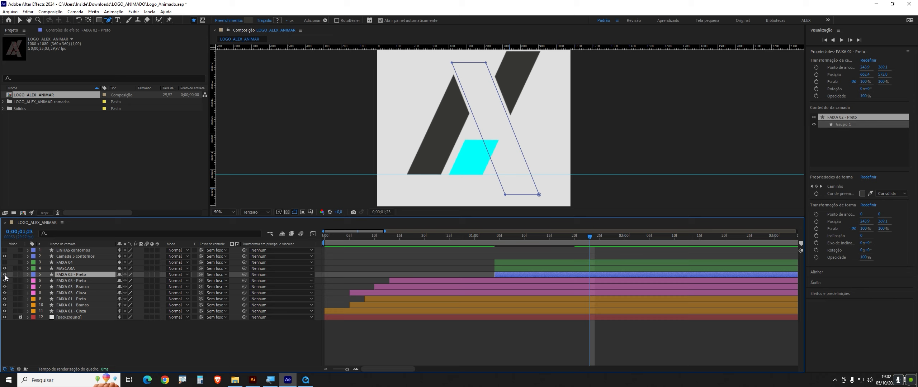
left_click(4, 274)
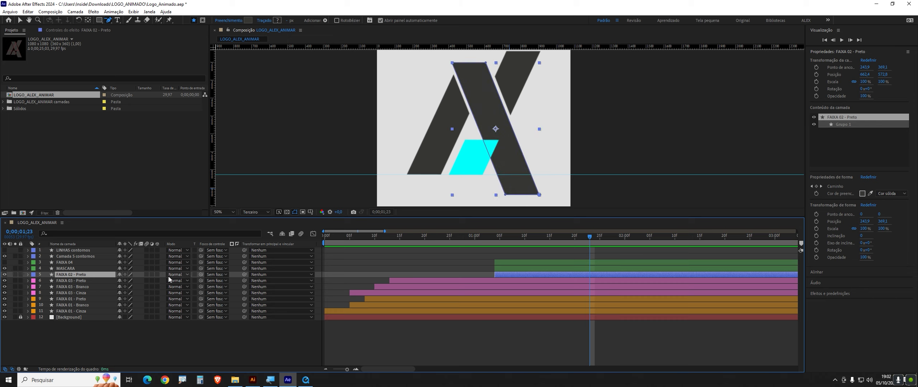
- Try to parent the FAIXA 02 - Preto layer to the MASCARA layer, and undo the parenting
left_click_drag(202, 274, 83, 268)
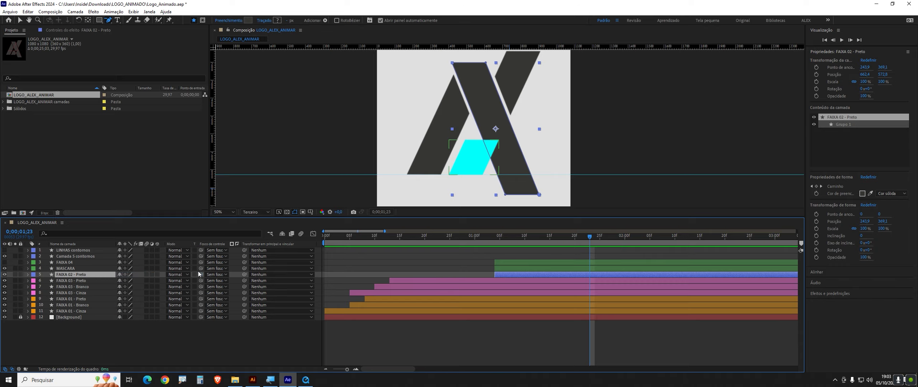
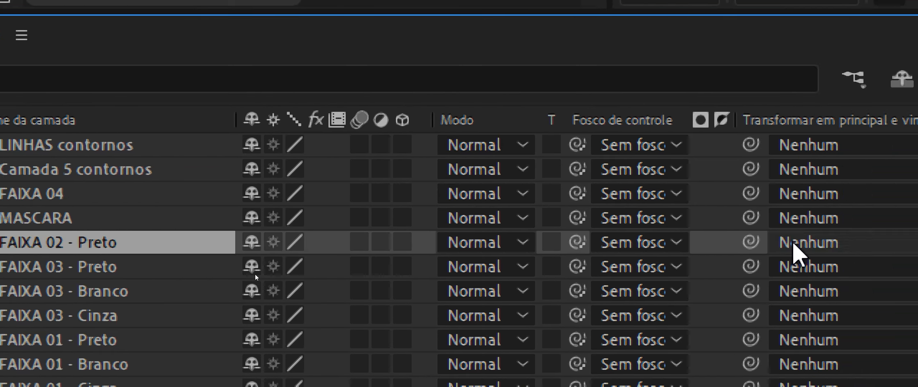
left_click_drag(750, 242, 88, 214)
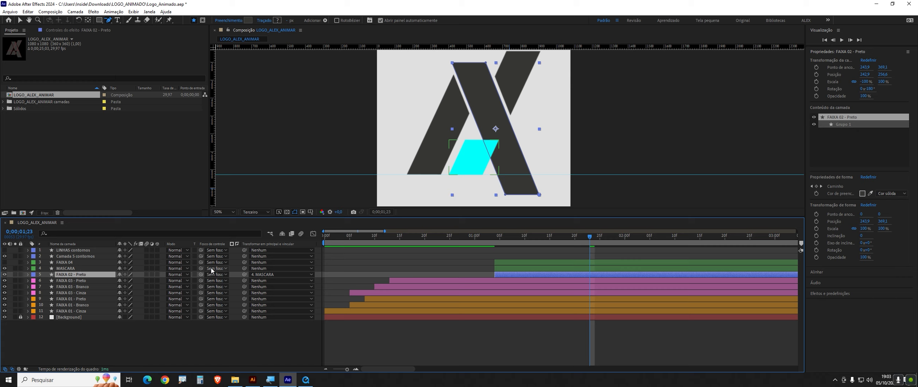
key("ctrl+z")
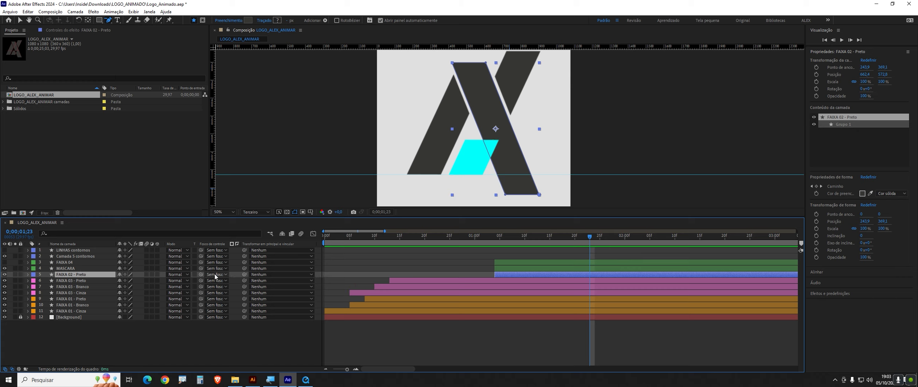
- Set MASCARA as the track matte of FAIXA 02 - Preto, invert the matte, and scrub the animation to check the cut
left_click(215, 275)
left_click(200, 277)
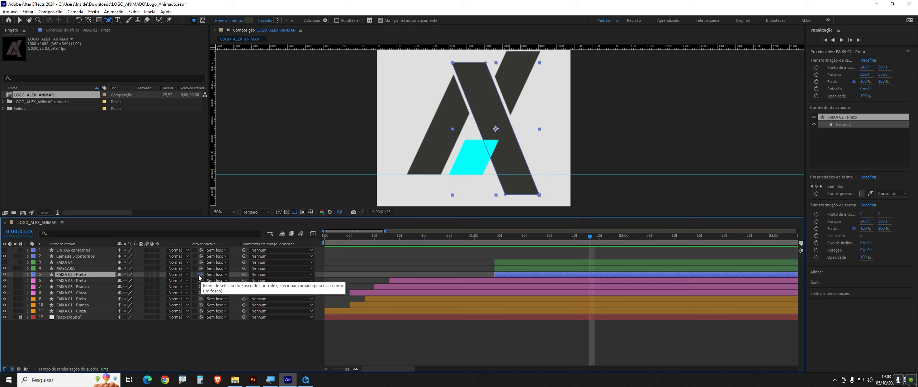
left_click_drag(121, 279, 92, 271)
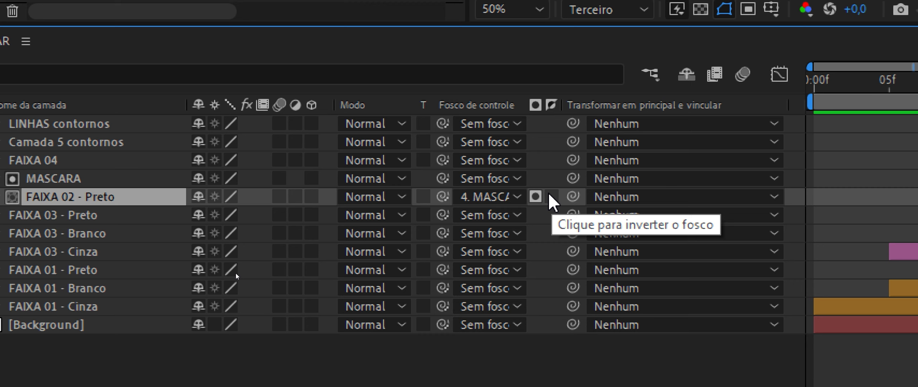
left_click(551, 197)
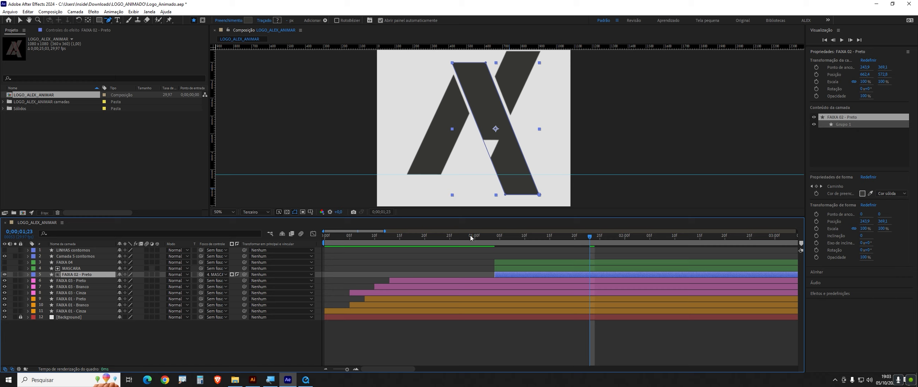
left_click(475, 340)
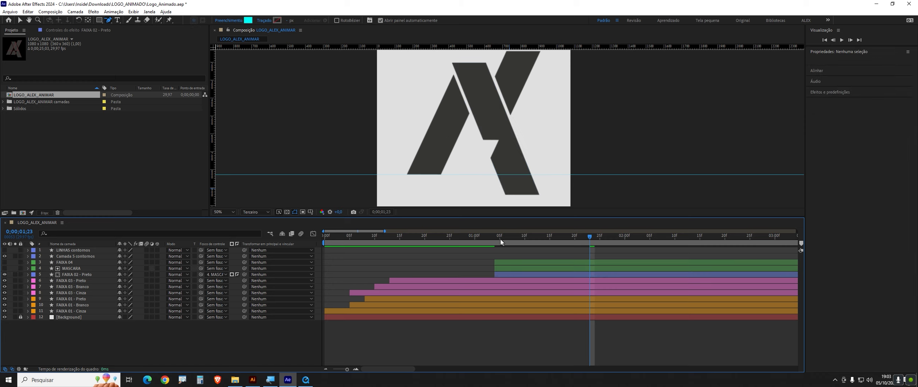
left_click_drag(501, 242, 580, 304)
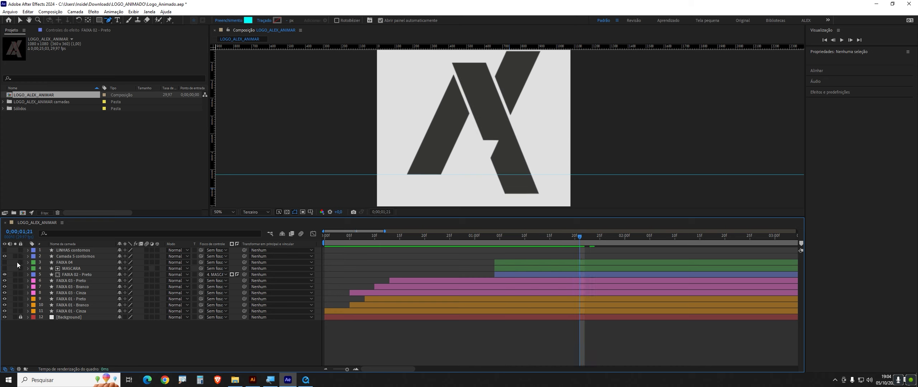
- Make the FAIXA 04 layer visible and scrub the timeline to check it together with the MASCARA cut
left_click(4, 262)
left_click(70, 262)
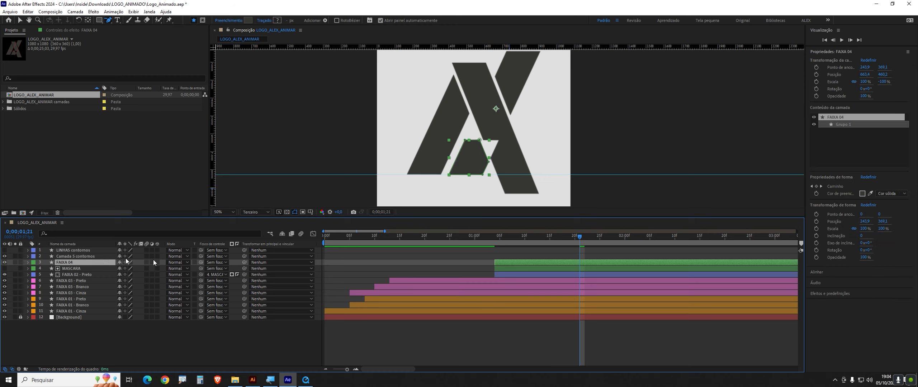
left_click(68, 269)
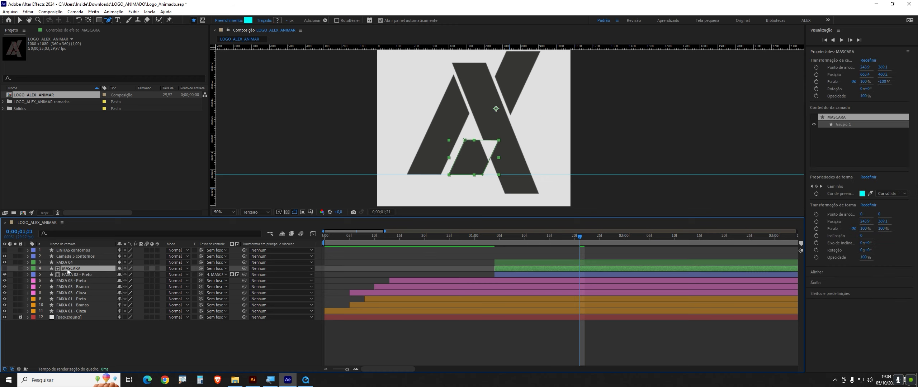
left_click_drag(493, 238, 578, 273)
- Hide the background, turn on the transparency grid to inspect the cut while scrubbing, and show the background again
left_click(5, 317)
left_click(287, 212)
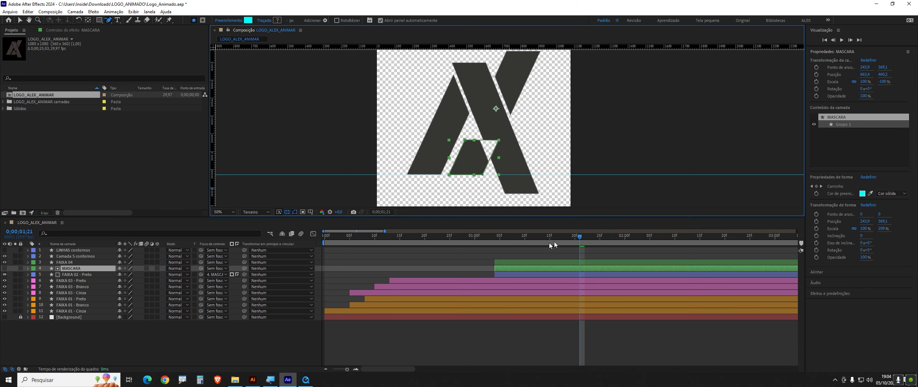
left_click_drag(558, 237, 579, 240)
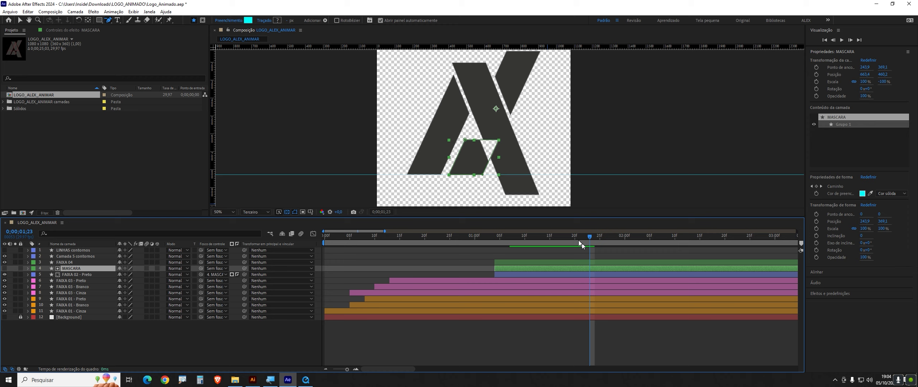
left_click(20, 20)
left_click(396, 105)
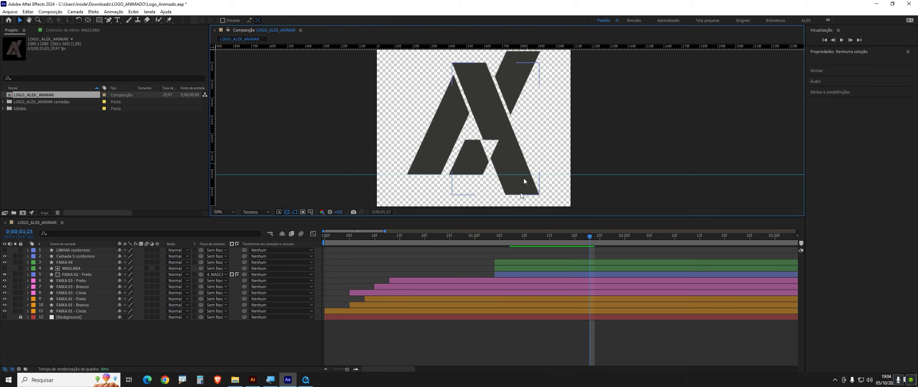
left_click_drag(536, 237, 594, 282)
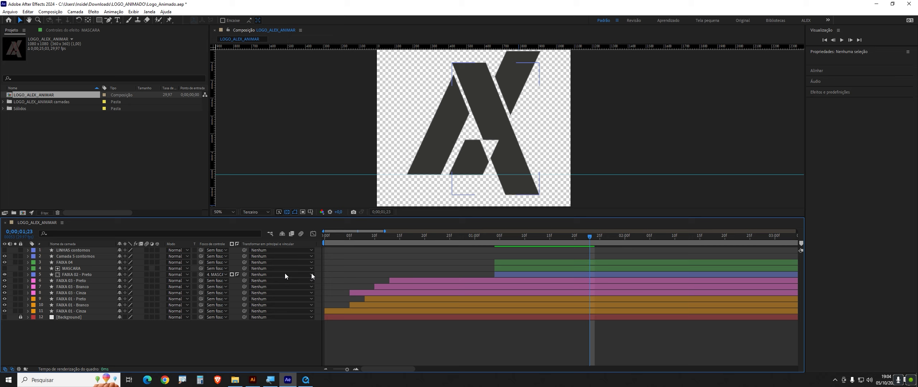
left_click(5, 318)
- Play the stripe animation from the beginning to review the complete logo sequence
left_click_drag(376, 238, 330, 238)
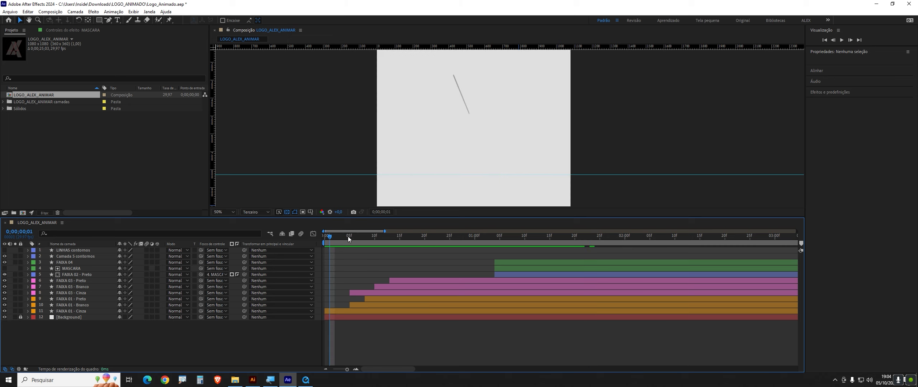
key("space")
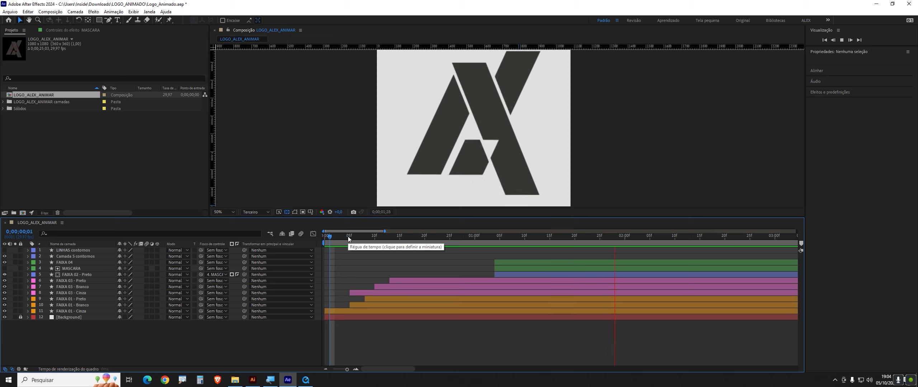
key("space")
scroll(399, 144, "down", 2)
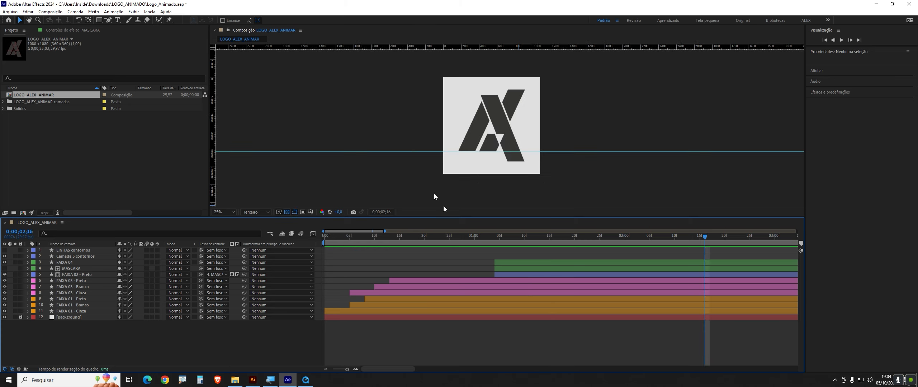
left_click_drag(497, 248, 458, 247)
key("minus")
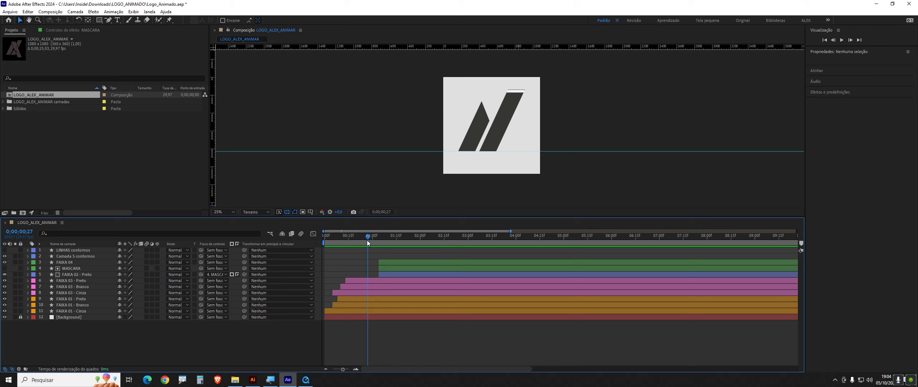
key("Home")
key("space")
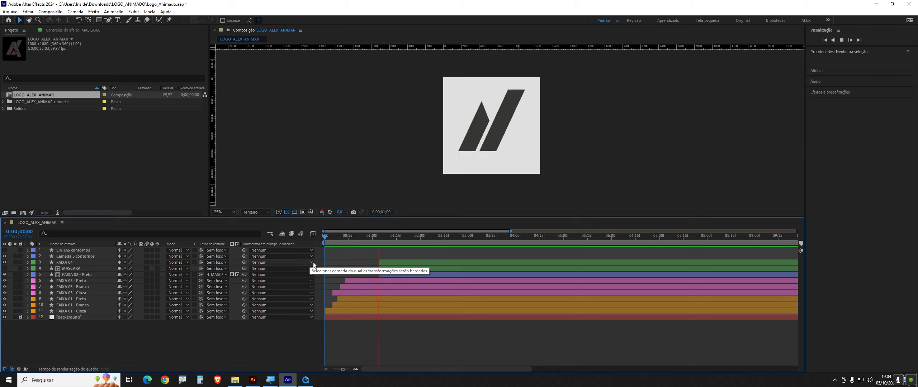
key("space")
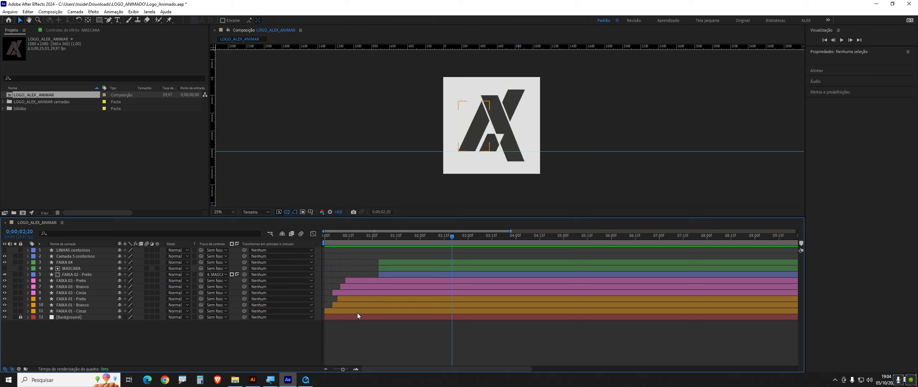
- Switch to the LOGO_ALEX_ANIMAR reference video in QuickTime Player and examine the opening section with the construction lines
left_click(305, 380)
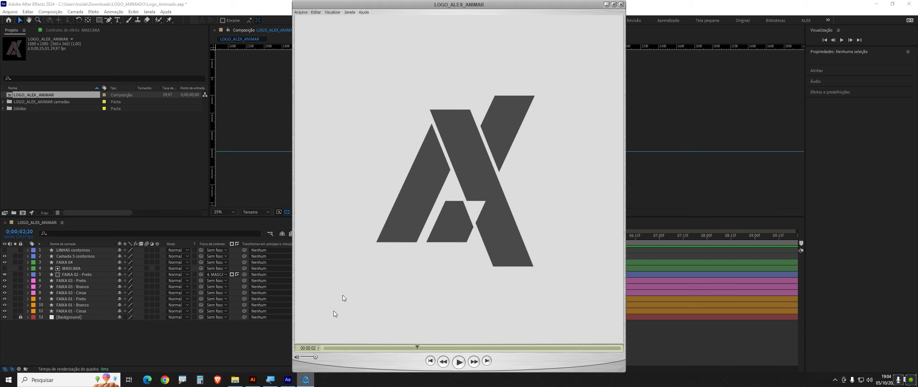
left_click_drag(399, 349, 340, 349)
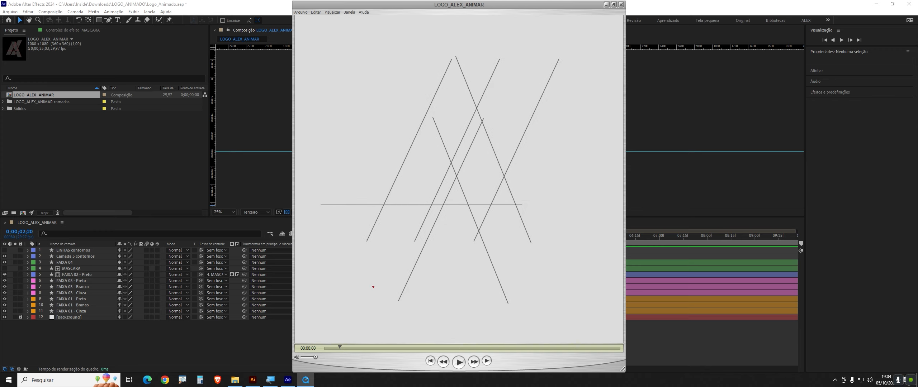
mouse_move(339, 38)
left_mouse_down()
mouse_move(557, 293)
mouse_move(581, 307)
left_mouse_up()
left_click_drag(539, 209, 564, 209)
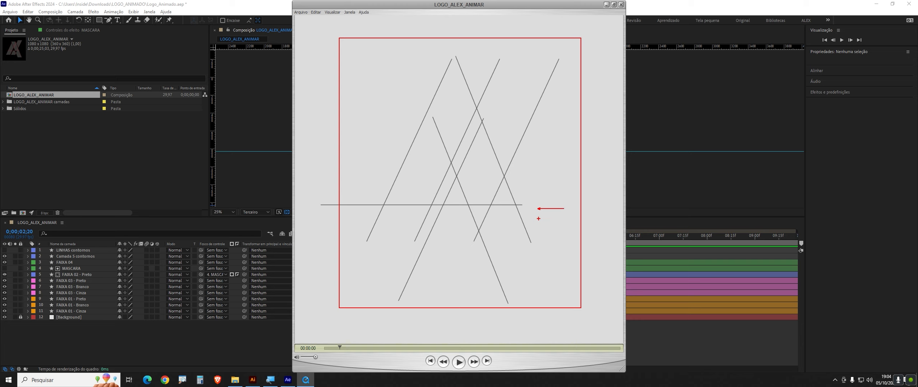
key("Escape")
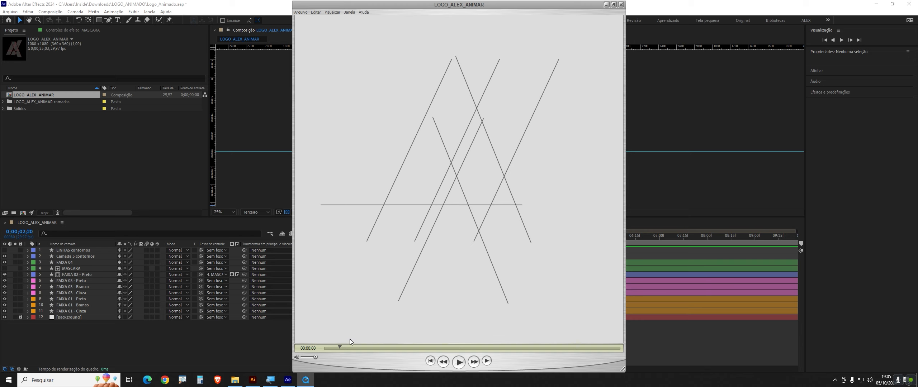
- Switch back to After Effects and delete the Camada 5 contornos layer
left_click(239, 345)
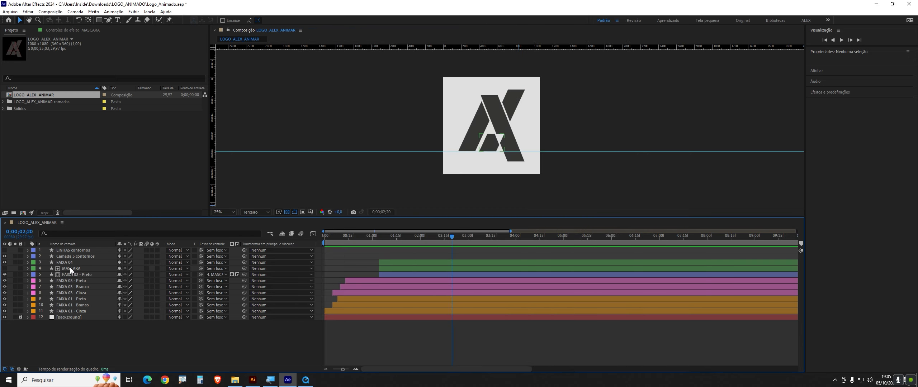
left_click(70, 256)
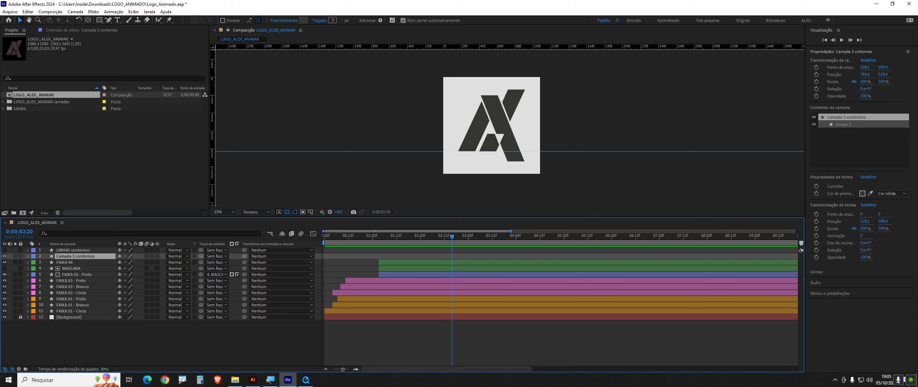
key("Delete")
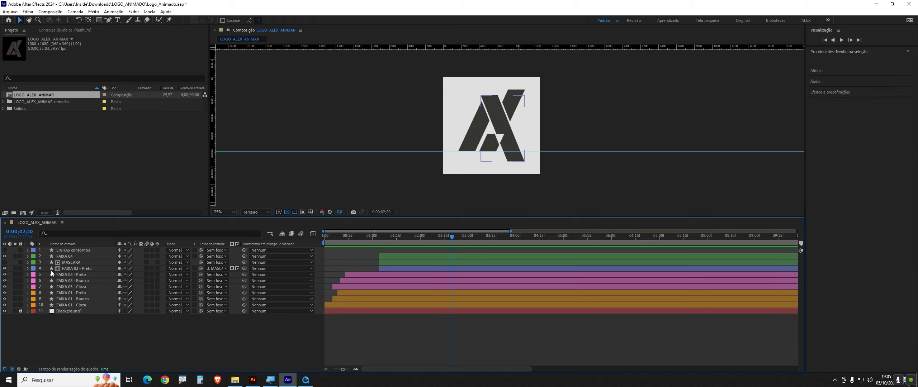
- Move the LINHAS contornos layer to the start of the composition and make it visible
left_click(79, 250)
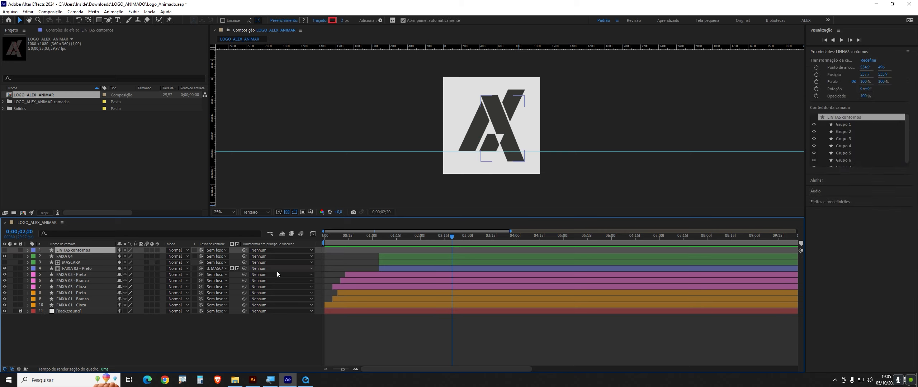
key("minus")
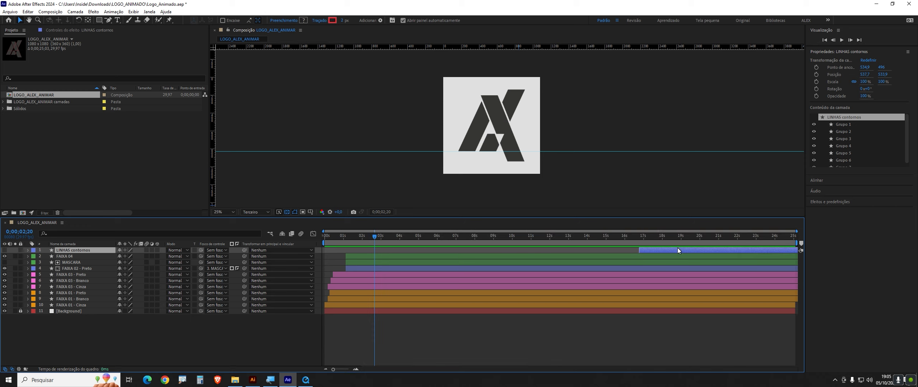
left_click_drag(677, 250, 359, 274)
scroll(406, 178, "up", 2)
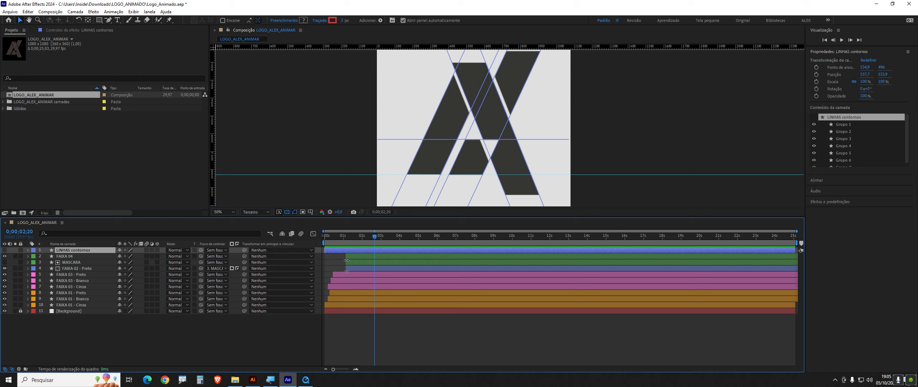
left_click(363, 345)
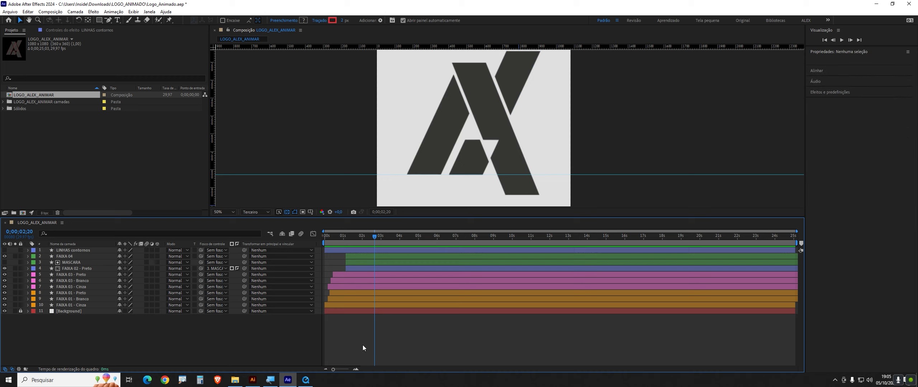
left_click(332, 251)
left_click(5, 250)
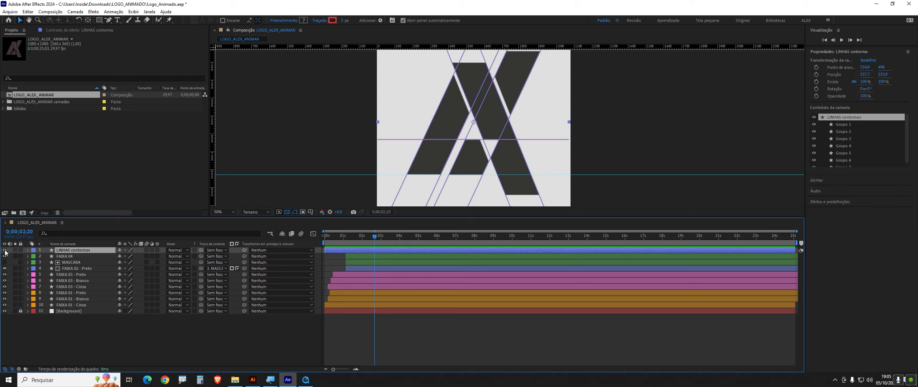
left_click(182, 318)
- Expand the contents of the LINHAS contornos layer and go through its line groups from Grupo 1 to Grupo 5
left_click(83, 250)
left_click(28, 251)
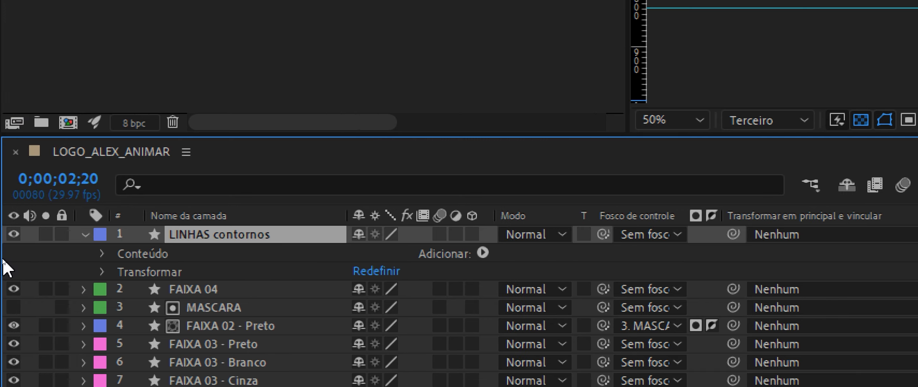
left_click(102, 254)
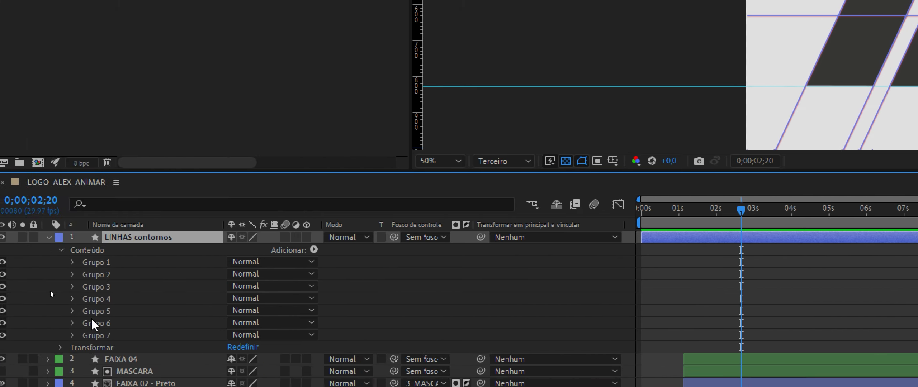
left_click(109, 263)
left_click(111, 275)
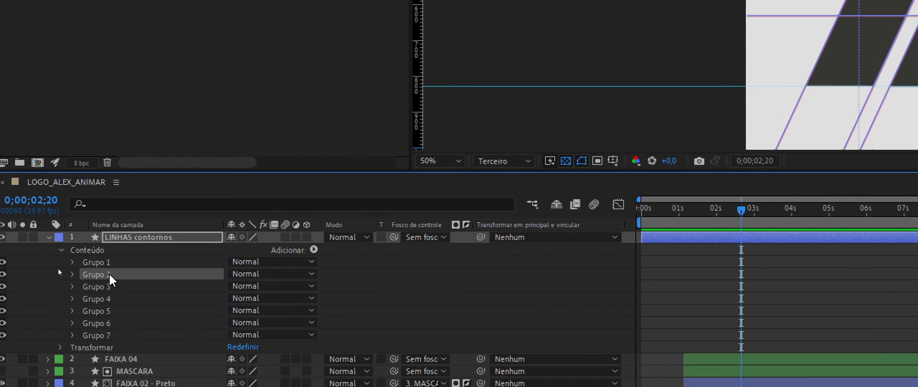
left_click(108, 289)
left_click(108, 307)
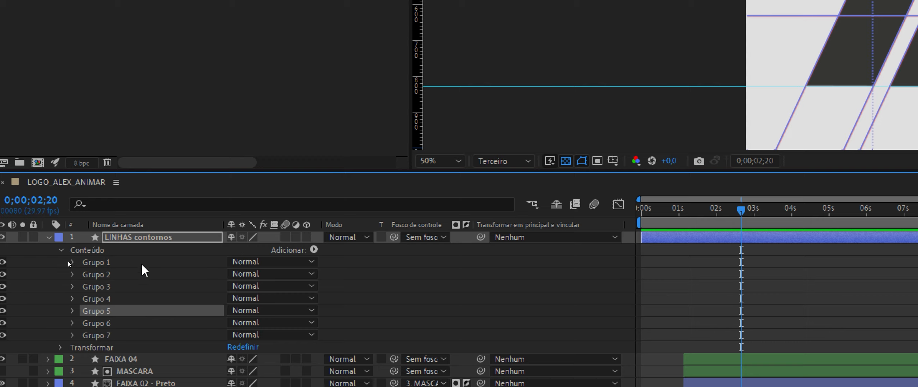
- Solo the LINHAS contornos and Background layers
left_click(22, 238)
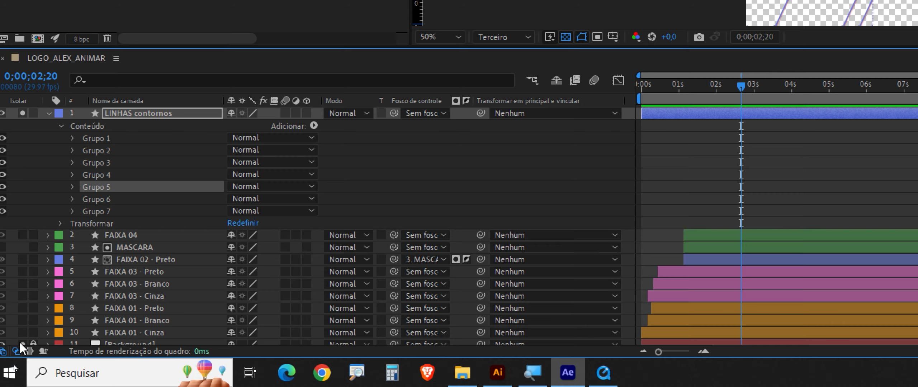
left_click(21, 342)
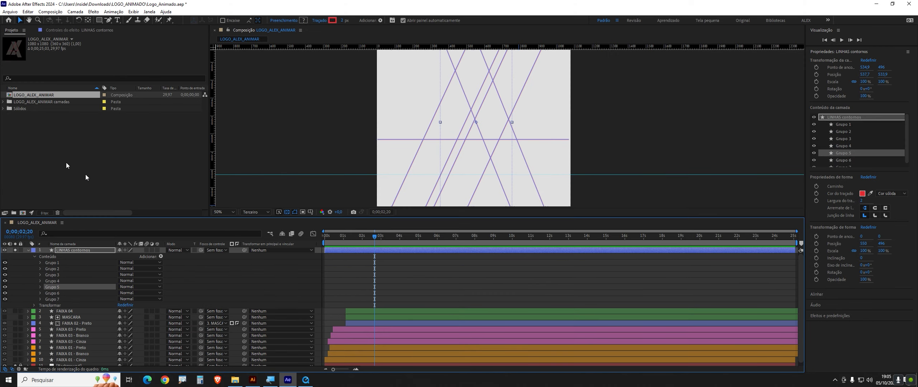
- Add an Aparar caminhos operator to the whole LINHAS contornos layer at the composition start and expand its properties
left_click(350, 261)
left_click_drag(374, 238, 320, 251)
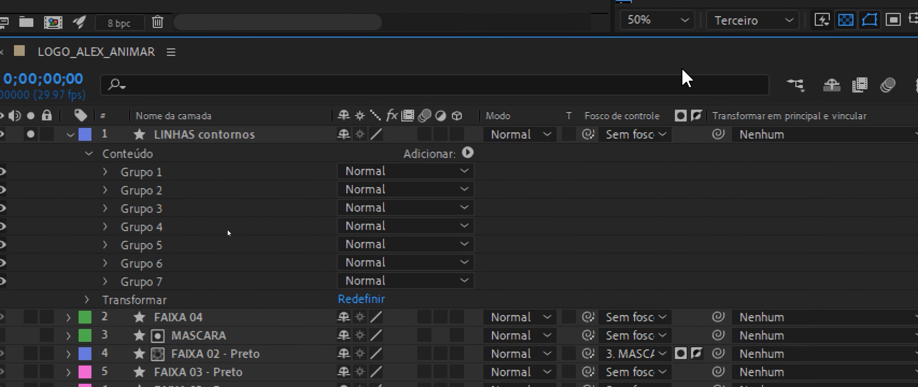
left_click(467, 153)
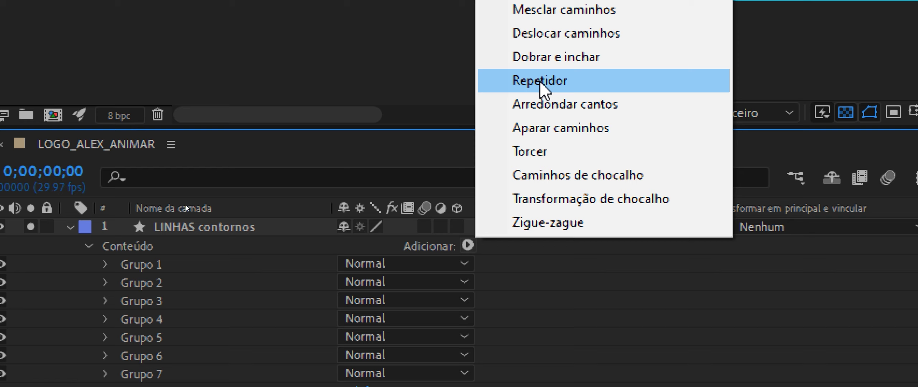
left_click(563, 139)
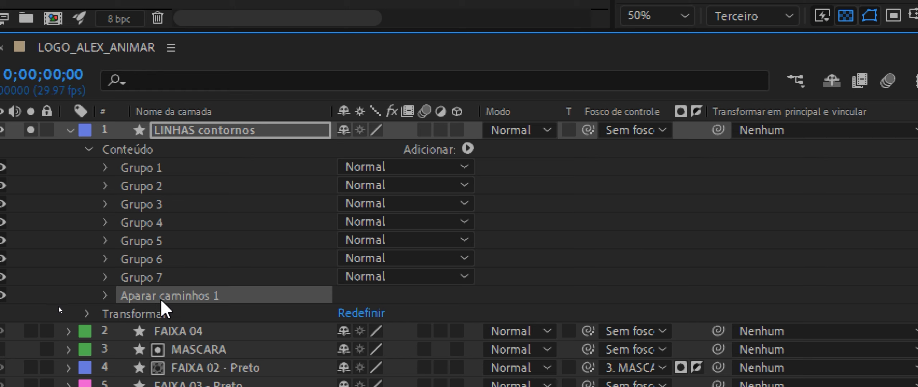
left_click_drag(160, 297, 192, 306)
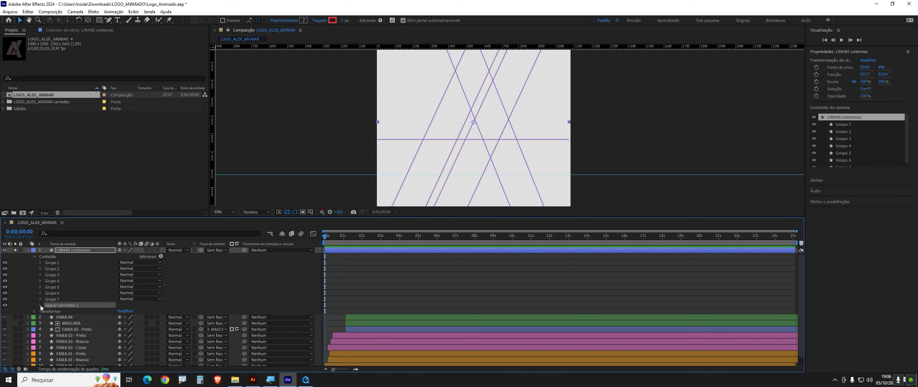
left_click(40, 306)
left_click(372, 310)
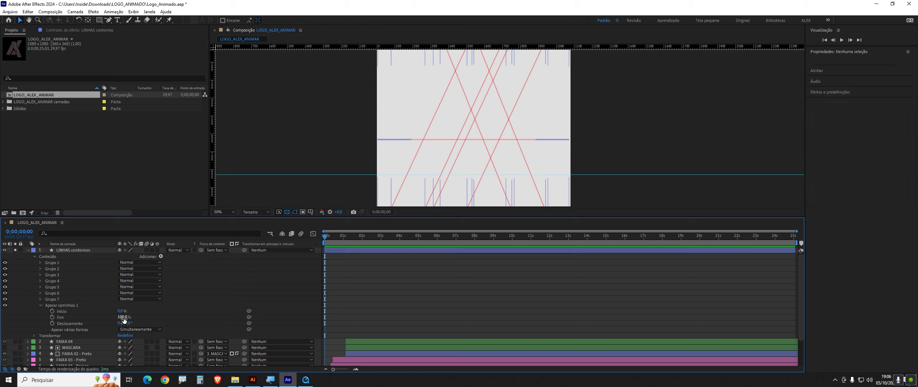
- Reduce the Fim value of Aparar caminhos 1 to 0% and keyframe it at 0 seconds
left_click_drag(124, 320, 102, 323)
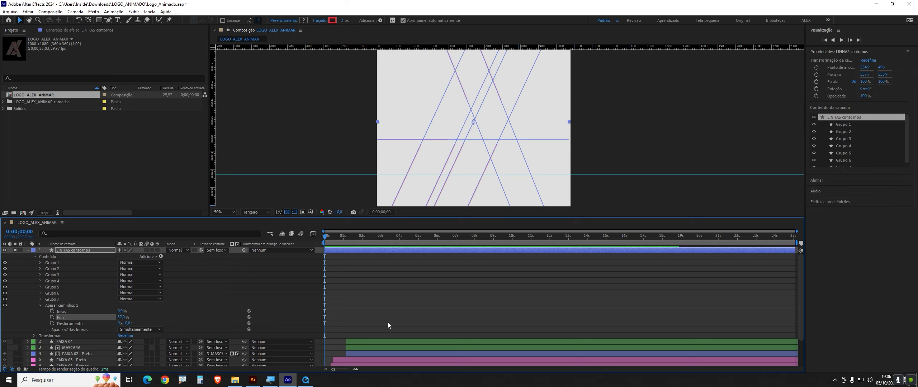
left_click(387, 323)
left_click(294, 212)
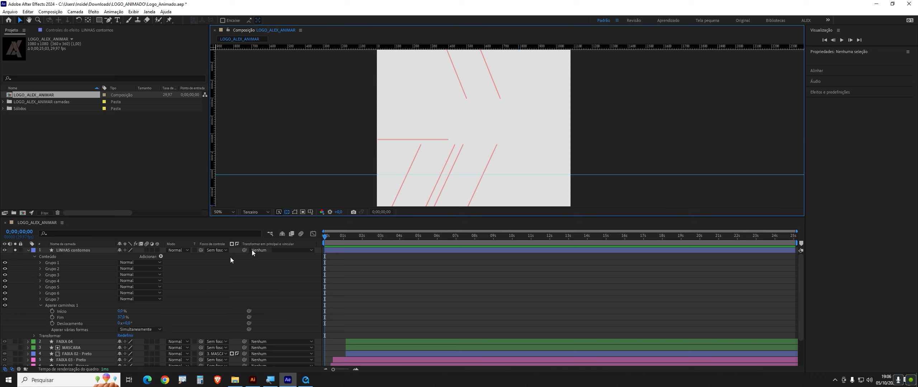
left_click_drag(123, 319, 101, 324)
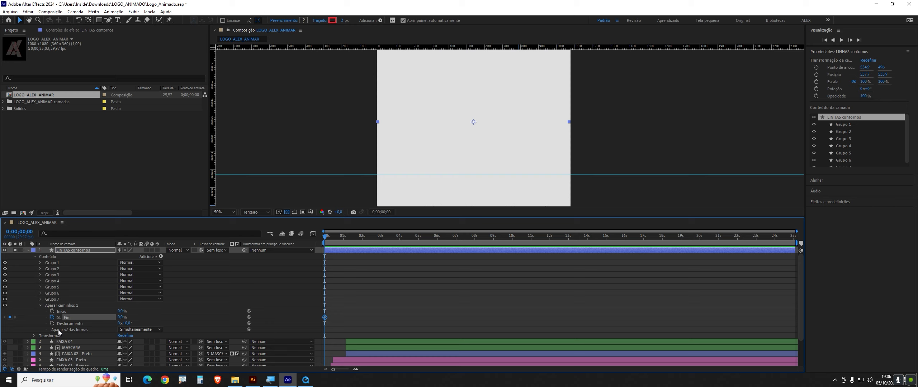
- Switch to the reference video, scrub through the drawing of the construction lines, and return to After Effects
left_click(305, 380)
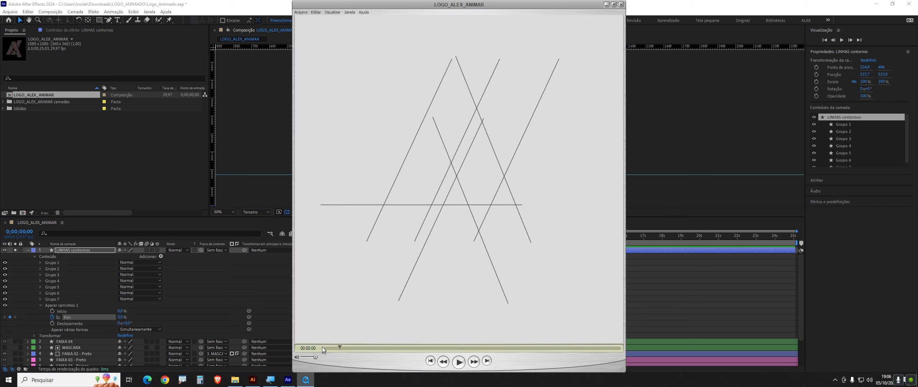
left_click_drag(330, 353, 385, 345)
left_click(648, 309)
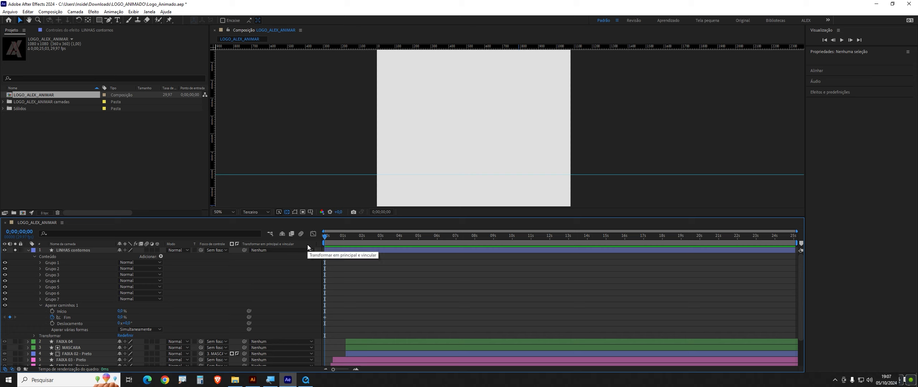
- Set a 100% Fim keyframe at 2 seconds and play the line drawing from the start
key("shift+Page_Down")
key("shift+Page_Down")
key("shift+Page_Down")
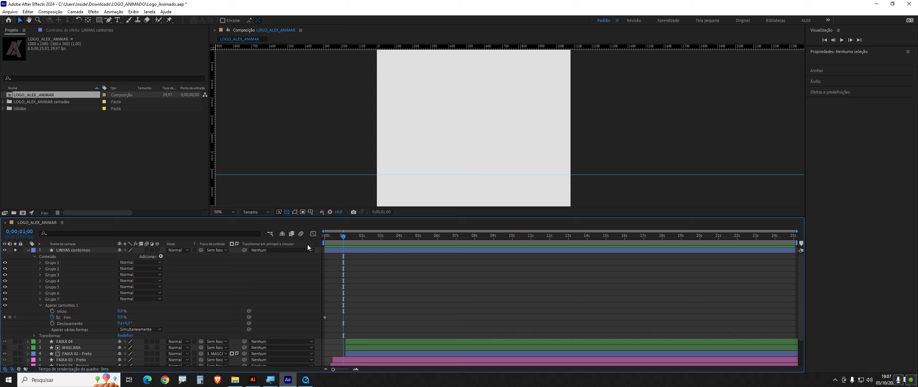
key("shift+Page_Down")
key("shift+Page_Down")
key("shift+Page_Down")
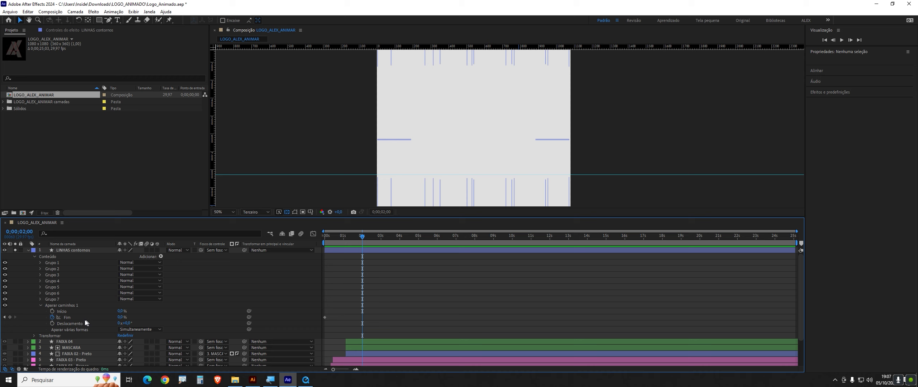
left_click_drag(121, 317, 404, 286)
left_click_drag(361, 236, 277, 260)
key("space")
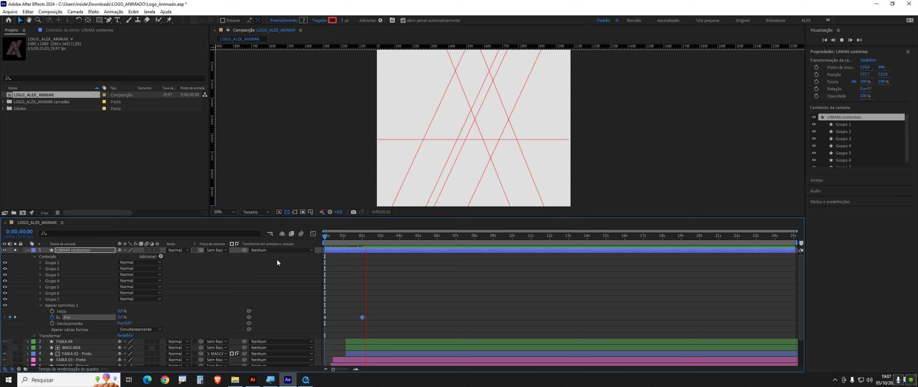
key("space")
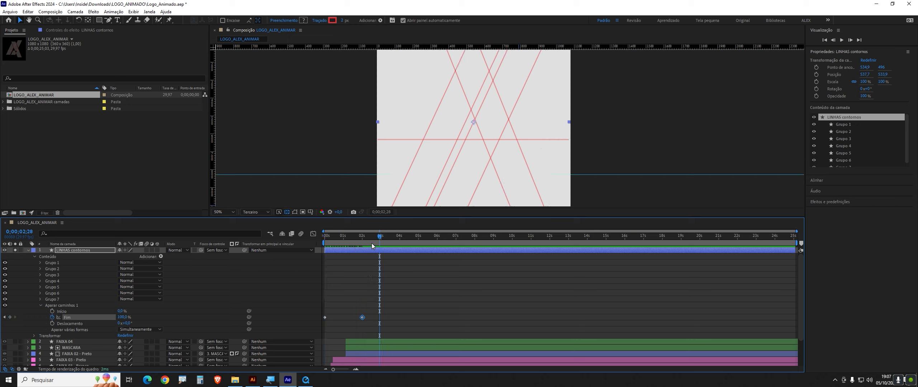
- Keyframe Início of Aparar caminhos 1 at 0% at 2 seconds and at 100% at 4 seconds
key("j")
left_click(52, 312)
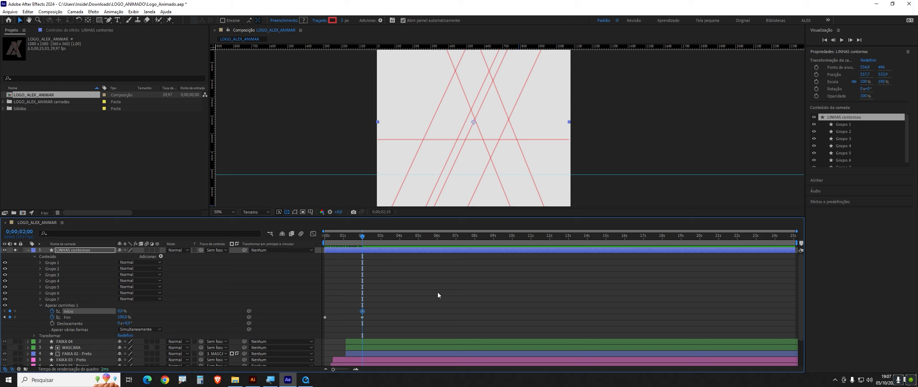
key("shift+Page_Down")
key("shift+Page_Down")
key("shift+Page_Down")
left_click(361, 239)
key("shift+Page_Down")
key("shift+Page_Down")
key("shift+Page_Down")
key("shift+Page_Down")
key("shift+Page_Down")
key("shift+Page_Down")
left_click(197, 332)
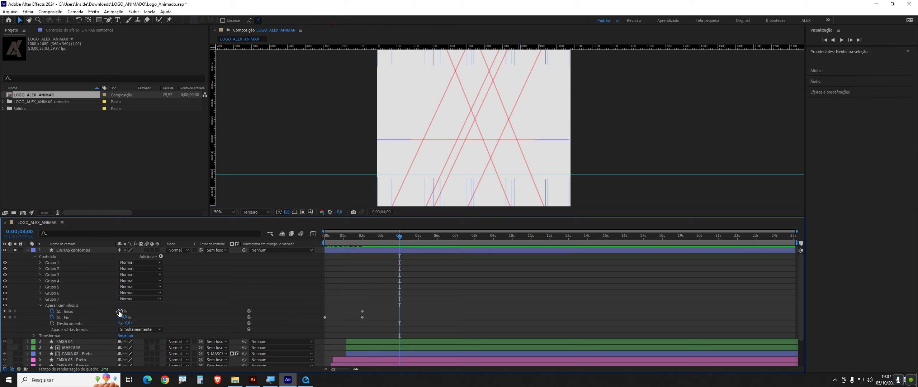
left_click_drag(120, 312, 314, 312)
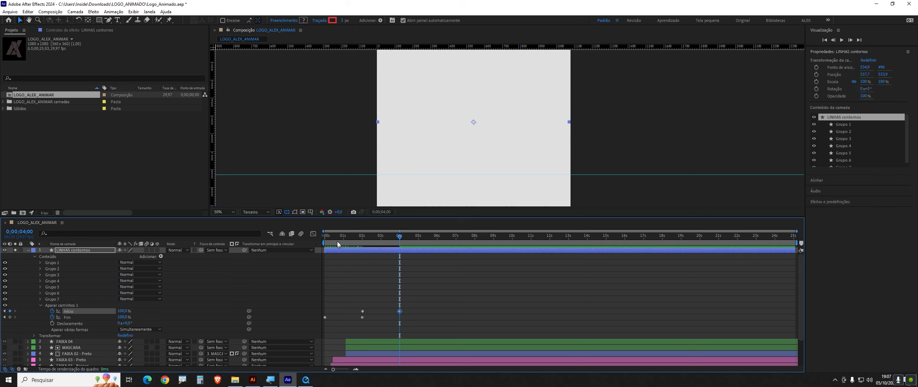
- Play the composition from the start to check how the lines draw on and wipe off
key("Home")
key("space")
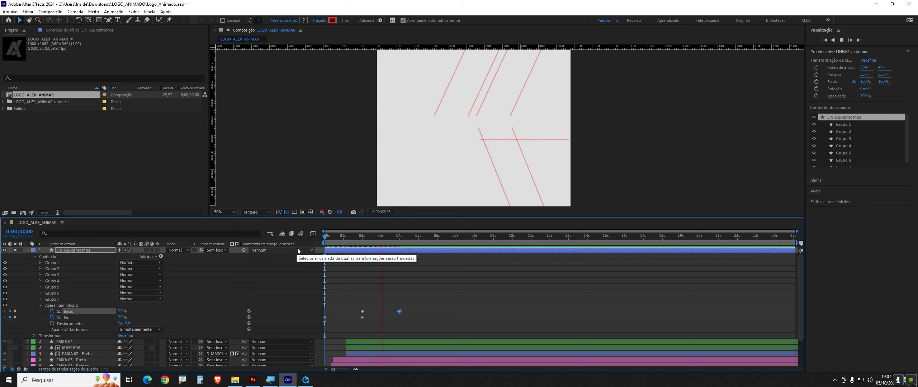
key("space")
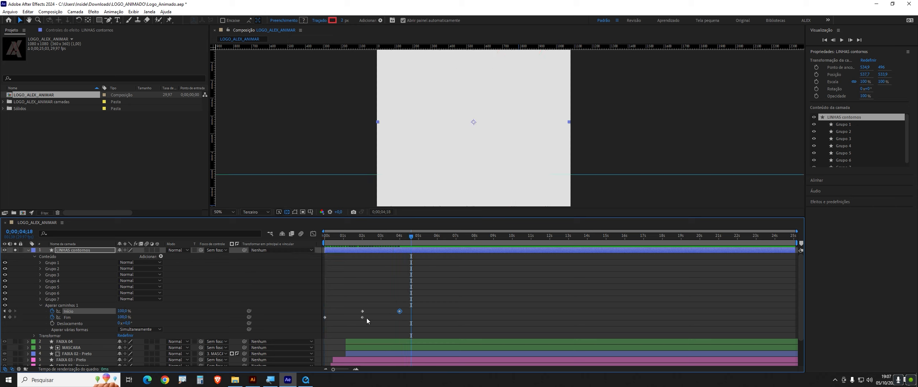
- Select both Fim keyframes and display their speed graph in the graph editor
left_click_drag(366, 319, 322, 324)
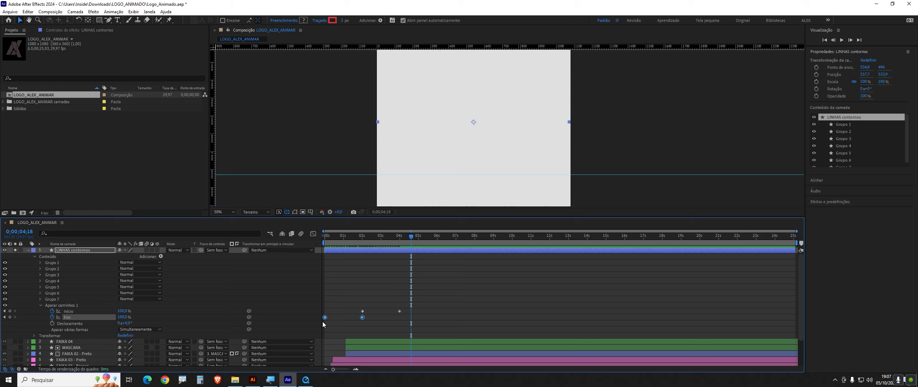
left_click(313, 234)
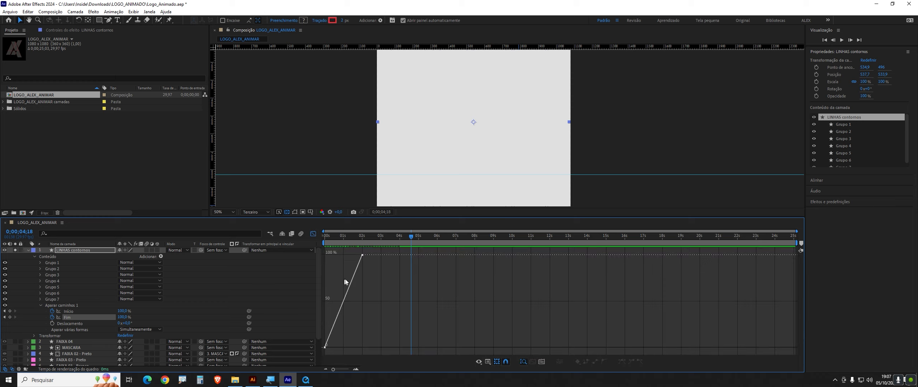
right_click(372, 287)
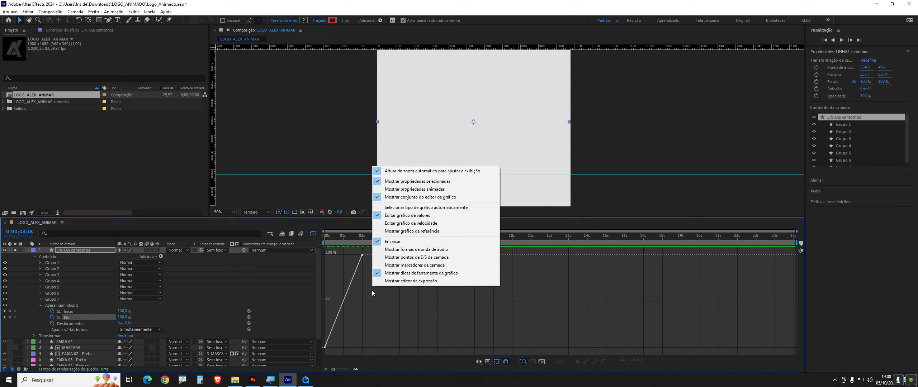
left_click(398, 224)
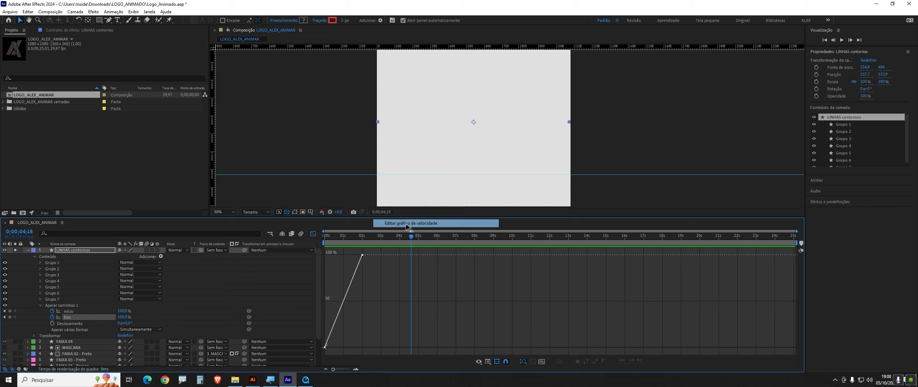
right_click(376, 287)
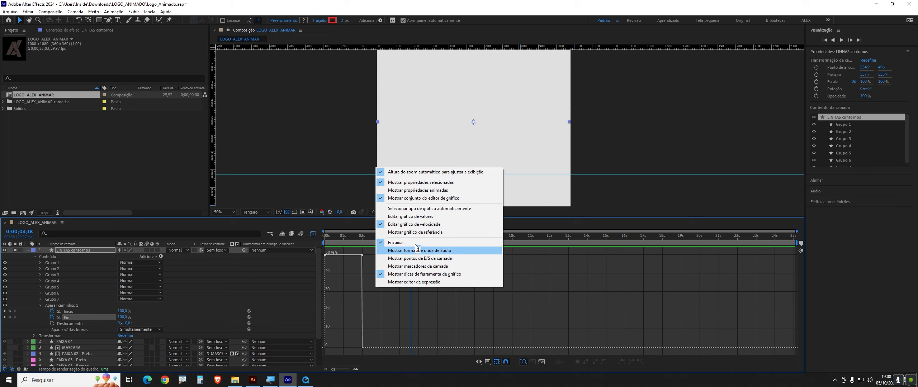
left_click(367, 260)
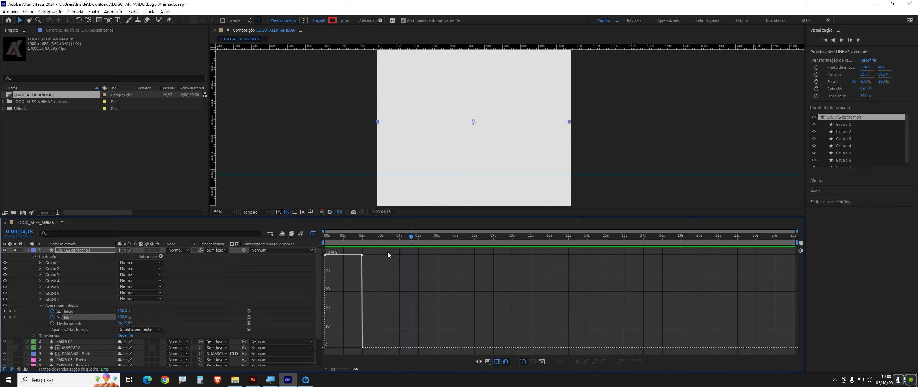
- Apply Easy Ease to both Fim keyframes and extend the end keyframe's influence so the speed peaks early, at about 200% per second
left_click_drag(387, 252, 286, 285)
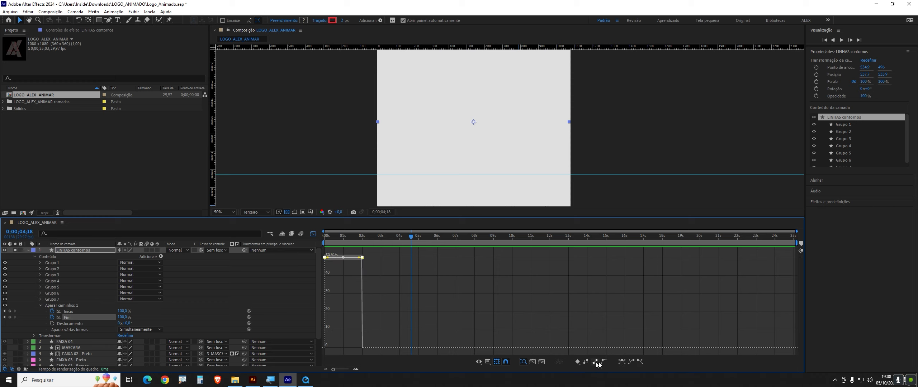
left_click(622, 362)
left_click(365, 330)
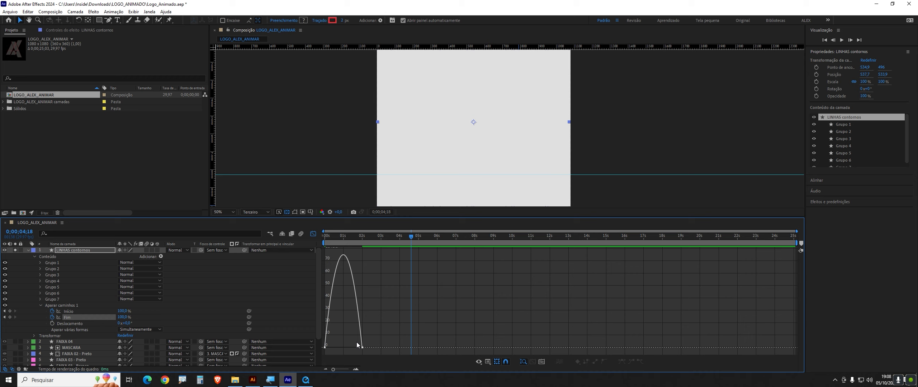
key("equal")
key("equal")
mouse_move(423, 370)
left_mouse_down()
mouse_move(399, 380)
mouse_move(399, 369)
mouse_move(413, 371)
left_mouse_up()
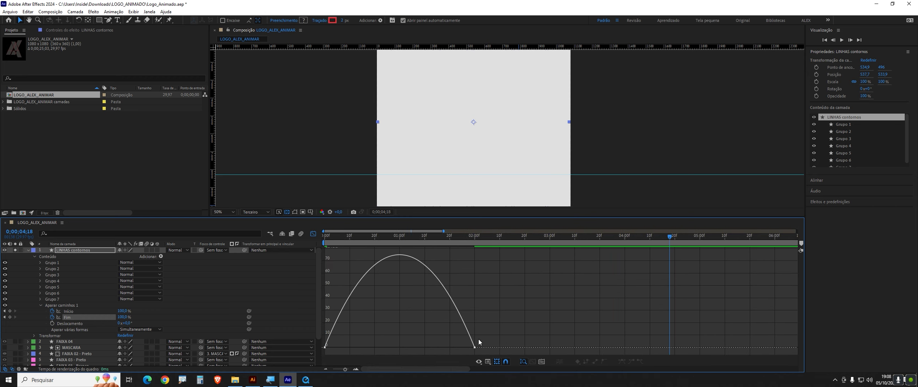
left_click_drag(462, 351, 351, 351)
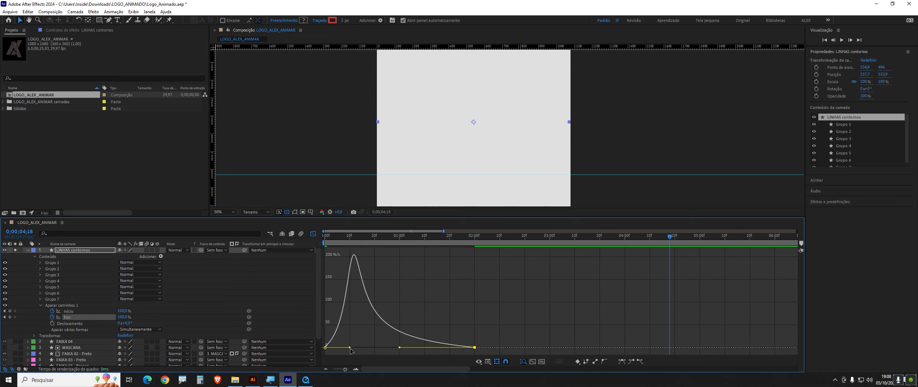
- Play the eased line drawing from the start and return to the keyframe view
key("Home")
key("space")
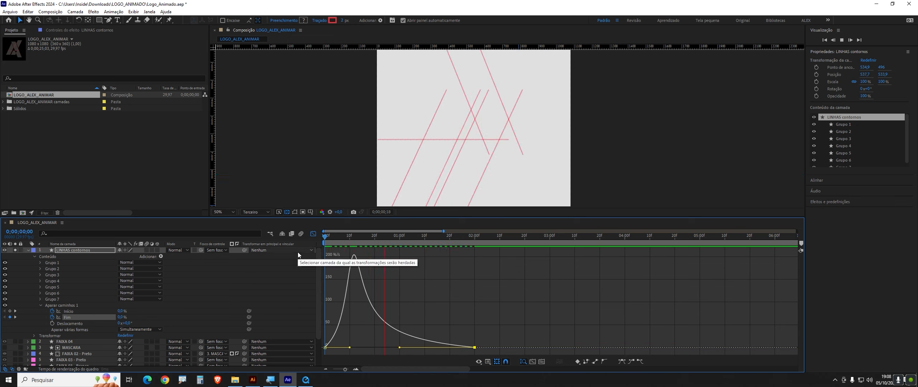
key("space")
left_click(313, 235)
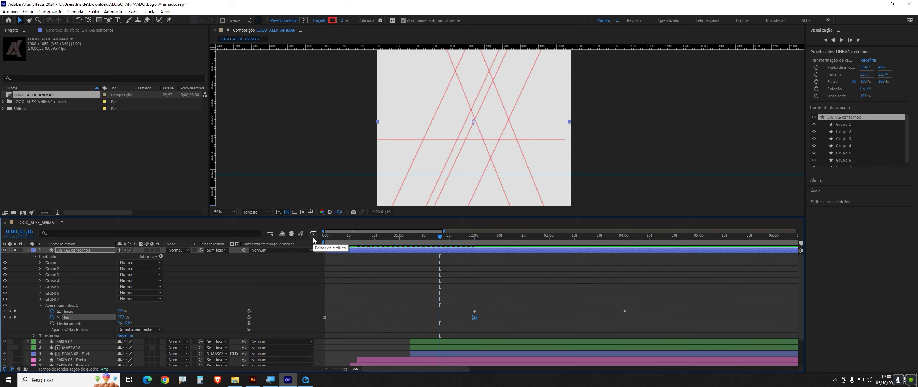
- Apply Easy Ease to both Início keyframes and reshape their speed curve so the lines start wiping off slowly
left_click_drag(644, 306, 467, 314)
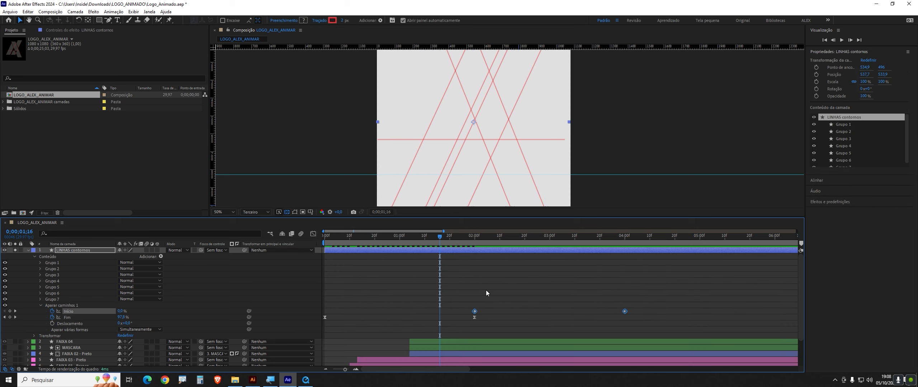
left_click(313, 234)
left_click_drag(485, 264, 634, 249)
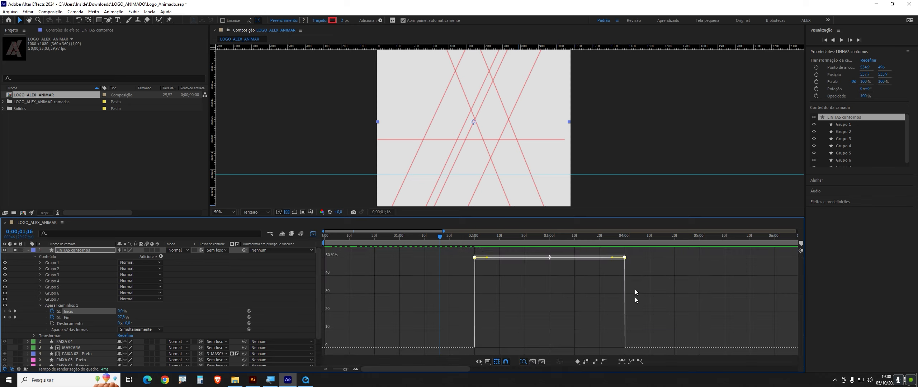
left_click(622, 361)
left_click_drag(524, 323, 564, 349)
left_click(312, 234)
- Play the full line animation from 0 seconds to check the eased draw-on and wipe-off
left_click_drag(440, 236, 325, 237)
key("space")
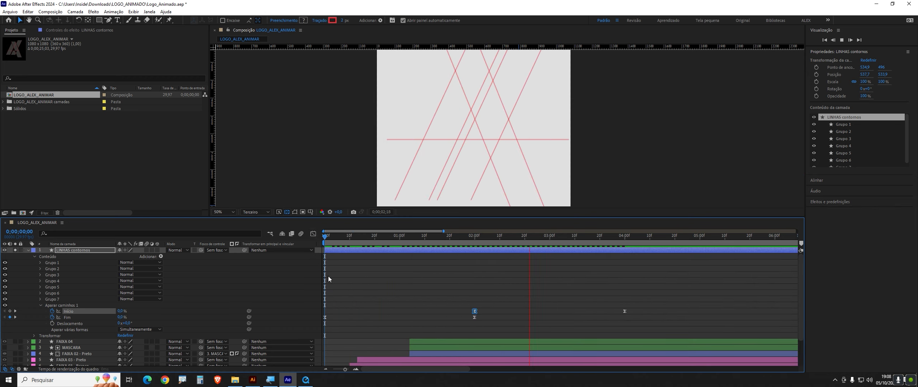
key("space")
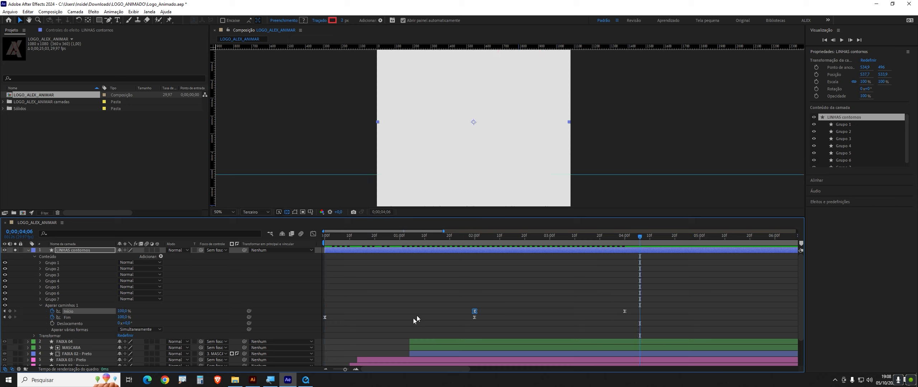
- Move both Início keyframes earlier so the wipe-off starts at about frame 8, previewing its overlap with the draw-on
left_click_drag(336, 245, 450, 241)
left_click_drag(644, 303, 350, 328)
key("space")
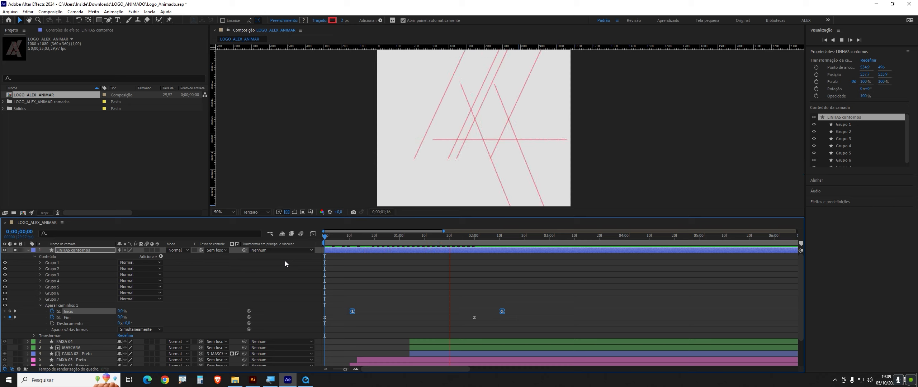
key("space")
left_click_drag(356, 310, 362, 311)
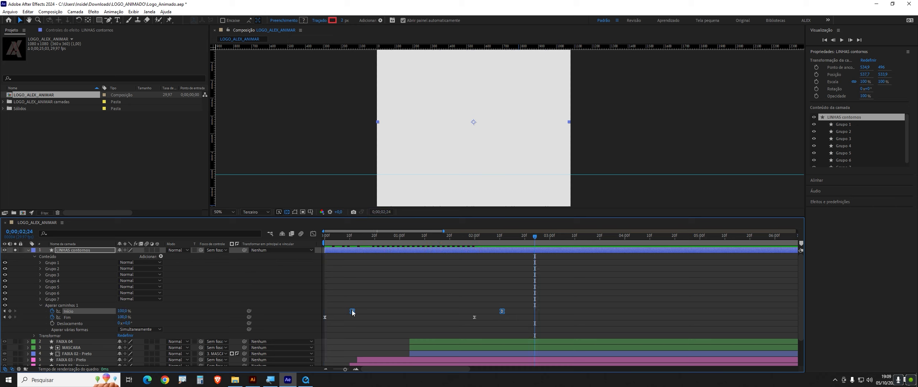
key("space")
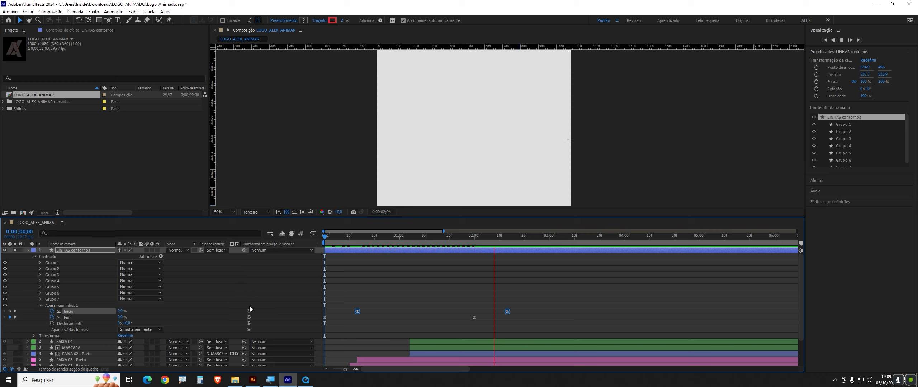
left_click_drag(344, 315, 512, 310)
mouse_move(356, 310)
left_mouse_down()
mouse_move(527, 316)
mouse_move(345, 311)
left_mouse_up()
key("space")
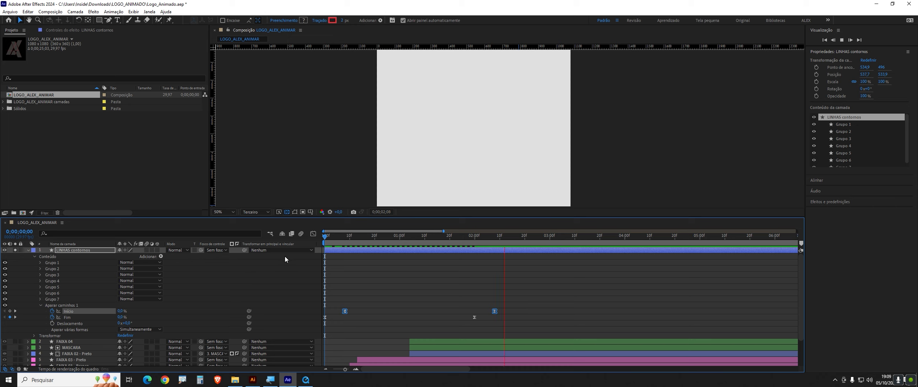
key("space")
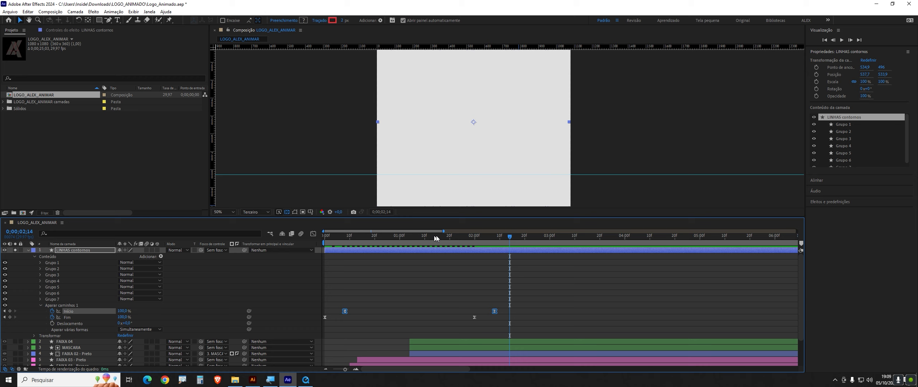
- At 1 second, collapse Aparar caminhos 1 and select Grupo 1 in the LINHAS contornos layer
left_click_drag(437, 238, 400, 250)
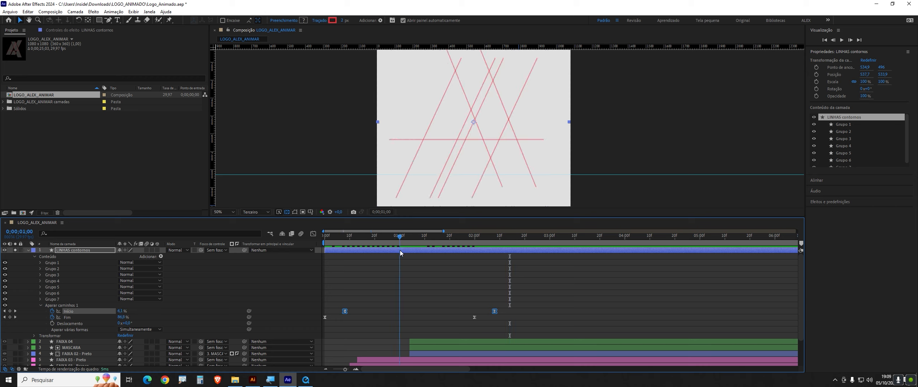
left_click(40, 306)
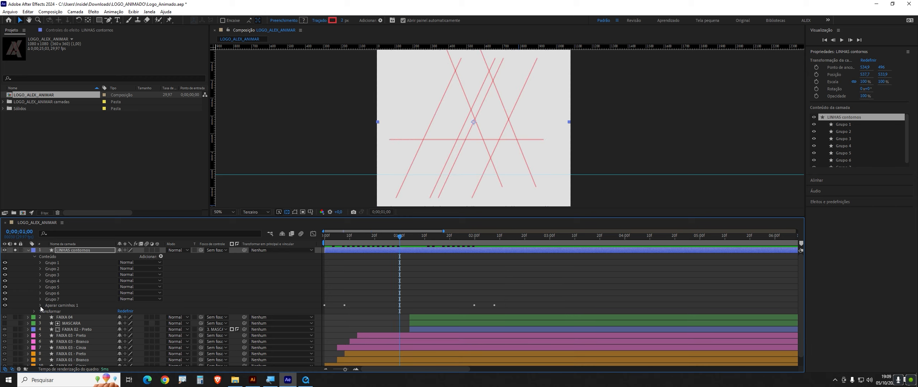
left_click(53, 262)
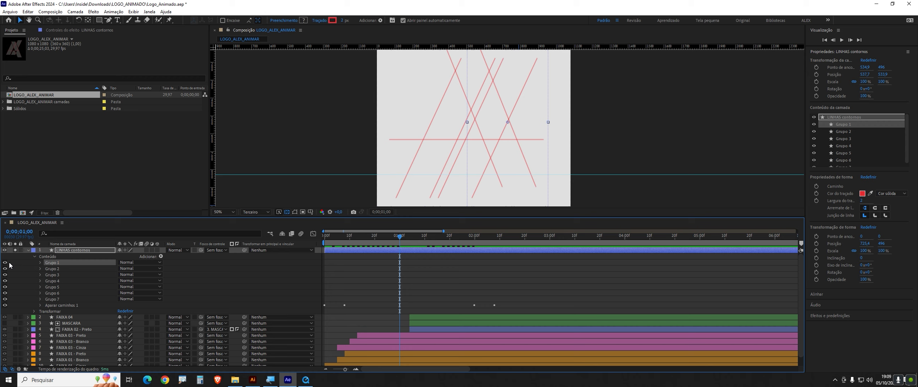
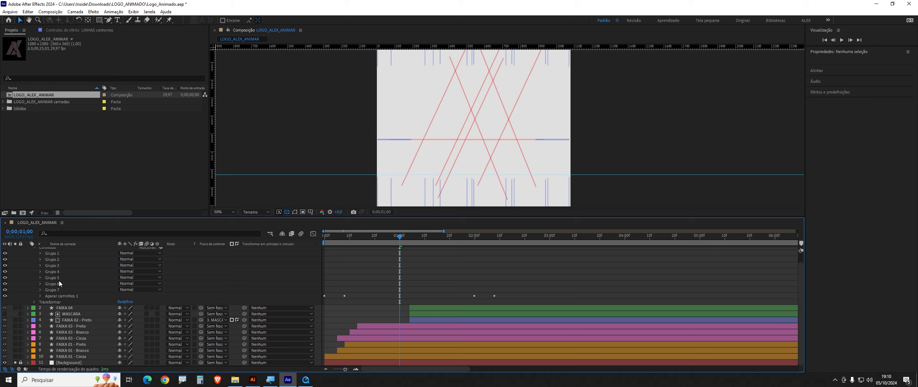
- Scrub through the first second and play the line animation to check each line's drawing direction
left_click_drag(334, 237, 393, 241)
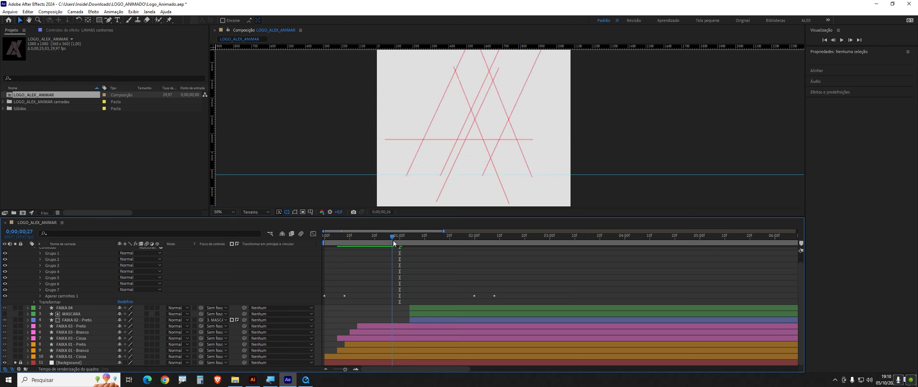
key("space")
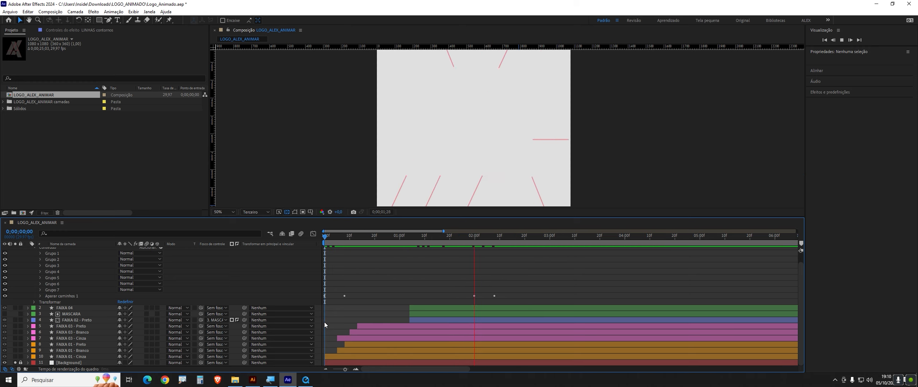
key("space")
scroll(76, 283, "up", 1)
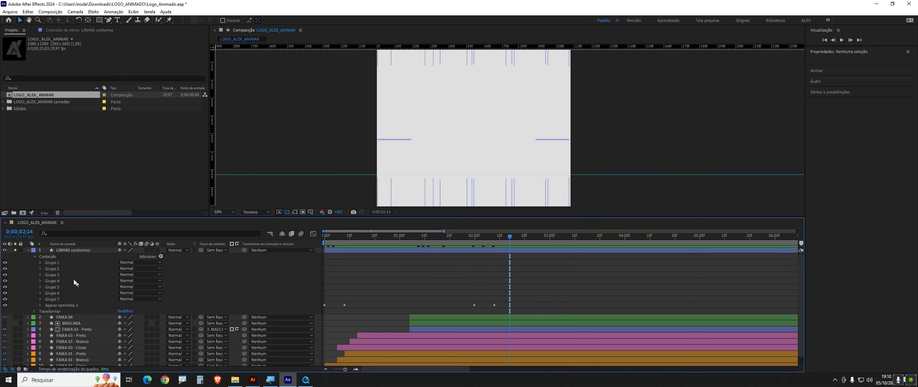
- Collapse the LINHAS contornos layer, make all layers visible again and play the lines together with the stripes
left_click(27, 250)
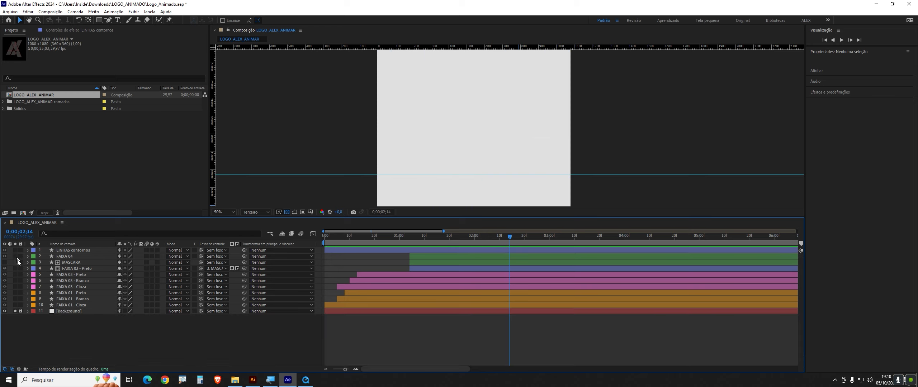
key("space")
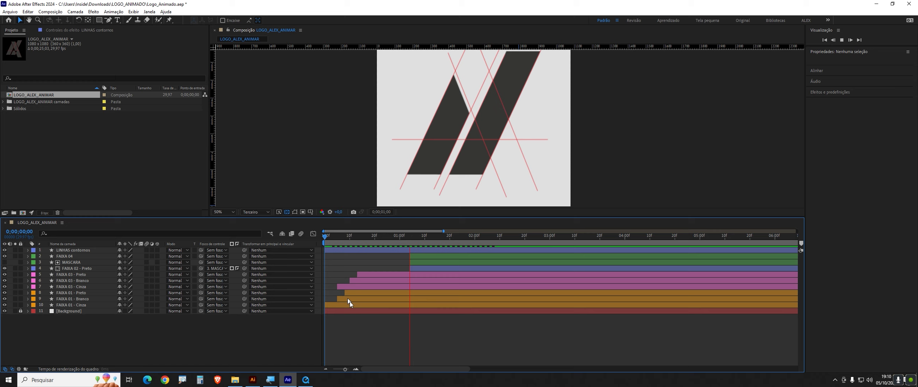
key("space")
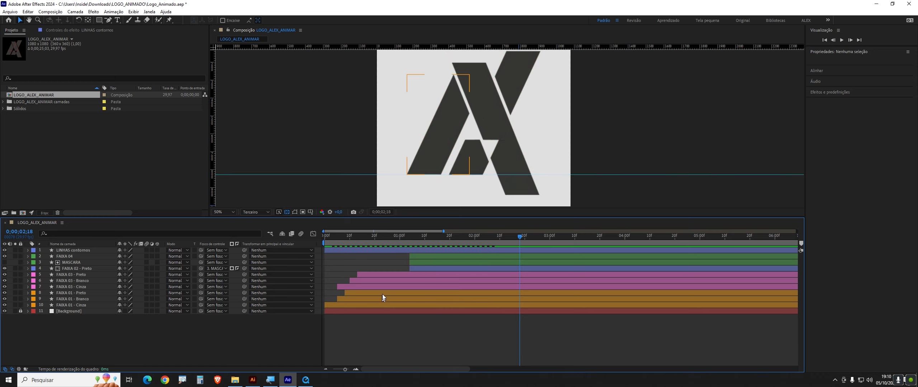
key("space")
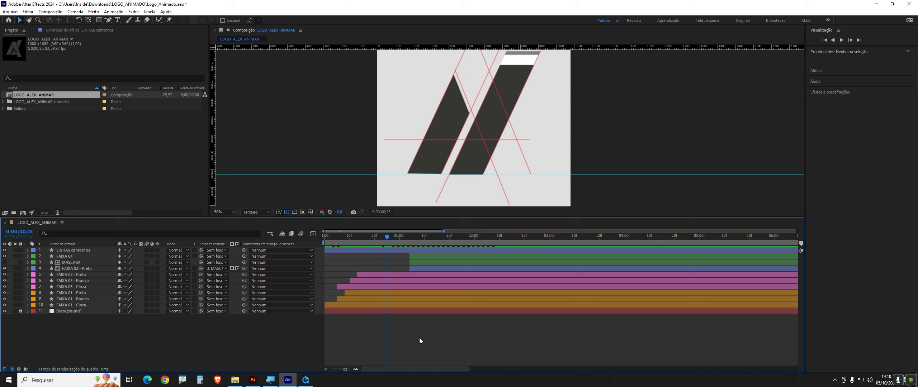
- Shift all layers from FAIXA 04 down to FAIXA 01 - Cinza about 6 frames later in the timeline
left_click(386, 304)
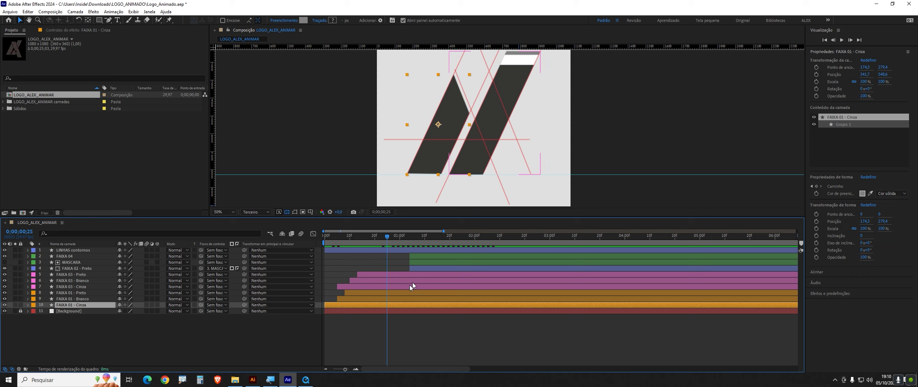
left_click(420, 258, "shift")
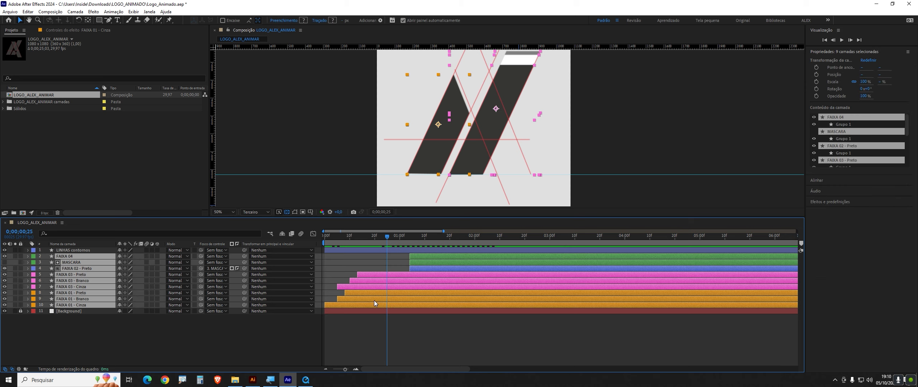
left_click_drag(363, 306, 377, 302)
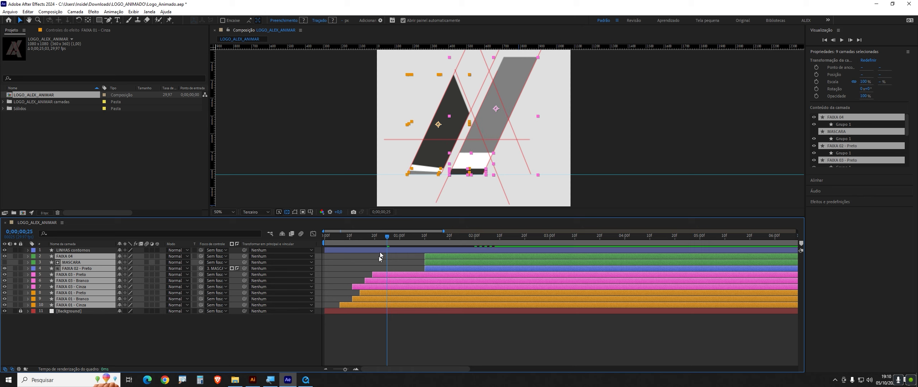
- Play the logo animation from the start to check the delayed stripes against the construction lines
key("Home")
key("space")
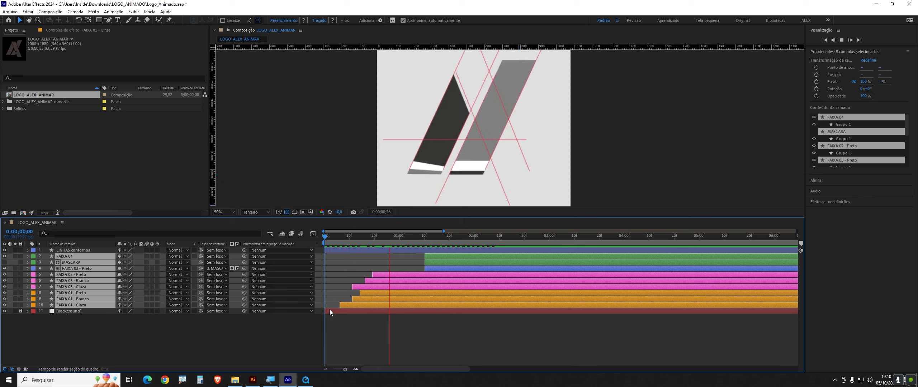
key("space")
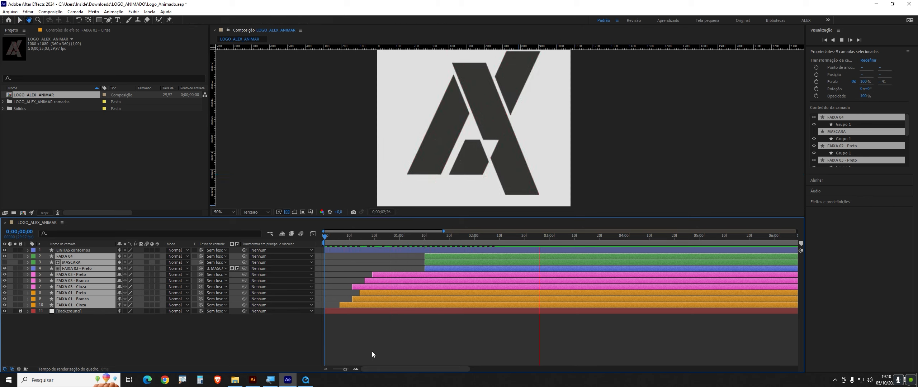
key("Home")
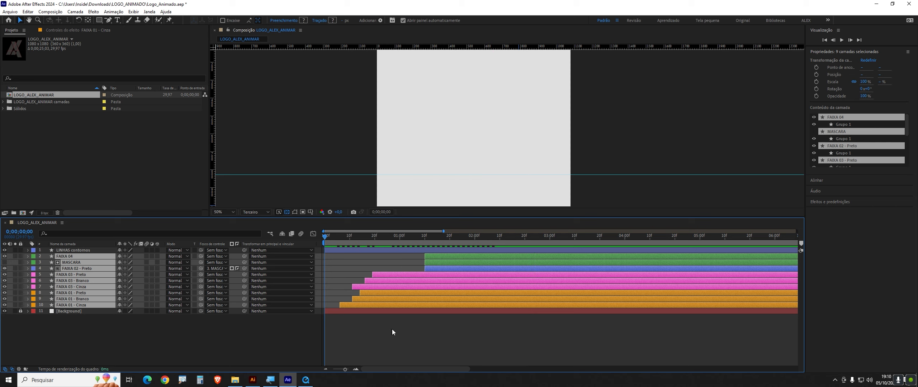
left_click(393, 332)
key("space")
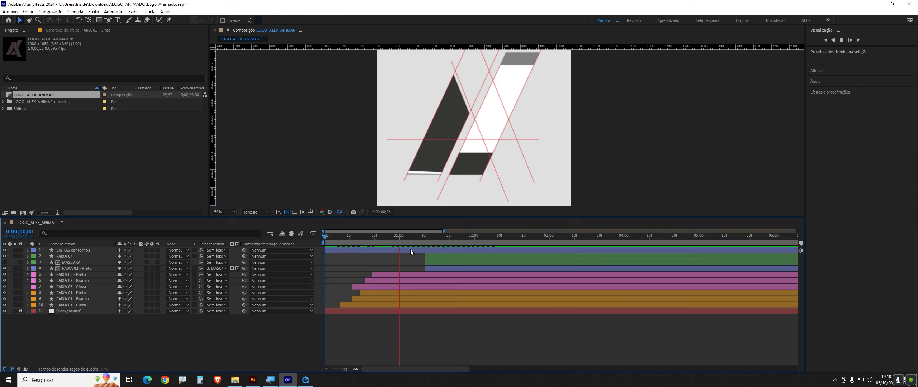
key("space")
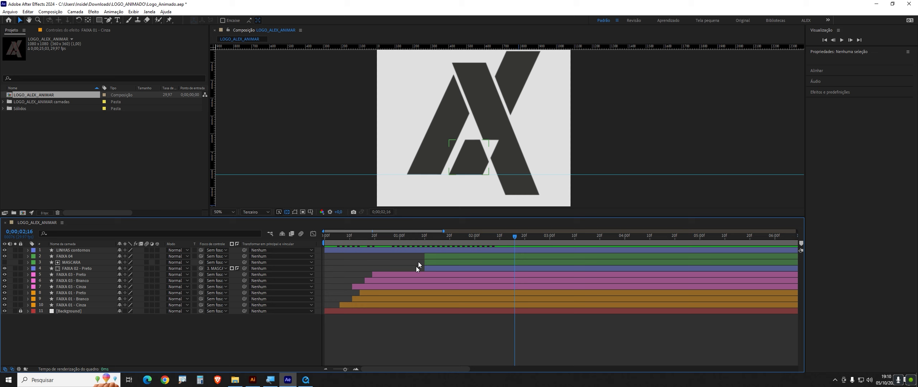
- Reveal the LINHAS contornos keyframes and move the end keyframes earlier, Início to about 1;20 and Fim to about 1;12
left_click(413, 250)
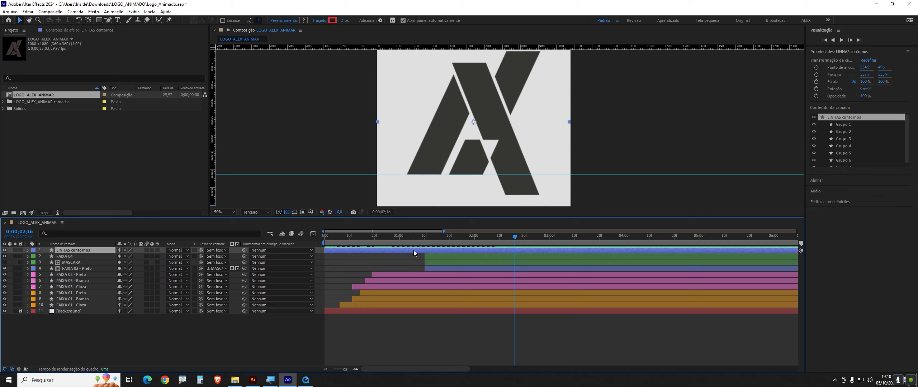
key("u")
left_click(488, 261)
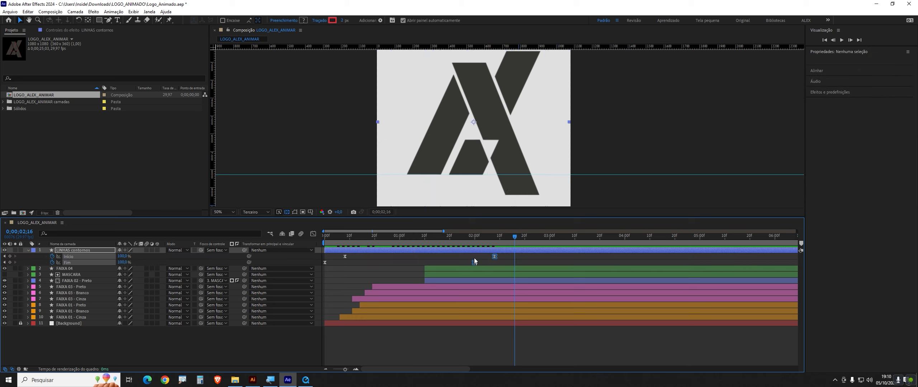
left_click_drag(474, 261, 426, 268)
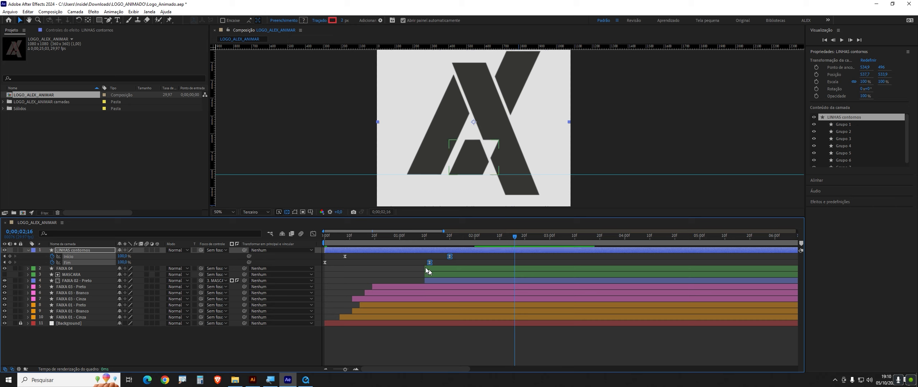
- Play the logo animation repeatedly from the start to check the shortened line timing
key("Home")
key("space")
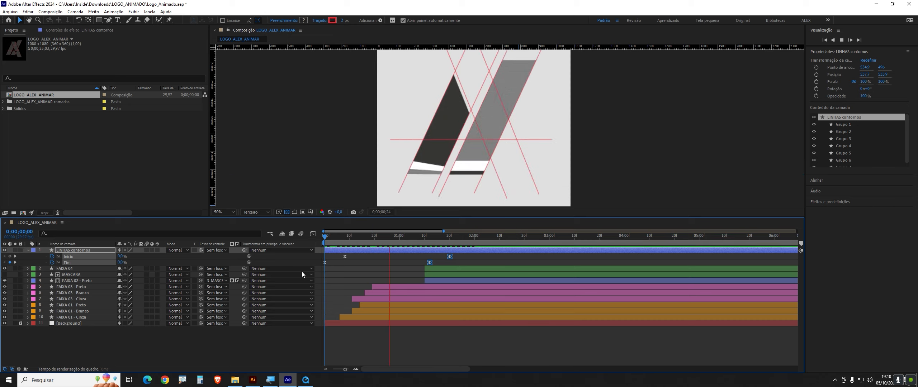
key("space")
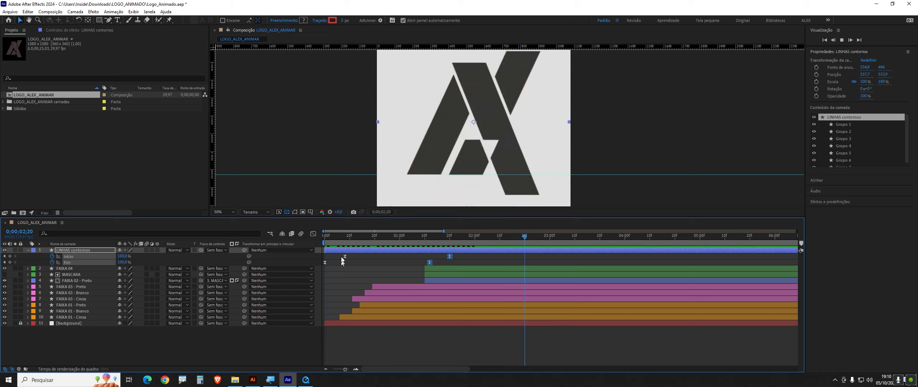
key("Home")
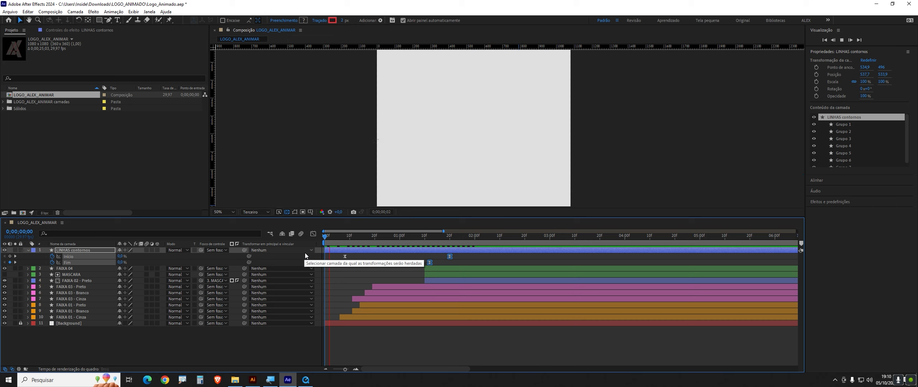
key("space")
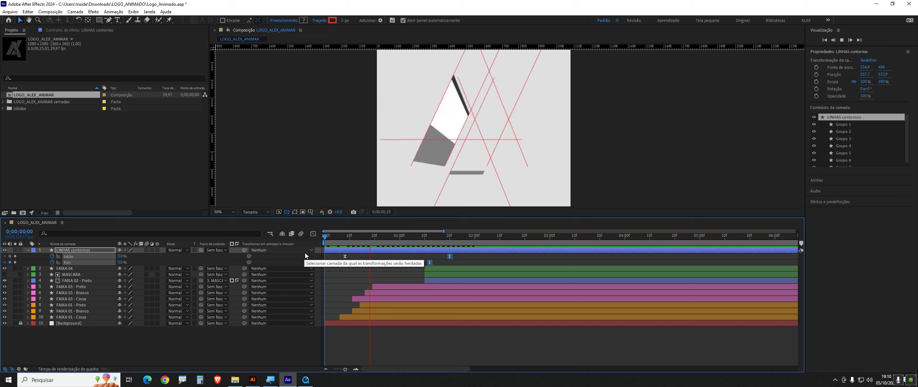
key("space")
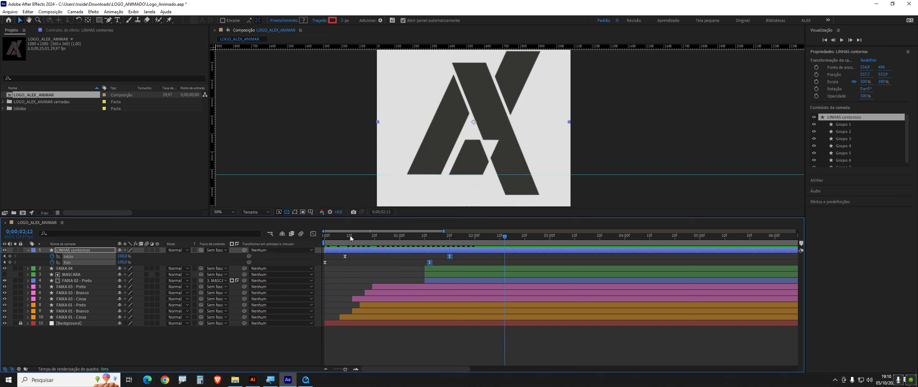
key("Home")
key("space")
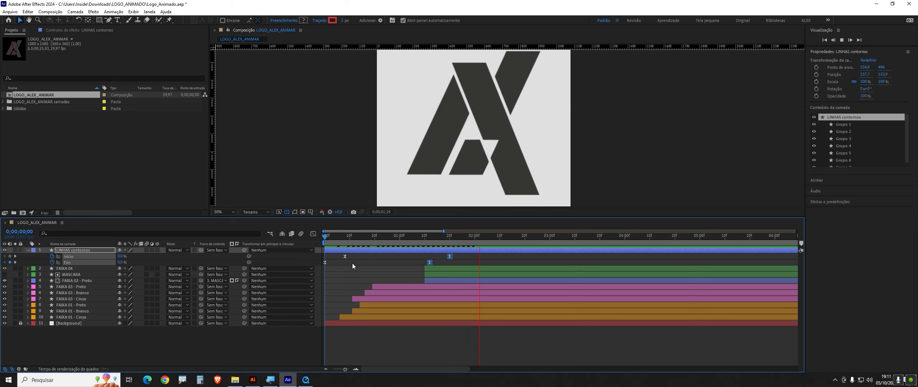
key("space")
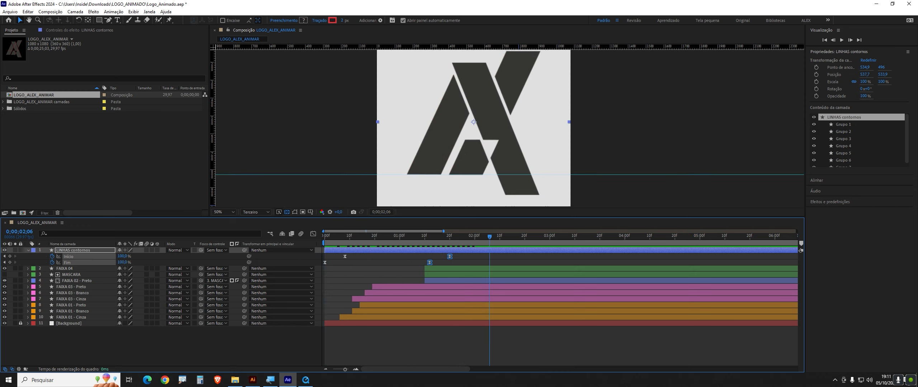
- Switch to the reference video player and scrub the finished LOGO_ALEX_ANIMAR animation to examine its construction lines
left_click(309, 381)
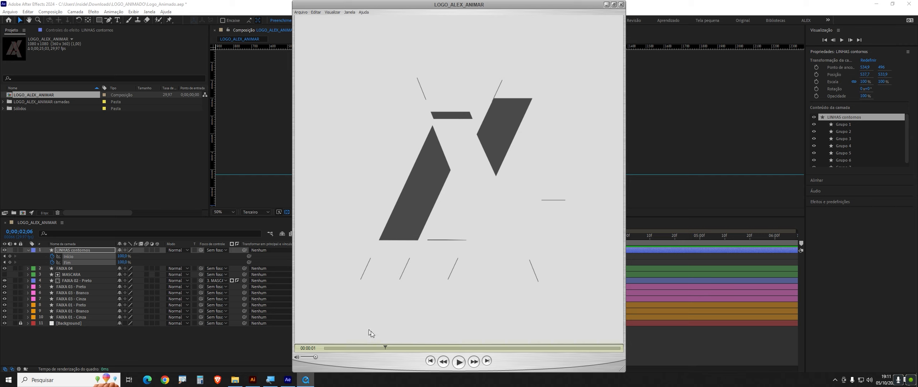
left_click_drag(373, 349, 364, 351)
left_click(265, 352)
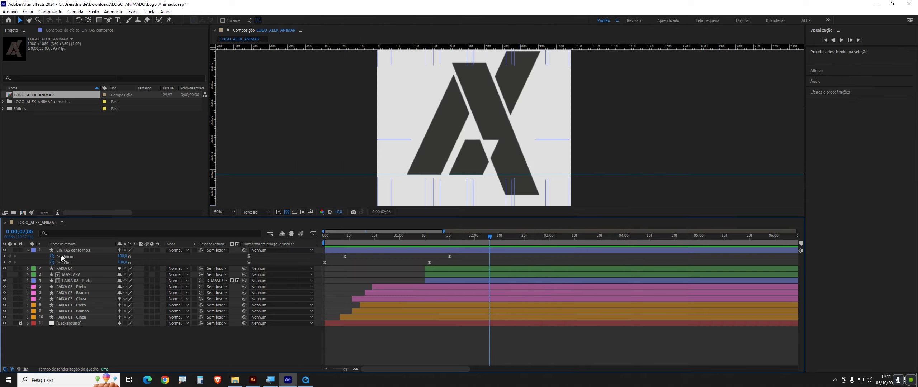
- Change the LINHAS contornos stroke colour to the dark grey 363635 sampled from a logo stripe
left_click(74, 252)
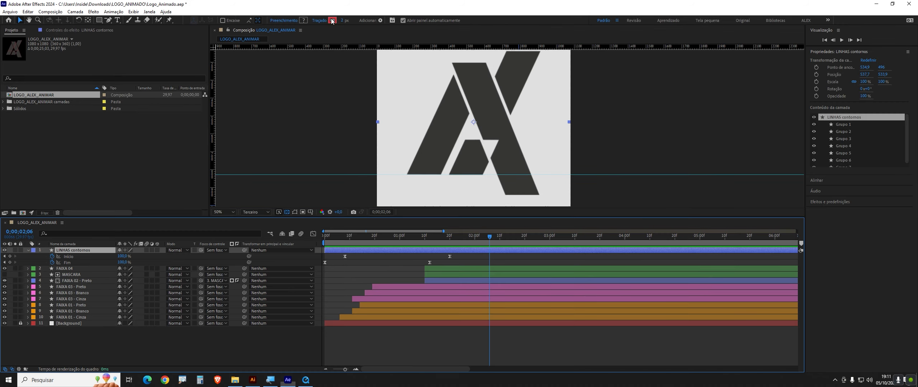
left_click(334, 20)
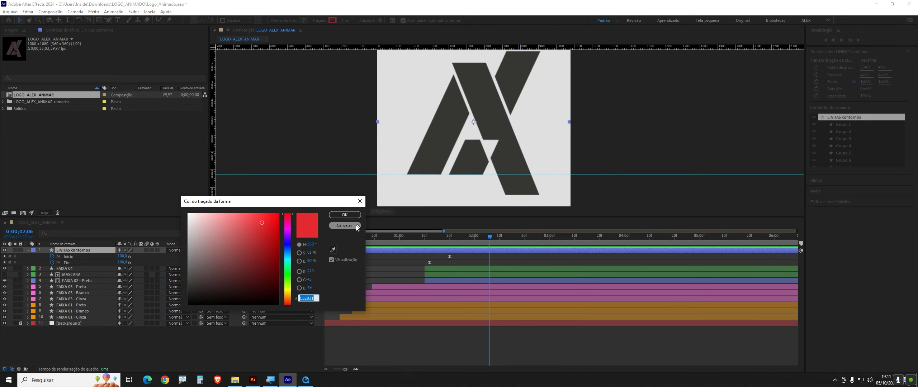
left_click(344, 226)
left_click_drag(421, 238, 400, 244)
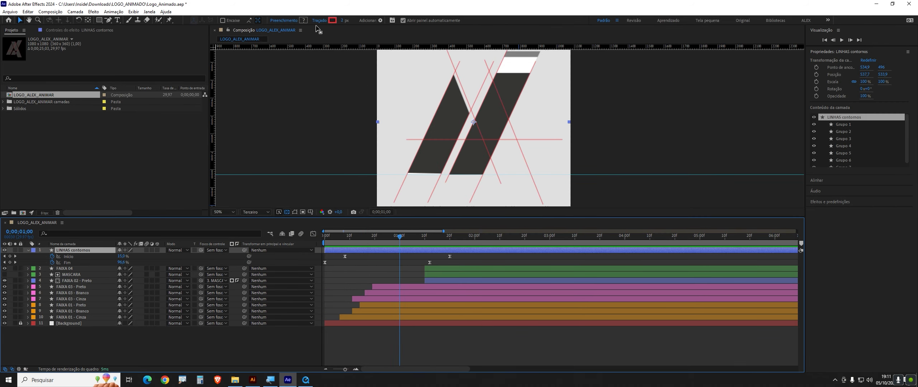
left_click(332, 20)
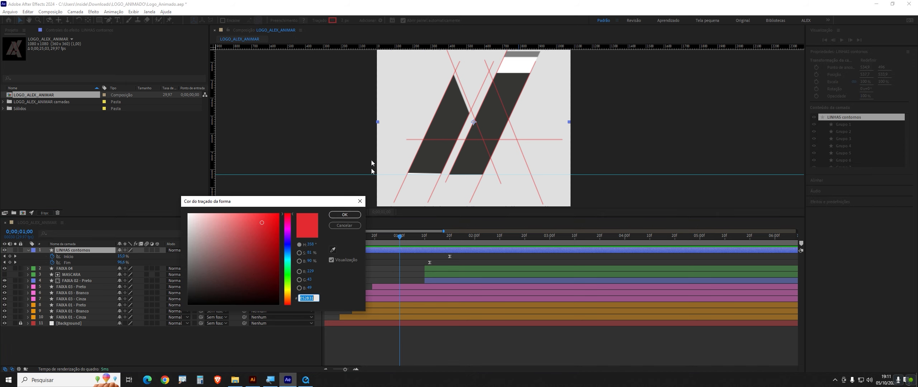
left_click(333, 251)
left_click(449, 113)
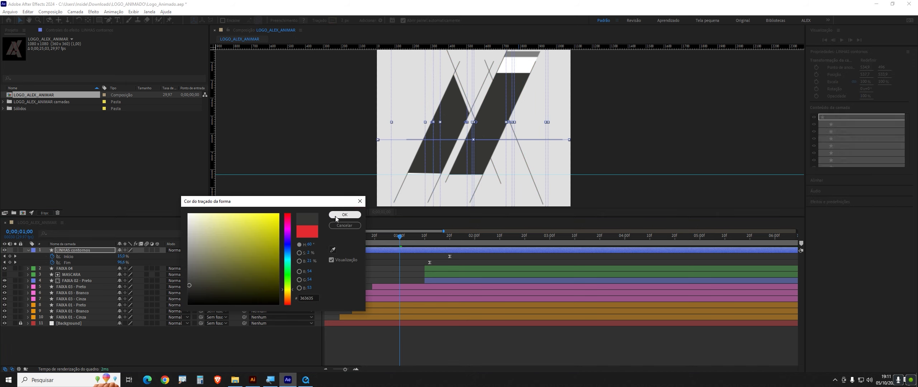
left_click(345, 215)
- Play the logo animation from the start with the recoloured lines and compare it with the reference video
left_click_drag(399, 240, 278, 260)
key("space")
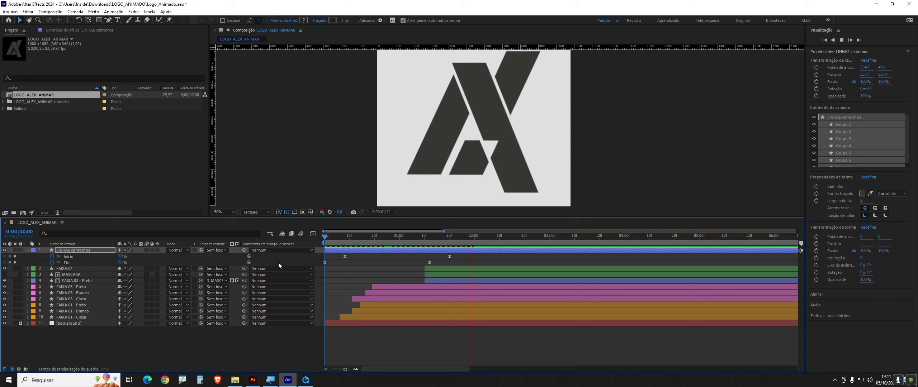
key("space")
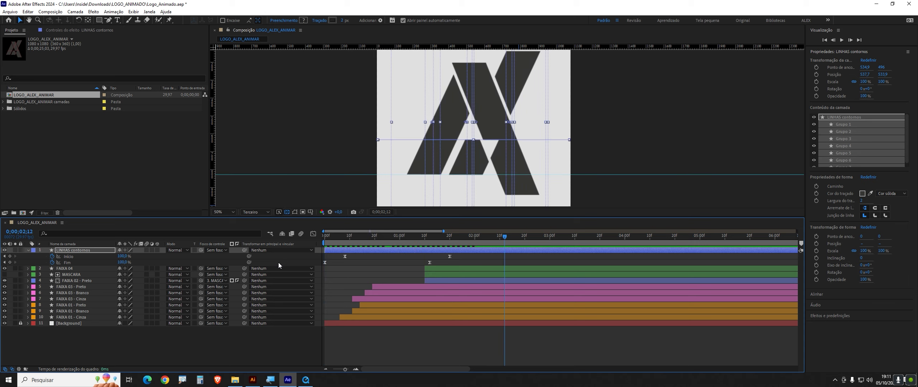
left_click(306, 380)
left_click_drag(362, 349, 337, 371)
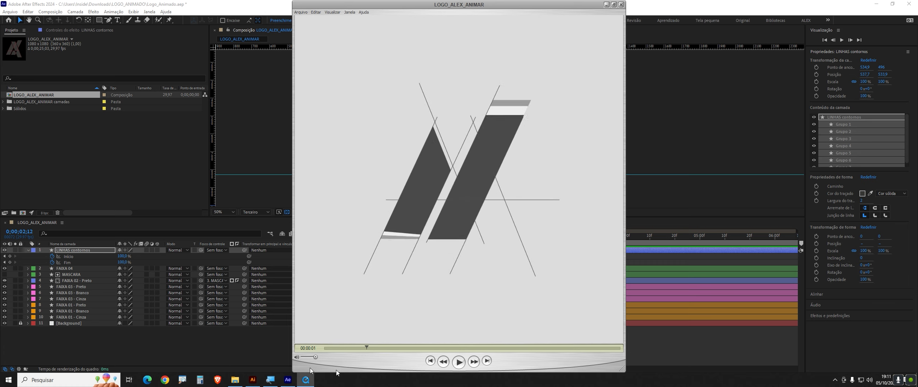
- Collapse the LINHAS contornos properties and add a null object to the composition
left_click(28, 250)
left_click(86, 337)
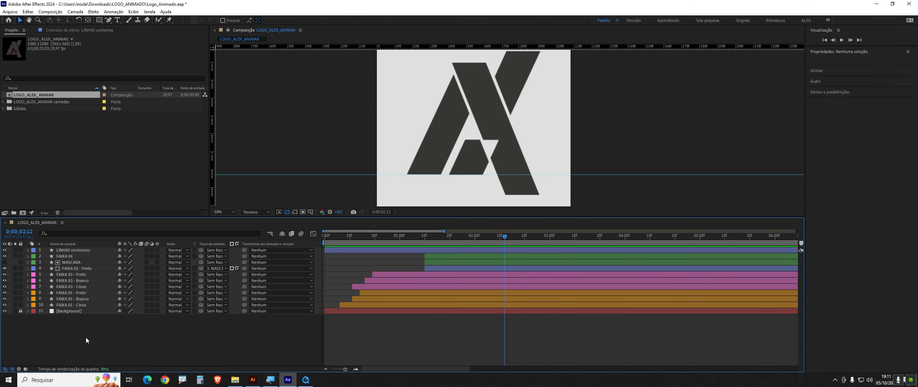
right_click(87, 337)
mouse_move(124, 249)
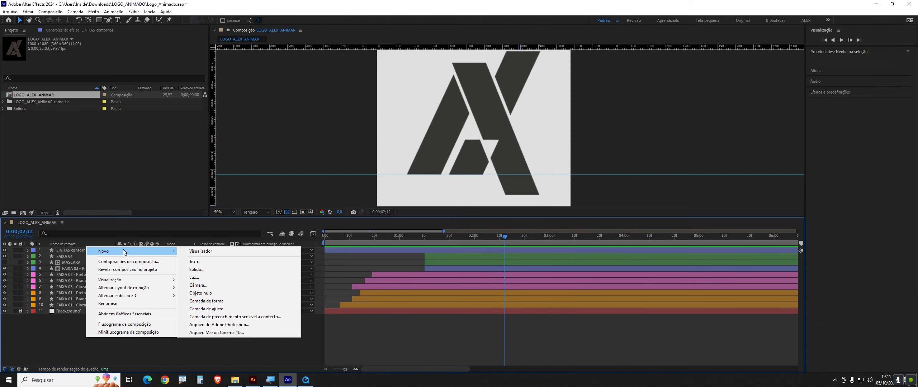
left_click(211, 294)
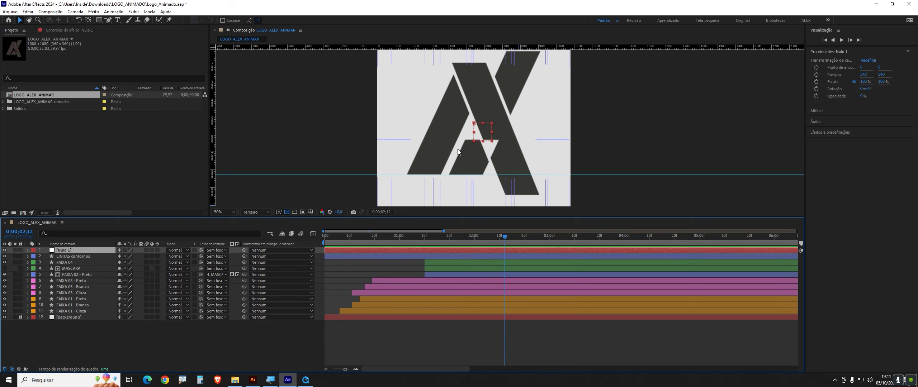
- Parent all layers from LINHAS contornos down to FAIXA 01 - Cinza to the null Nulo 1
left_click(91, 258)
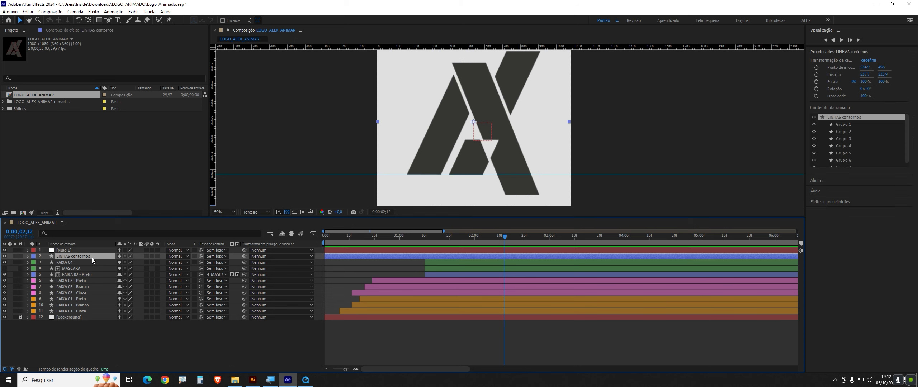
left_click(80, 313, "shift")
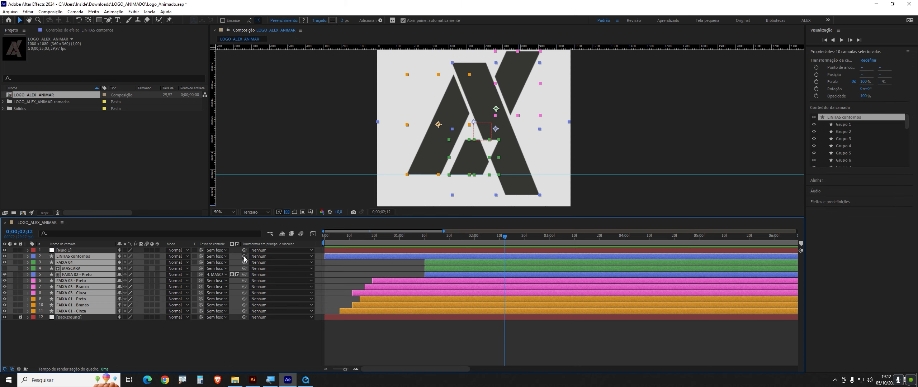
left_click_drag(244, 257, 95, 250)
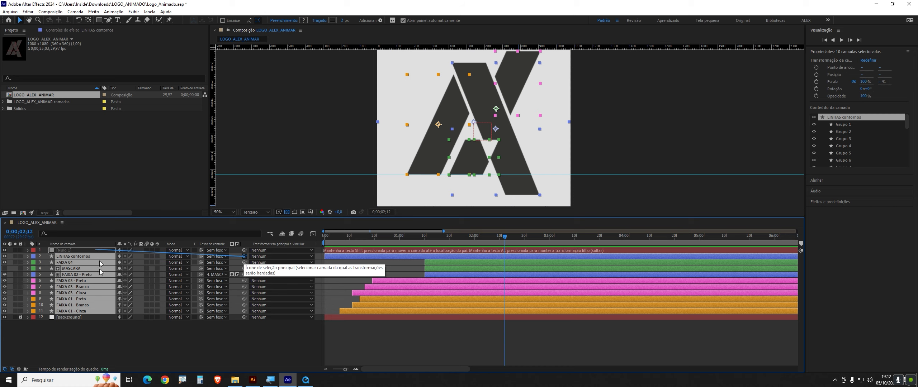
left_click(120, 348)
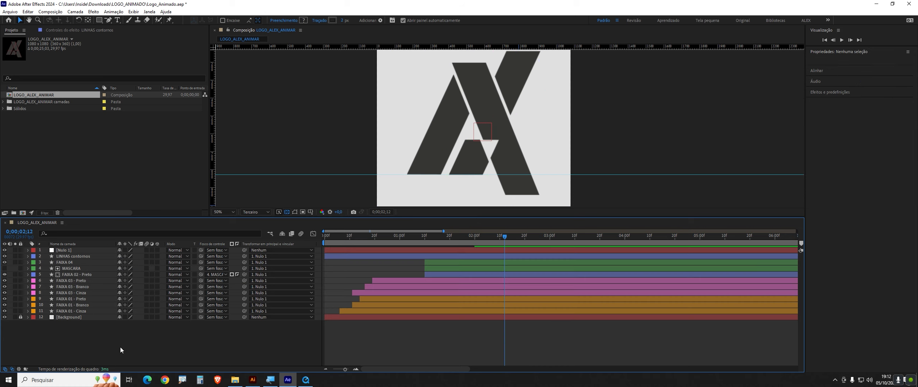
- Add a Scale keyframe of 100% to Nulo 1 at 0;00;01;02
left_click(336, 251)
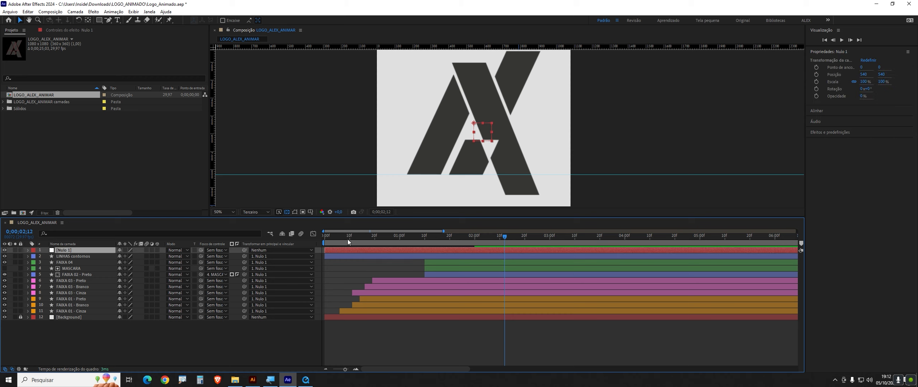
left_click_drag(347, 240, 405, 239)
scroll(419, 113, "down", 2)
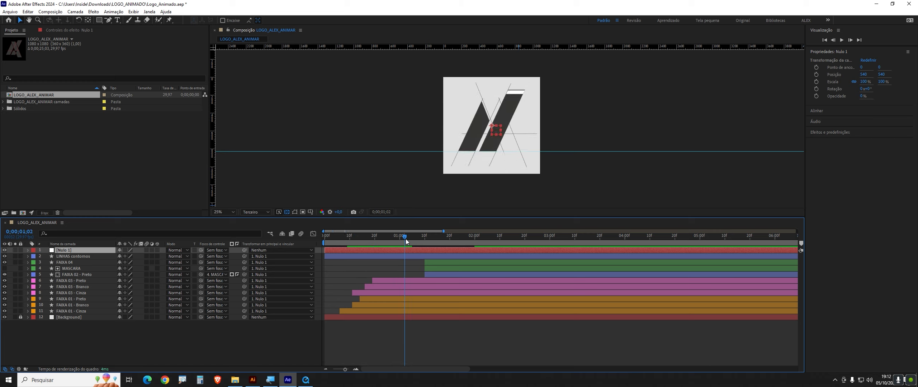
left_click(28, 251)
left_click(35, 257)
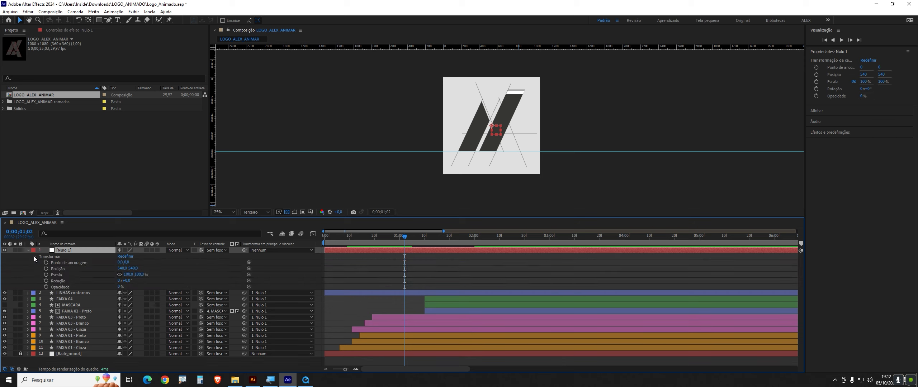
left_click(46, 275)
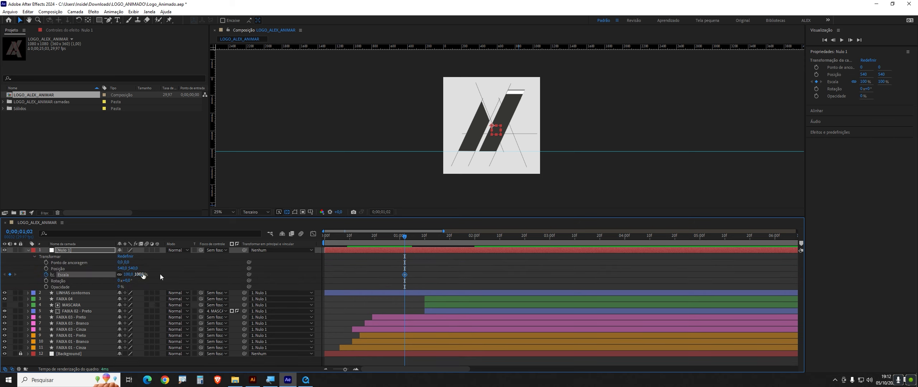
left_click_drag(383, 269, 416, 281)
left_click(165, 277)
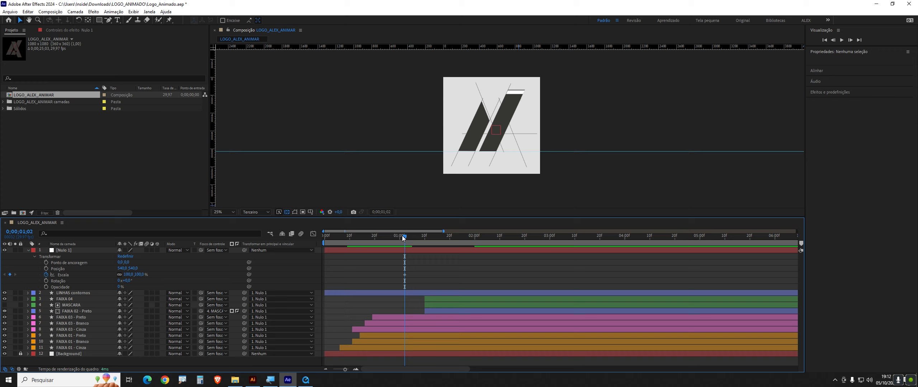
- Set the scale of Nulo 1 to 200% at frame 0 and play the resulting zoom-out
mouse_move(402, 236)
left_mouse_down()
mouse_move(334, 243)
mouse_move(326, 245)
mouse_move(349, 248)
mouse_move(322, 257)
left_mouse_up()
left_click_drag(129, 276, 132, 277)
left_click(127, 275)
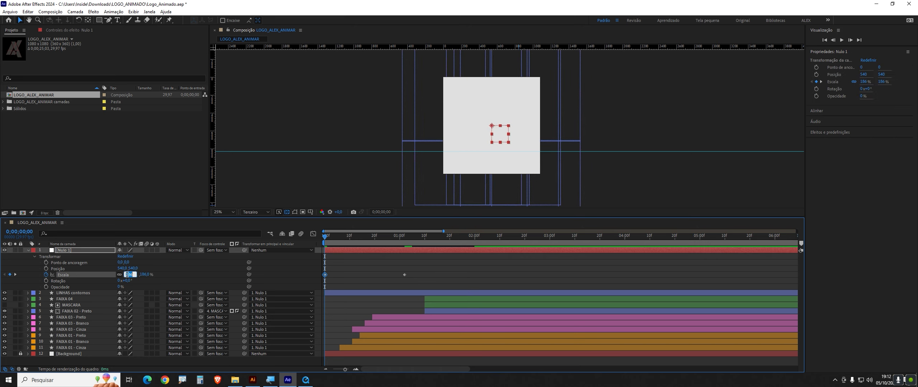
type("200")
key("Return")
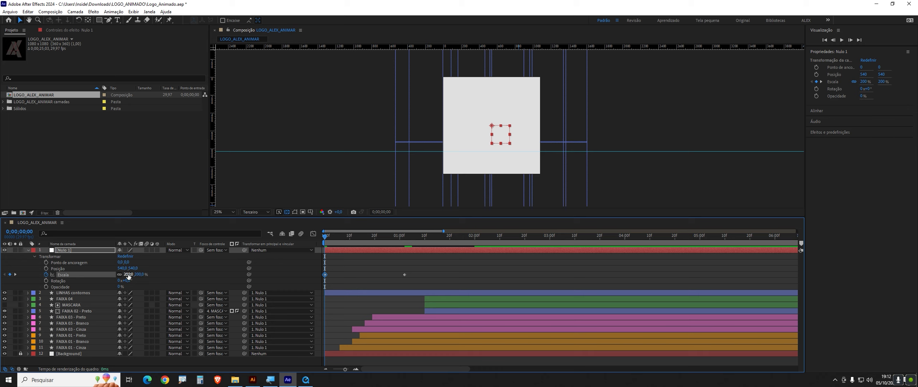
key("space")
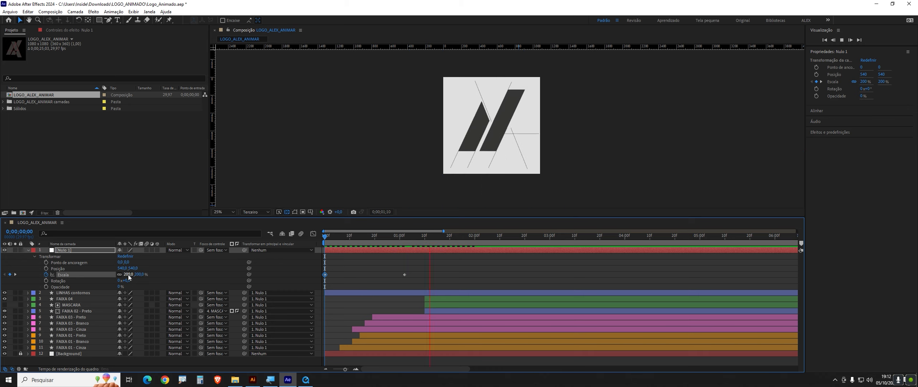
key("space")
- Move the 100% Scale keyframe of Nulo 1 to about 1;10 and play the slower zoom-out
mouse_move(390, 240)
left_mouse_down()
mouse_move(336, 251)
mouse_move(406, 243)
left_mouse_up()
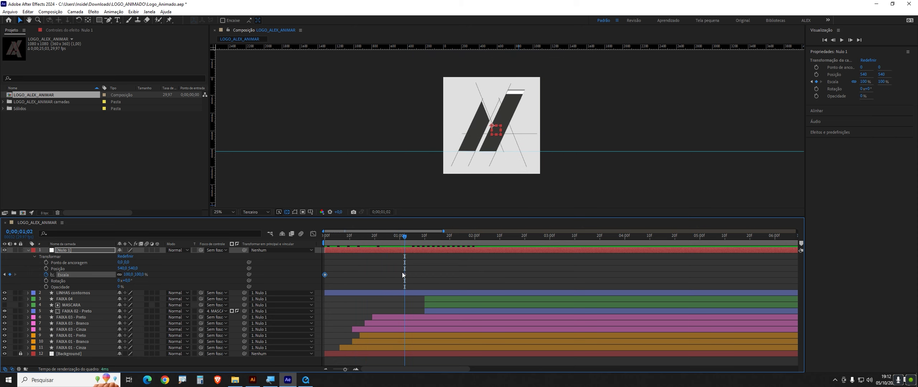
left_click_drag(404, 274, 425, 275)
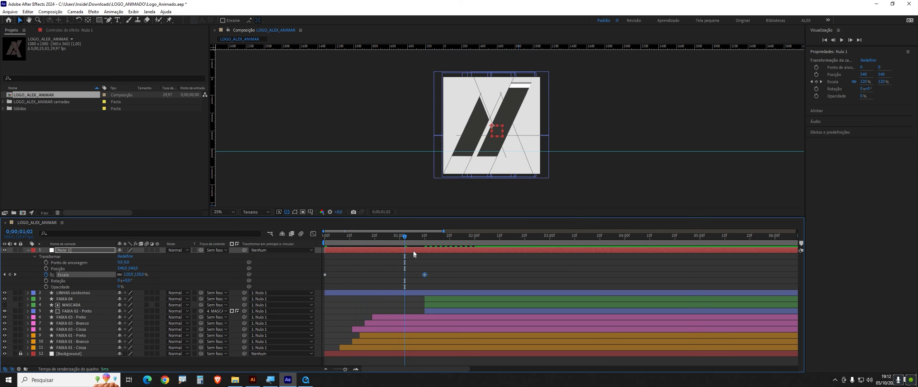
key("space")
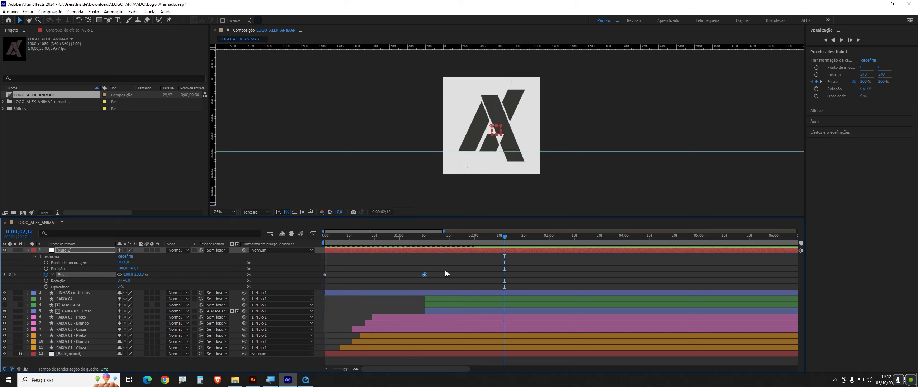
key("space")
- Apply easing to both Nulo 1 Scale keyframes and extend the end keyframe's speed-graph handle to about midway between them
left_click_drag(435, 275, 313, 280)
left_click_drag(441, 274, 319, 285)
left_click(314, 234)
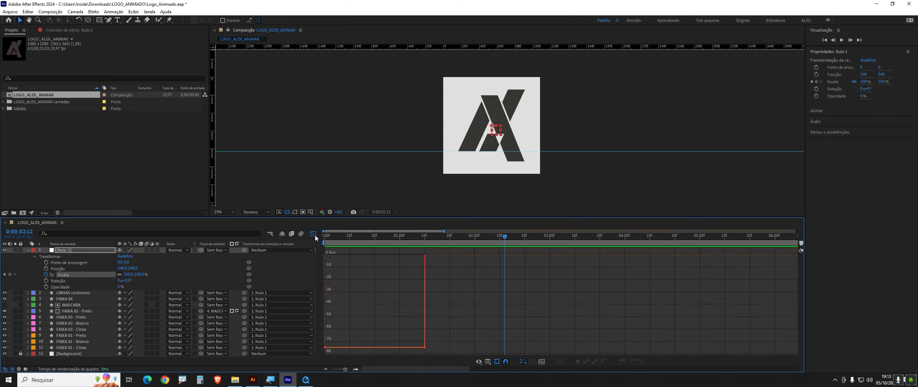
left_click_drag(465, 327, 302, 359)
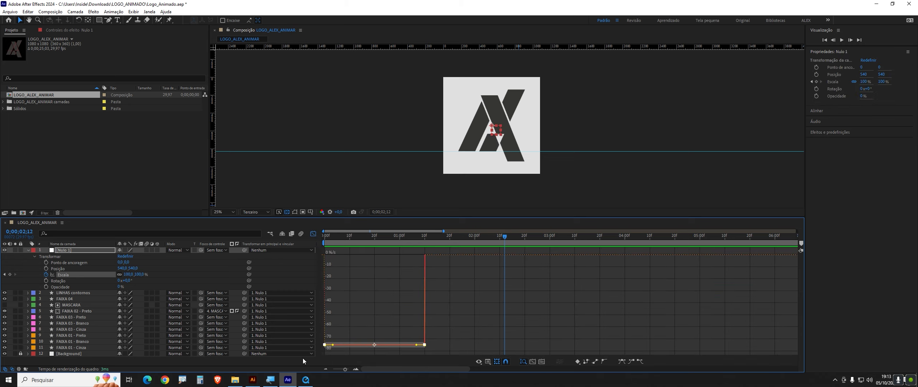
left_click(620, 362)
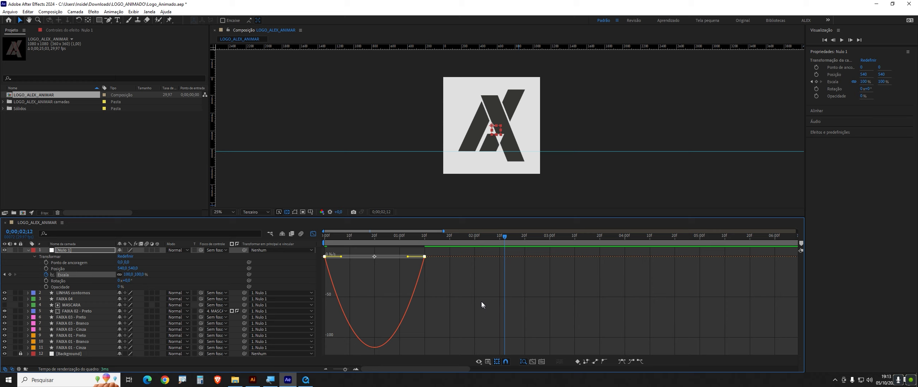
left_click_drag(465, 290, 354, 255)
- Play the animation from the start to check the eased zoom-out
key("Home")
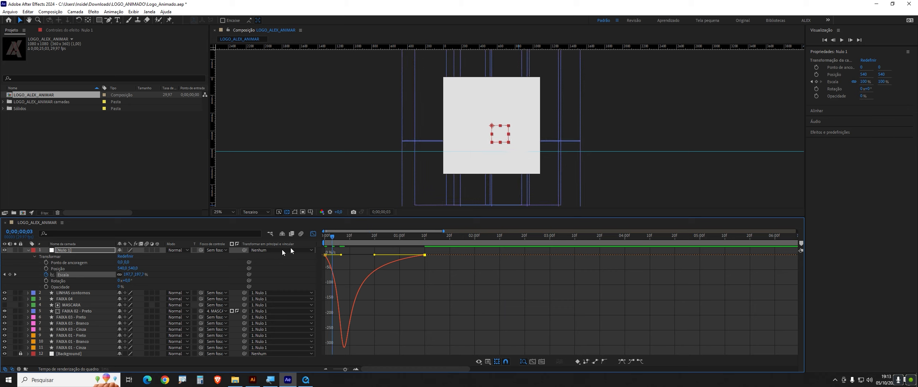
key("space")
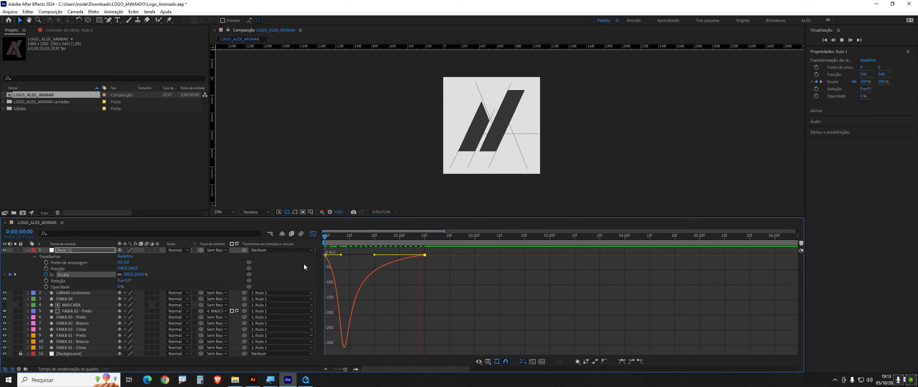
key("space")
key("space")
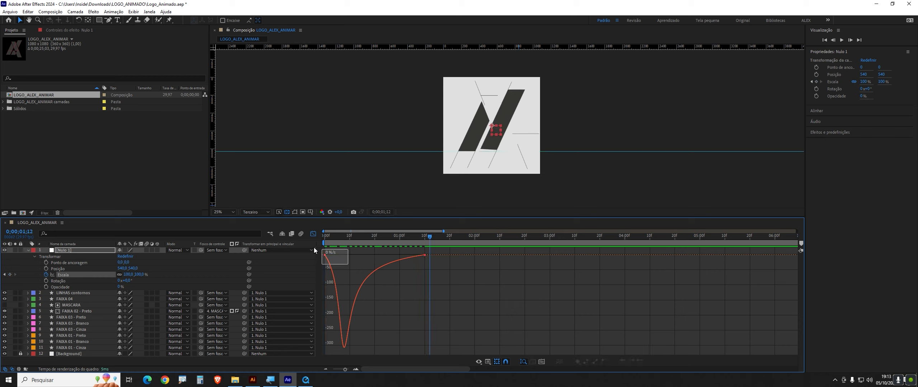
- Try extending the start Scale keyframe's speed-graph handle to about midway between the keyframes of Nulo 1 and play the animation
left_click_drag(341, 255, 375, 254)
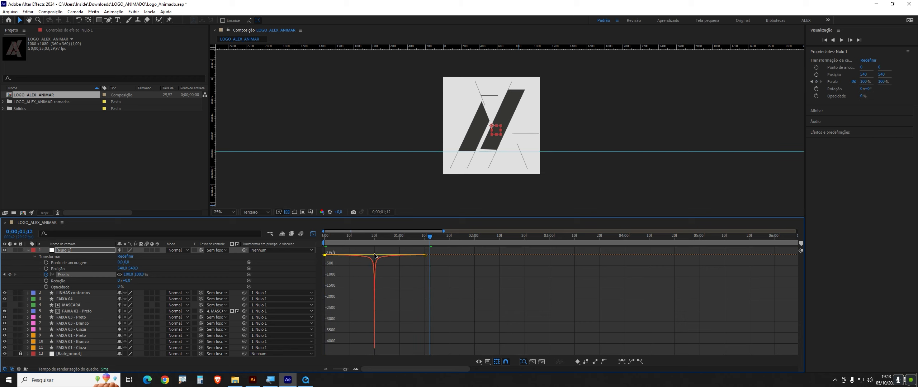
key("space")
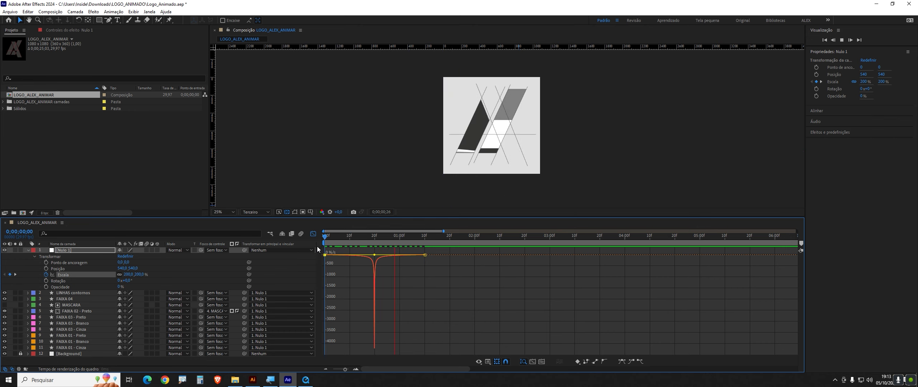
key("space")
- Reapply Easy Ease to both Nulo 1 Scale keyframes and extend the end keyframe's speed-graph handle to about midway between them
left_click_drag(433, 269, 322, 248)
left_click(622, 362)
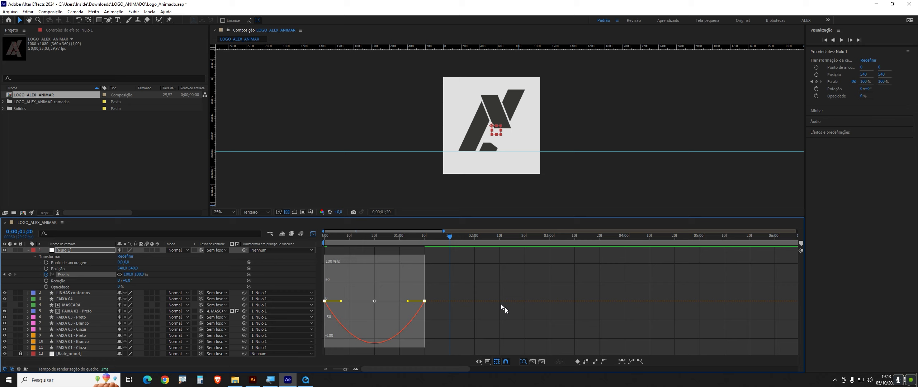
left_click_drag(466, 323, 412, 304)
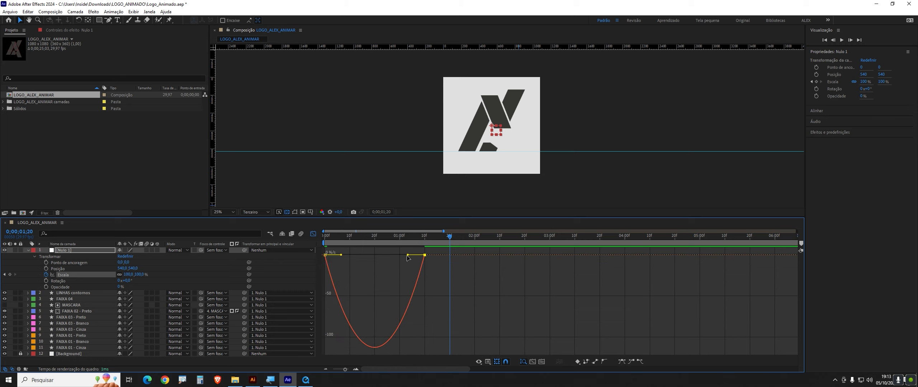
left_click_drag(408, 255, 374, 255)
- Switch to the LOGO_ALEX_ANIMAR reference video, play it from the start, and compare it with the composition's playback in After Effects
left_click(306, 381)
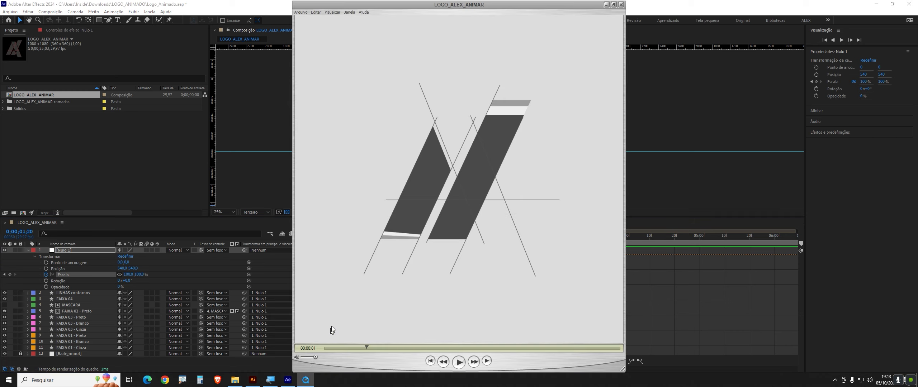
left_click_drag(347, 347, 291, 352)
key("space")
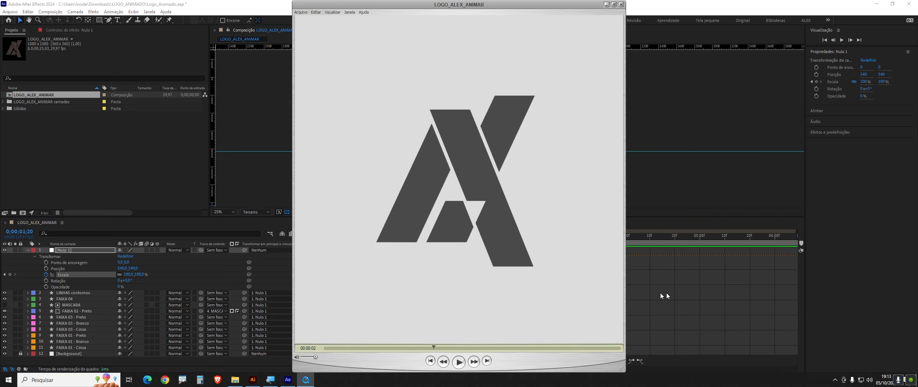
left_click(645, 285)
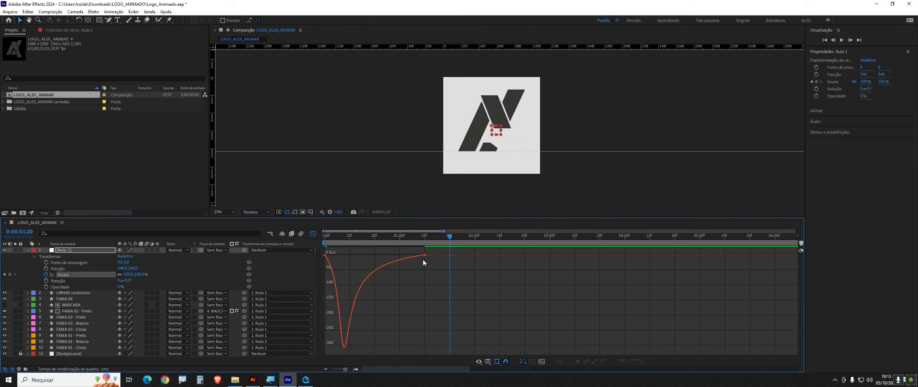
key("space")
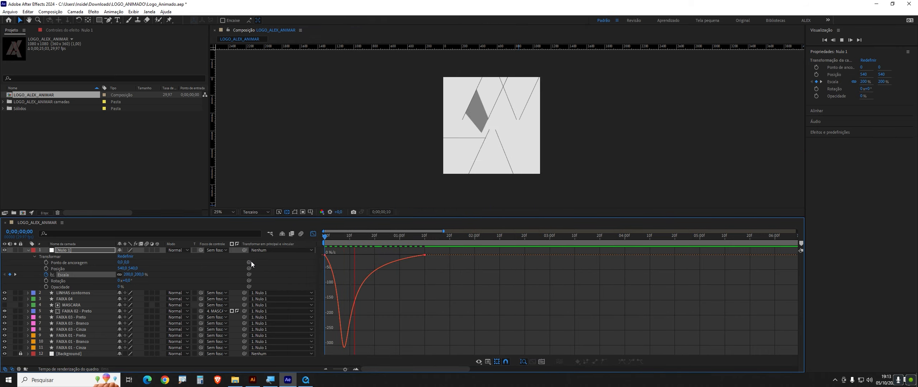
key("space")
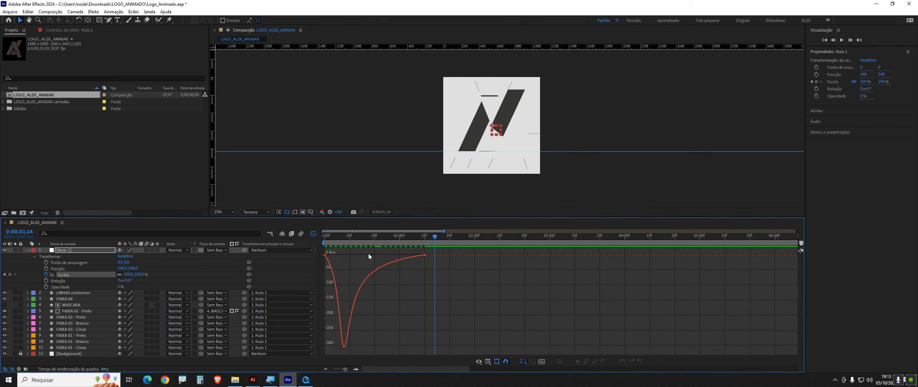
- Set the Scale of Nulo 1 to 75% on its end keyframe at 1;10
left_click(313, 234)
left_click_drag(437, 240, 425, 240)
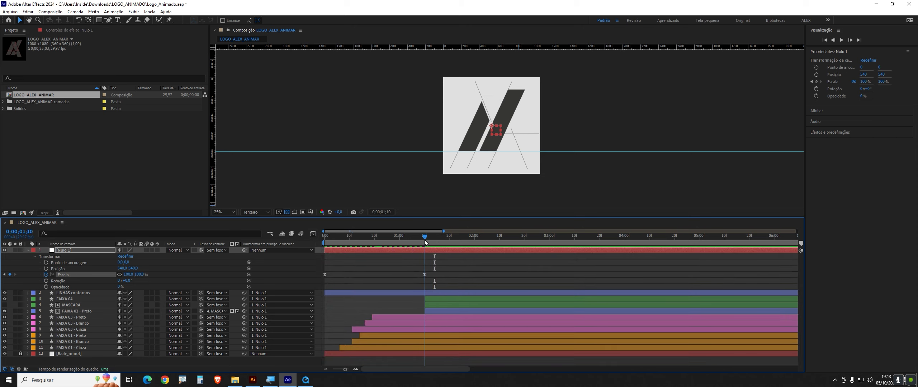
left_click_drag(129, 275, 125, 275)
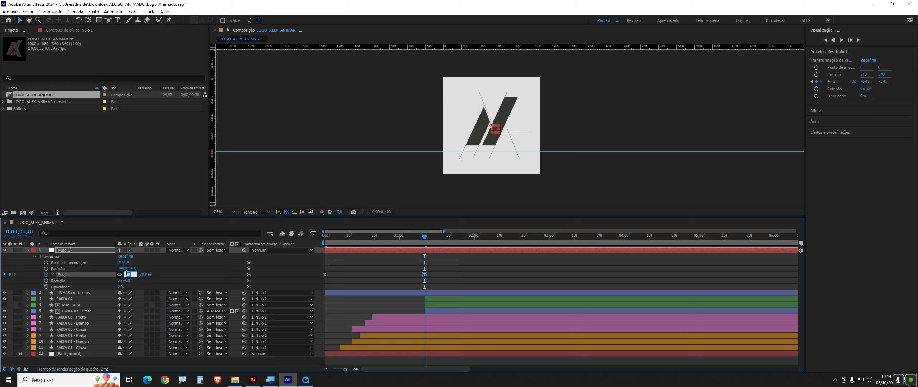
type("75")
key("Return")
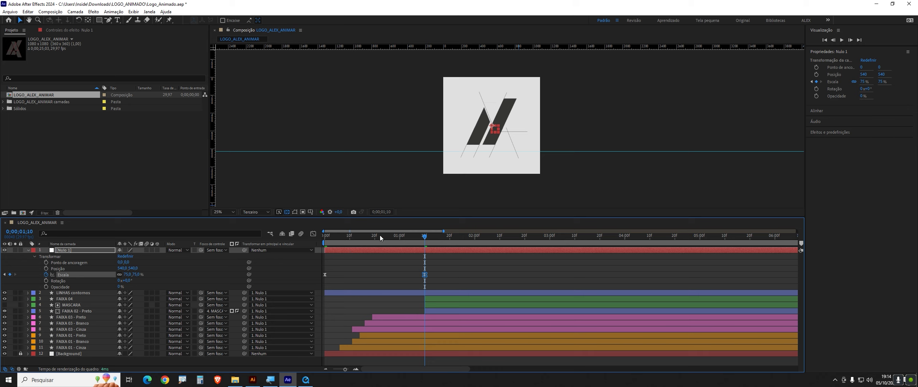
- Enlarge the composition view to 50% and play the zoom-out from the start
key("Home")
key("space")
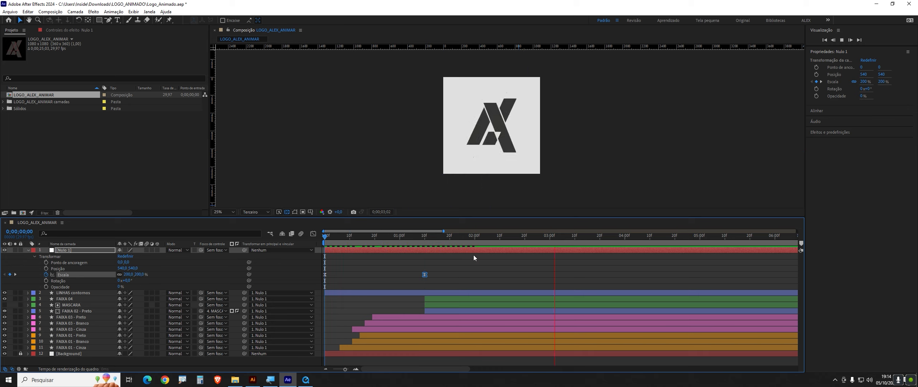
scroll(499, 181, "up", 2)
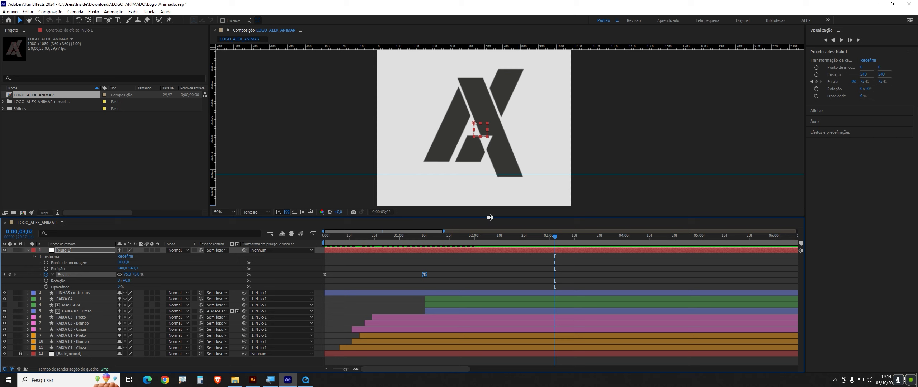
left_click_drag(490, 217, 494, 259)
key("space")
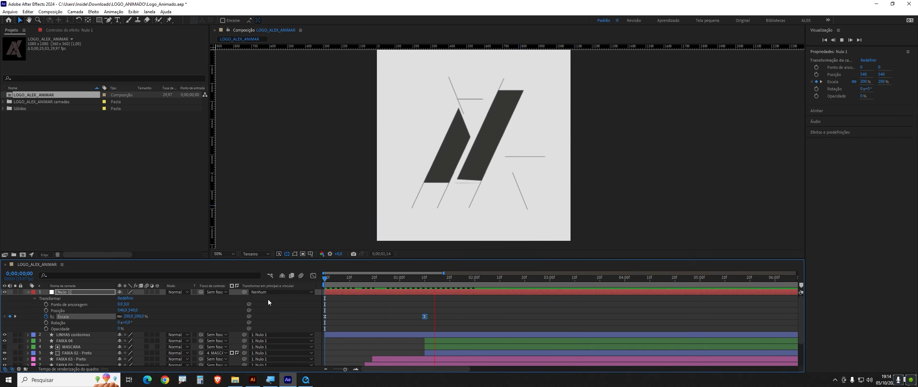
key("space")
- Replay the LOGO_ALEX_ANIMAR reference video from the start and check the composition's playback against it in After Effects
left_click(307, 382)
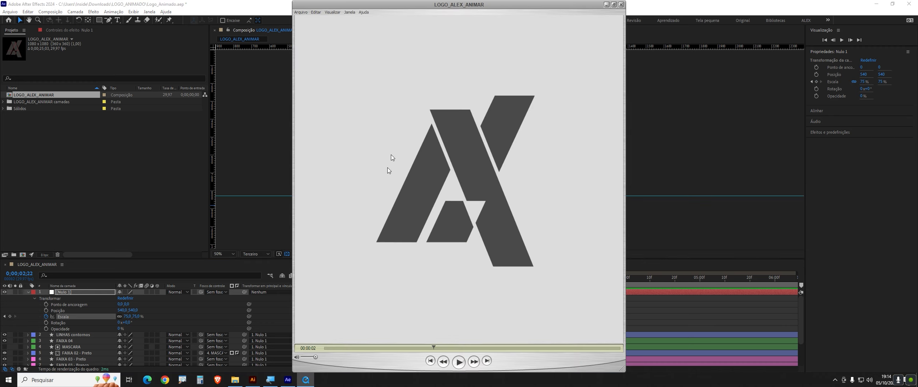
left_click_drag(434, 348, 324, 349)
key("space")
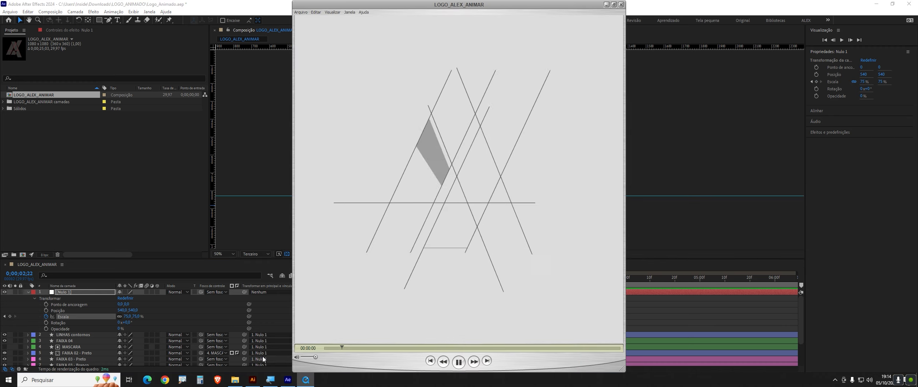
left_click(667, 313)
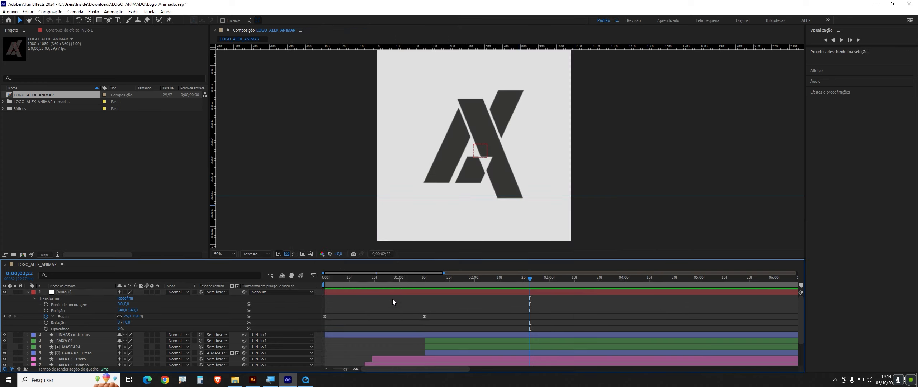
key("space")
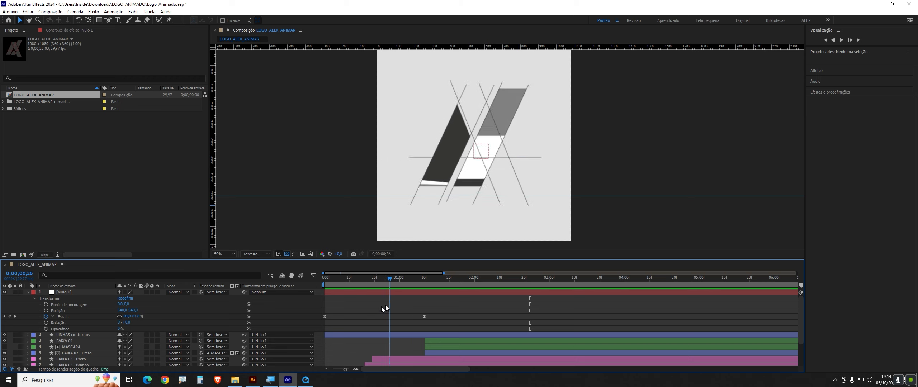
- Reset the speed curve by applying Easy Ease to both Scale keyframes of Nulo 1 in the graph editor
left_click(315, 276)
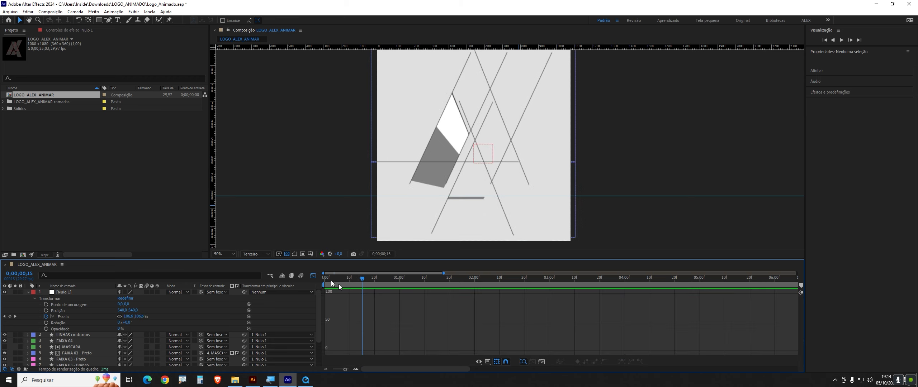
left_click(312, 277)
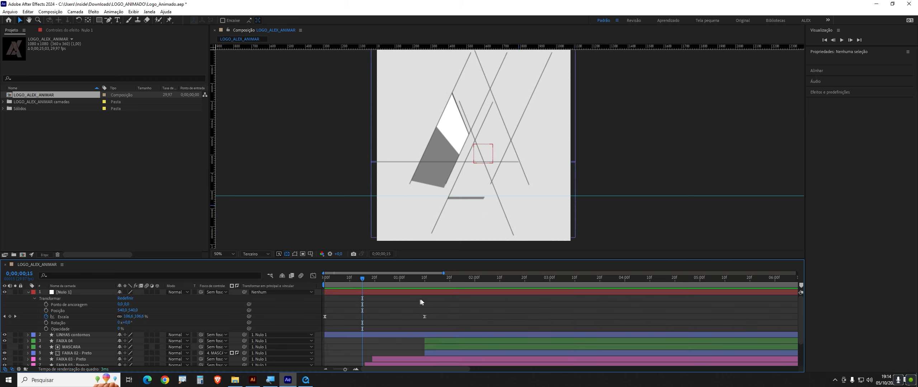
left_click_drag(442, 316, 322, 319)
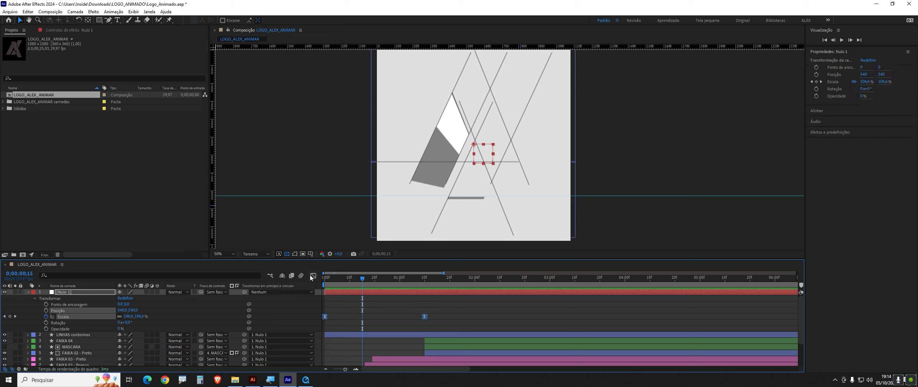
left_click(313, 276)
left_click_drag(429, 324, 333, 296)
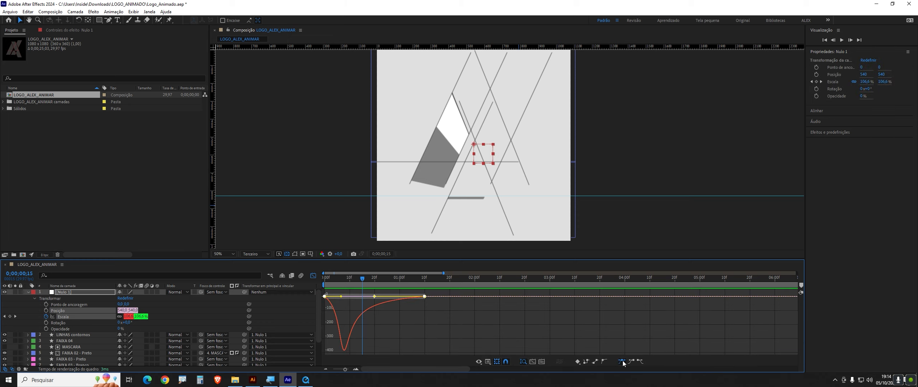
left_click(623, 364)
left_click(313, 276)
left_click(426, 297)
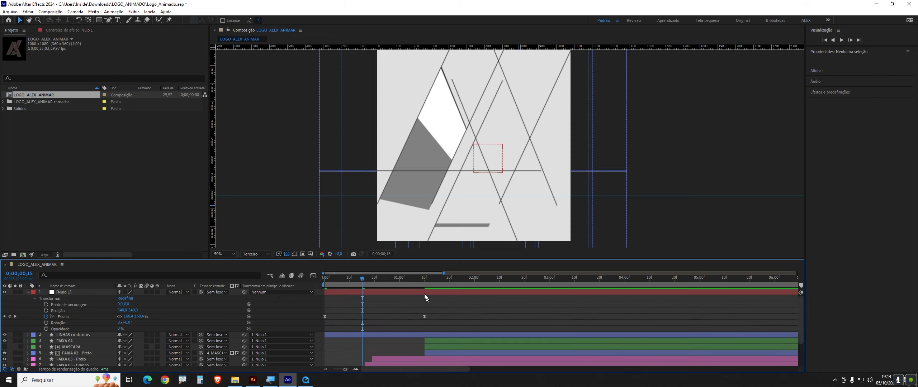
- Add an intermediate Scale keyframe to Nulo 1 at 1;00, ten frames before the end keyframe
left_click(424, 280)
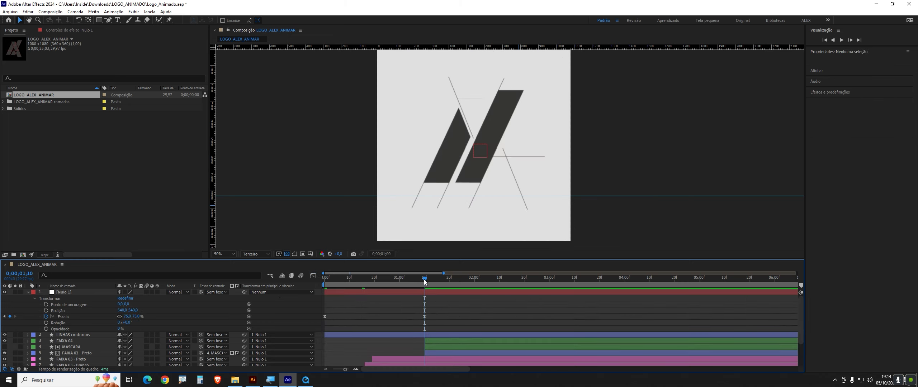
key("shift+Page_Up")
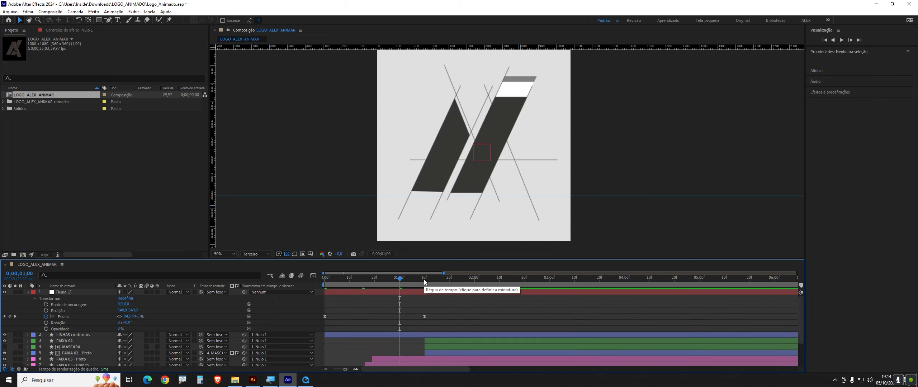
left_click(10, 318)
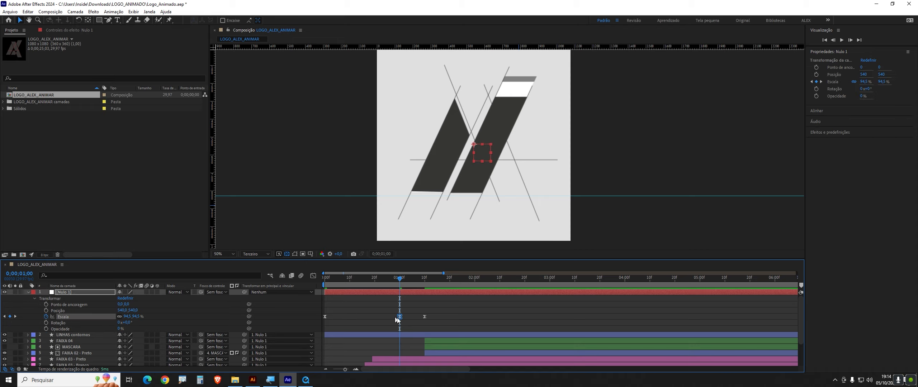
left_click_drag(403, 310, 395, 321)
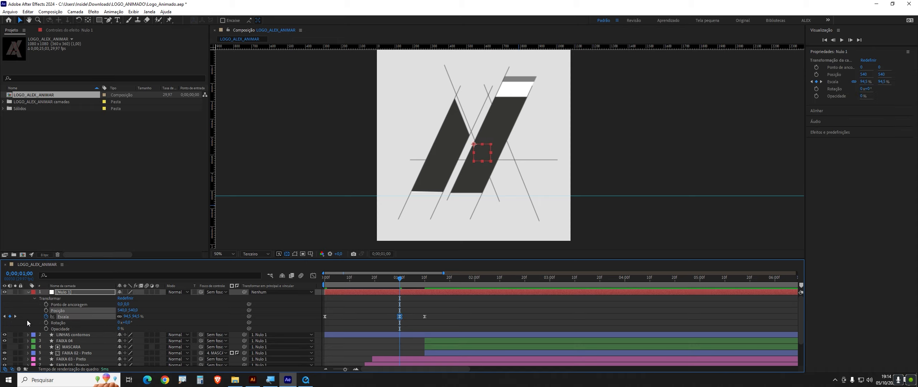
key("ctrl+1")
left_click(32, 237)
left_click_drag(23, 238, 61, 207)
key("Escape")
- Move the intermediate Scale keyframe of Nulo 1 to about frame 7 and play the animation from the start
left_click(326, 283)
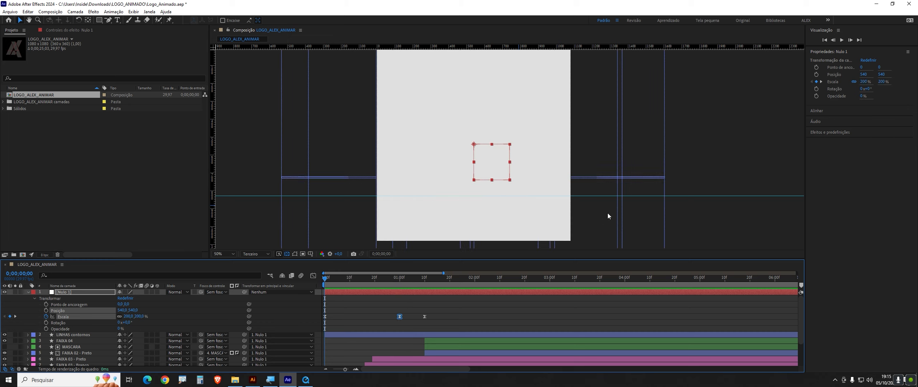
key("shift+Page_Down")
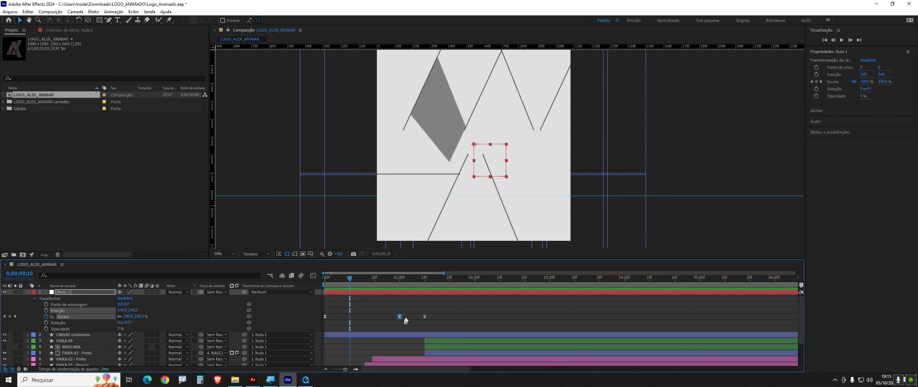
left_click_drag(400, 317, 341, 323)
left_click_drag(348, 285, 317, 286)
key("space")
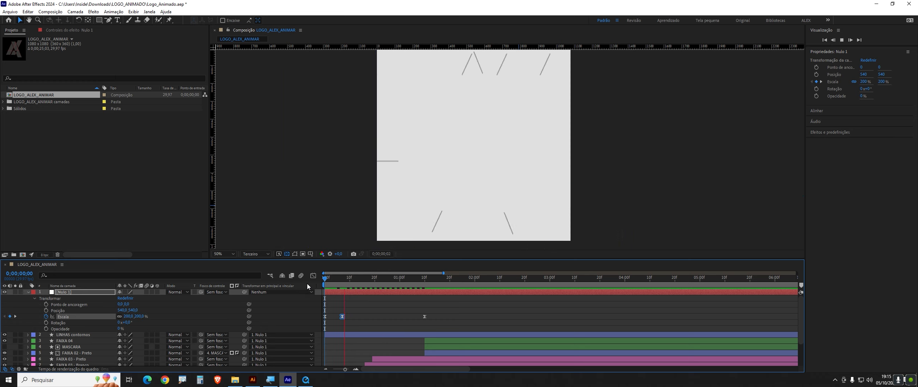
key("space")
- Move the 75% end Scale keyframe of Nulo 1 to about 1;14, play the animation, and return to frame 0
left_click_drag(338, 280, 322, 303)
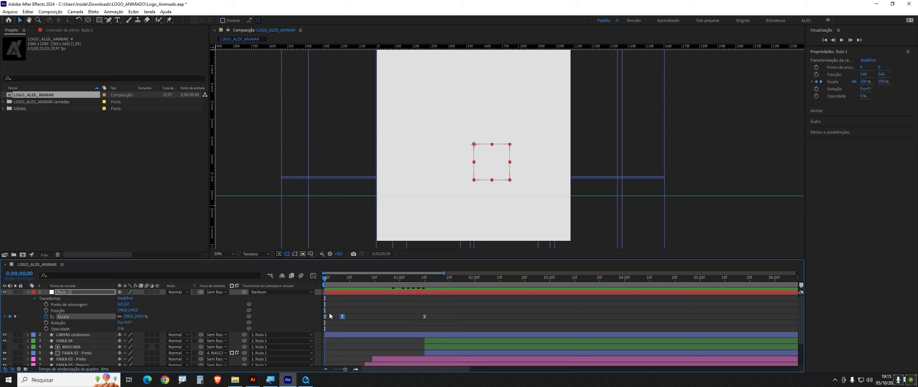
left_click(325, 316)
left_click_drag(348, 316, 434, 317)
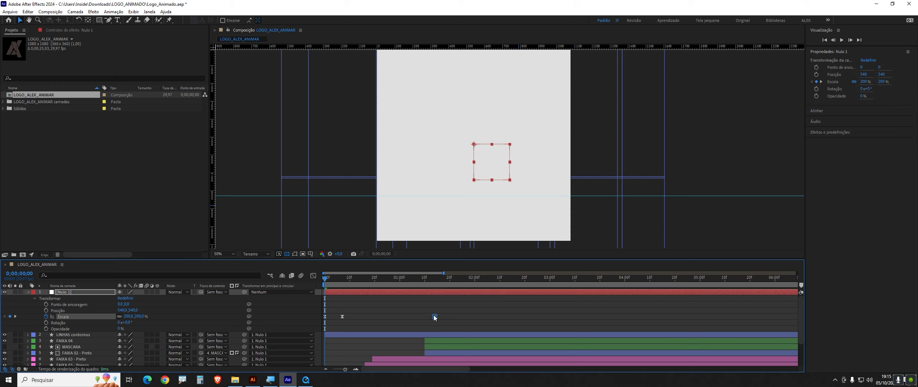
key("space")
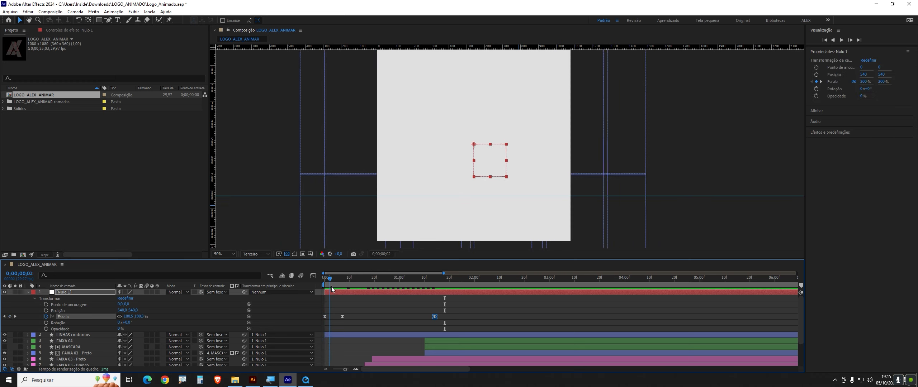
left_click_drag(329, 291, 288, 303)
left_click(335, 305)
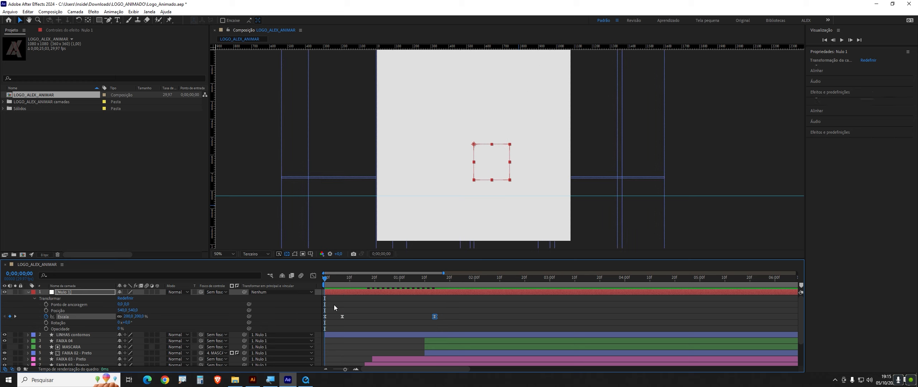
- Set the starting Scale keyframe of Nulo 1 to 263% and play the animation from frame 0
key("space")
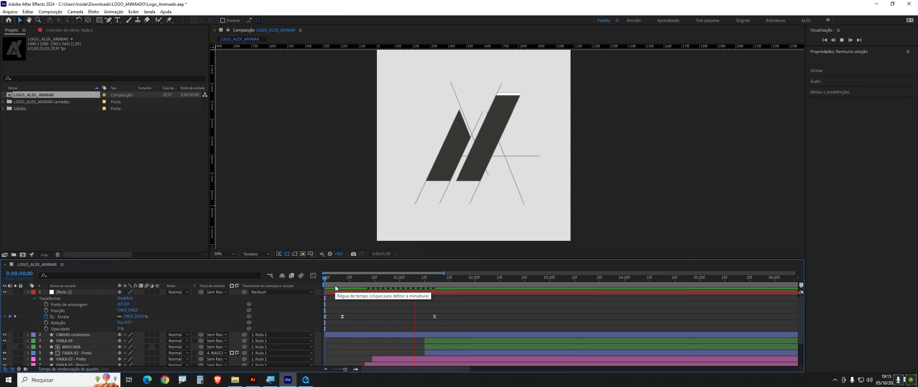
key("space")
left_click_drag(348, 283, 304, 295)
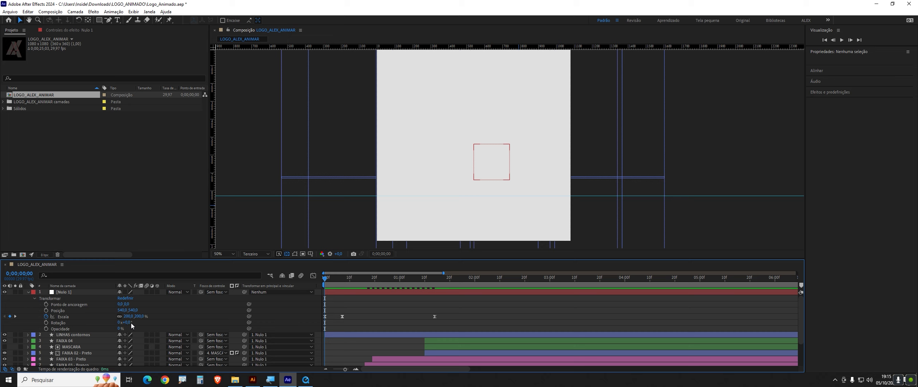
left_click(325, 317)
key("space")
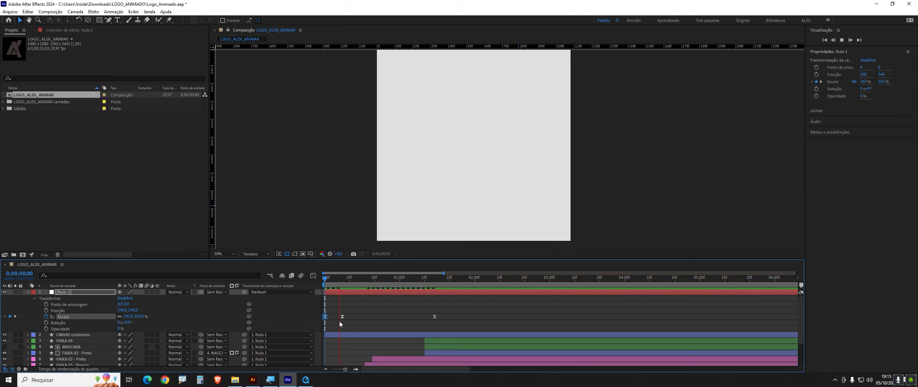
- Move the intermediate Scale keyframe of Nulo 1 to about frame 9 and play the animation
left_click(343, 316)
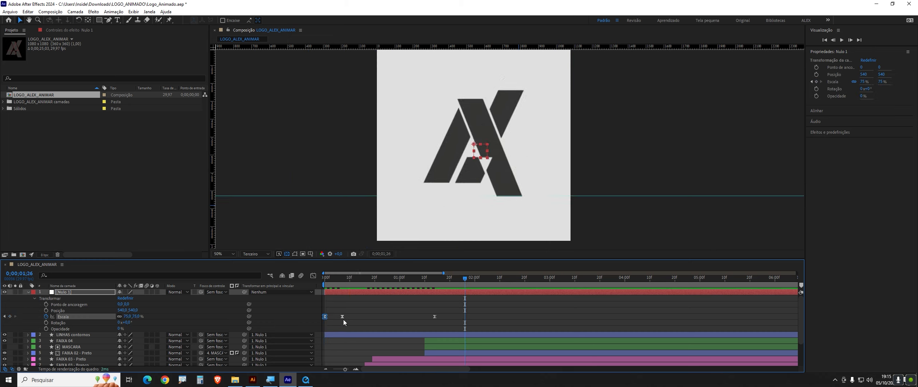
left_click_drag(343, 317, 347, 317)
key("space")
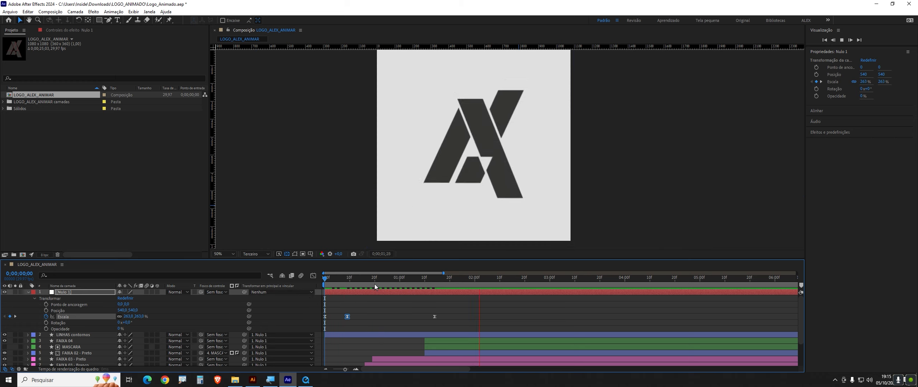
key("space")
- Shift the Nulo 1 layer with its Scale keyframes about two frames later and play the animation
mouse_move(357, 290)
left_mouse_down()
mouse_move(338, 292)
mouse_move(353, 291)
left_mouse_up()
key("space")
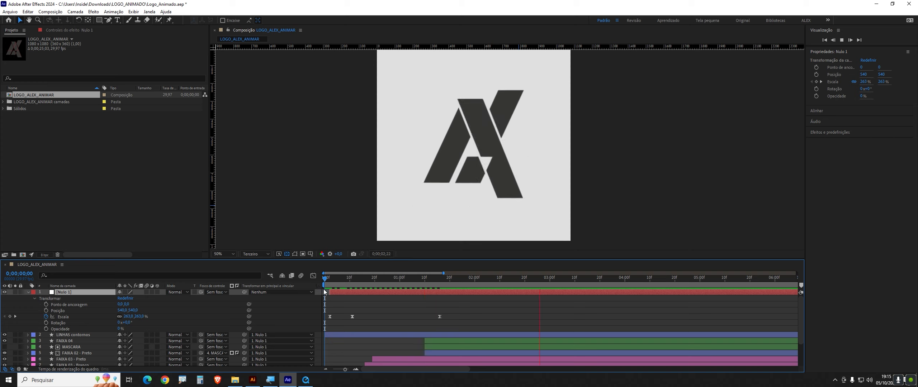
key("space")
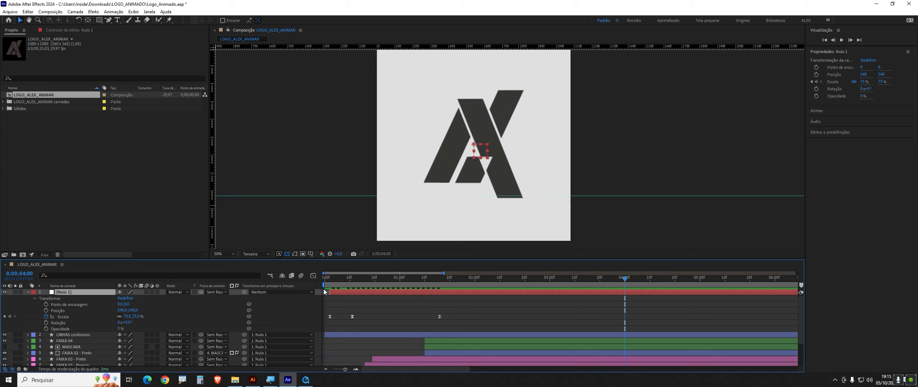
- Replay the logo animation from the start to check the timing of the zoom-out
scroll(324, 292, "down", 2)
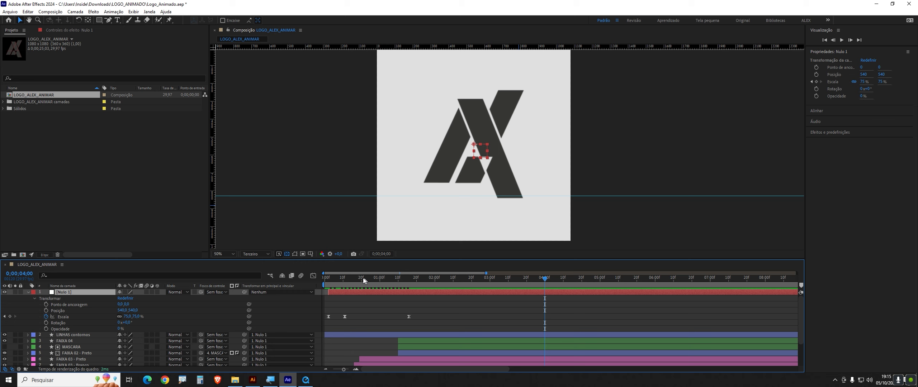
key("space")
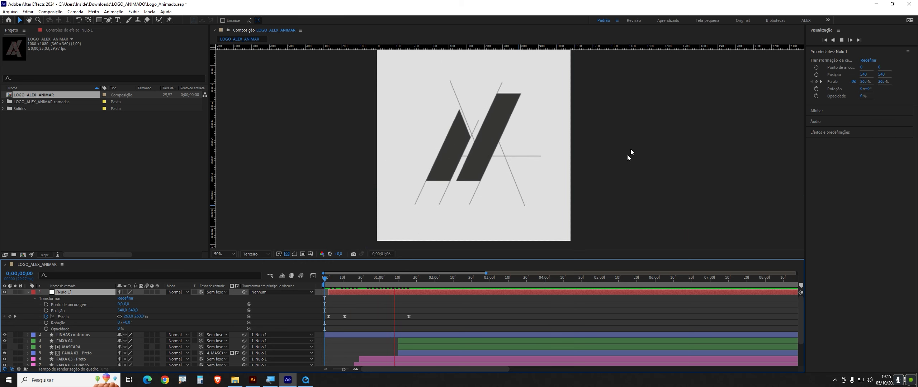
key("space")
scroll(633, 133, "up", 1)
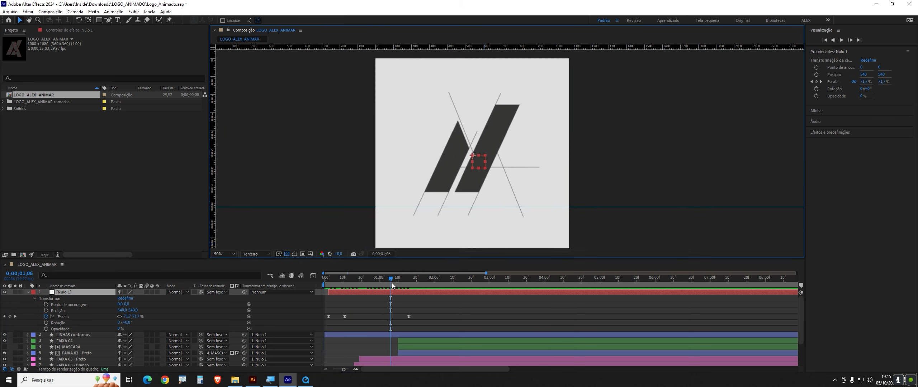
left_click_drag(392, 284, 300, 298)
key("space")
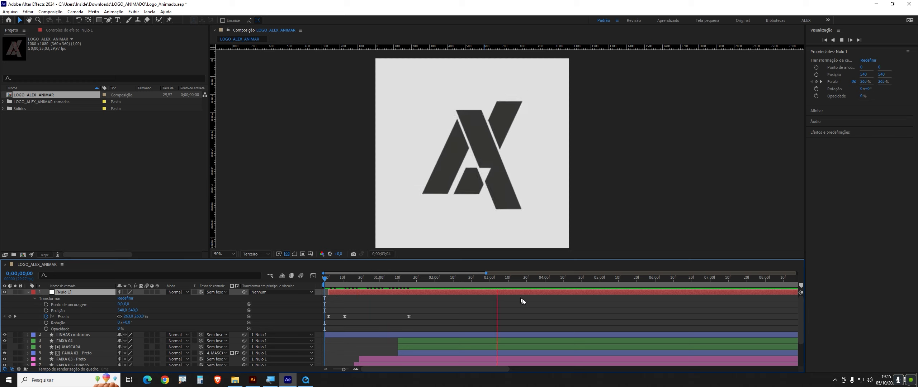
key("space")
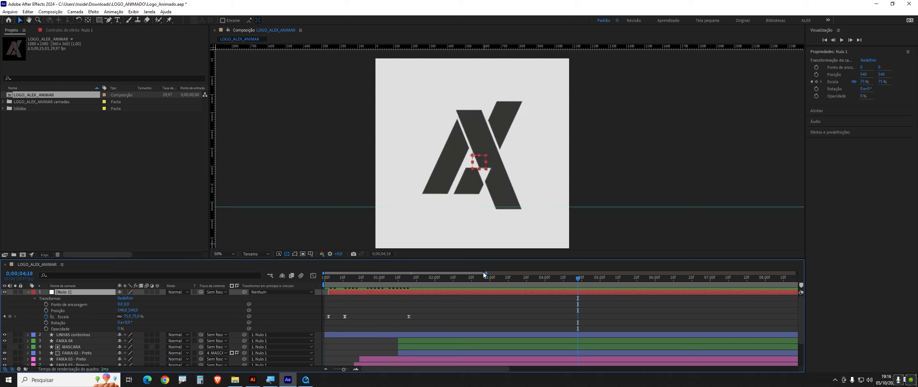
- Shorten the work area to end at 5 seconds and play the animation from the start
left_click_drag(486, 273, 649, 273)
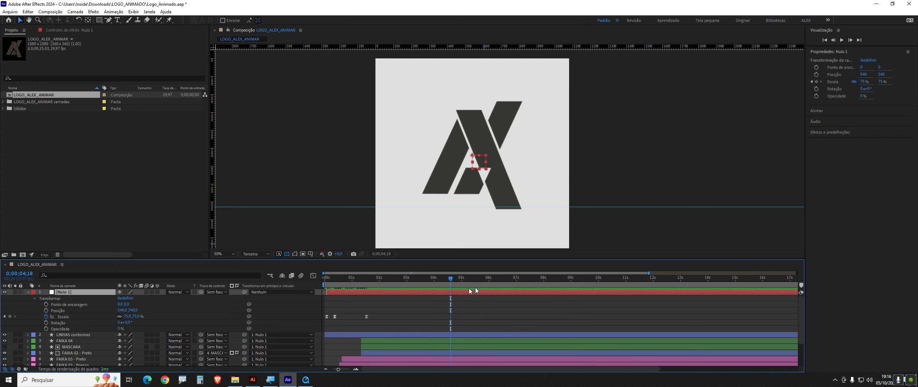
left_click_drag(459, 281, 461, 283)
left_click_drag(649, 274, 418, 294)
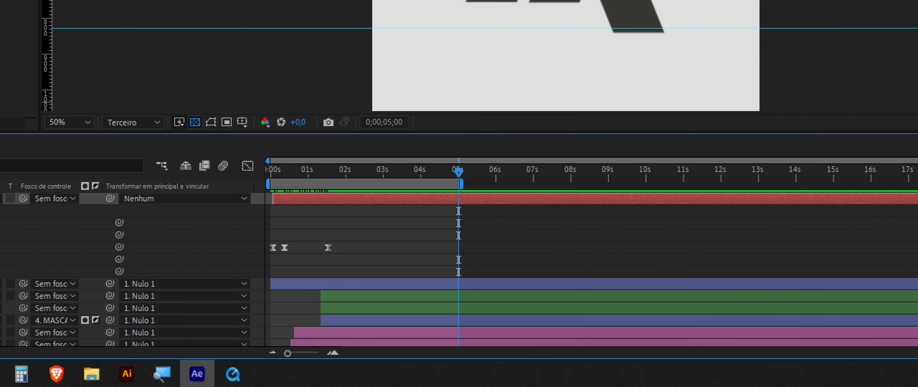
left_click_drag(267, 175, 461, 344)
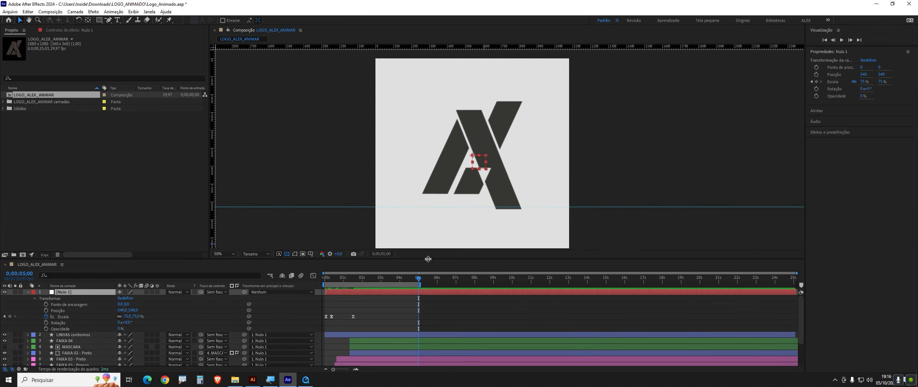
key("Home")
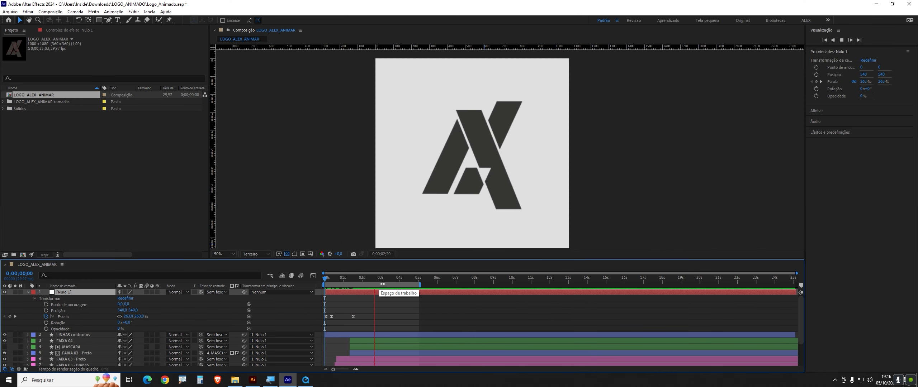
key("space")
- Collapse Nulo 1, enable motion blur for the layers and the composition, and preview the animation from the start
left_click(27, 292)
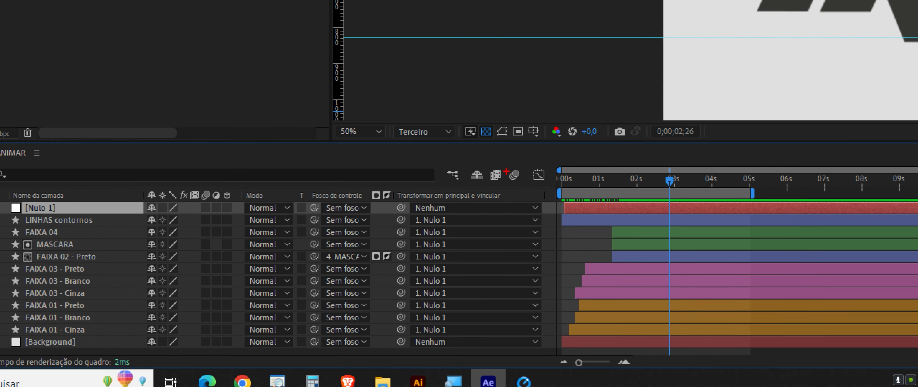
left_click_drag(502, 164, 529, 190)
left_click_drag(550, 147, 524, 166)
key("Escape")
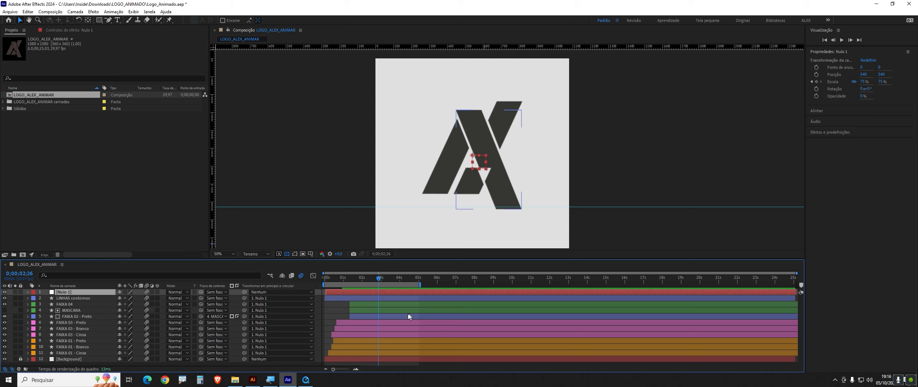
key("Home")
key("space")
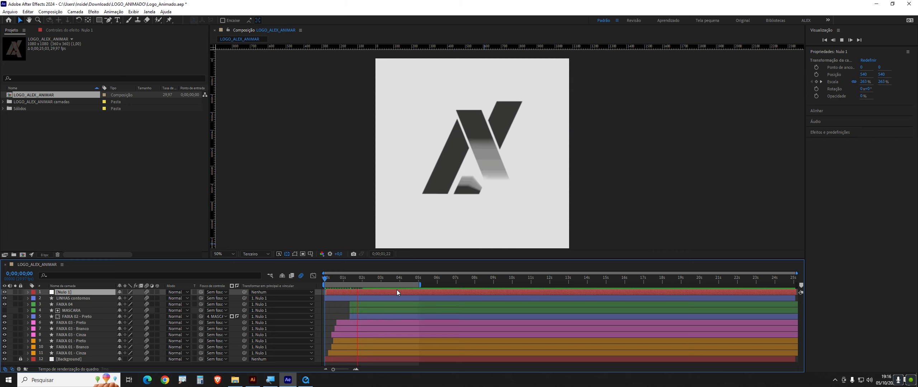
left_click_drag(376, 278, 317, 285)
key("space")
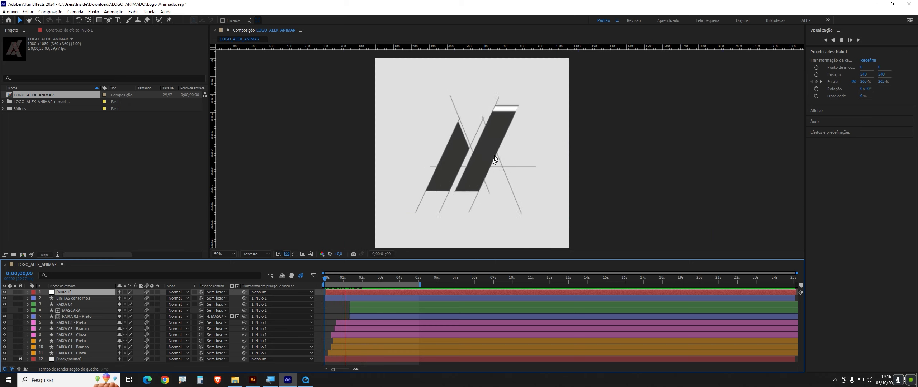
key("space")
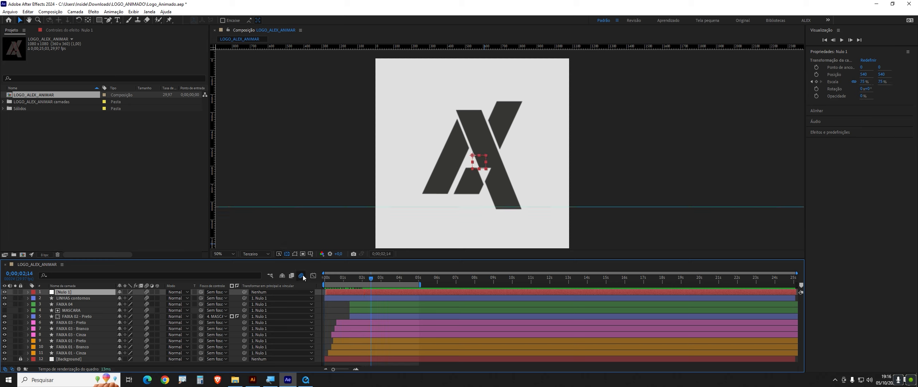
- Disable the composition's motion blur and preview the animation from the start
left_click(301, 276)
left_click_drag(372, 278, 297, 286)
key("space")
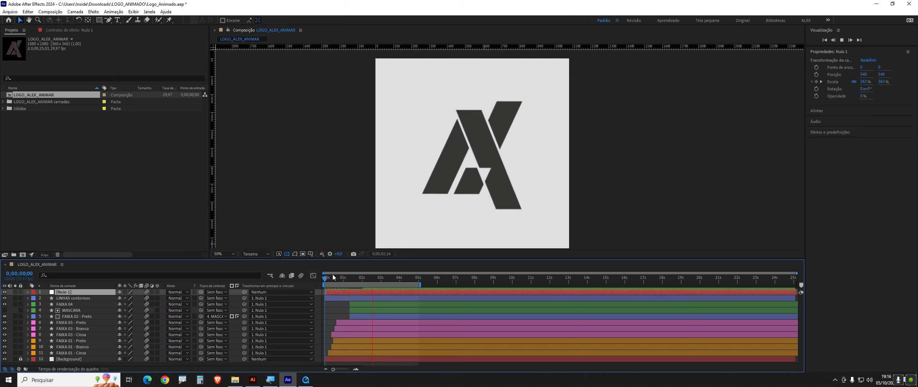
key("space")
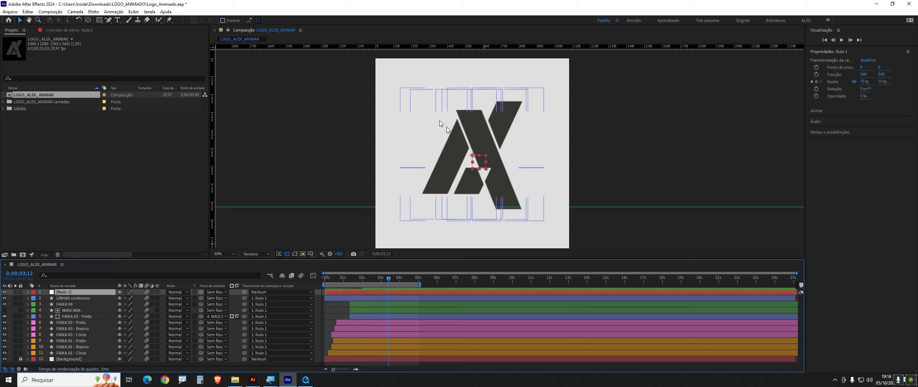
- Check the width, height and frame rate in the composition settings of LOGO_ALEX_ANIMAR
left_click(62, 264)
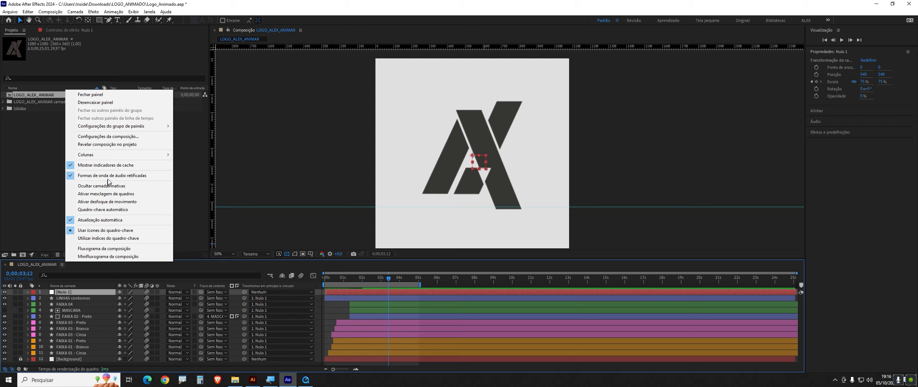
left_click(120, 139)
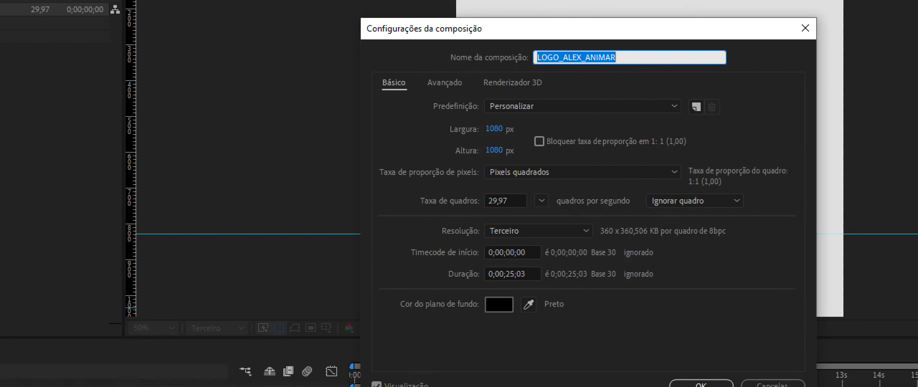
left_click_drag(431, 106, 469, 92)
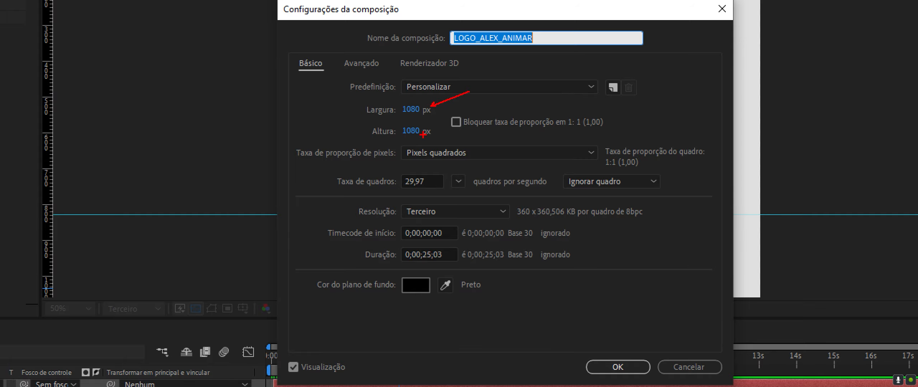
left_click_drag(432, 136, 461, 157)
left_click_drag(396, 167, 452, 194)
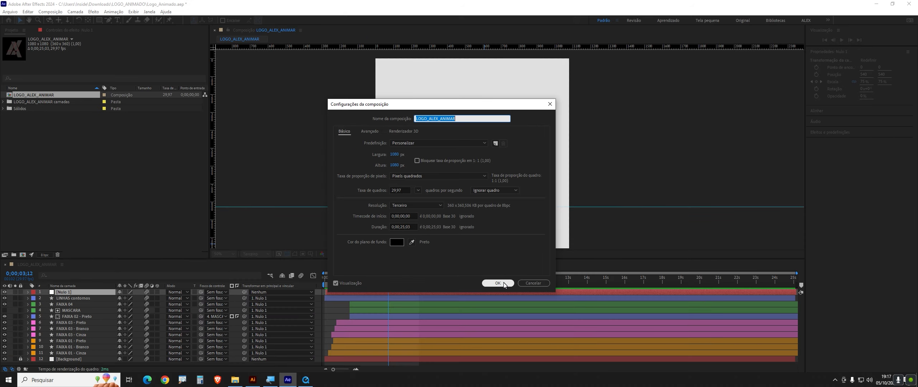
left_click(618, 367)
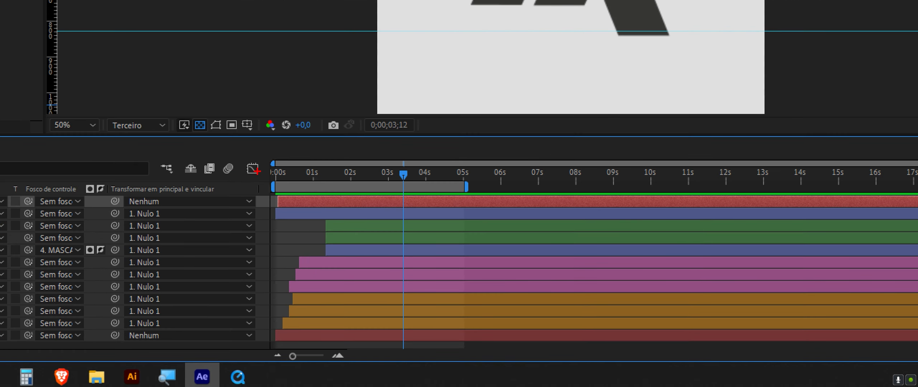
- Save the Logo_Animado project
mouse_move(271, 181)
left_mouse_down()
mouse_move(371, 205)
mouse_move(471, 315)
mouse_move(470, 196)
left_mouse_up()
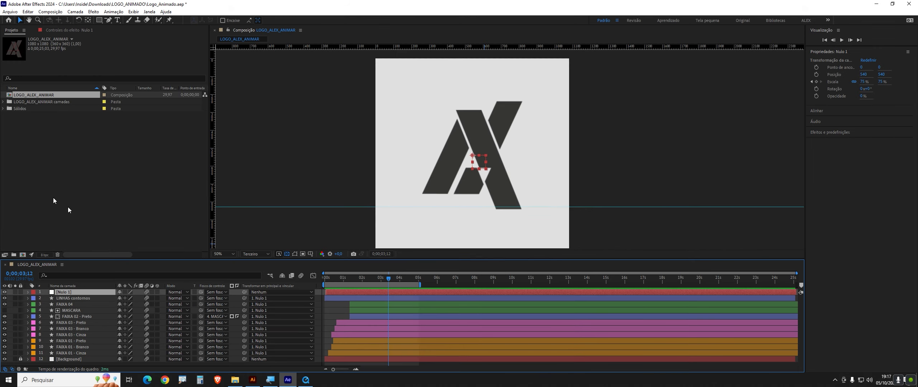
key("ctrl+s")
left_click(10, 12)
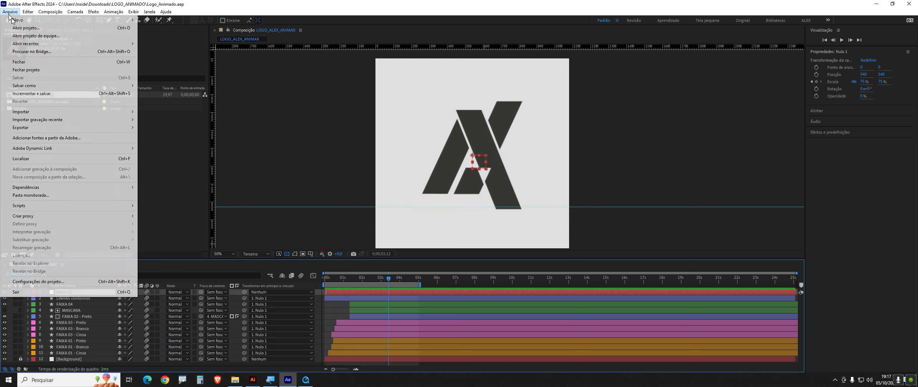
left_click(164, 147)
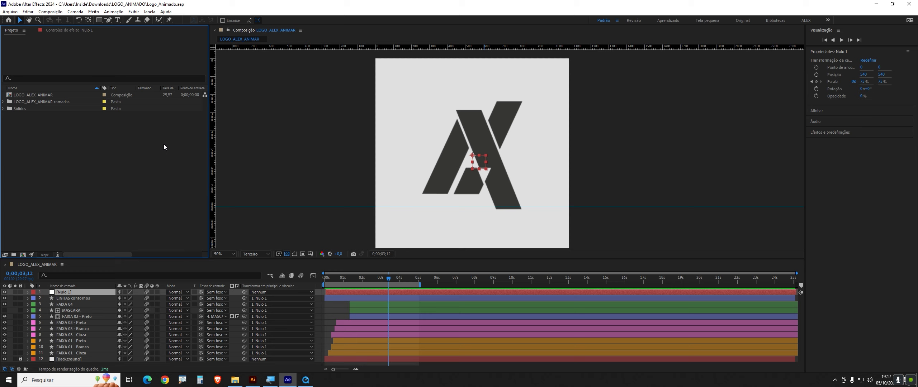
- Select the LOGO_ALEX_ANIMAR composition in the project and add it to the render queue
left_click(52, 15)
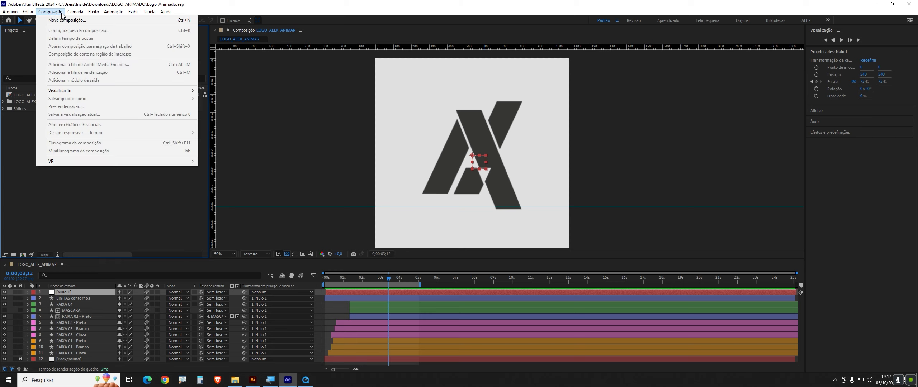
left_click(104, 240)
left_click(36, 96)
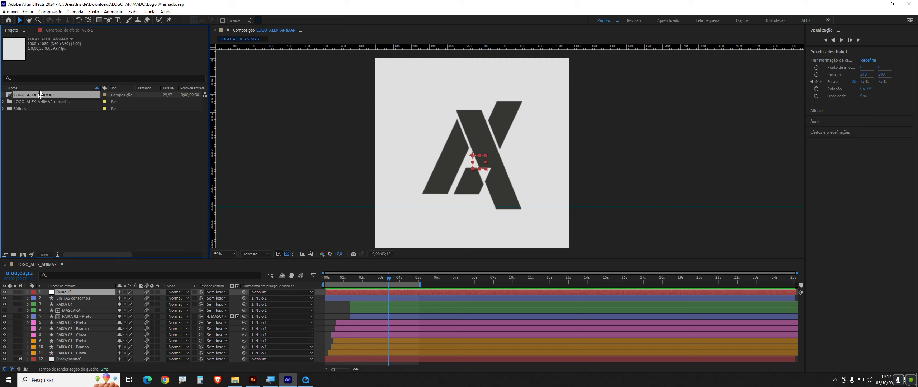
left_click(51, 11)
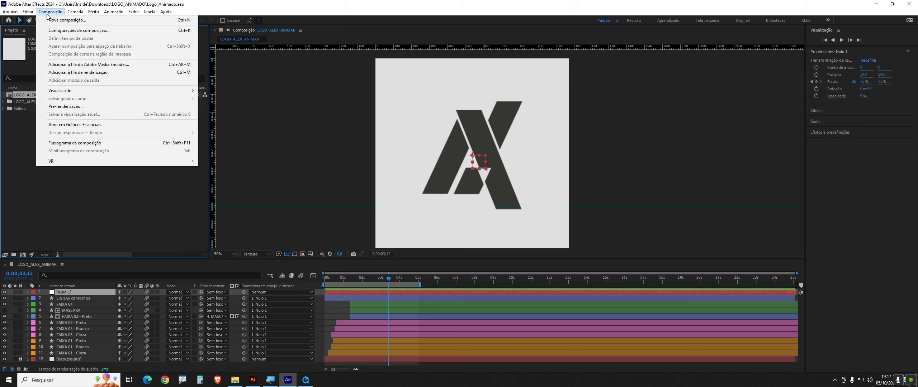
left_click(77, 73)
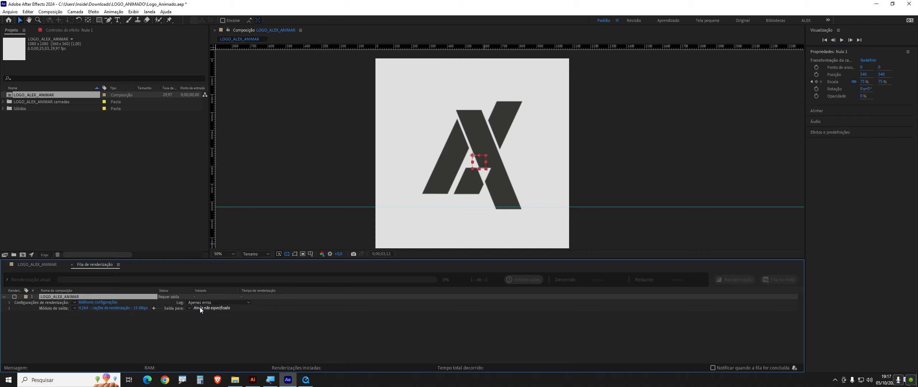
- Set the render output to LOGO_ALEX_ANIMAR_FINAL.mp4 in the LOGO_ANIMADO folder and render the queue
left_click(200, 308)
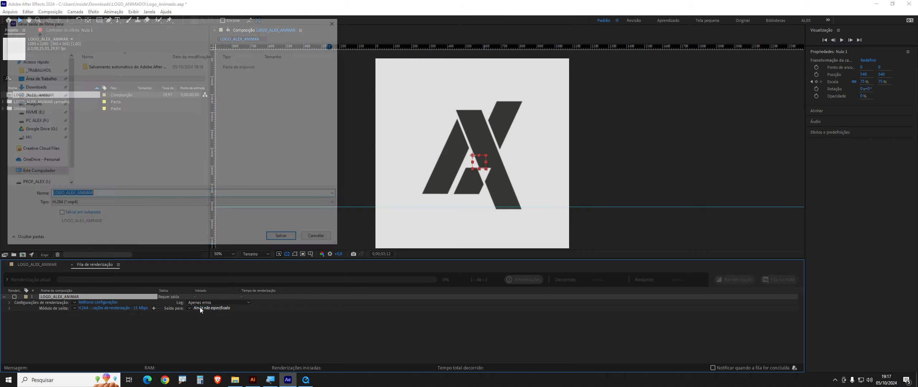
scroll(67, 129, "up", 4)
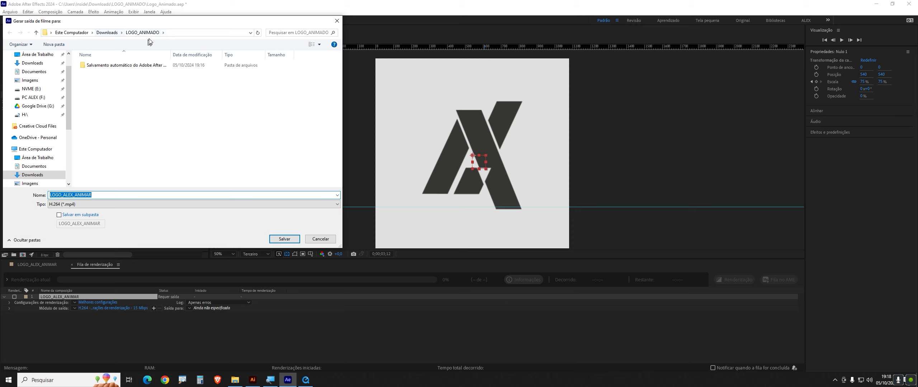
left_click(122, 195)
type("_FINAL")
left_click(285, 239)
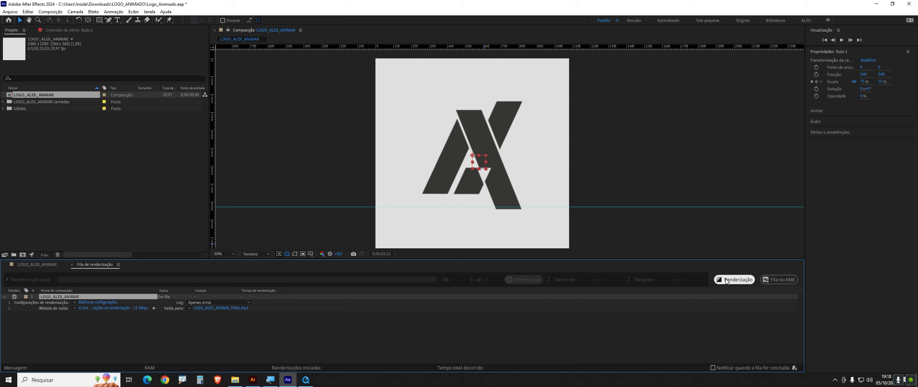
left_click(726, 279)
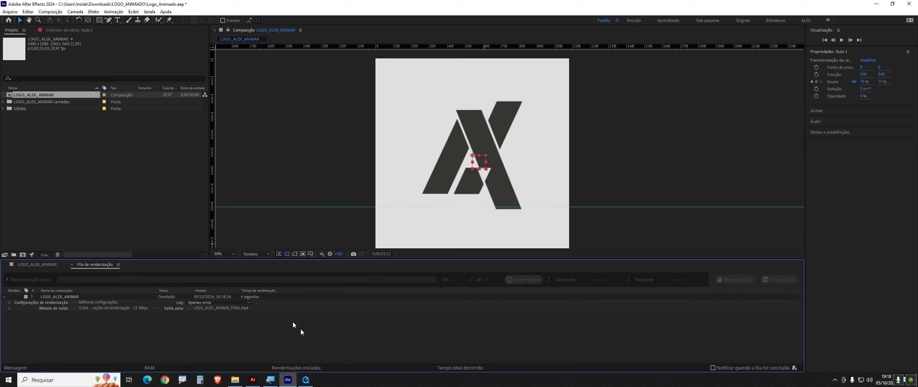
- Switch to File Explorer, open the LOGO_ALEX_ANIMAR_FINAL video in QuickTime Player and play it
left_click(234, 381)
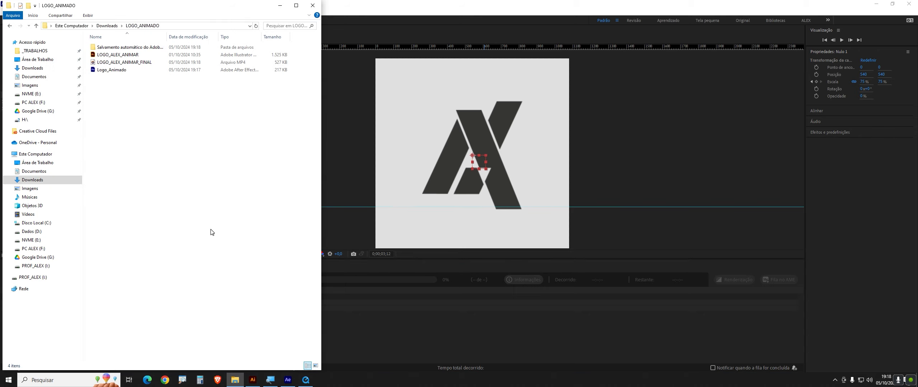
left_click(139, 63)
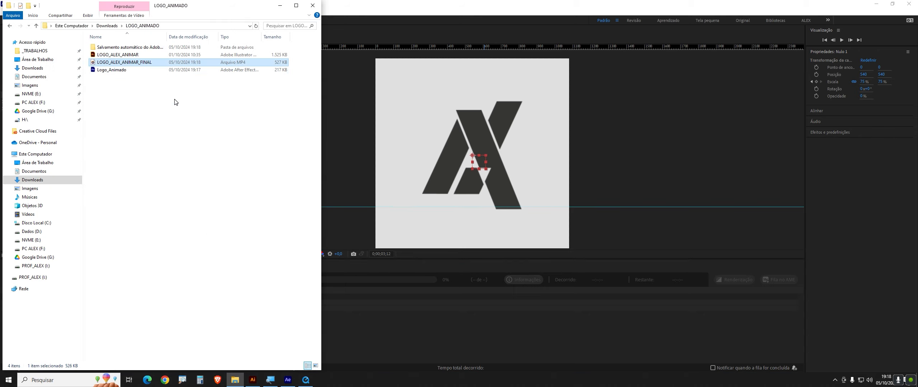
right_click(147, 65)
mouse_move(118, 136)
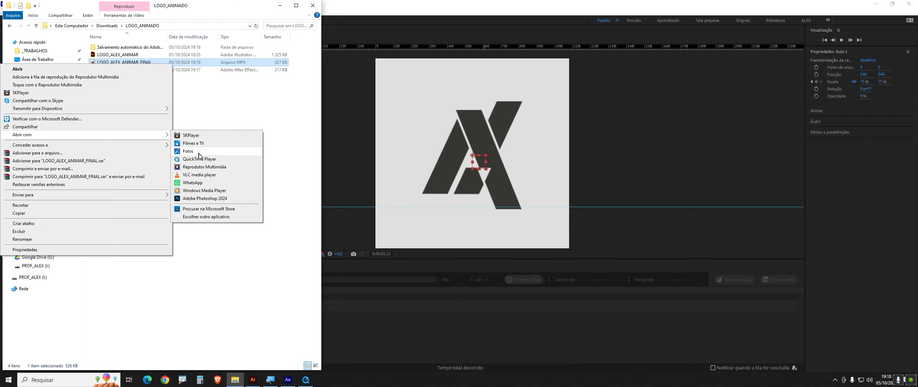
left_click(205, 165)
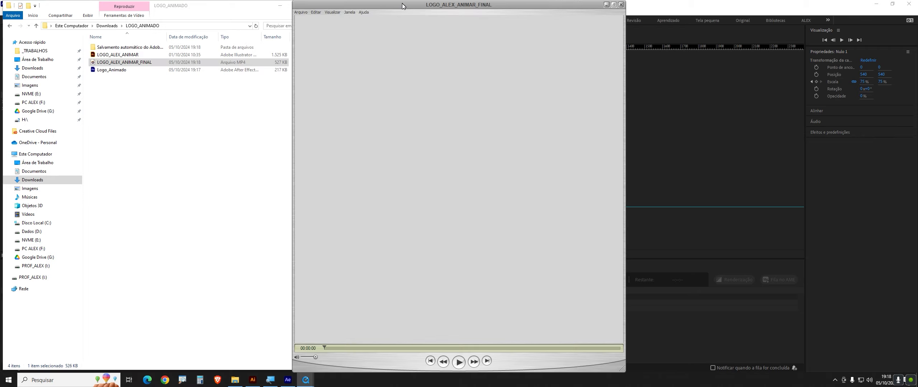
left_click_drag(405, 5, 414, 6)
left_click(466, 364)
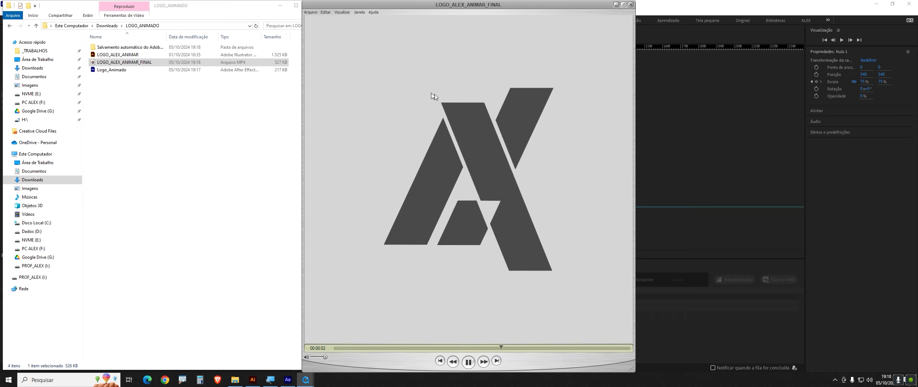
left_click_drag(475, 7, 707, 7)
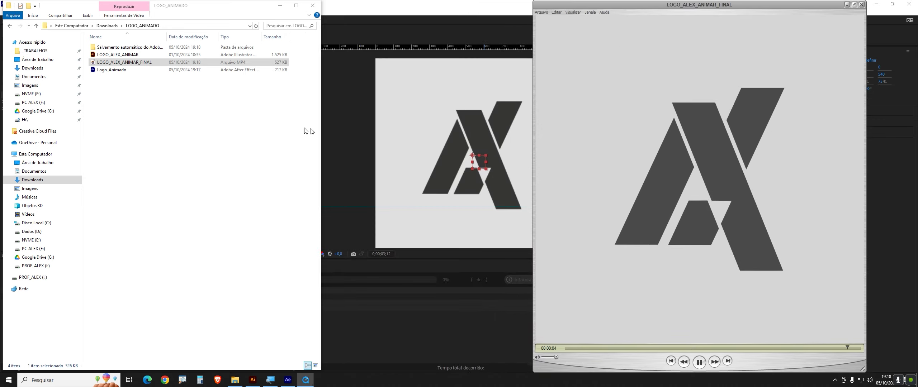
- Place the earlier LOGO_ALEX_ANIMAR video beside the final render and replay both from the start to compare them
left_click(303, 380)
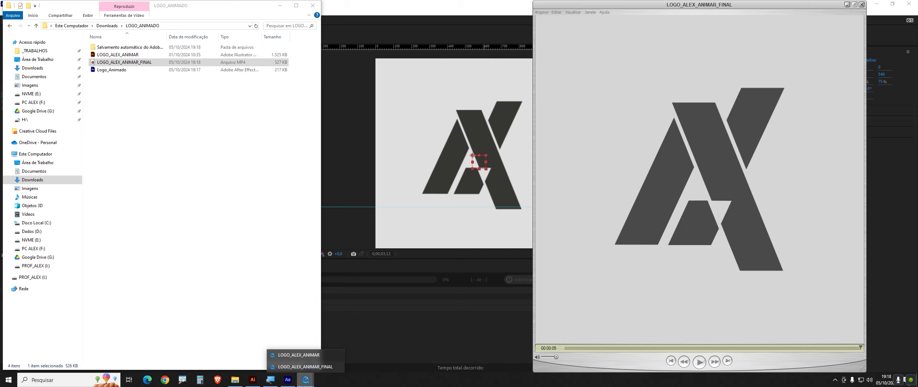
left_click(299, 358)
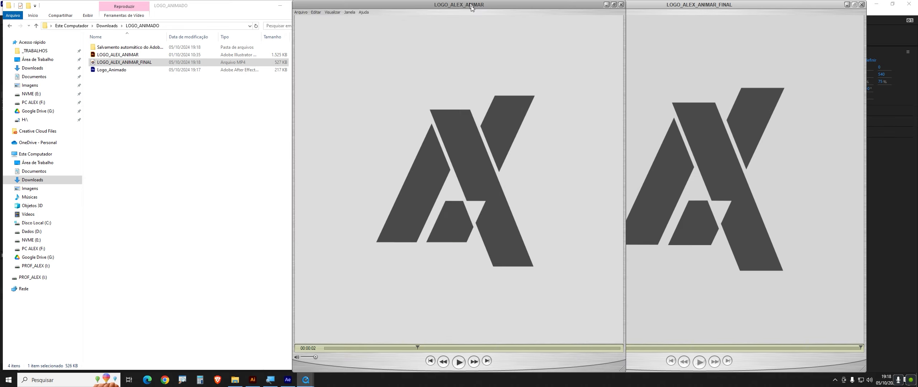
left_click_drag(474, 5, 380, 5)
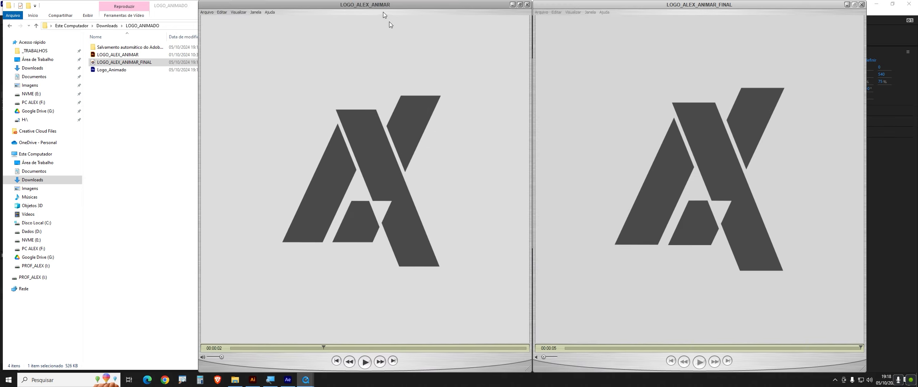
left_click(348, 362)
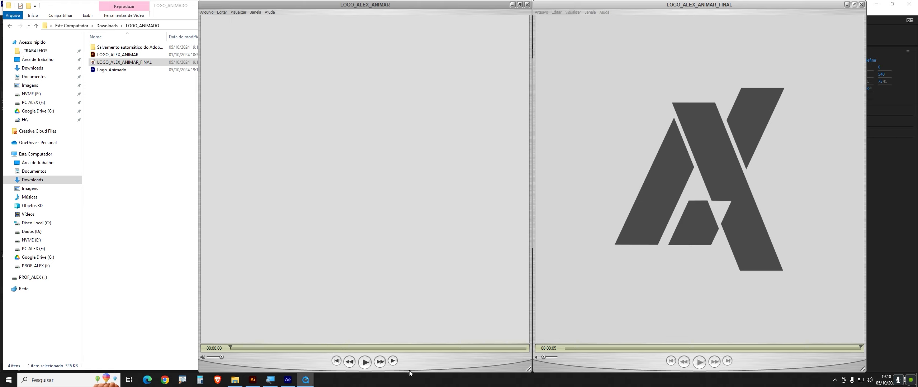
left_click(365, 362)
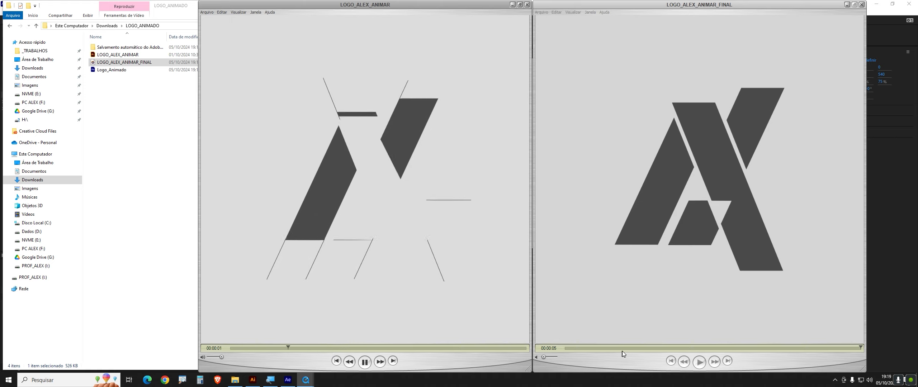
left_click(683, 362)
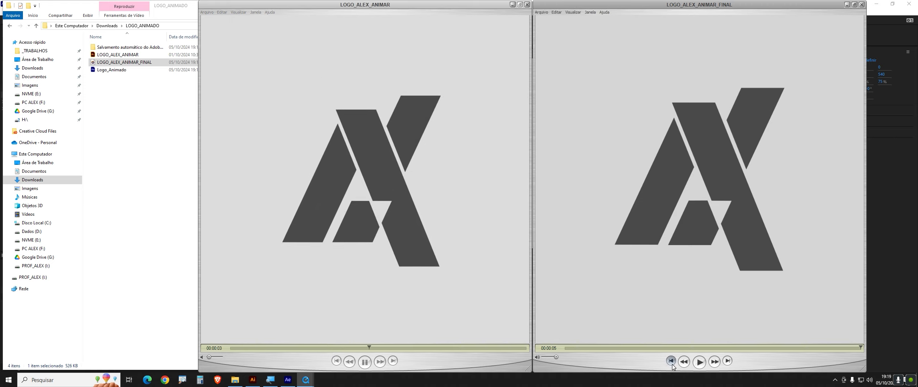
left_click(683, 362)
left_click(700, 362)
- Close the earlier LOGO_ALEX_ANIMAR video and scrub through the final render to review the logo animation
left_click(526, 5)
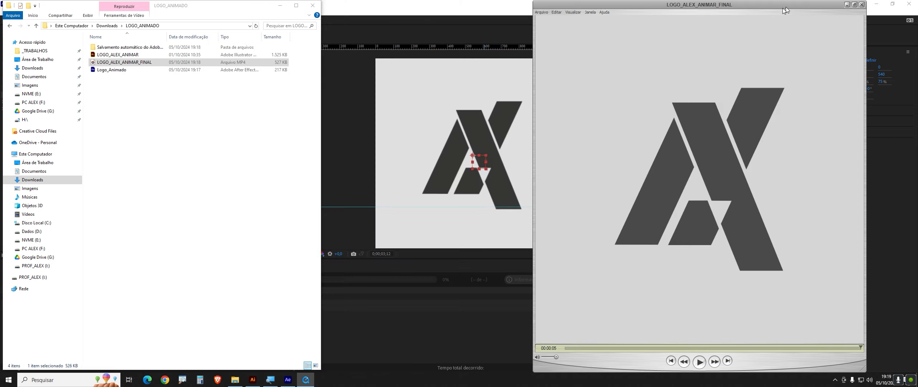
left_click_drag(783, 7, 547, 7)
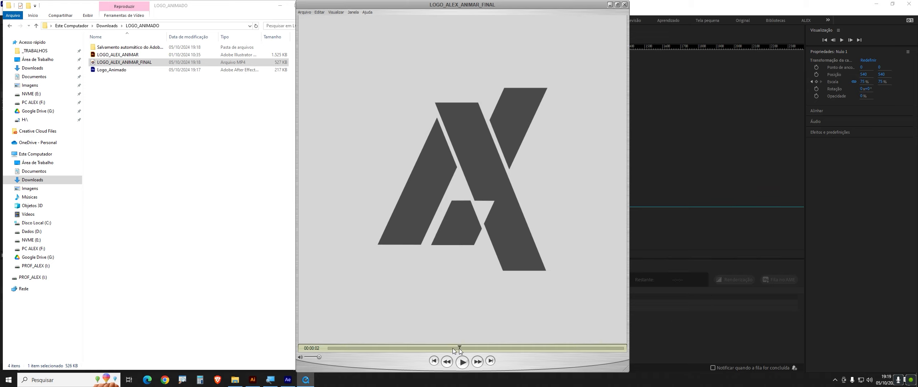
mouse_move(459, 349)
left_mouse_down()
mouse_move(353, 347)
mouse_move(480, 347)
left_mouse_up()
mouse_move(536, 349)
left_mouse_down()
mouse_move(372, 359)
mouse_move(545, 353)
left_mouse_up()
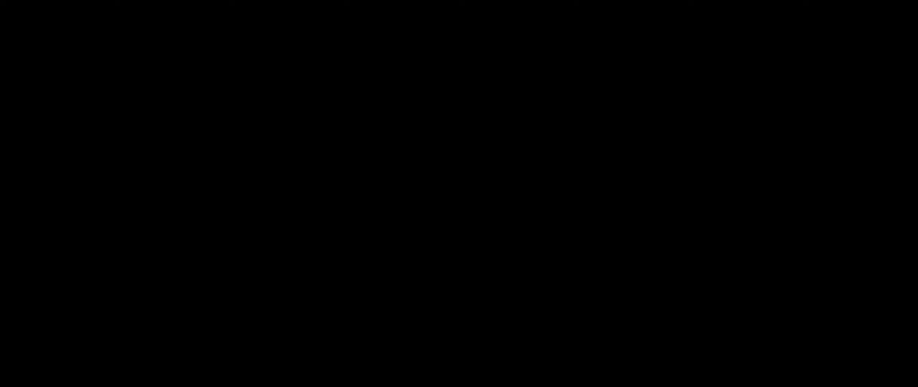